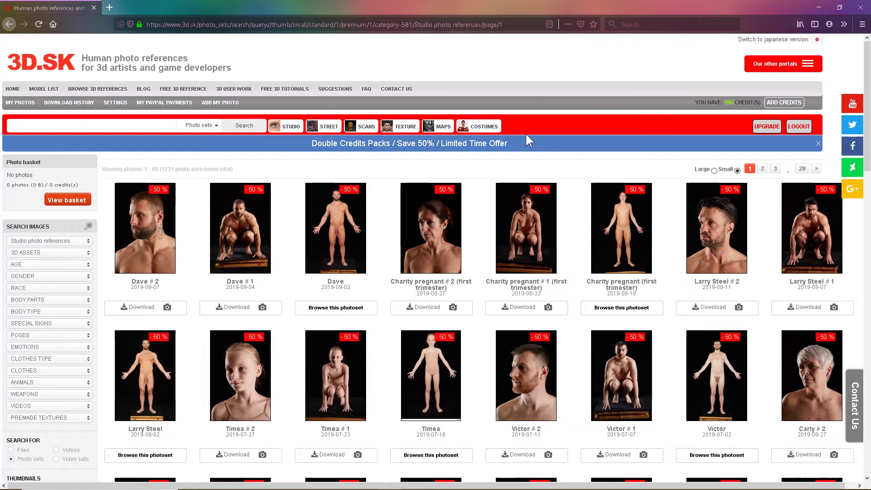
Browse the studio, street, 3D scan and premade head texture collections on the human photo reference site
scroll(527, 135, down, 4)
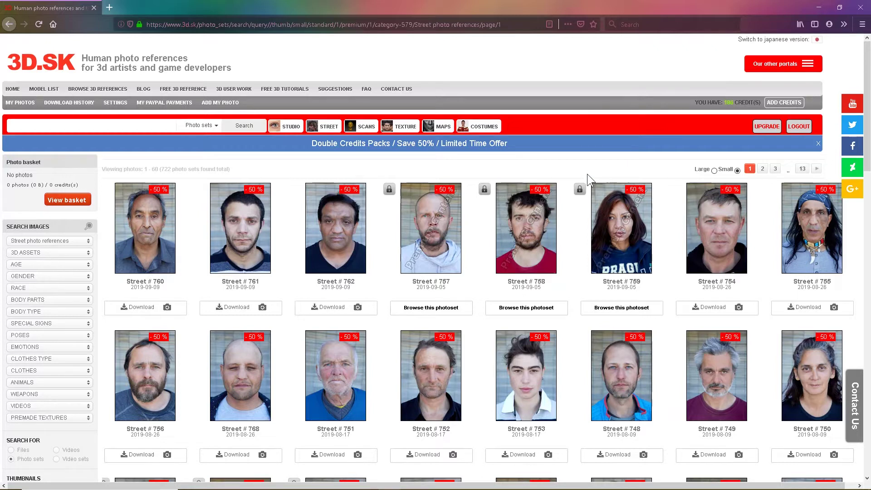
scroll(588, 173, down, 3)
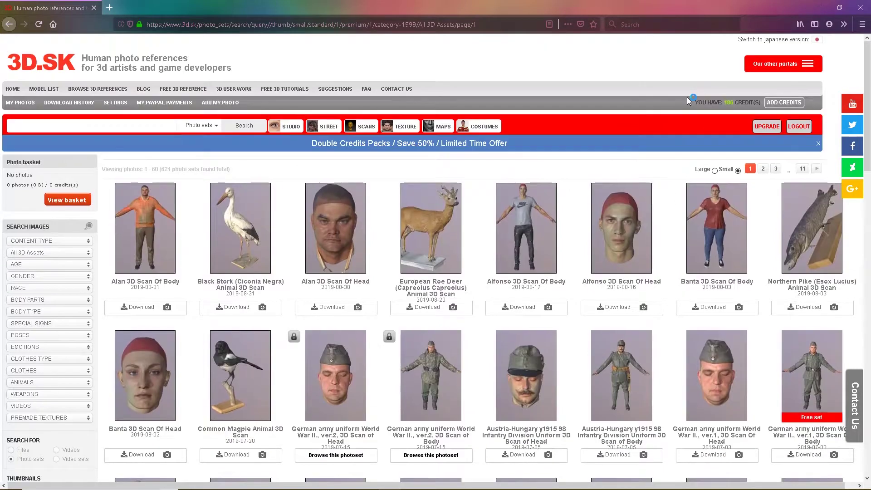
scroll(687, 99, down, 3)
scroll(688, 102, down, 8)
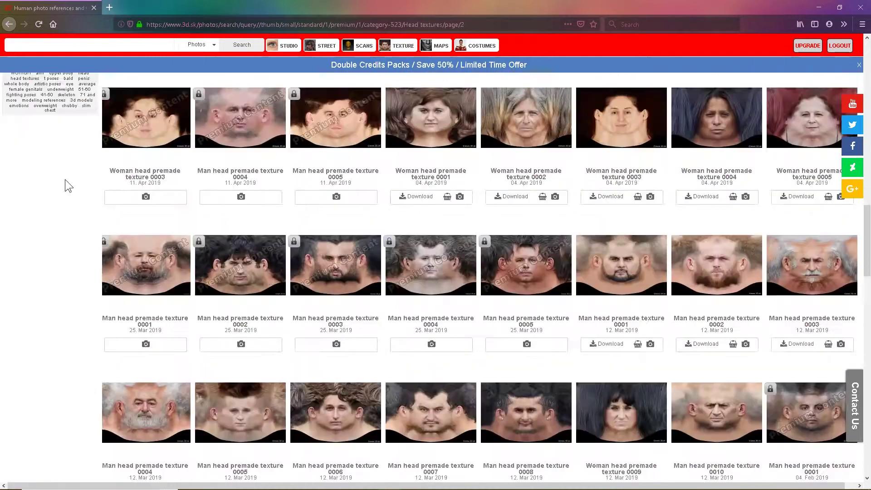
scroll(65, 179, down, 5)
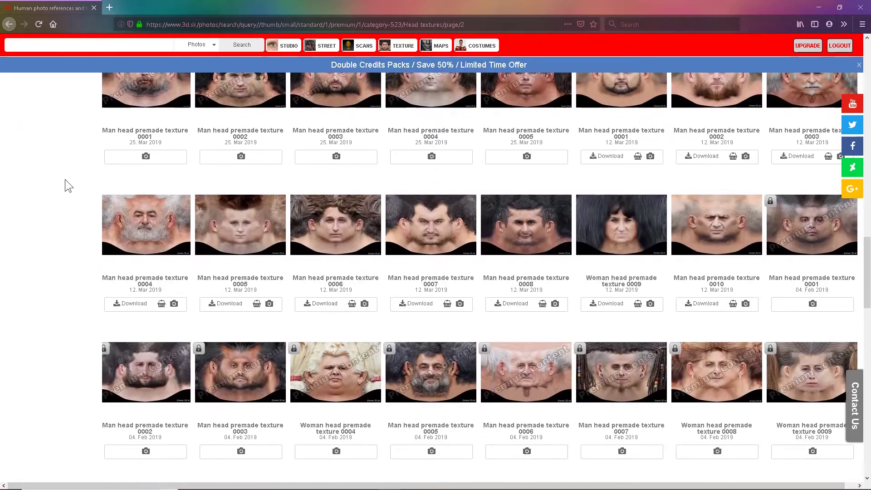
scroll(65, 180, down, 6)
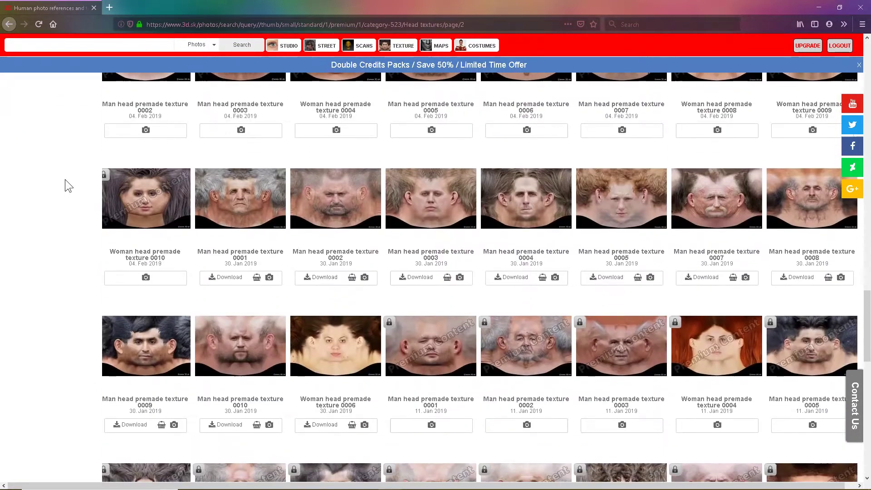
scroll(65, 180, down, 8)
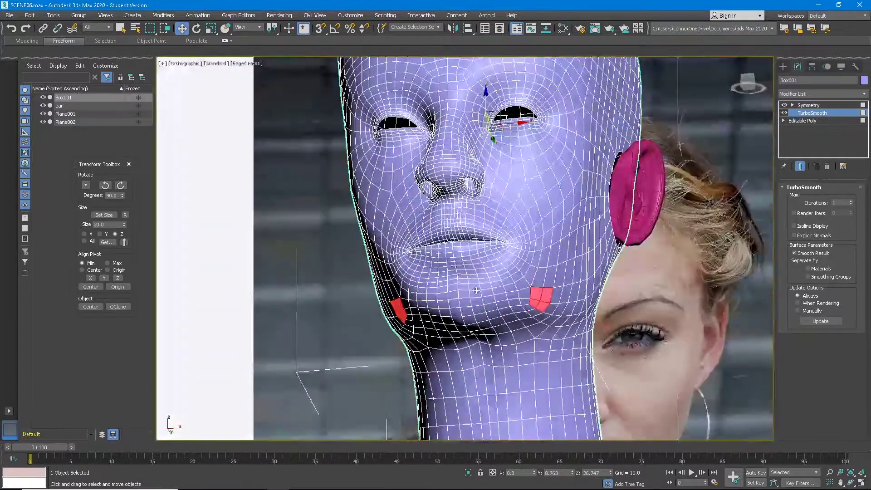
Switch to 3ds Max and remove the TurboSmooth modifier from the head so the unsmoothed symmetric mesh remains
alt+middle_drag(544, 295, 543, 275)
scroll(519, 301, down, 4)
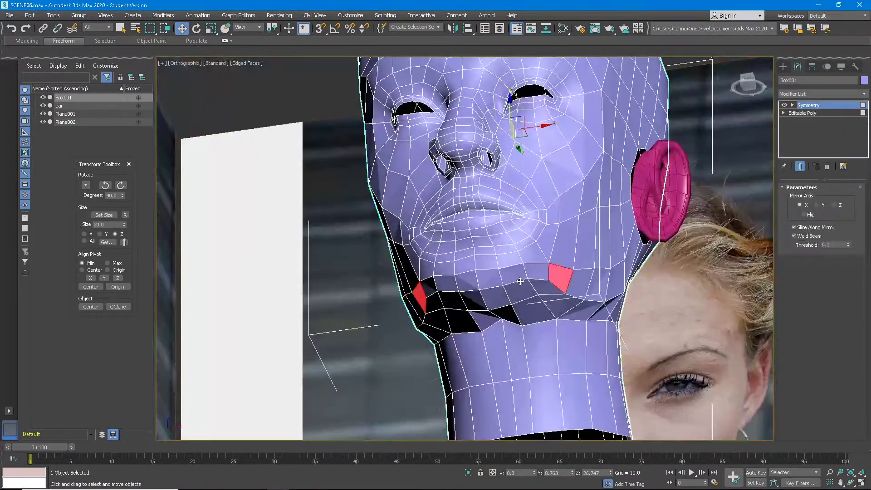
scroll(520, 282, down, 5)
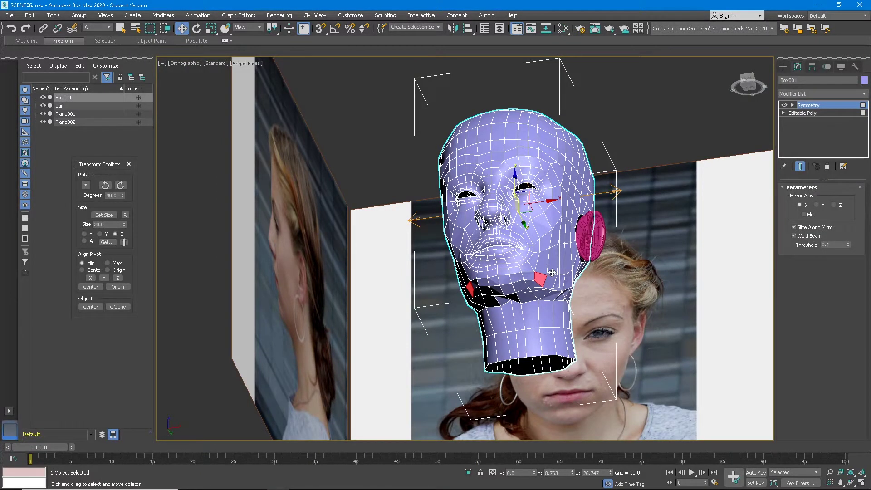
alt+middle_drag(542, 295, 521, 291)
scroll(522, 290, up, 5)
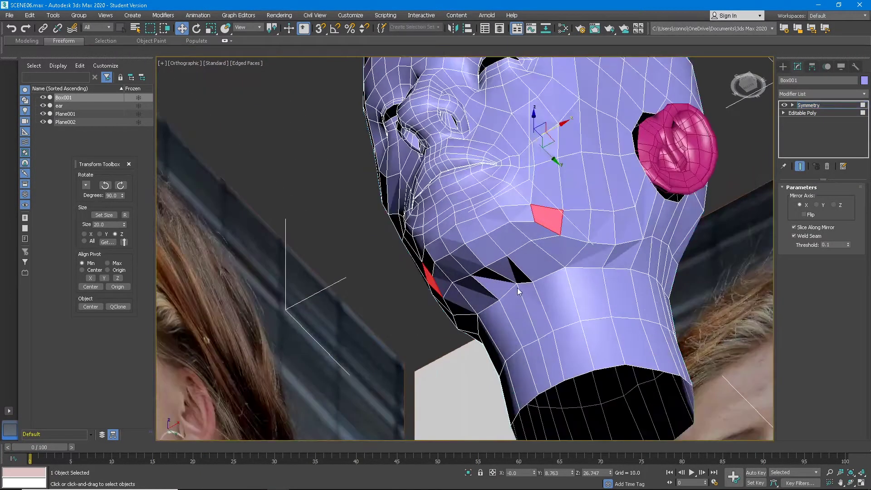
Edit the head's base mesh at vertex level with the symmetry result shown, and reposition the centre vertex where chin meets neck
click(827, 110)
click(798, 198)
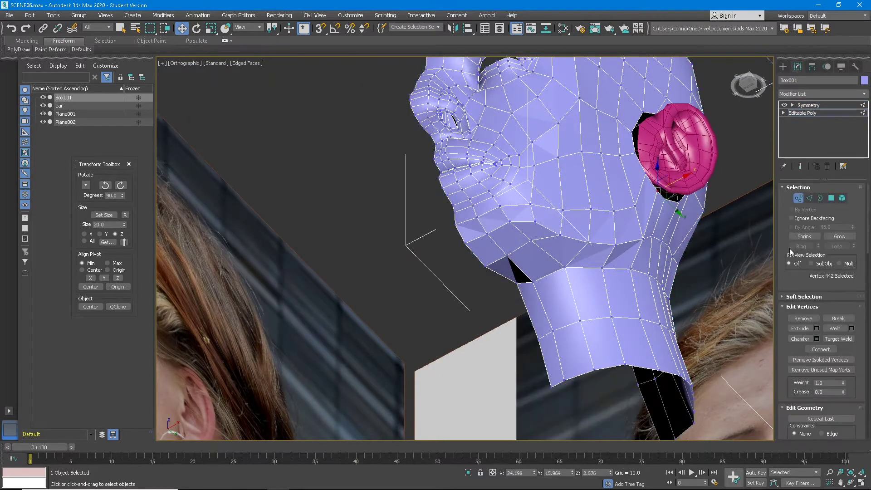
click(799, 167)
click(518, 283)
alt+middle_drag(517, 284, 526, 274)
drag(524, 272, 519, 282)
In the Right view, reposition the group of vertices at the nape to follow the profile photo
middle_drag(658, 184, 590, 260)
scroll(585, 251, down, 3)
click(747, 83)
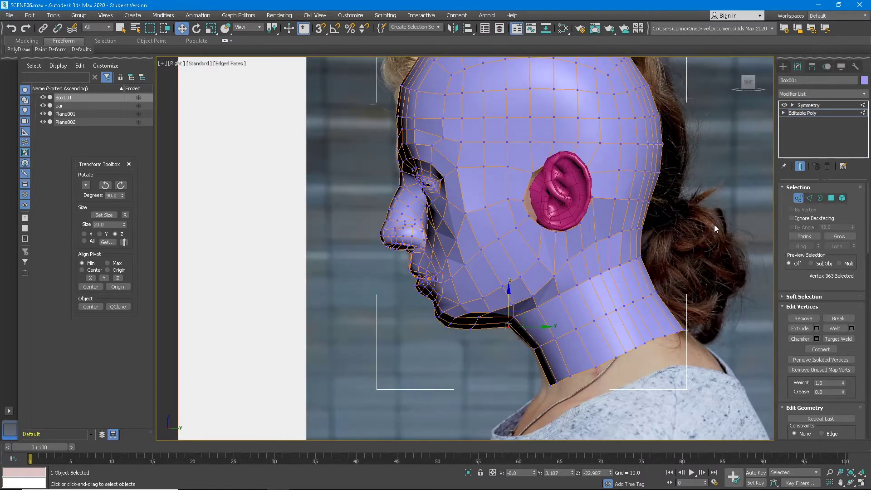
mouse_move(619, 278)
mouse_down()
mouse_move(651, 254)
mouse_move(643, 241)
mouse_move(629, 270)
mouse_up()
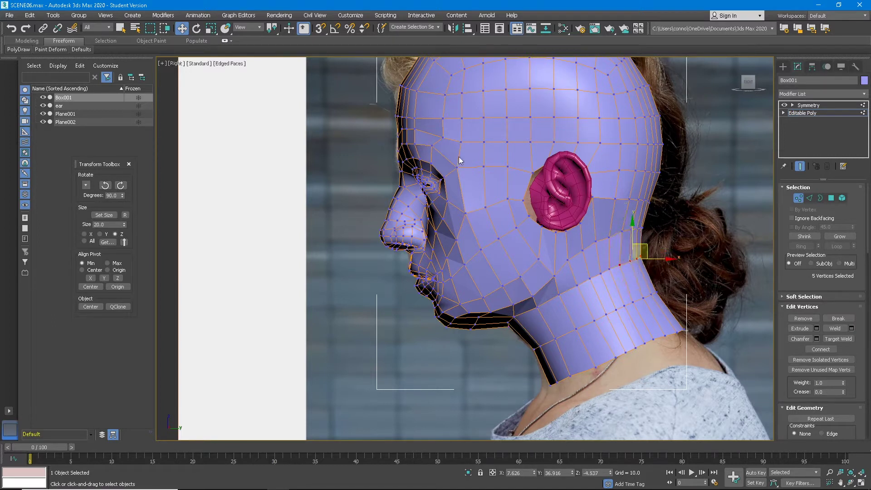
Adjust the vertices along the front lower rim of the neck to fit the neckline in the profile photo
scroll(542, 340, up, 3)
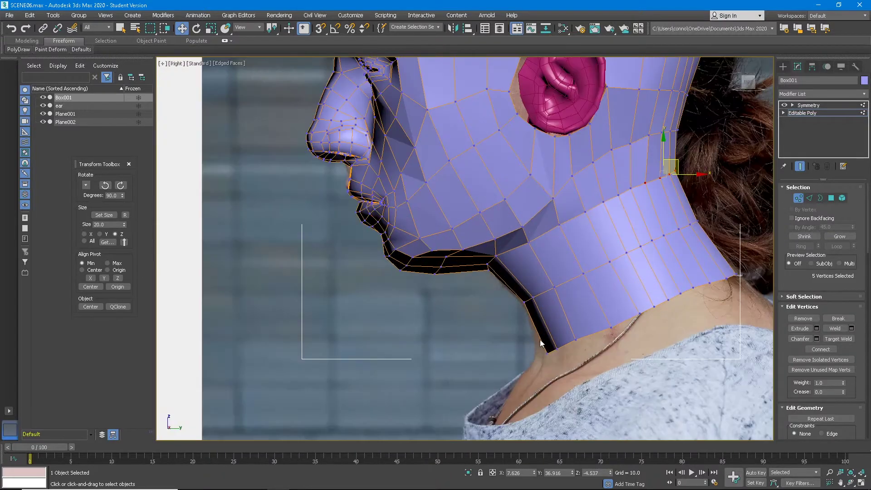
drag(585, 328, 560, 345)
click(609, 333)
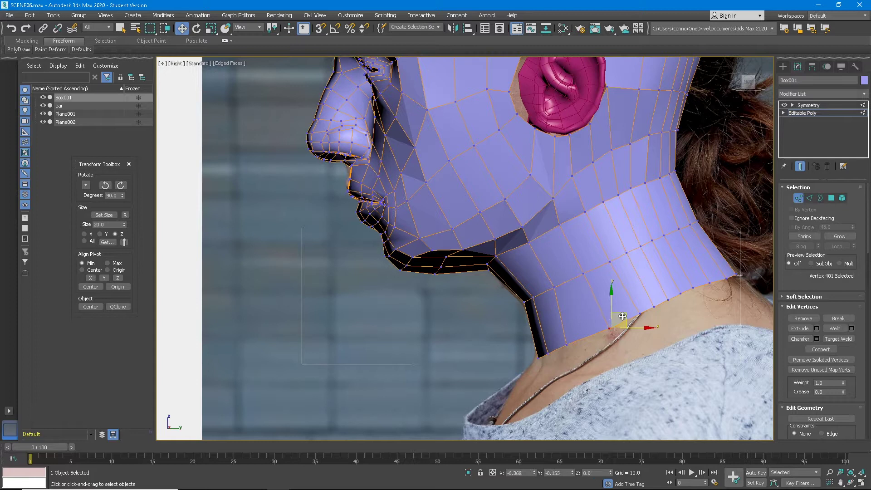
scroll(628, 304, down, 2)
middle_drag(615, 307, 615, 290)
Examine the head mesh edges surrounding the ear opening at edge level
middle_drag(556, 187, 556, 235)
scroll(458, 187, up, 4)
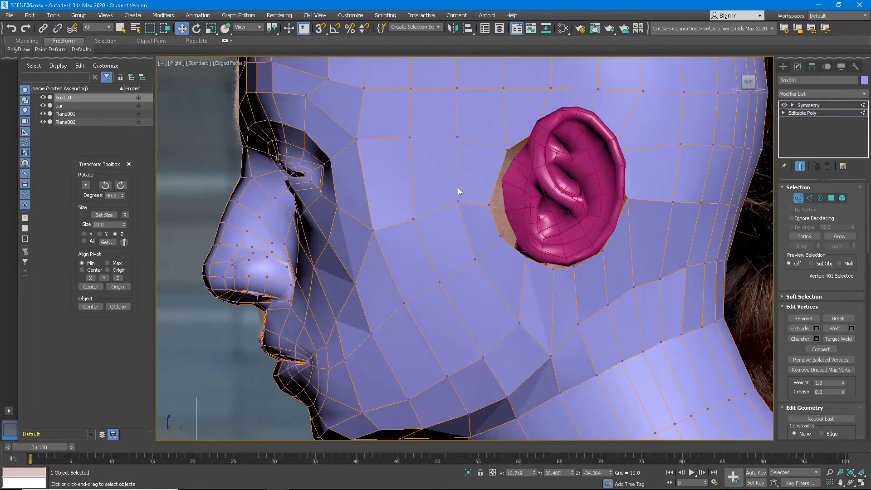
click(810, 197)
scroll(502, 205, up, 5)
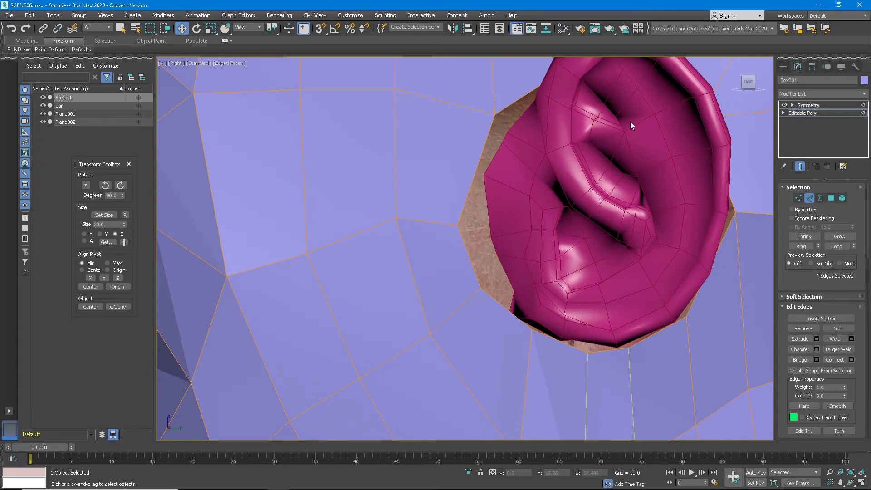
scroll(586, 150, down, 6)
scroll(567, 206, up, 2)
mouse_move(571, 205)
alt+middle_down()
mouse_move(529, 243)
mouse_move(587, 209)
mouse_move(581, 212)
alt+middle_up()
click(581, 213)
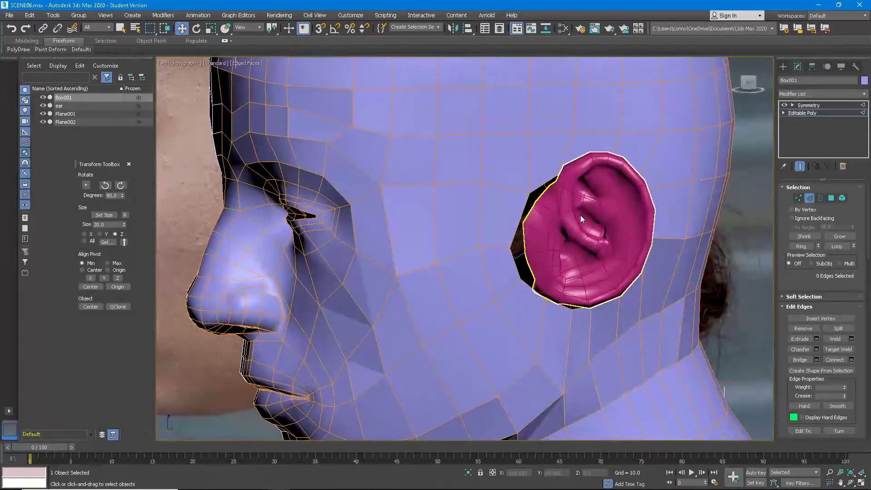
Select the separate ear object and nudge its placement within the head's ear opening
click(785, 69)
click(621, 186)
alt+middle_drag(621, 186, 581, 198)
mouse_move(580, 198)
mouse_down()
mouse_move(584, 214)
mouse_move(585, 199)
mouse_up()
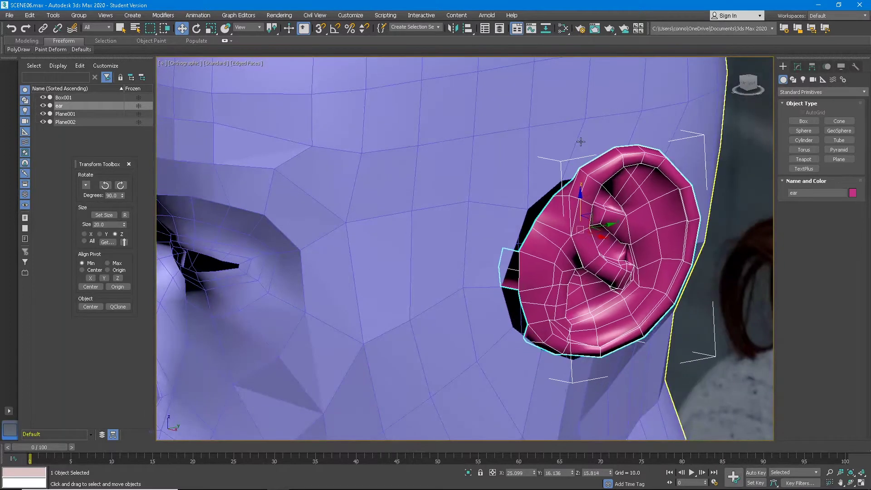
click(580, 142)
click(798, 67)
click(806, 113)
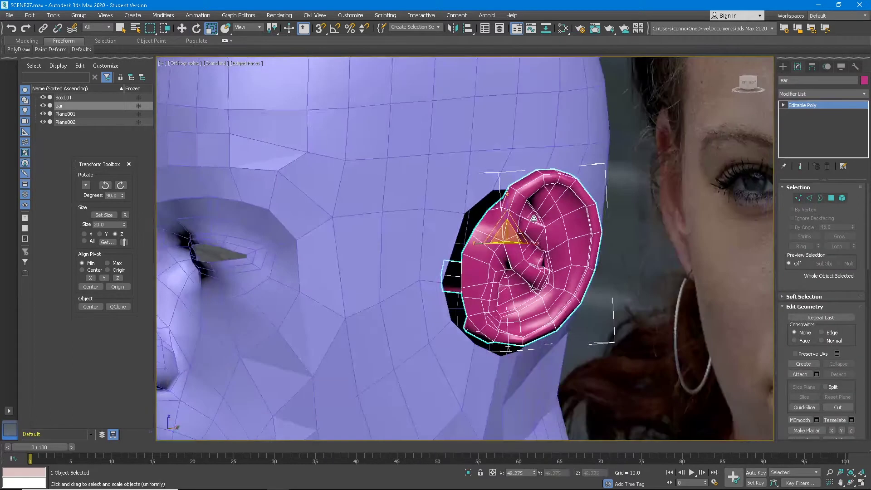
Attach the ear object to the head's editable poly mesh
click(449, 166)
click(812, 105)
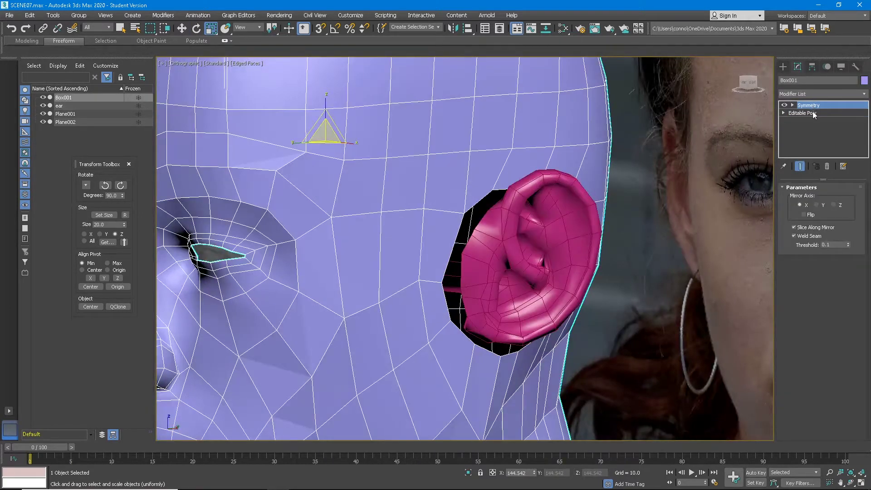
click(813, 112)
scroll(805, 368, down, 3)
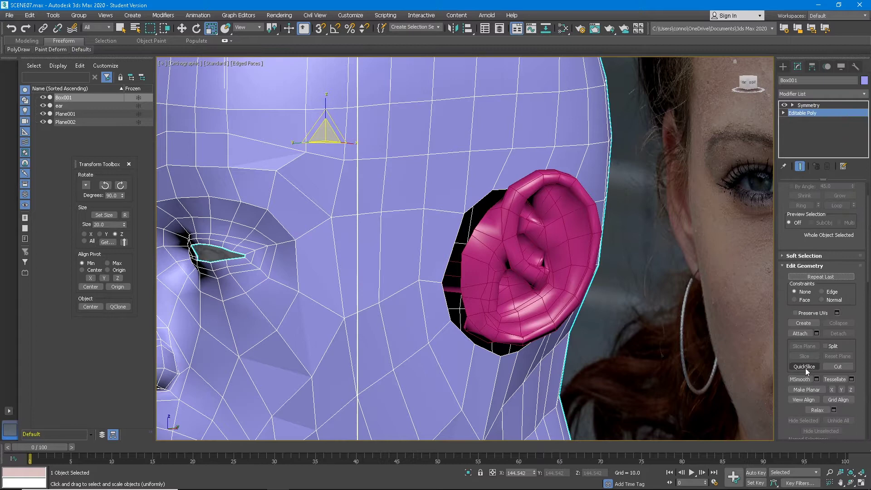
click(801, 334)
click(559, 237)
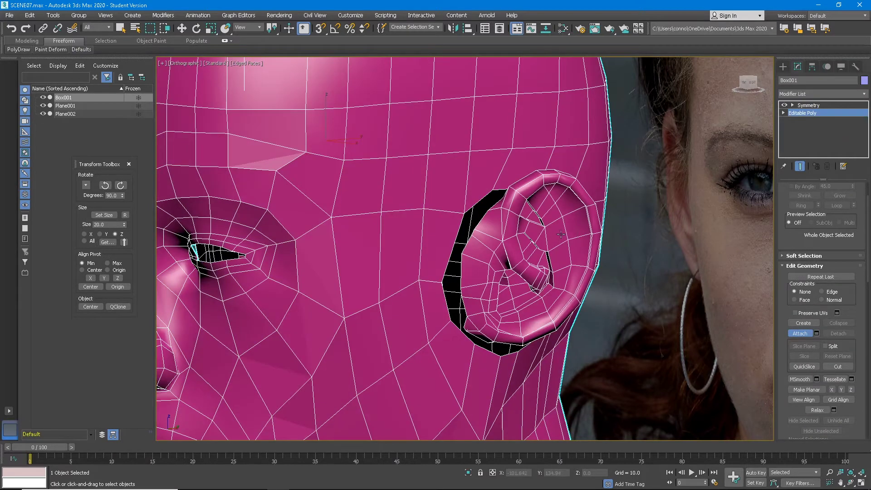
Select the attached ear's open outer border and check how many edges it has
scroll(556, 234, down, 4)
mouse_move(546, 231)
alt+middle_down()
mouse_move(612, 229)
mouse_move(508, 245)
mouse_move(544, 245)
alt+middle_up()
scroll(608, 240, up, 7)
key(w)
scroll(814, 279, up, 2)
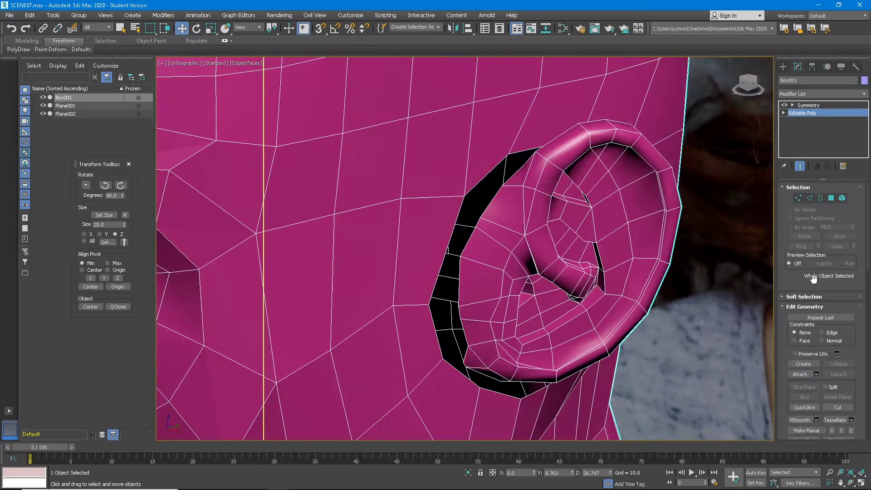
click(811, 198)
click(820, 198)
click(494, 214)
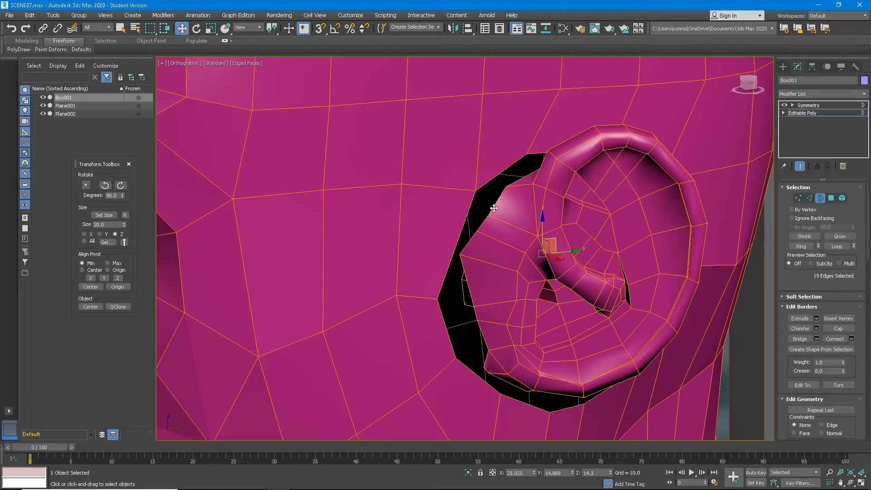
click(810, 199)
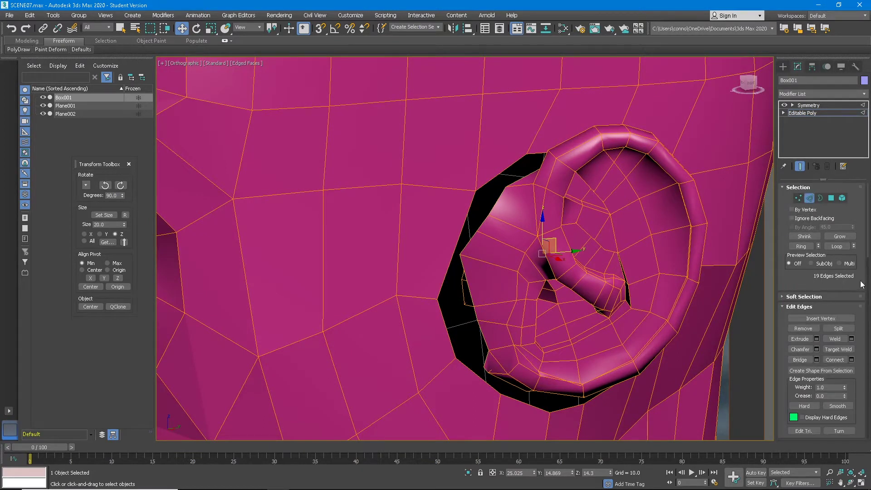
Select the border of the head's ear opening and check its edge count against the ear's
click(820, 199)
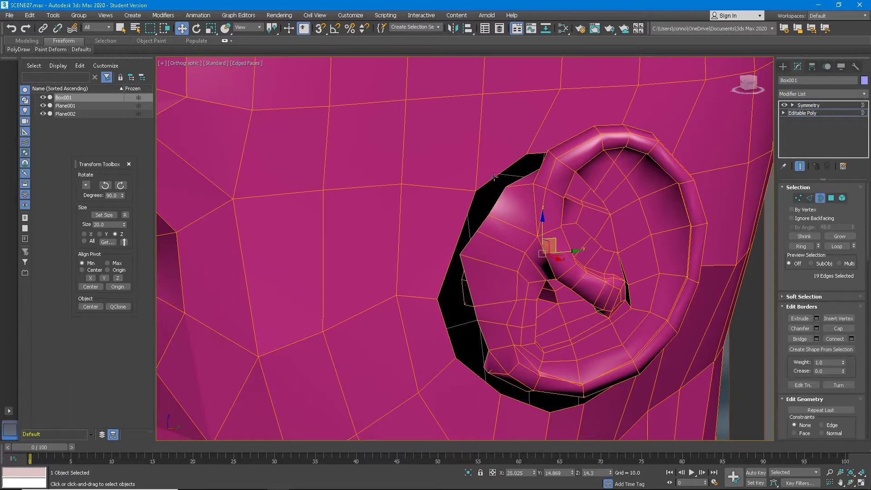
click(494, 177)
click(810, 199)
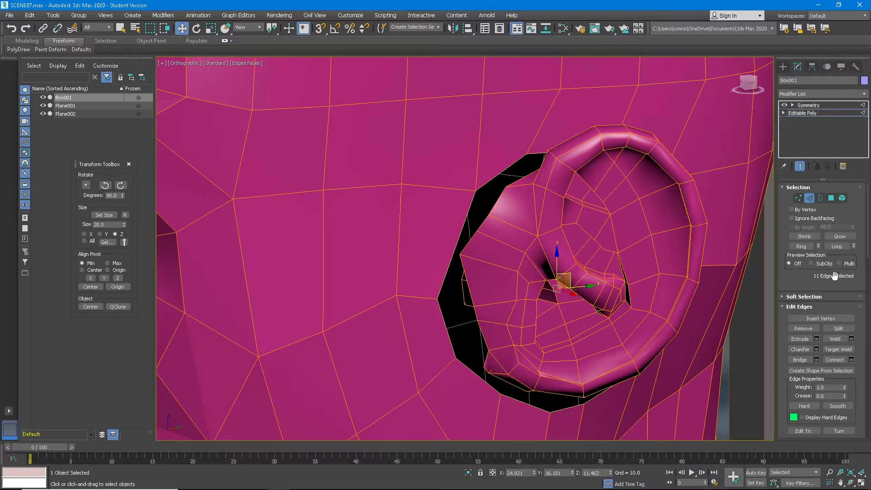
Ring-select the edges running from behind the ear to the back of the head and connect them with a new edge line
alt+middle_drag(692, 249, 643, 251)
click(587, 263)
scroll(628, 255, down, 4)
middle_drag(643, 252, 623, 222)
scroll(617, 272, up, 4)
click(622, 252)
scroll(660, 271, down, 4)
middle_drag(661, 271, 589, 238)
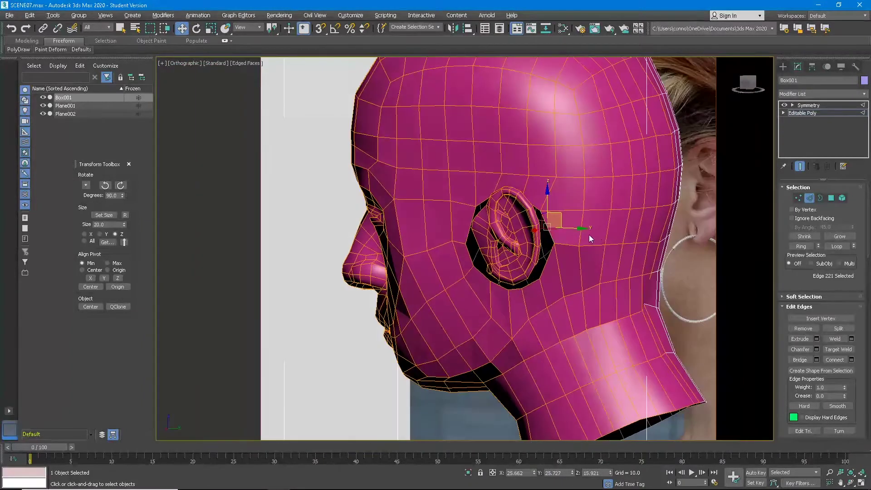
scroll(594, 233, up, 2)
click(800, 246)
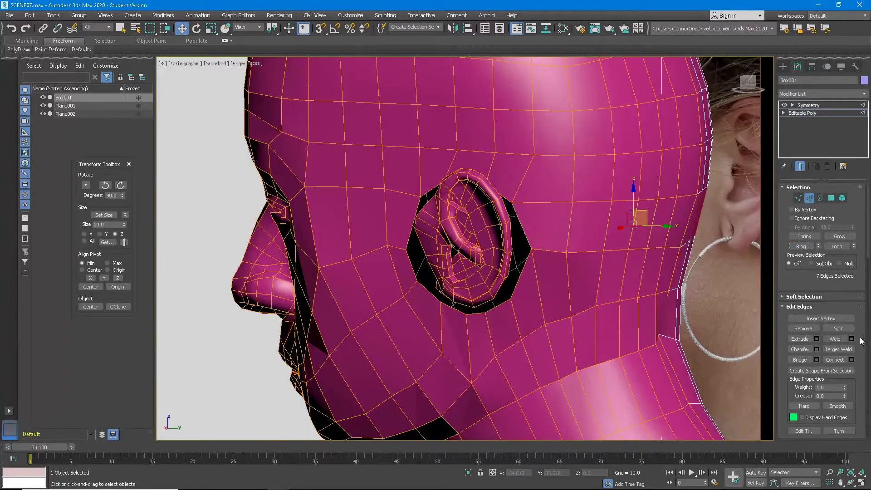
click(834, 359)
middle_drag(561, 214, 405, 258)
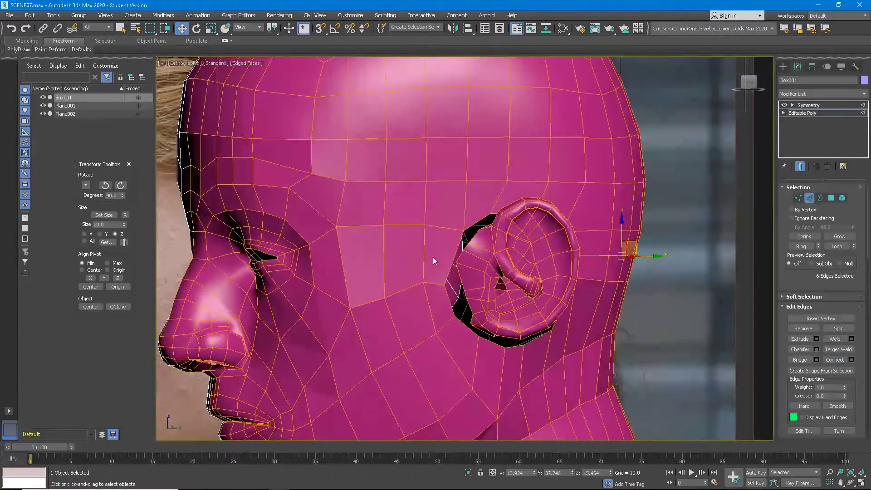
Ring-select the edges from the outer corner of the eye to the ear opening and connect them
scroll(444, 302, up, 2)
middle_drag(445, 302, 489, 274)
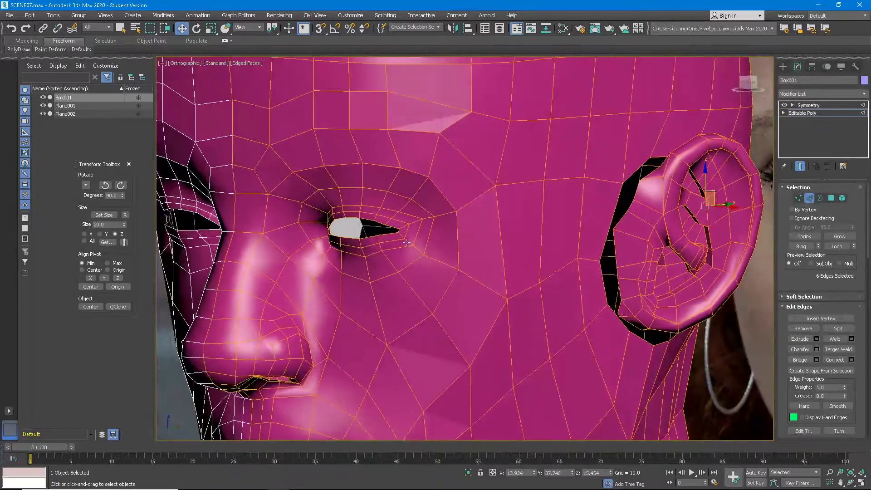
scroll(404, 235, up, 4)
scroll(397, 222, up, 3)
click(387, 214)
scroll(386, 213, down, 6)
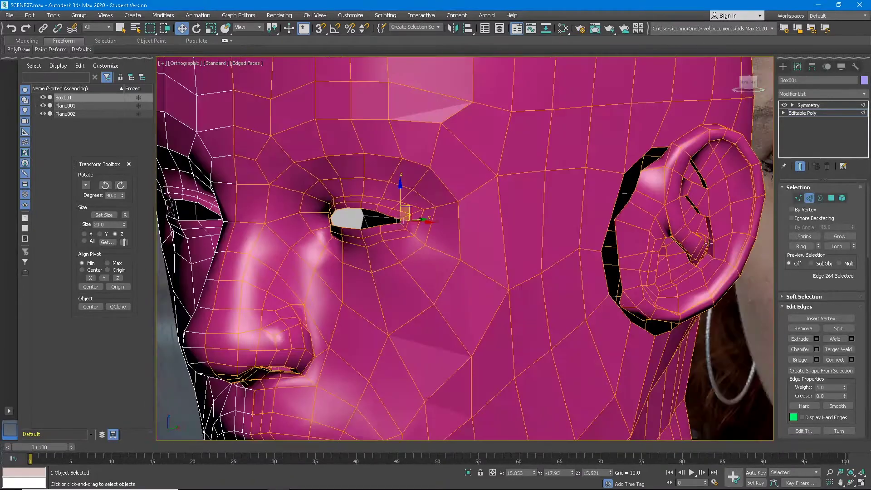
click(809, 247)
scroll(557, 231, down, 4)
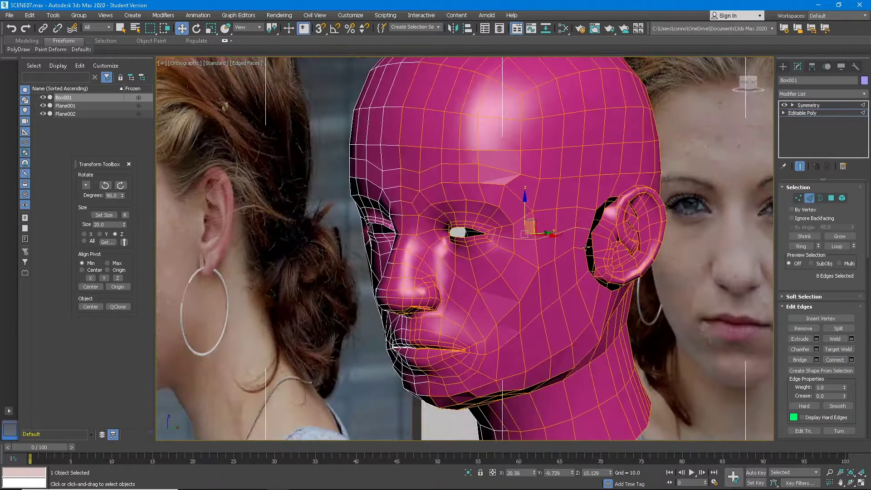
Select the border of the head's ear opening again to compare it with the ear
scroll(558, 232, down, 3)
scroll(561, 236, up, 3)
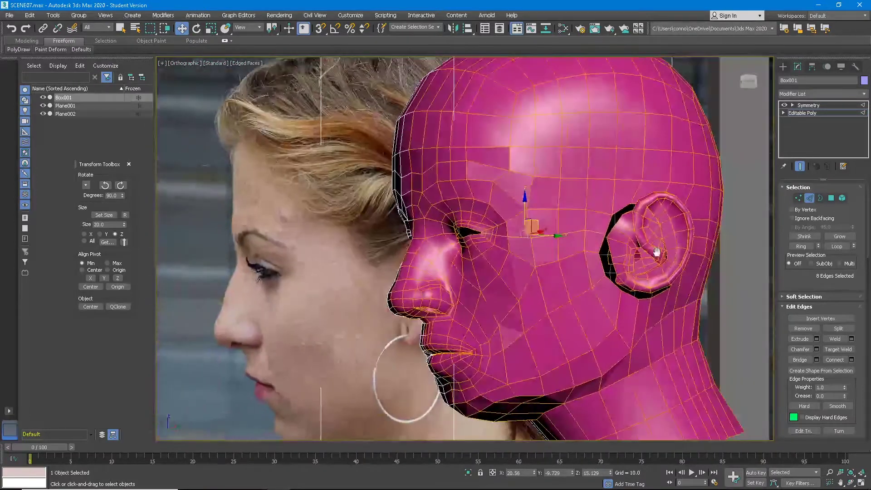
middle_drag(666, 252, 606, 260)
click(821, 199)
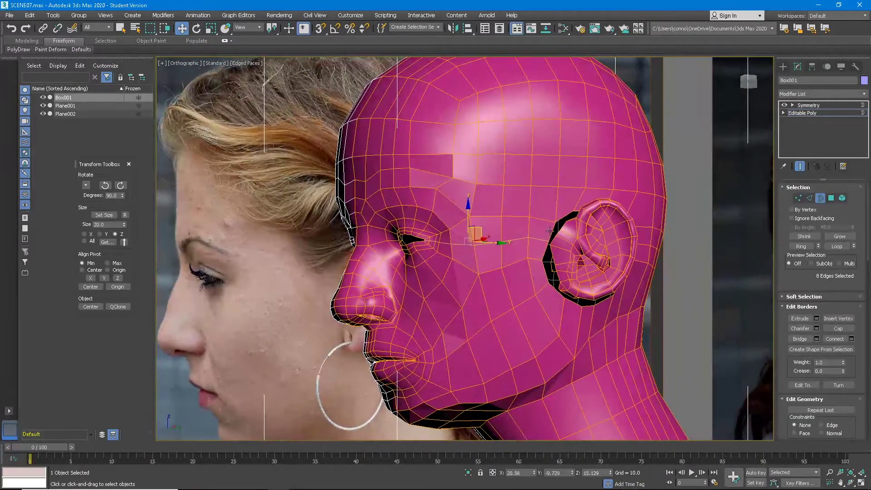
click(550, 231)
Ring-select the edges running from the lower front of the ear opening across the cheek to the jaw and examine their path
click(810, 198)
middle_drag(533, 252, 517, 224)
click(537, 260)
alt+middle_drag(537, 261, 402, 328)
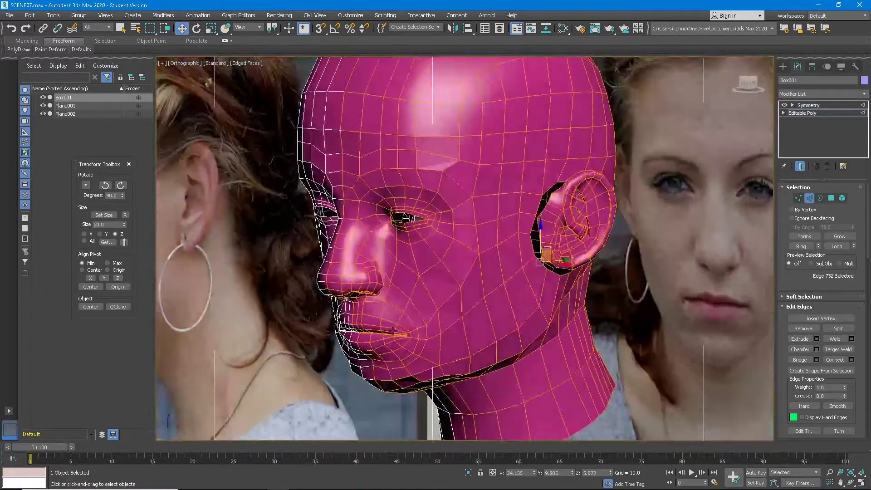
scroll(402, 328, up, 4)
middle_drag(472, 333, 460, 289)
scroll(459, 290, up, 2)
scroll(458, 289, down, 6)
alt+middle_drag(523, 294, 502, 280)
scroll(620, 233, up, 3)
alt+middle_drag(583, 237, 572, 241)
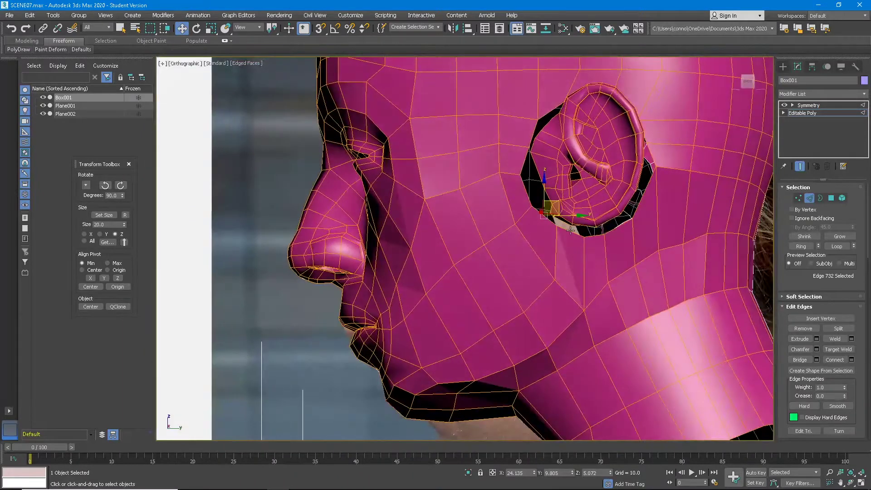
click(571, 231)
click(801, 247)
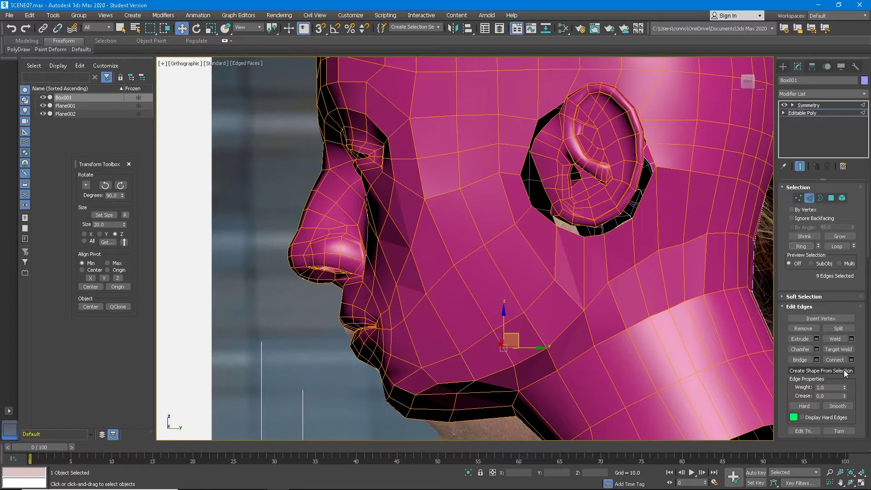
Ring-select the edges running from directly below the ear opening down the neck and examine their path
alt+middle_drag(557, 303, 549, 221)
ctrl+click(577, 258)
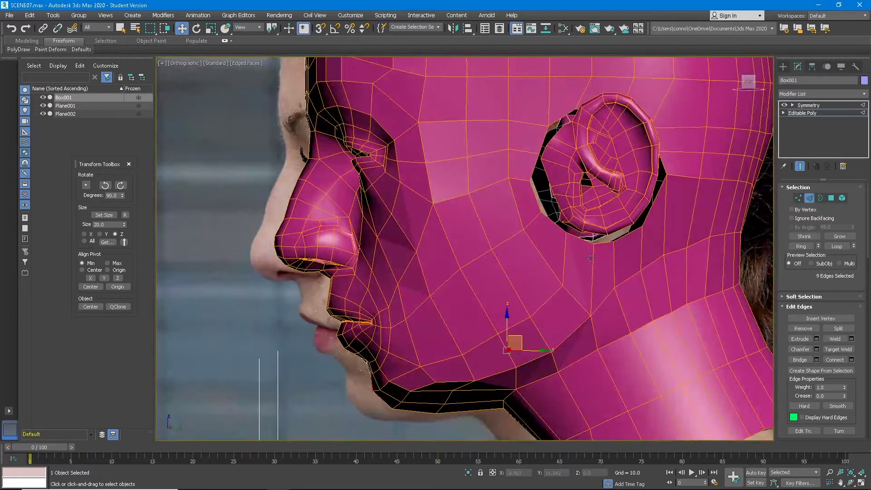
click(600, 244)
scroll(600, 244, down, 4)
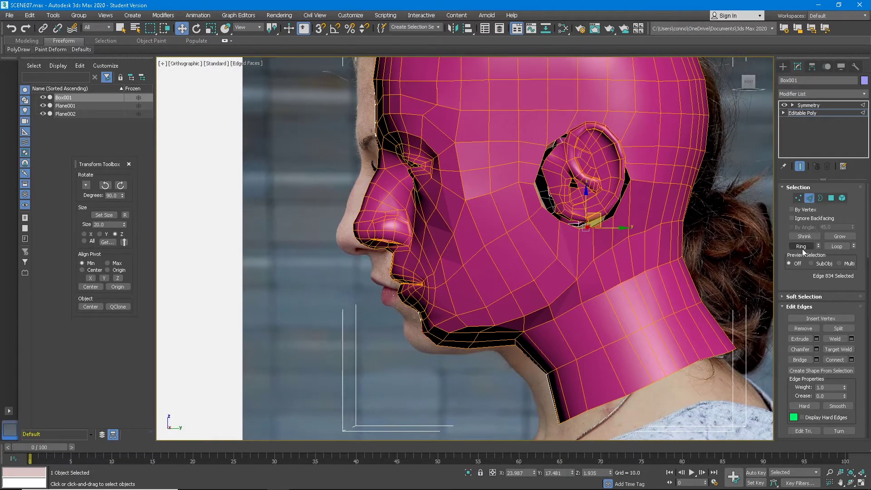
click(802, 249)
alt+middle_drag(589, 251, 605, 243)
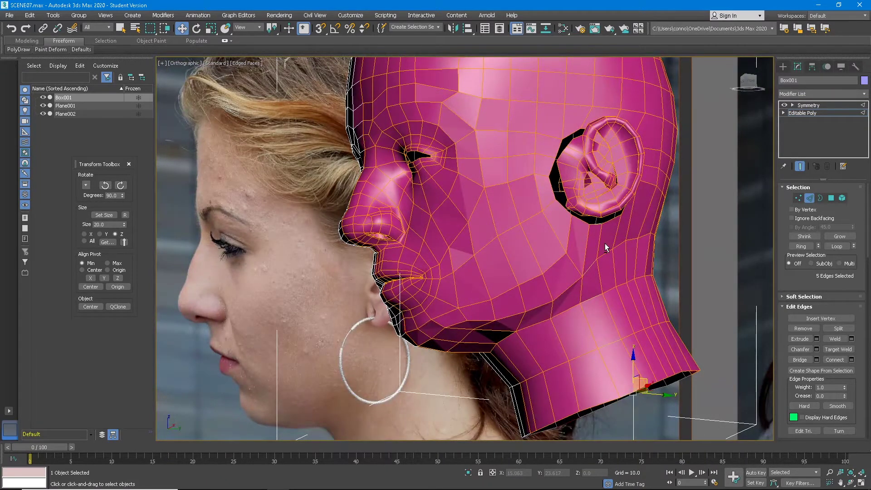
Delete the polygons below and just behind the earlobe, down to the upper part of the neck
click(607, 219)
alt+middle_drag(618, 234, 608, 255)
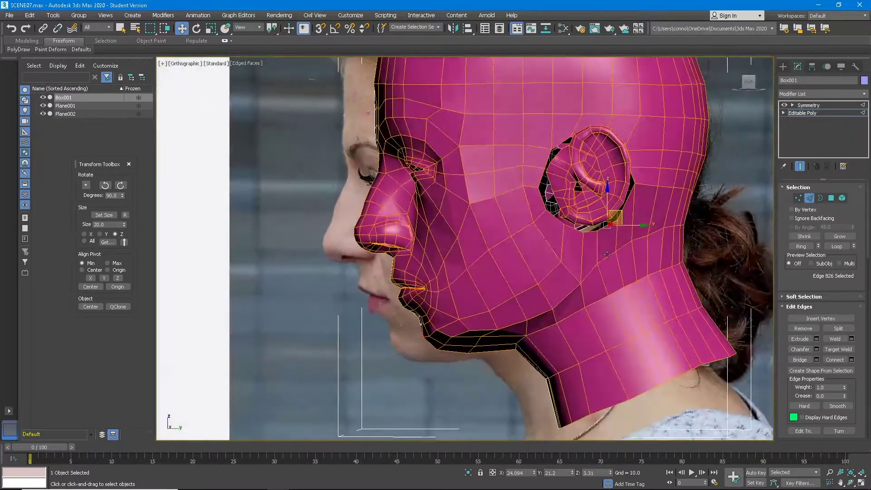
ctrl+click(589, 235)
ctrl+click(594, 263)
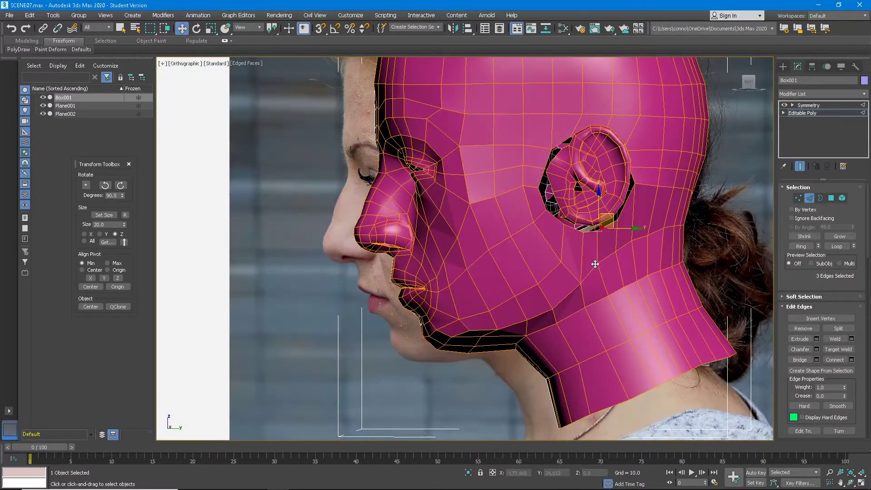
key(Delete)
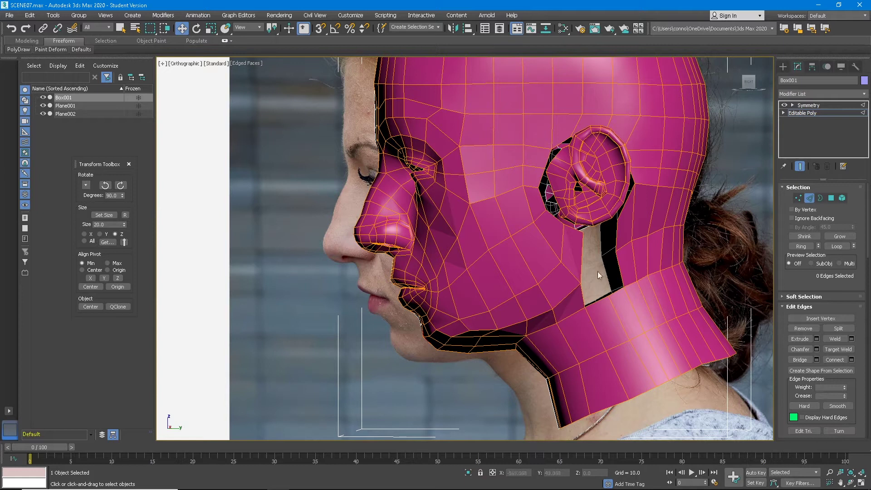
click(622, 222)
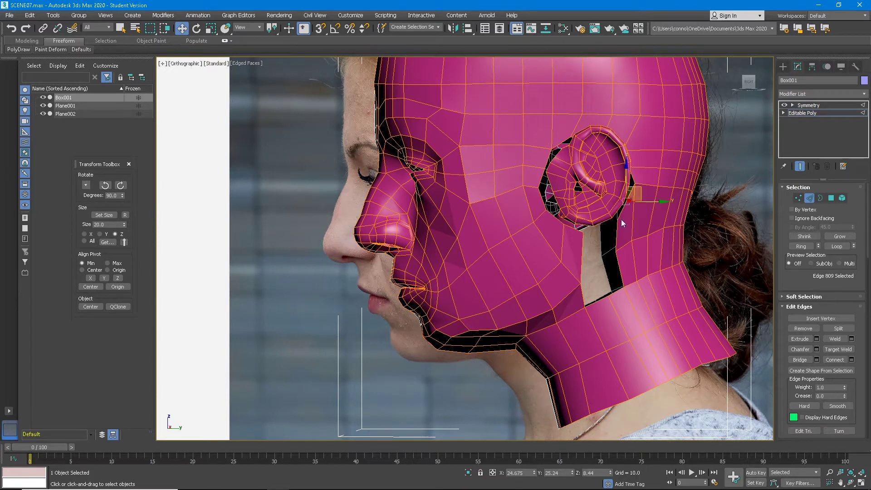
key(Delete)
click(620, 250)
key(Delete)
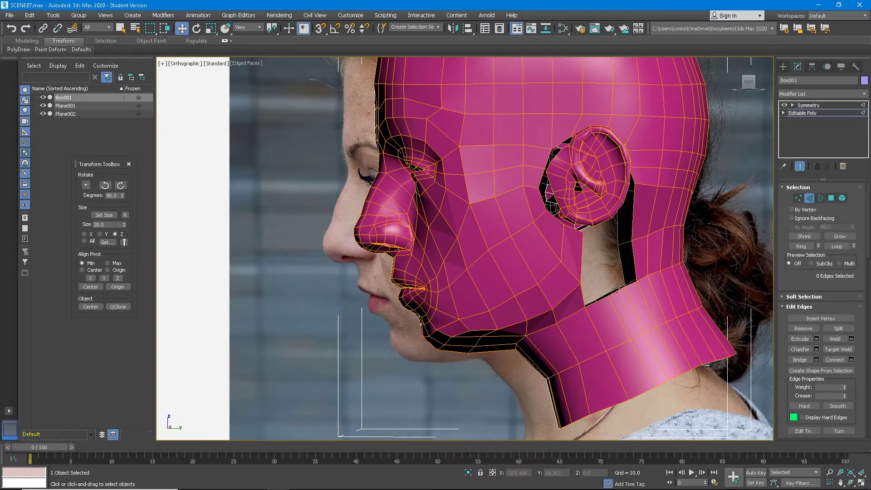
Compare the side of the neck with the front reference photo, switching see-through display on and off
click(603, 297)
mouse_move(603, 296)
alt+middle_down()
mouse_move(598, 336)
mouse_move(581, 279)
mouse_move(579, 295)
mouse_move(594, 299)
alt+middle_up()
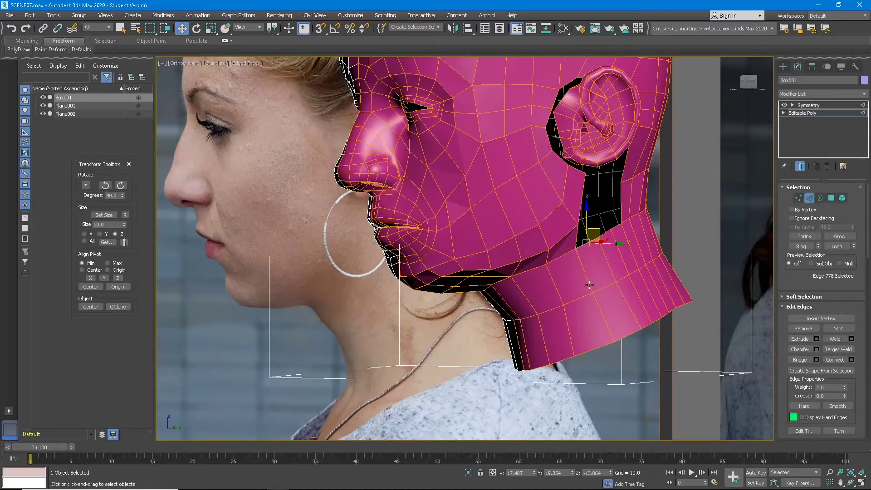
click(590, 285)
scroll(585, 285, down, 3)
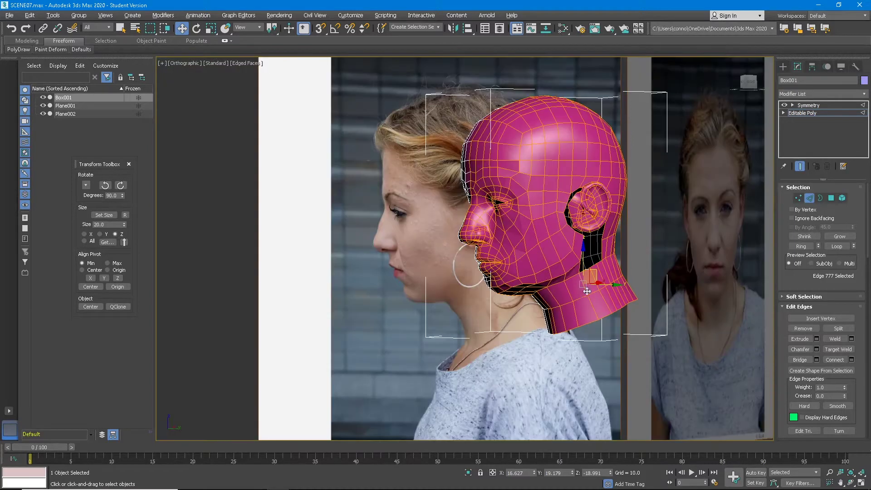
alt+middle_drag(584, 290, 649, 289)
click(745, 86)
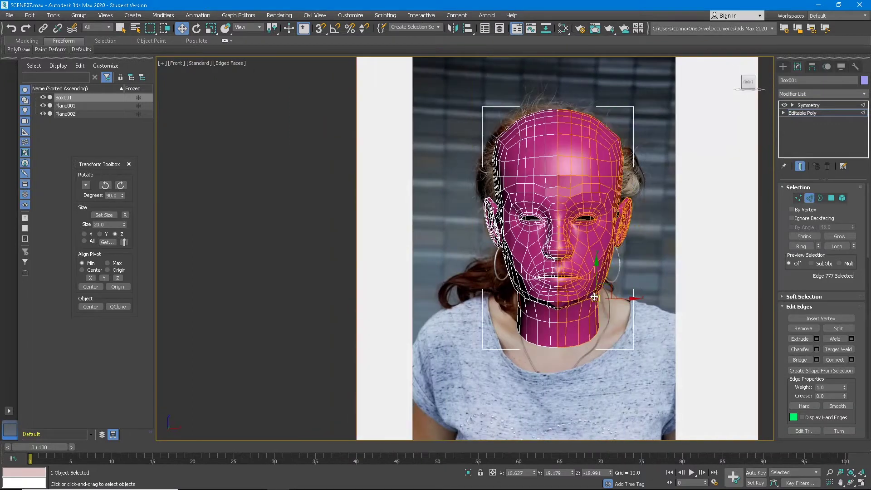
scroll(594, 295, up, 3)
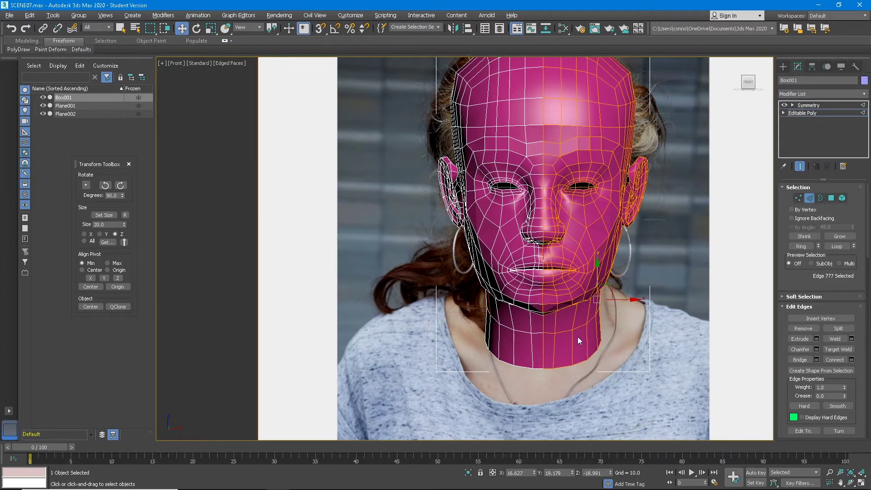
key(alt+x)
scroll(578, 337, up, 4)
key(alt+x)
mouse_move(595, 307)
alt+middle_down()
mouse_move(549, 305)
mouse_move(622, 314)
mouse_move(587, 314)
alt+middle_up()
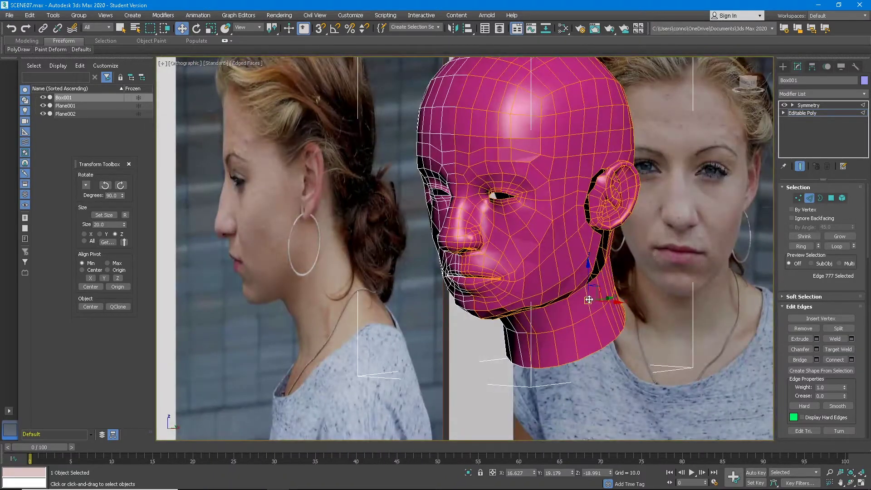
scroll(585, 310, up, 6)
Delete the edges down the side of the neck to extend the gap below the ear to the neck's lower border
click(598, 284)
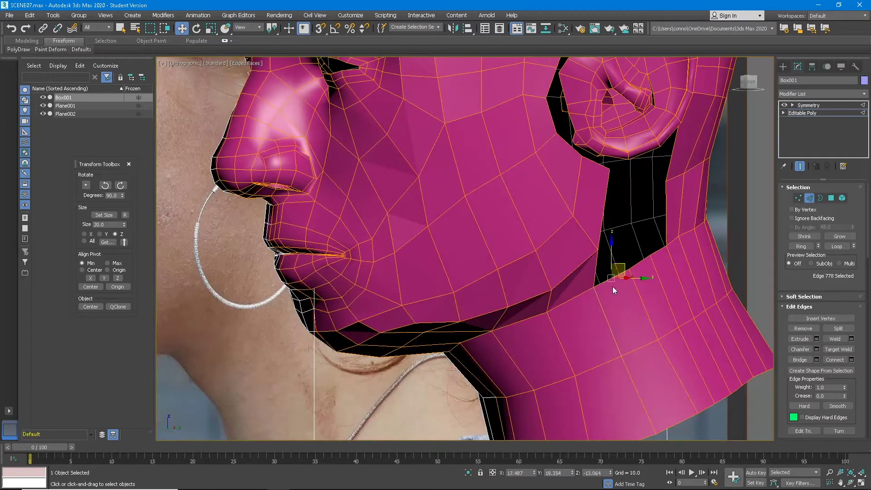
scroll(590, 278, down, 3)
mouse_move(591, 294)
alt+middle_down()
mouse_move(585, 272)
mouse_move(587, 299)
alt+middle_up()
key(Delete)
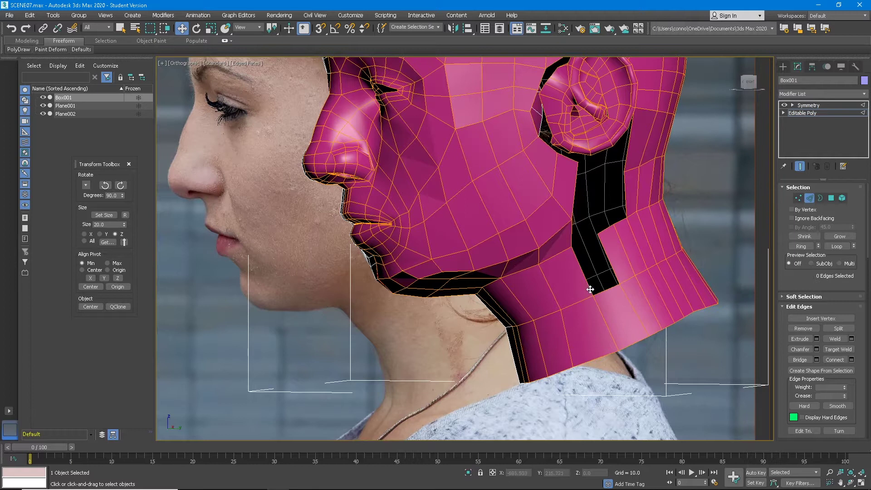
click(589, 290)
key(Delete)
click(584, 302)
key(Delete)
Extend the open edge behind the ear into a two-segment strip running diagonally down to the front base of the neck
alt+middle_drag(590, 280, 616, 165)
click(603, 187)
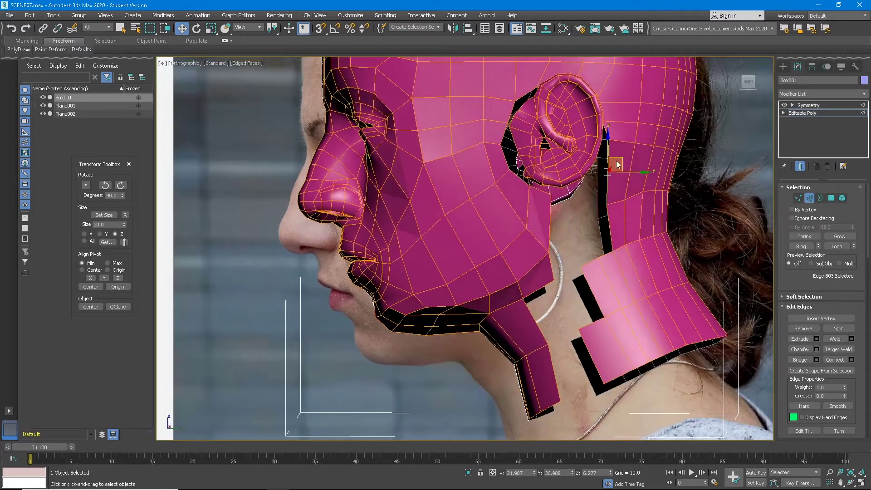
drag(617, 160, 572, 236)
key(1)
click(584, 191)
key(2)
mouse_move(572, 251)
alt+middle_down()
mouse_move(617, 246)
mouse_move(566, 249)
alt+middle_up()
shift+drag(575, 244, 493, 395)
alt+middle_drag(493, 395, 561, 359)
middle_drag(561, 358, 565, 297)
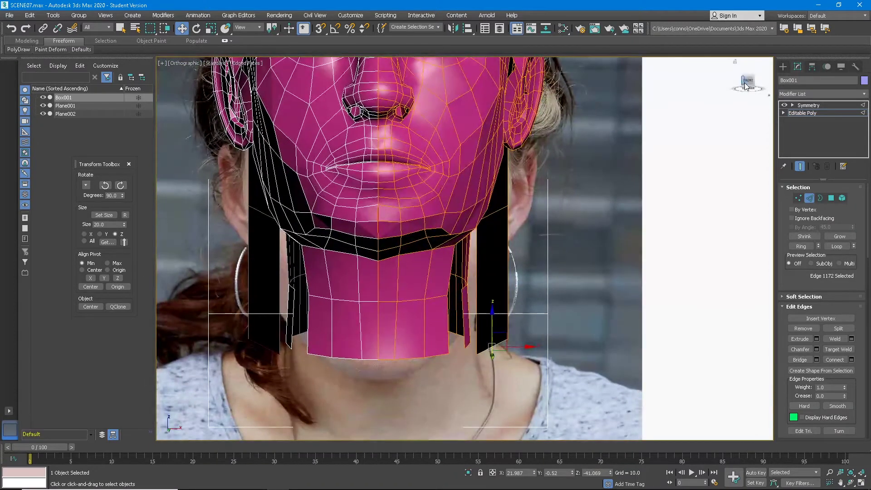
Rotate the strip's lower end edge in the front view so it turns toward the front of the neck
click(747, 82)
click(197, 29)
middle_drag(426, 326, 426, 236)
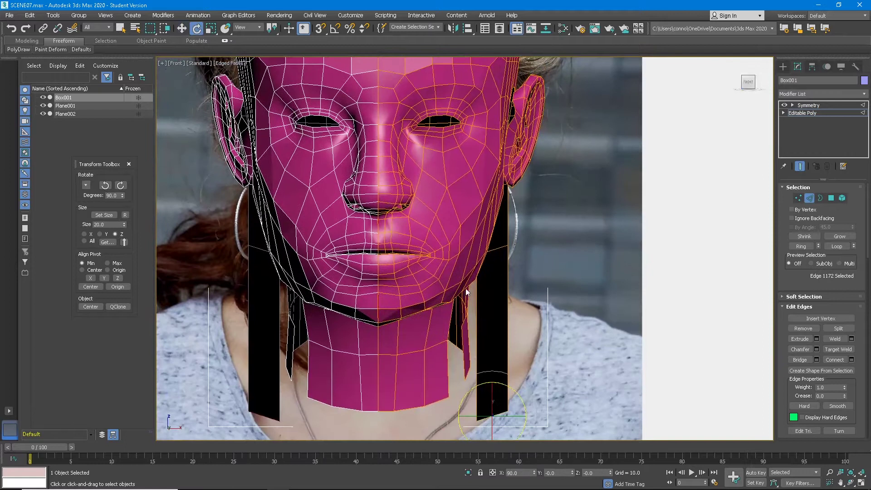
drag(508, 418, 401, 420)
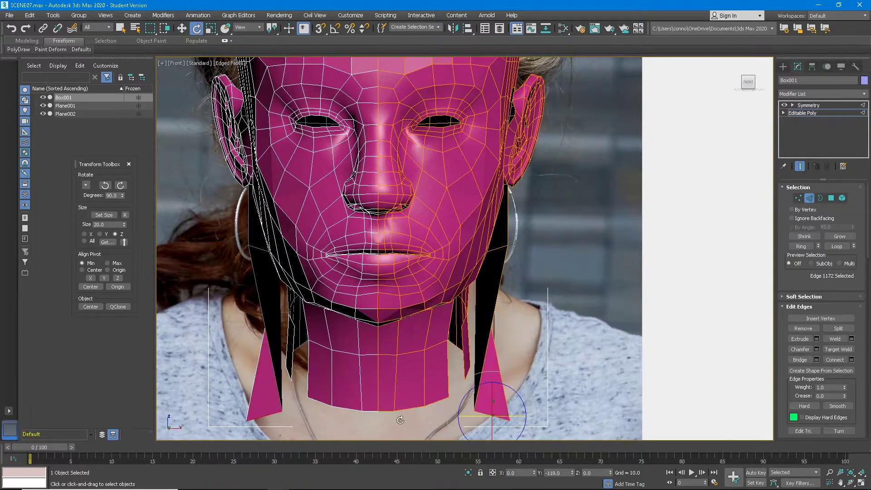
Move the strip's lower end edge inward and forward to the front base of the neck
middle_drag(393, 390, 436, 298)
click(182, 30)
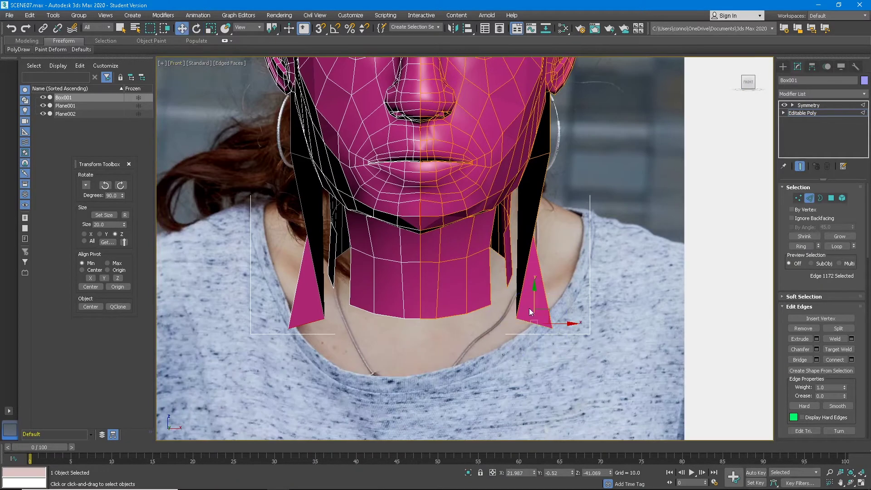
drag(569, 323, 464, 317)
middle_drag(402, 287, 429, 317)
alt+middle_drag(429, 318, 451, 320)
drag(489, 359, 563, 343)
alt+middle_drag(563, 344, 600, 350)
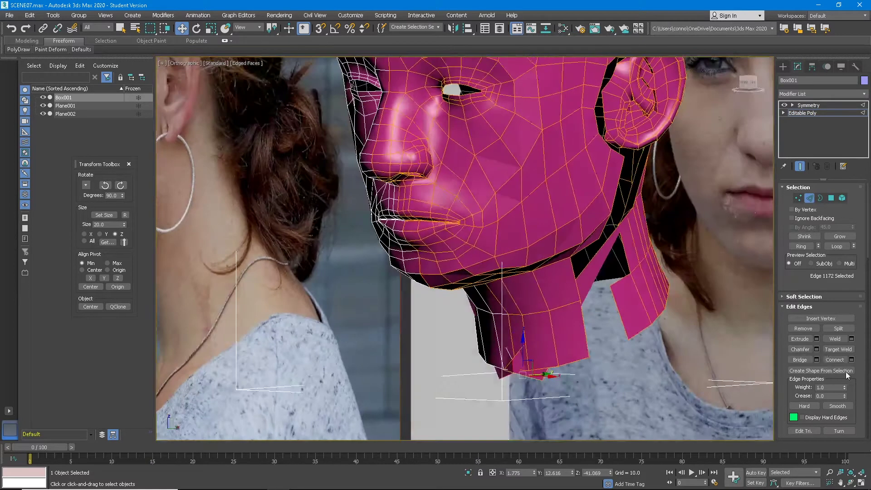
Try making the strip's lower end edge planar in Z, undo it, and make it planar in Y instead
scroll(847, 372, down, 3)
scroll(847, 370, down, 3)
click(852, 392)
key(ctrl+z)
click(840, 391)
alt+middle_drag(478, 340, 531, 279)
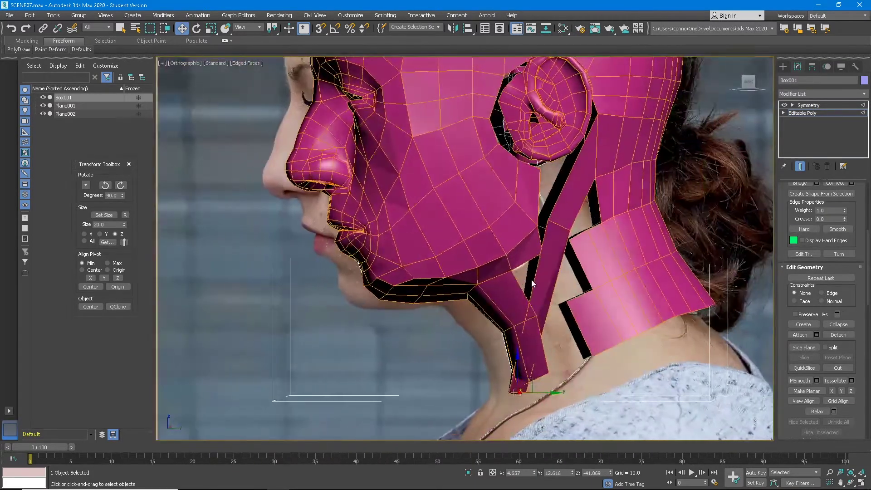
Chamfer the cross edge partway down the new neck strip
click(531, 280)
scroll(856, 219, up, 5)
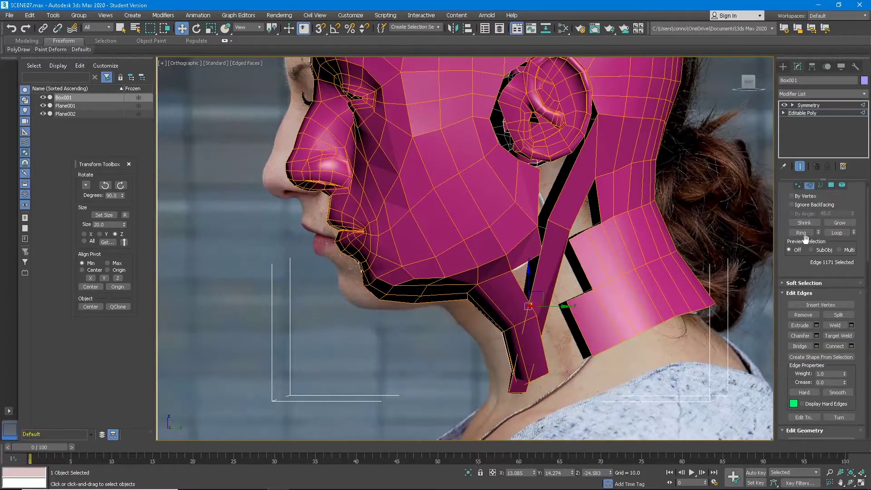
click(561, 227)
scroll(823, 242, up, 1)
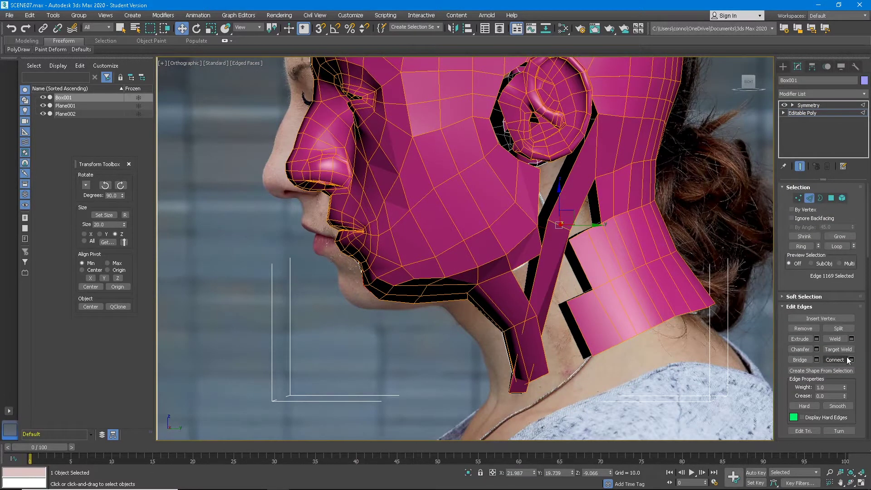
click(816, 349)
alt+middle_drag(589, 291, 640, 297)
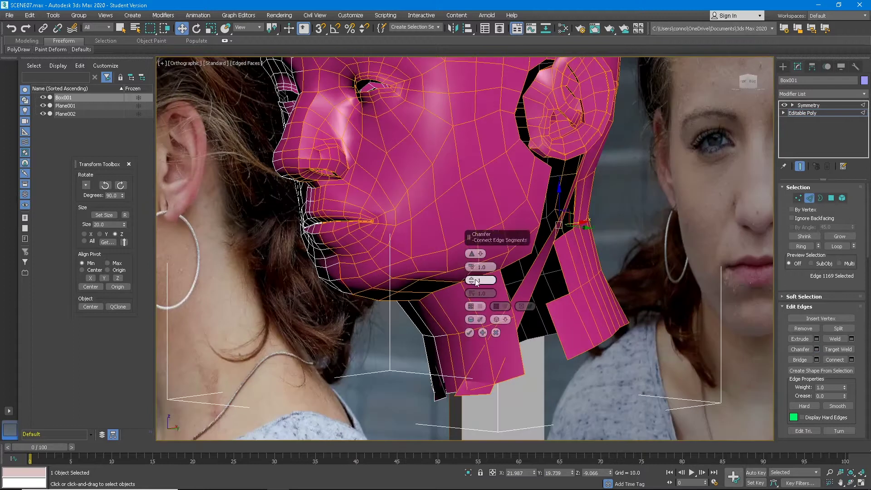
mouse_move(472, 269)
mouse_down()
mouse_move(471, 261)
mouse_move(472, 276)
mouse_move(469, 254)
mouse_up()
alt+middle_drag(585, 243, 524, 241)
key(ctrl+z)
click(469, 333)
Ring-select the side edges of the strip's lower section and connect them with new cross edges
alt+middle_drag(472, 333, 511, 311)
click(528, 283)
click(801, 246)
click(852, 360)
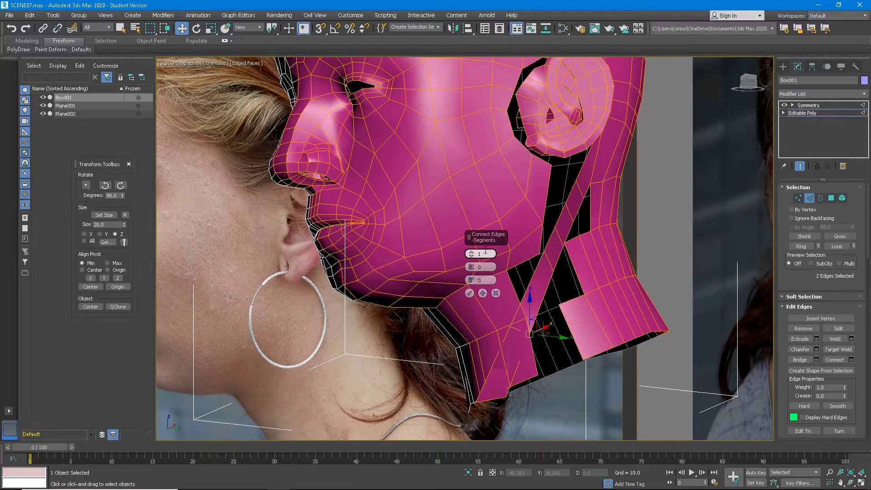
click(471, 254)
click(470, 294)
Move the new cross edges slightly outward from the centre of the neck
alt+middle_drag(476, 296, 527, 363)
scroll(528, 375, up, 3)
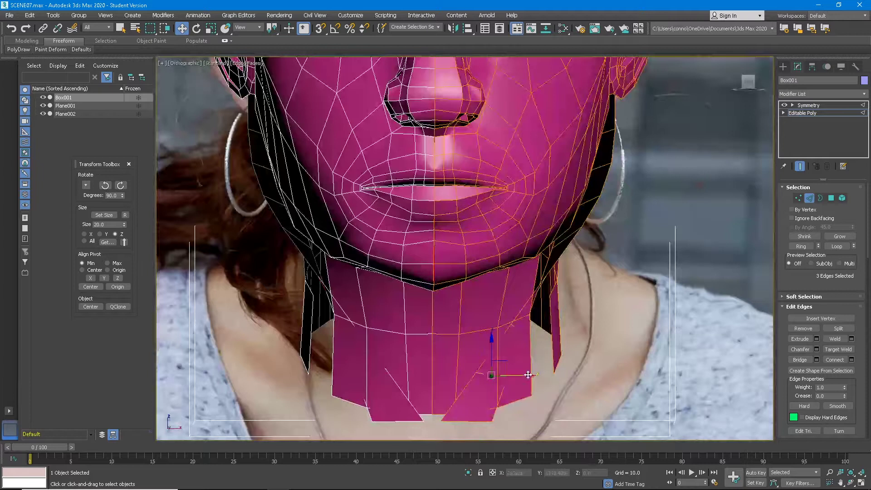
mouse_move(525, 376)
mouse_down()
mouse_move(562, 376)
mouse_move(537, 373)
mouse_up()
alt+middle_drag(537, 371, 502, 308)
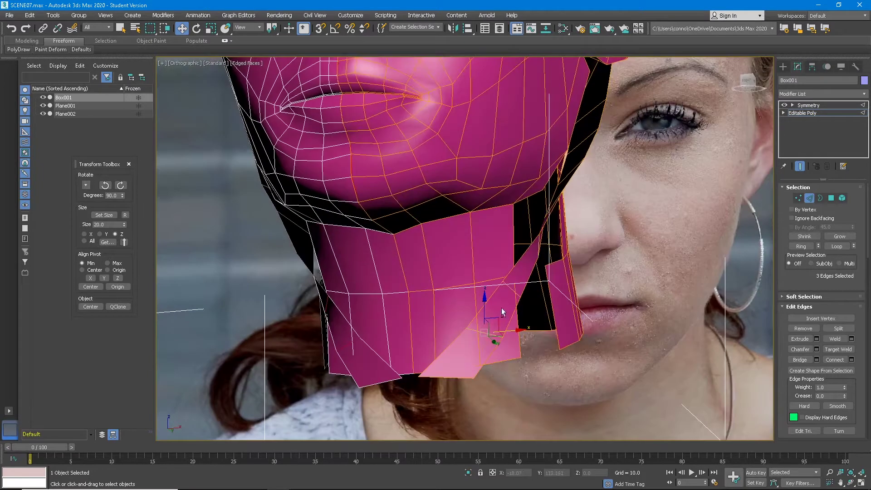
Delete the two lower neck polygons that overlap the diagonal strip and switch to vertex editing
click(831, 200)
click(518, 341)
ctrl+click(464, 316)
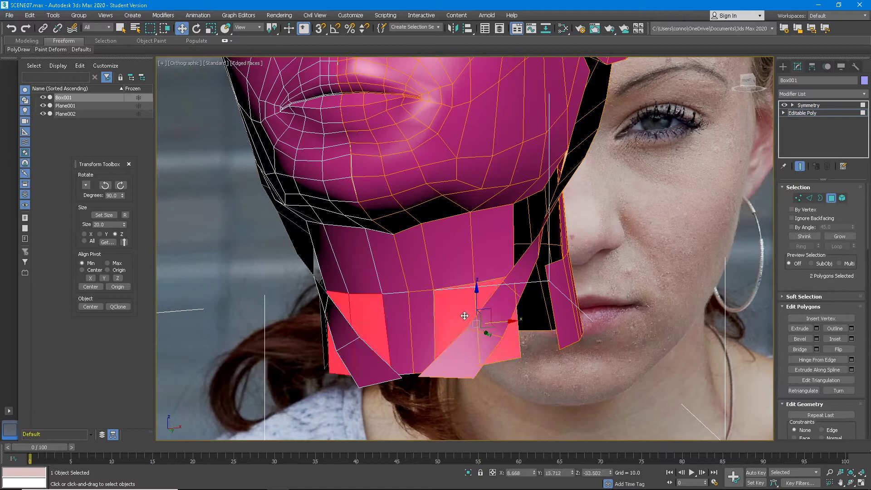
key(Delete)
key(1)
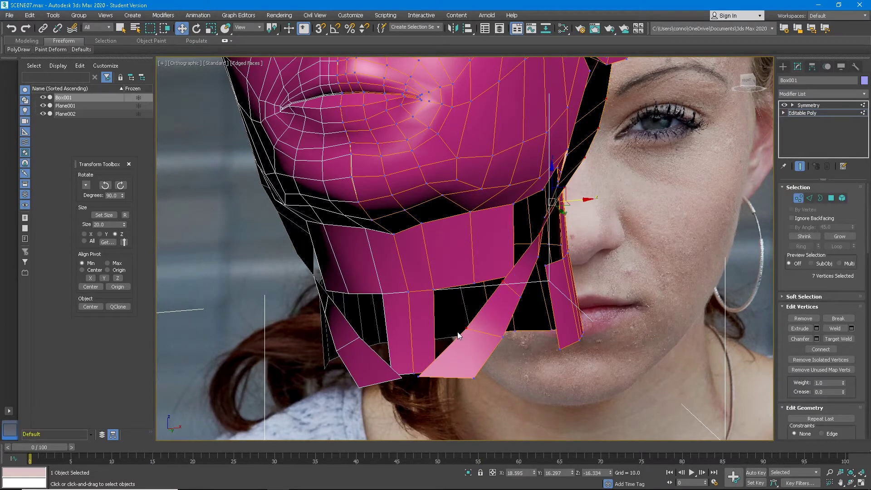
Raise the two bottom vertices of the central throat panel to about the height of the diagonal strip's cross edge
click(417, 373)
ctrl+click(436, 374)
drag(425, 351, 421, 324)
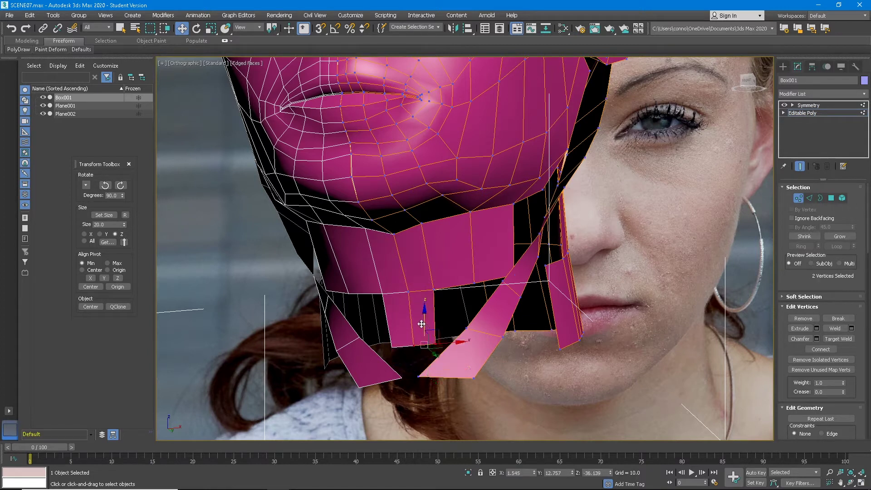
Try to target-weld the throat panel's lower outer vertex to the inner edge of the diagonal strip
click(837, 340)
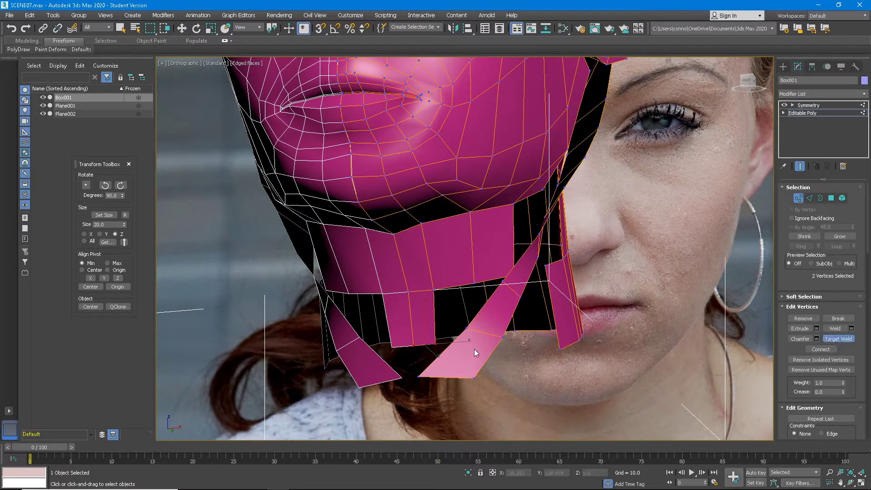
click(467, 328)
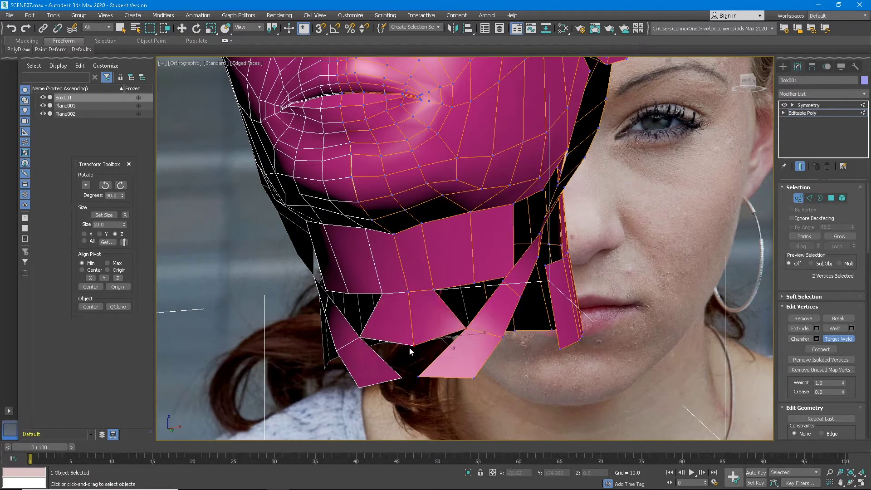
click(418, 376)
mouse_move(419, 377)
alt+middle_down()
mouse_move(447, 378)
mouse_move(412, 381)
mouse_move(430, 378)
mouse_move(422, 374)
alt+middle_up()
key(ctrl+z)
key(ctrl+z)
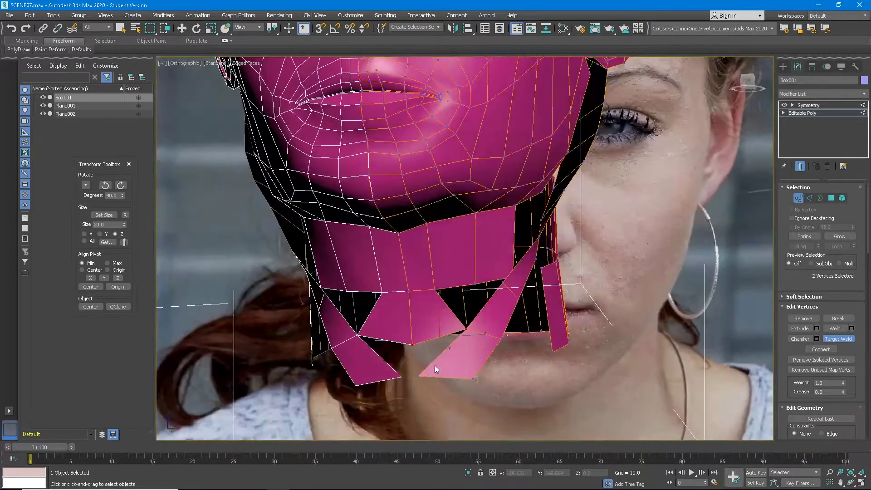
Ring-select the side edges of the diagonal strip's lowest section and connect them with 1 segment
key(w)
key(2)
click(448, 349)
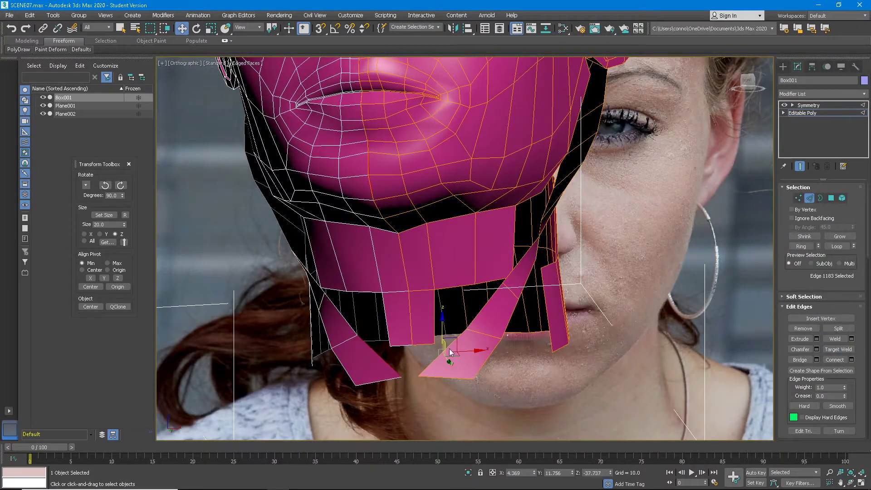
click(801, 247)
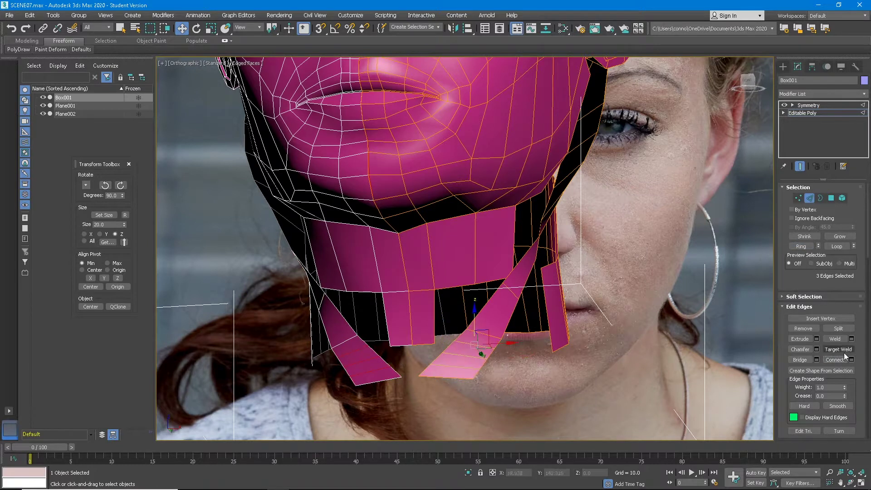
click(852, 360)
drag(482, 259, 472, 266)
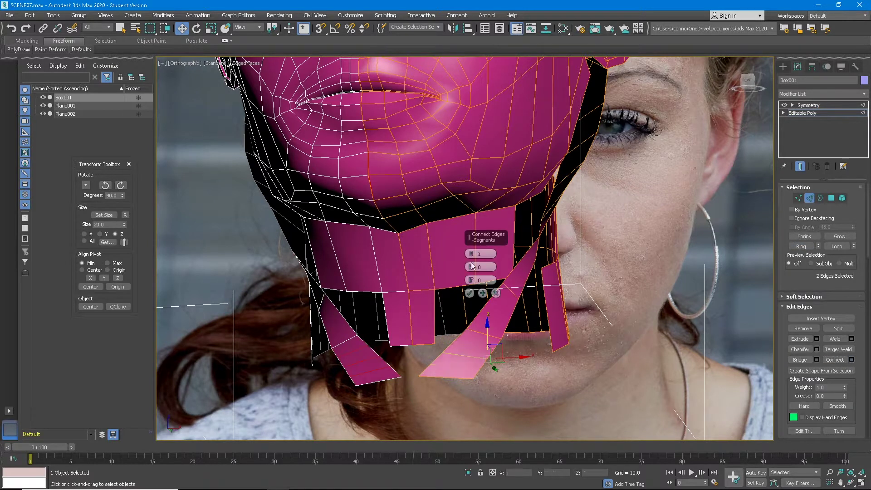
click(469, 294)
Extrude the throat panel's outer side edge sideways toward the diagonal strip to form a new polygon
key(1)
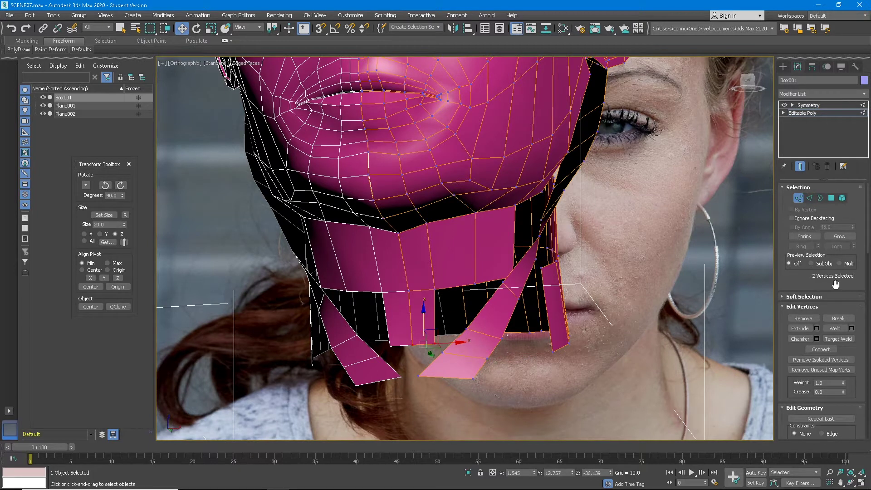
key(2)
click(454, 287)
click(433, 326)
shift+drag(459, 318, 476, 318)
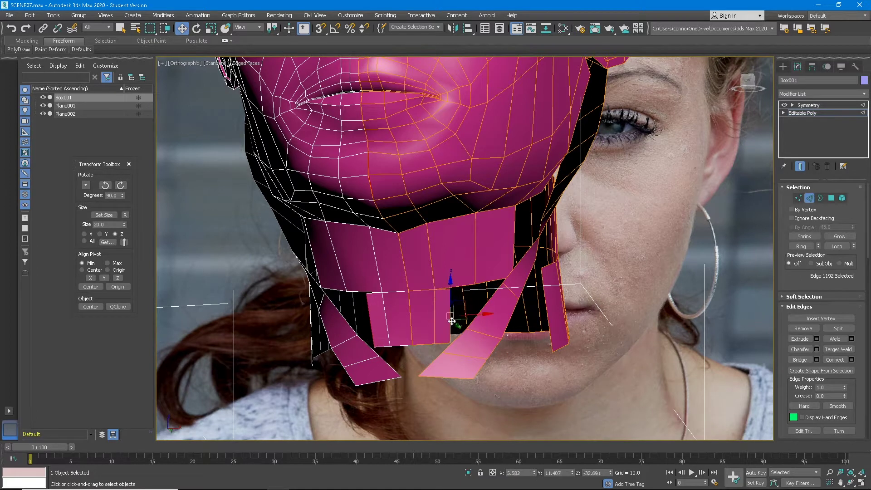
Move the new side polygon's lower outer vertex toward the inner edge of the diagonal strip
click(445, 344)
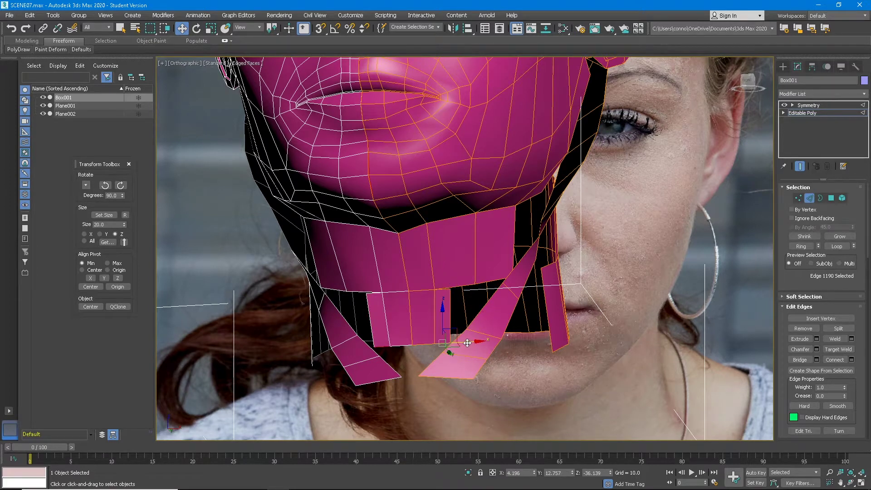
key(1)
click(450, 343)
drag(463, 334, 457, 353)
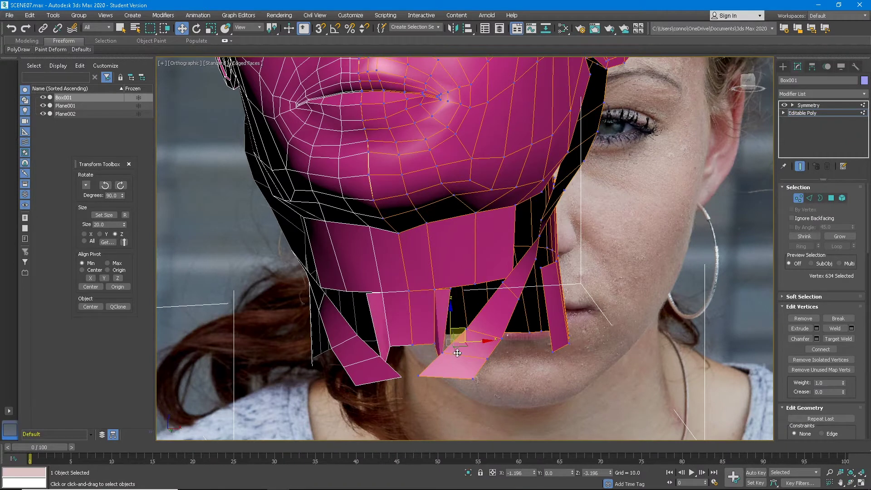
Extrude the bottom edge of the central throat panel downward to form another polygon
key(2)
click(420, 345)
shift+drag(424, 326, 426, 347)
scroll(426, 348, up, 2)
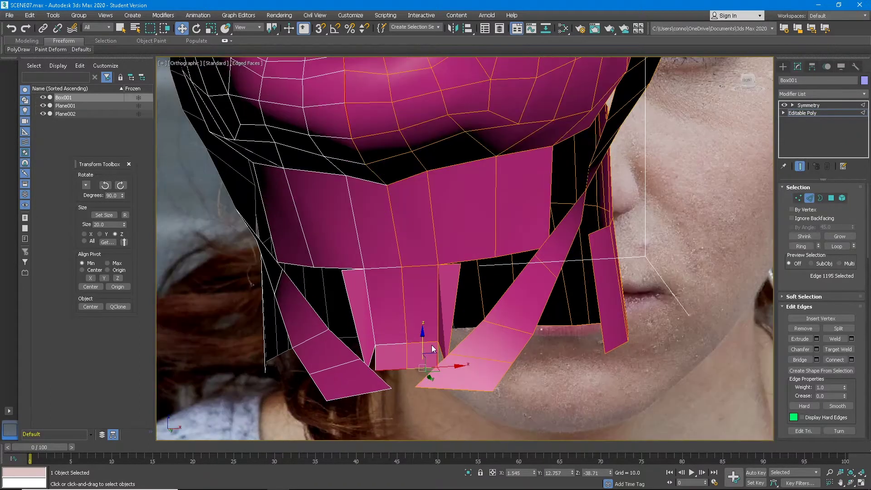
Target-weld the lower vertices of the new throat polygons to the matching vertices on the diagonal strip's inner edge
key(1)
scroll(439, 362, down, 2)
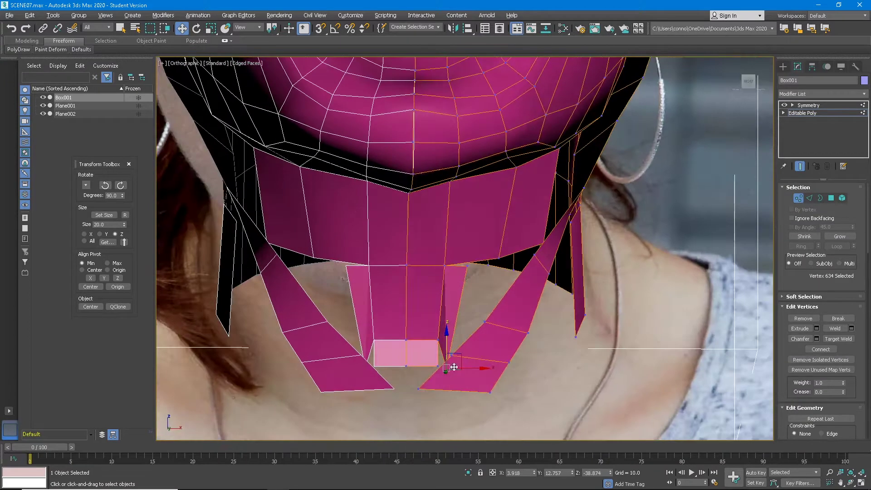
click(839, 339)
click(447, 365)
click(445, 366)
click(407, 366)
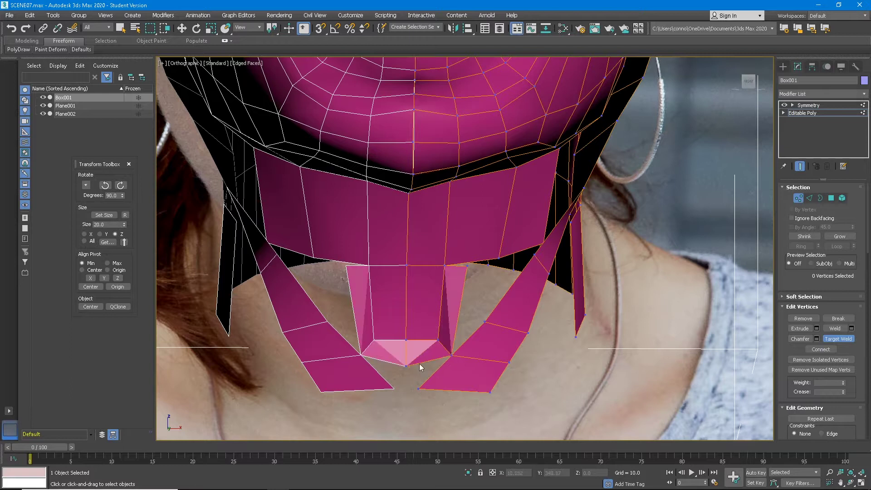
click(420, 387)
click(419, 388)
Move the strip's inner bottom vertex onto the centre line and lower the throat's centre vertex above it
drag(446, 390, 435, 390)
scroll(431, 364, down, 4)
alt+middle_drag(430, 364, 409, 362)
alt+middle_drag(456, 325, 405, 369)
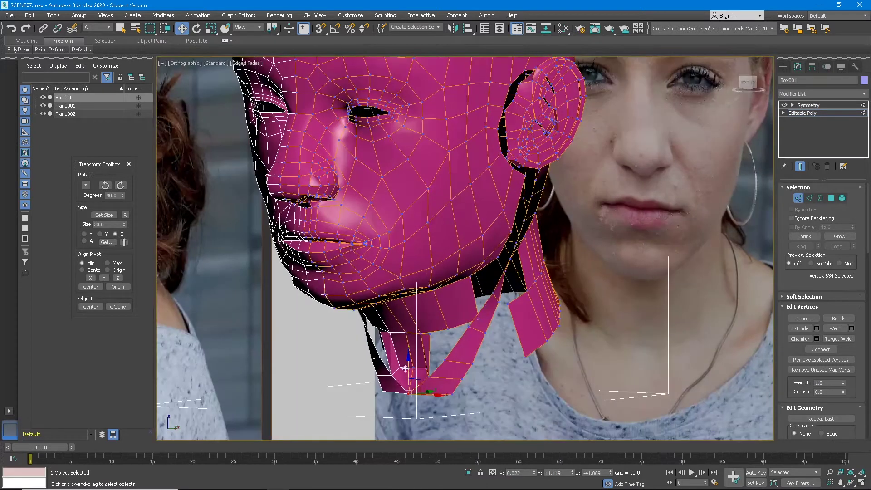
click(411, 368)
drag(413, 345, 415, 359)
alt+middle_drag(415, 362, 437, 343)
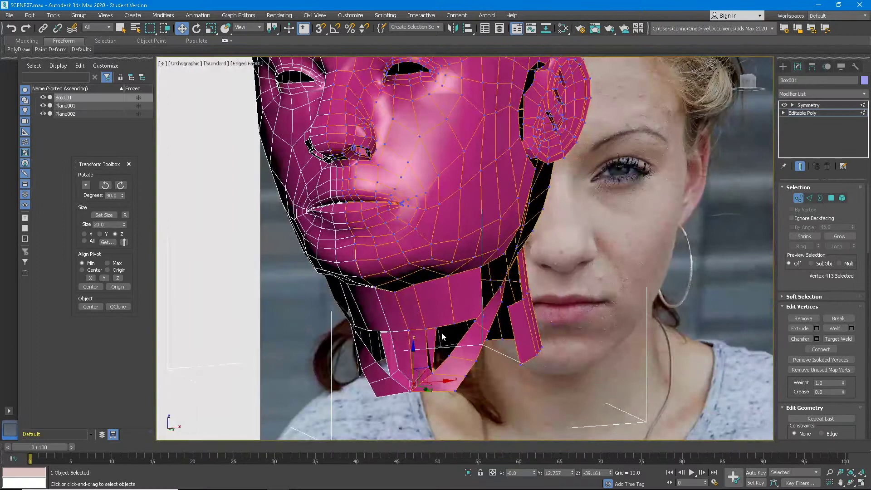
alt+middle_drag(432, 319, 462, 353)
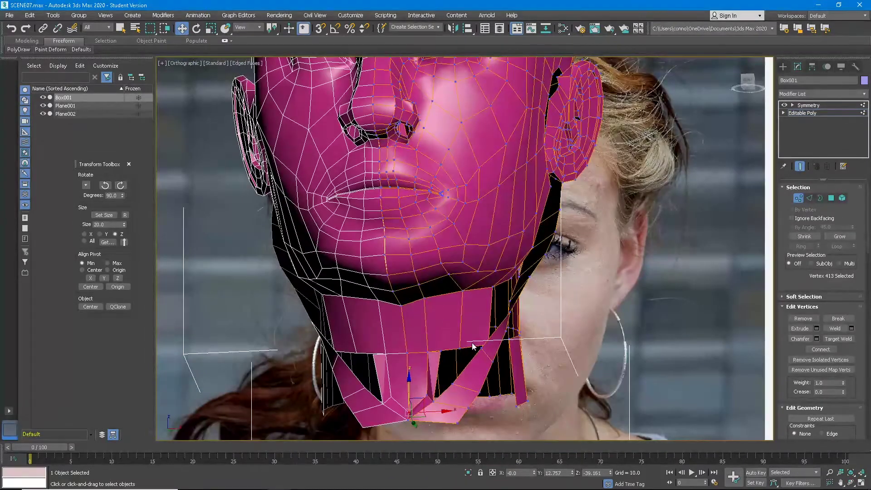
Target-weld the upper outer vertex of the side throat polygon to the next vertex along the neck band's lower edge
click(838, 339)
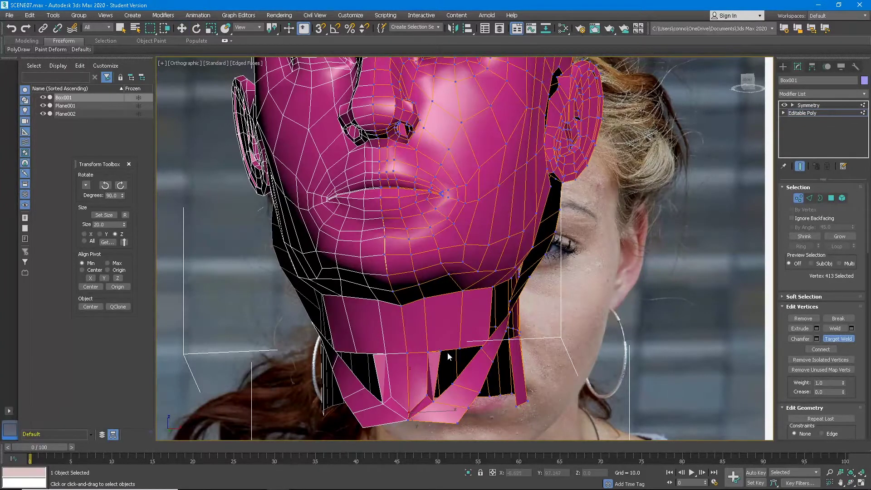
click(462, 348)
alt+middle_drag(462, 349, 429, 350)
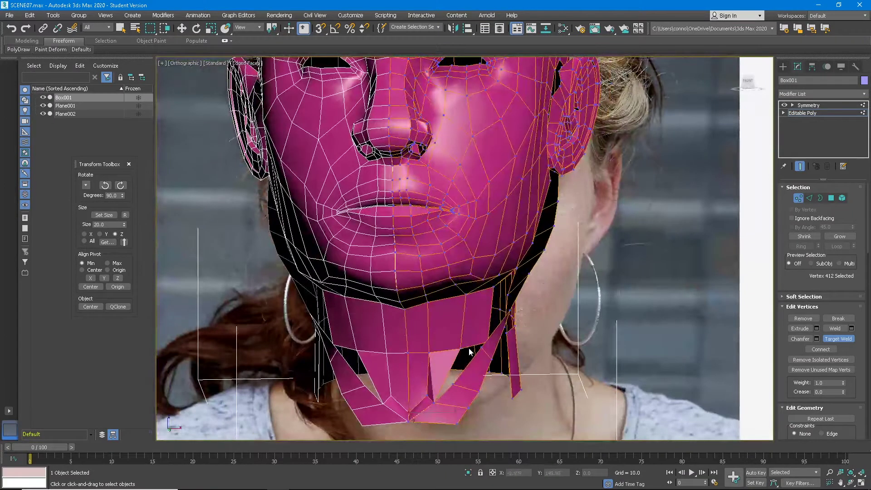
key(w)
click(453, 349)
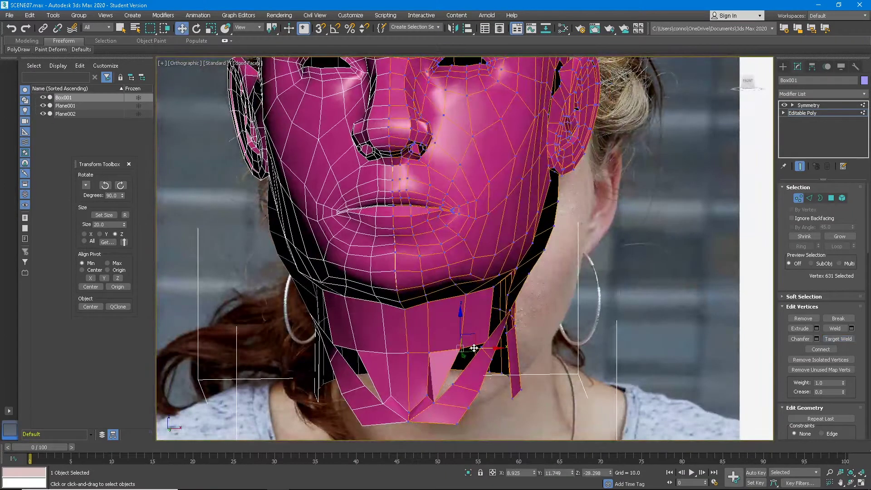
Adjust the vertices at the diagonal strip's lower end, bringing its outer bottom corner down and closer to the centre line
click(432, 402)
ctrl+click(428, 396)
drag(445, 401, 448, 427)
click(458, 423)
middle_drag(427, 415, 458, 355)
scroll(459, 355, up, 2)
drag(463, 348, 497, 374)
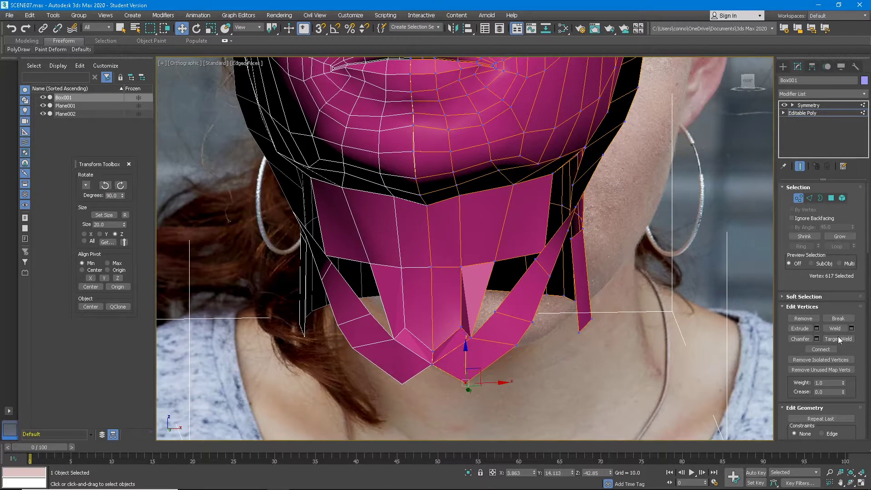
drag(481, 371, 494, 360)
scroll(493, 361, down, 3)
alt+middle_drag(506, 351, 541, 316)
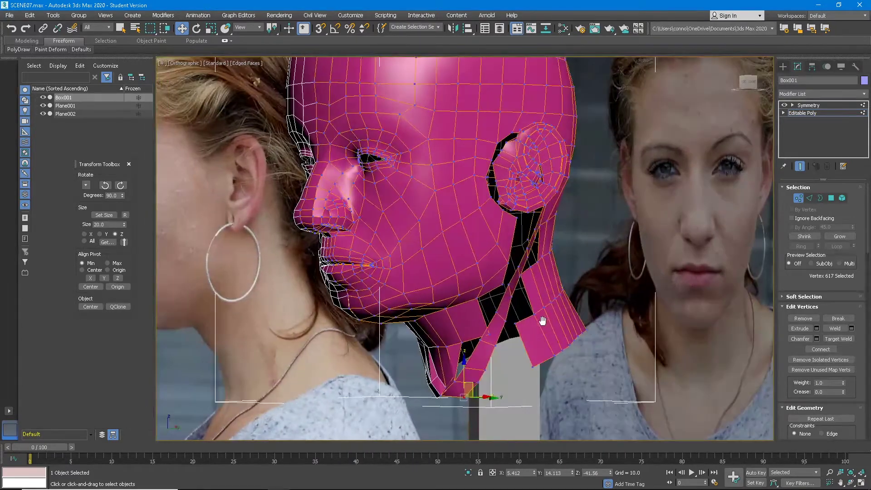
Bridge the open side edge of the throat polygon to the facing inner edge of the diagonal strip
scroll(467, 370, up, 3)
key(2)
alt+middle_drag(482, 355, 504, 326)
ctrl+click(460, 358)
click(801, 362)
Target-weld the adjoining vertices where the neck band's lower edge meets the diagonal strip
key(1)
click(506, 323)
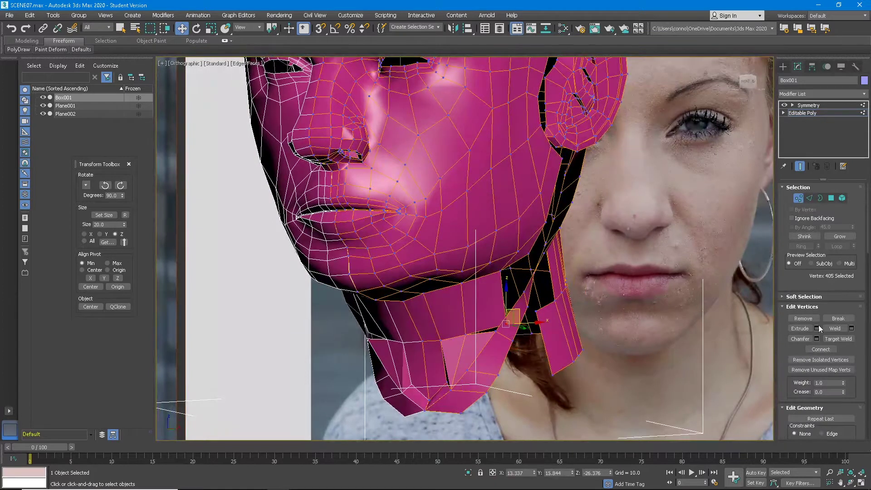
click(830, 338)
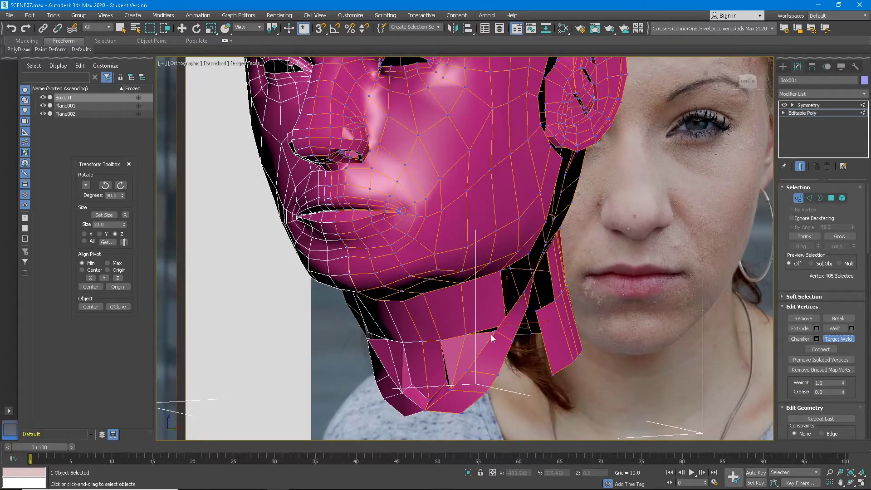
alt+middle_drag(492, 338, 523, 317)
scroll(557, 313, up, 5)
alt+middle_drag(466, 299, 495, 307)
Try to bridge the open rear jaw edge to the facing edge of the diagonal strip across the neck gap
key(w)
key(2)
click(490, 326)
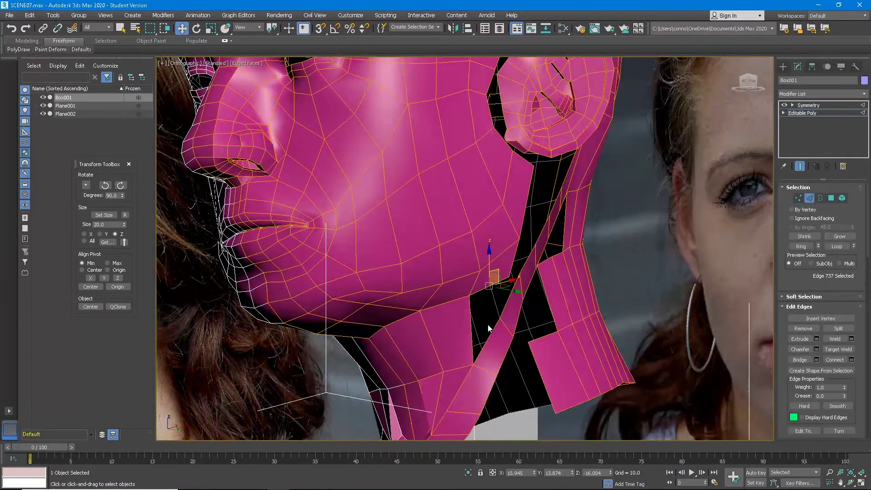
ctrl+click(492, 331)
click(800, 360)
alt+middle_drag(572, 337, 540, 322)
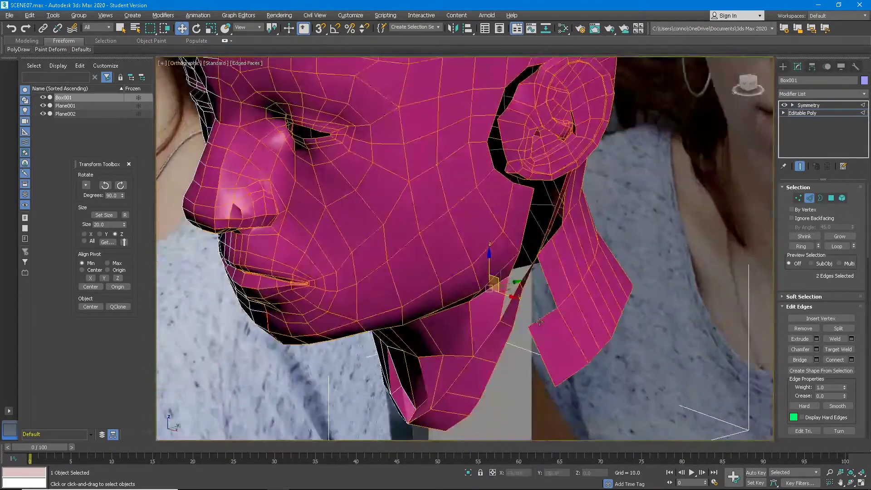
click(839, 349)
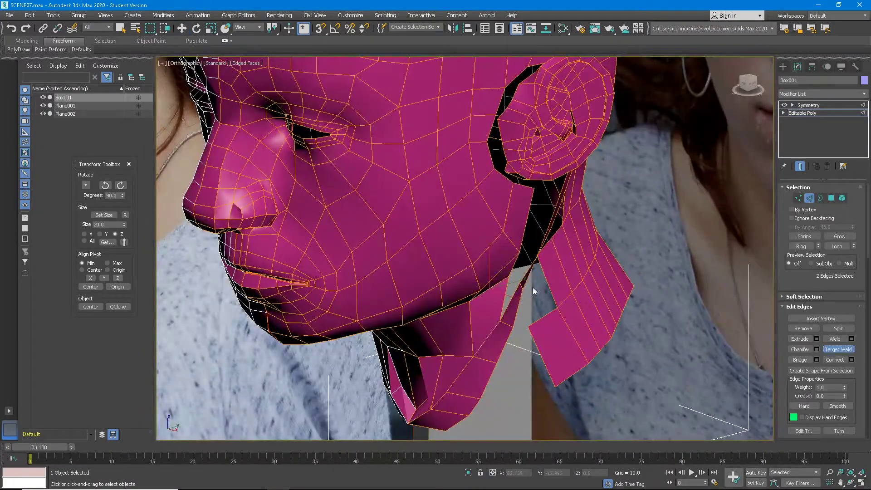
mouse_move(533, 290)
alt+middle_down()
mouse_move(518, 276)
mouse_move(564, 273)
mouse_move(571, 280)
mouse_move(524, 272)
mouse_move(546, 268)
mouse_move(516, 316)
mouse_move(540, 311)
mouse_move(589, 258)
mouse_move(607, 263)
mouse_move(583, 299)
mouse_move(550, 287)
mouse_move(534, 295)
alt+middle_up()
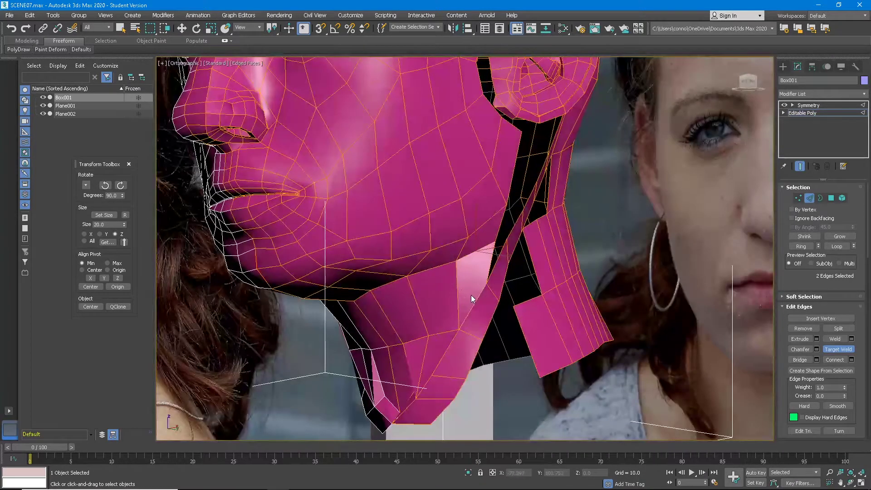
key(ctrl+z)
Try to bridge the neck band's open rear edge to an open edge beyond the diagonal strip
key(w)
click(489, 280)
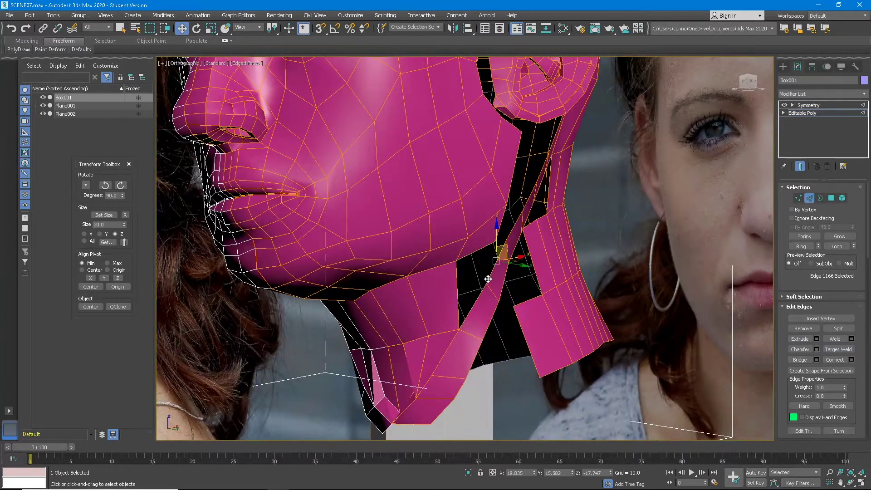
alt+middle_drag(487, 277, 475, 284)
click(460, 292)
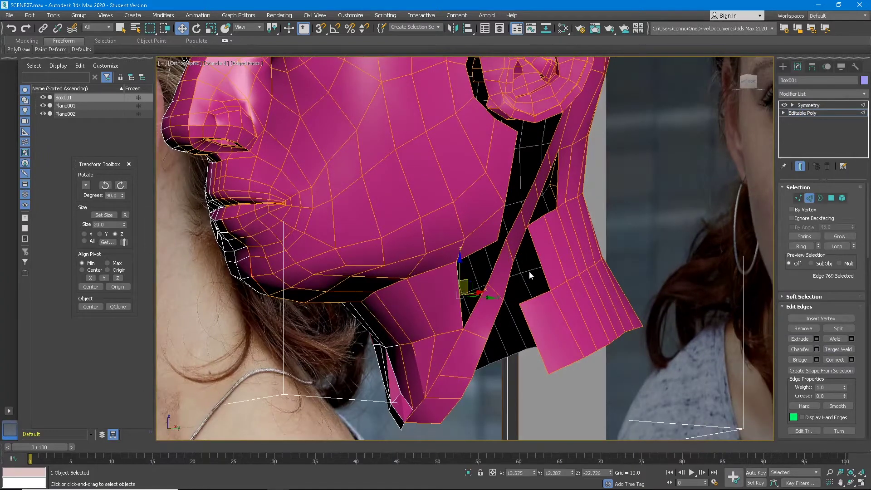
ctrl+click(545, 284)
click(797, 362)
mouse_move(521, 298)
alt+middle_down()
mouse_move(557, 282)
mouse_move(524, 287)
alt+middle_up()
key(ctrl+z)
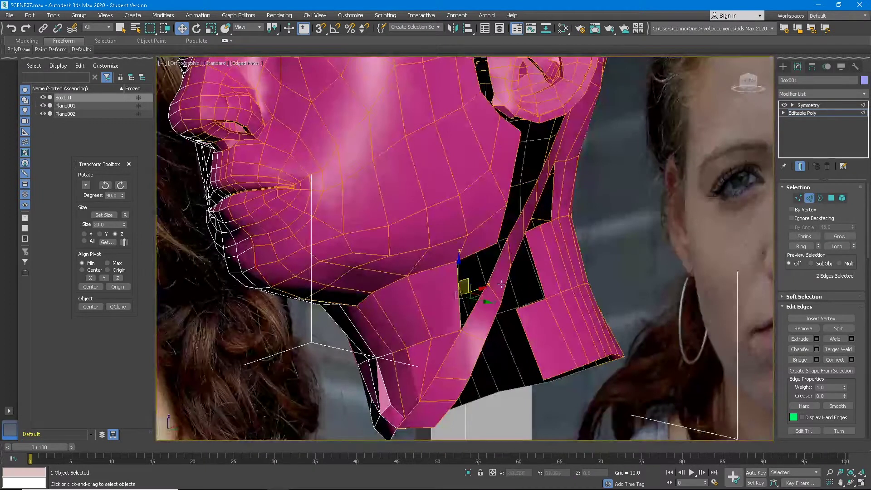
click(459, 295)
click(793, 248)
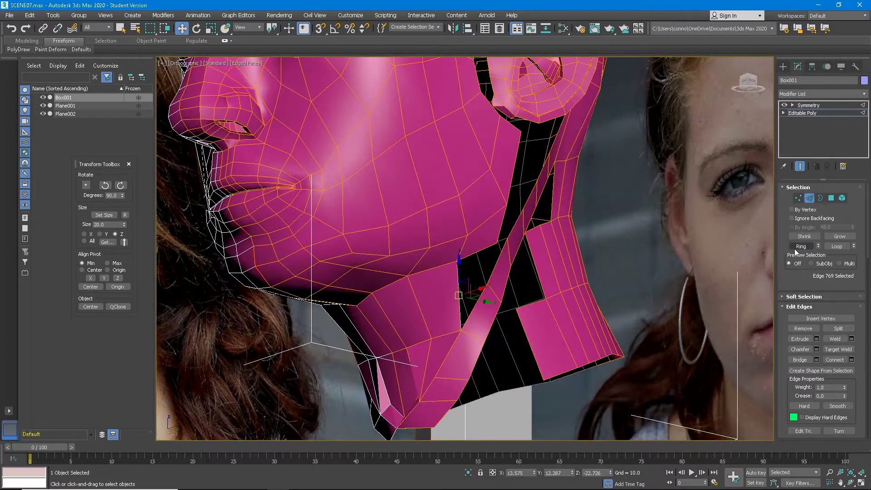
key(1)
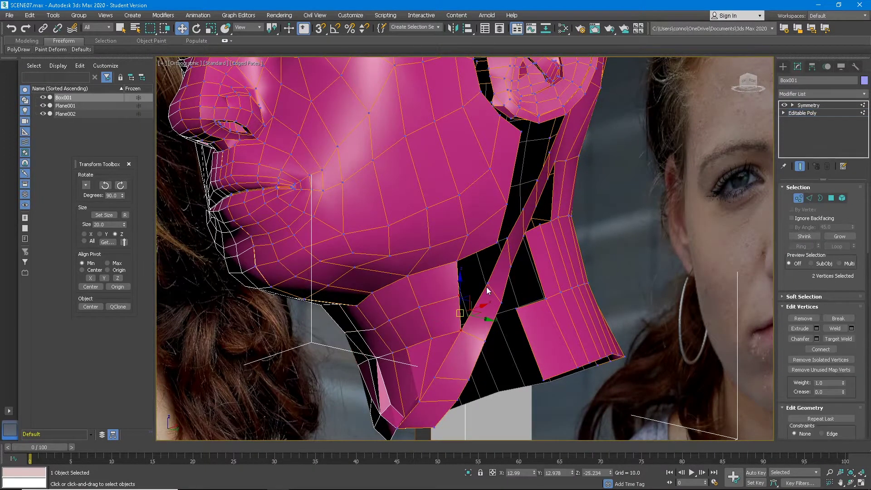
click(832, 340)
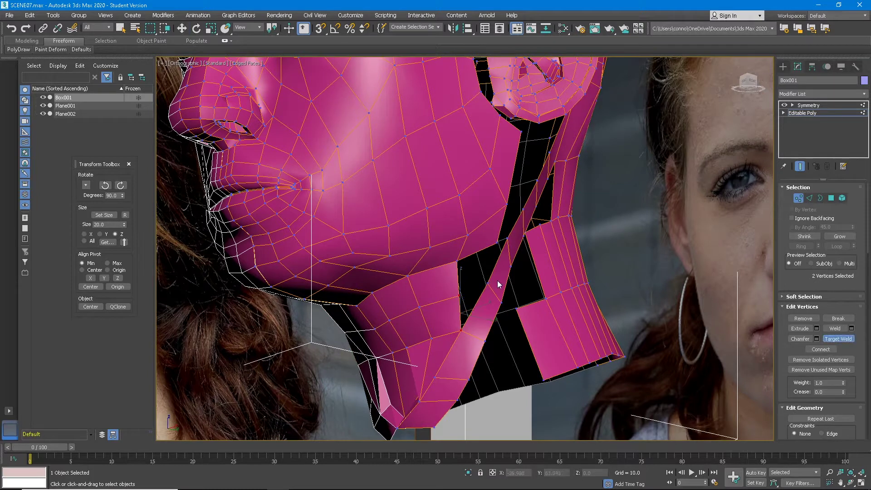
alt+middle_drag(498, 284, 479, 274)
right_click(480, 274)
Target-weld the middle vertex of the throat's open rear edge to the facing vertex of the diagonal strip
key(2)
click(471, 252)
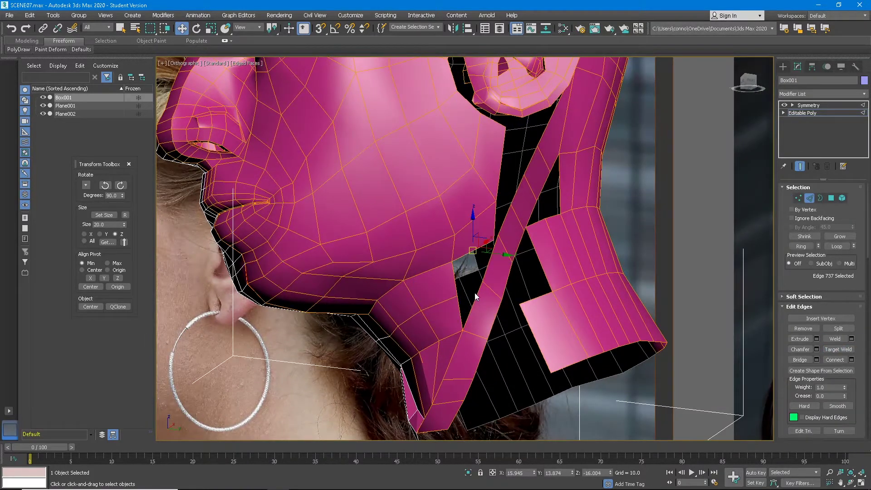
click(473, 298)
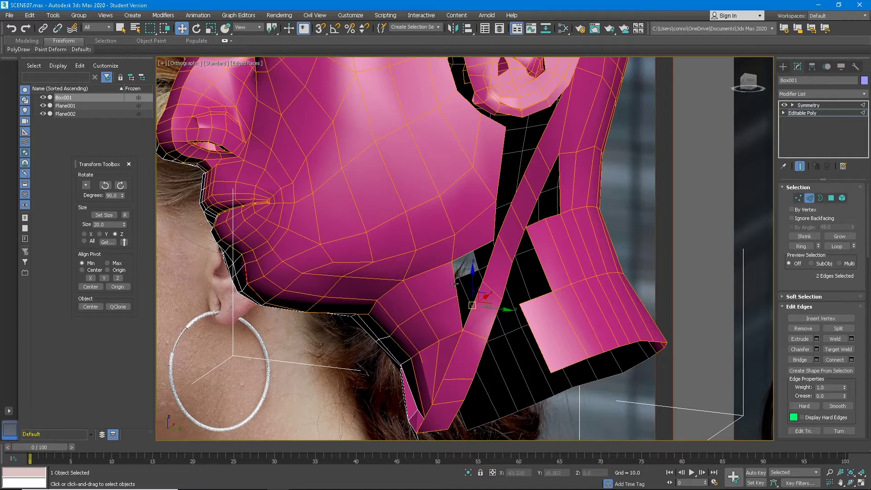
click(458, 307)
alt+middle_drag(458, 307, 500, 313)
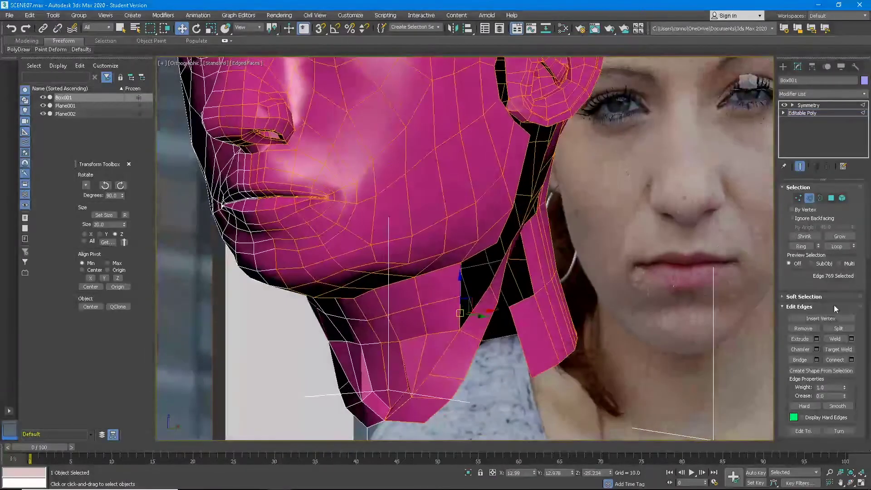
click(838, 350)
key(1)
click(841, 339)
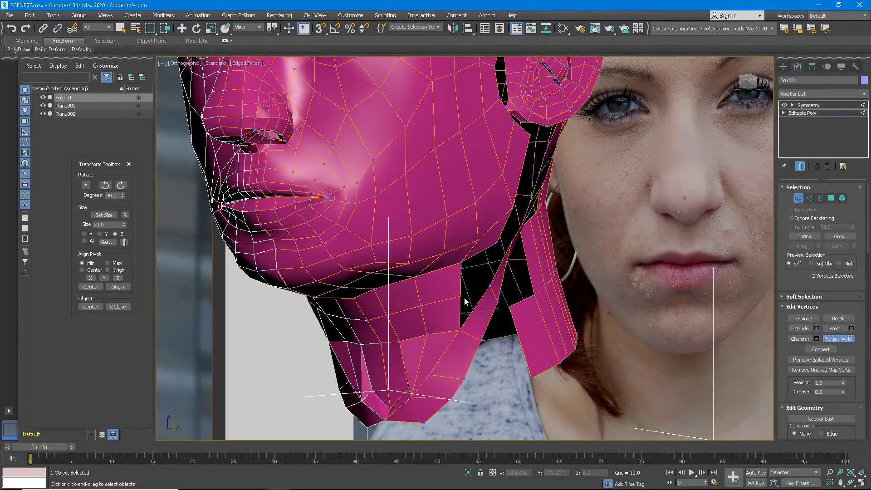
click(491, 284)
alt+middle_drag(508, 281, 482, 270)
Bridge the open lower jaw edge to the facing neck edge, closing the gap beside the diagonal strip
key(2)
key(w)
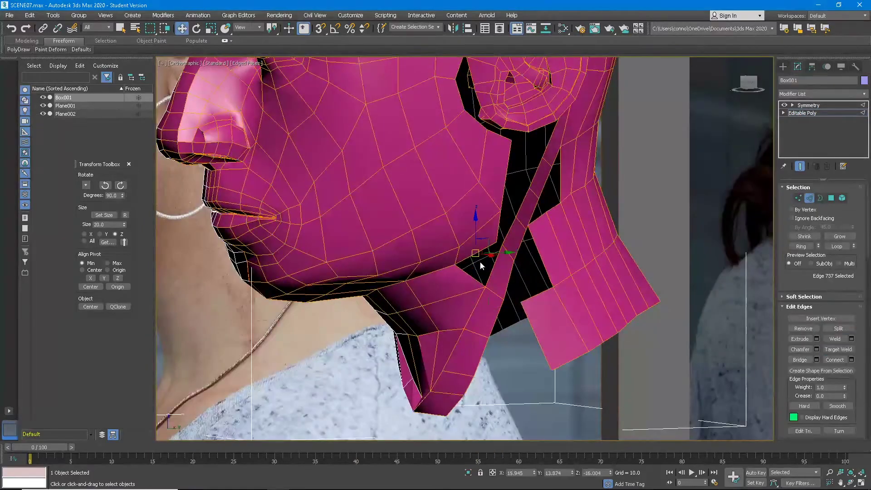
click(800, 360)
alt+middle_drag(535, 272, 577, 268)
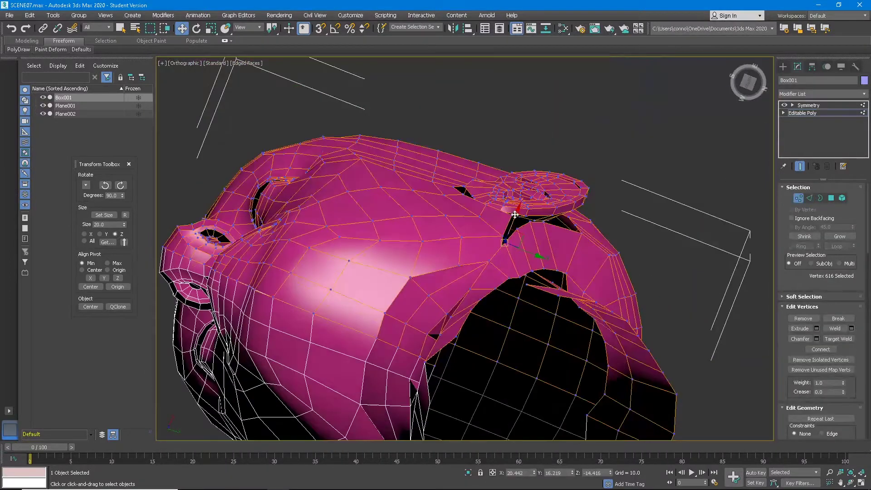
Reposition the vertices around the jaw corner below the ear to smooth its junction with the neck strip
drag(515, 214, 542, 287)
click(515, 275)
alt+middle_drag(543, 287, 529, 267)
click(511, 259)
drag(536, 260, 526, 259)
middle_drag(526, 256, 509, 293)
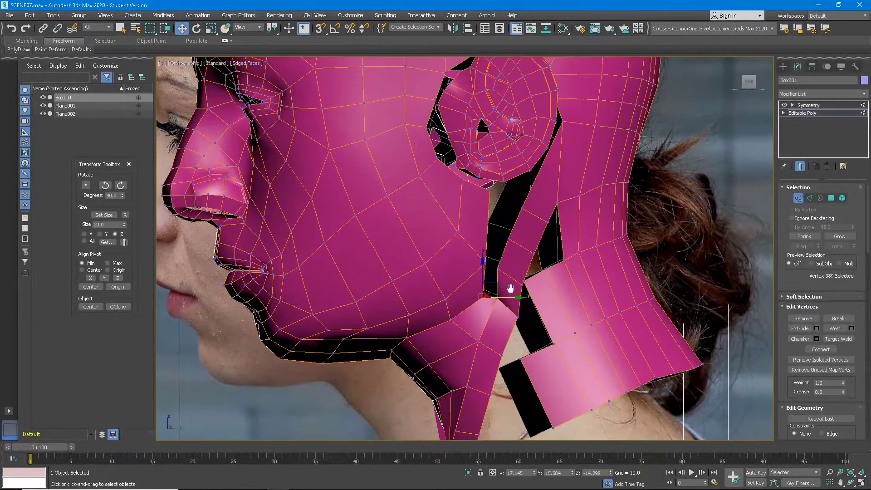
Shift two vertices of the diagonal strip beside the jaw corner toward the back of the neck
click(498, 269)
ctrl+click(522, 283)
drag(534, 280, 538, 274)
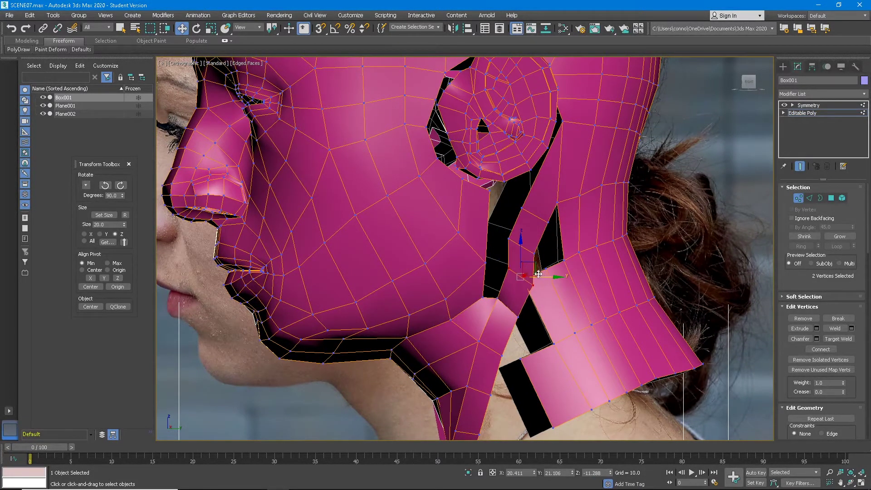
Delete the open front edge of the upper neck band behind the diagonal strip to widen the gap
key(2)
click(545, 318)
key(Delete)
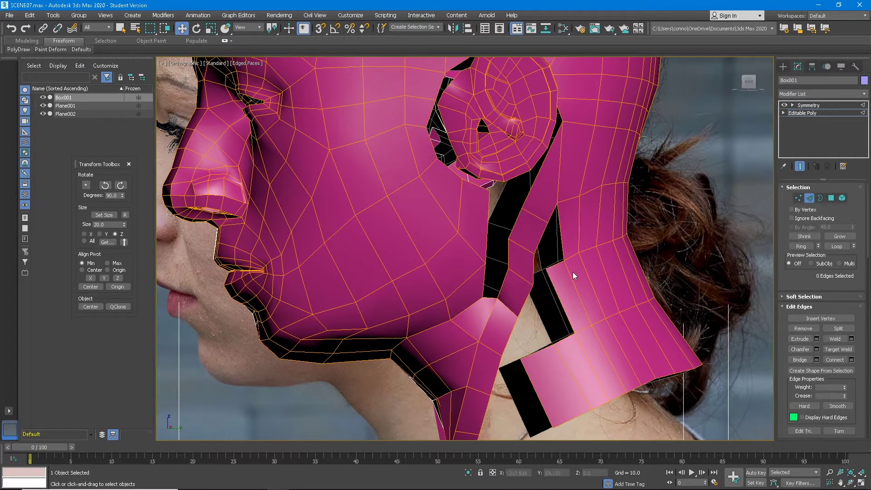
Remove the surplus cross edge of the diagonal strip below the ear together with its vertices
click(531, 249)
click(539, 221)
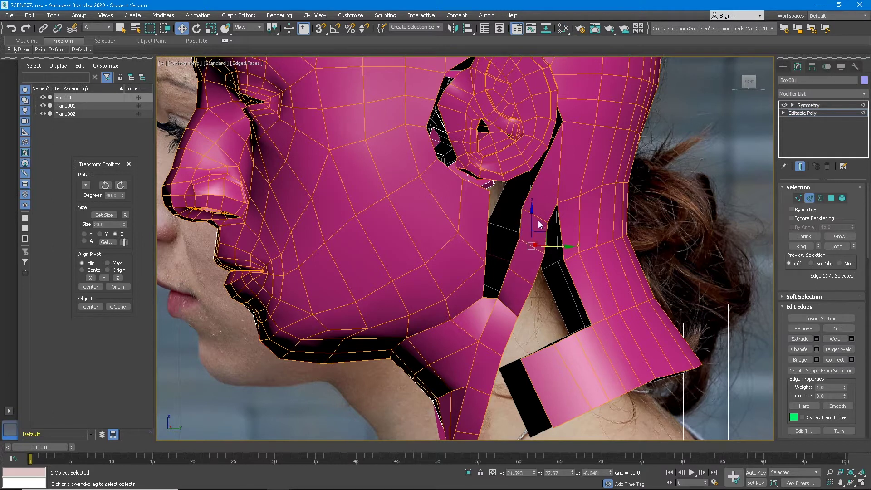
middle_drag(514, 253, 526, 302)
click(526, 304)
key(ctrl+BackSpace)
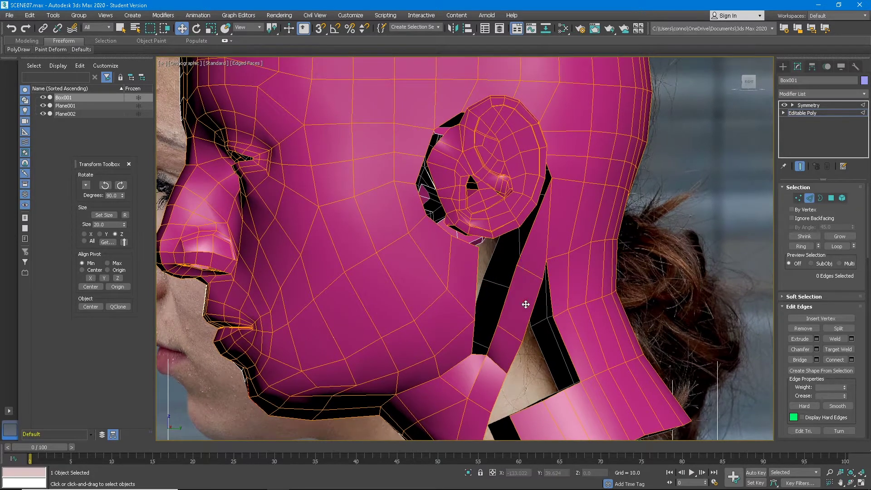
Bridge the two open rear jaw edges below the ear to the two facing edges of the diagonal strip
double_click(476, 291)
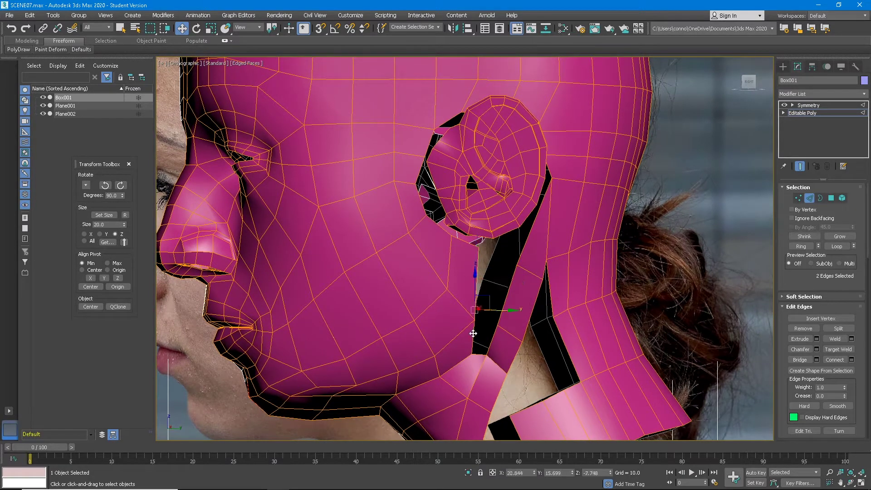
ctrl+click(491, 339)
ctrl+click(512, 287)
click(791, 361)
alt+middle_drag(513, 272, 528, 284)
click(599, 274)
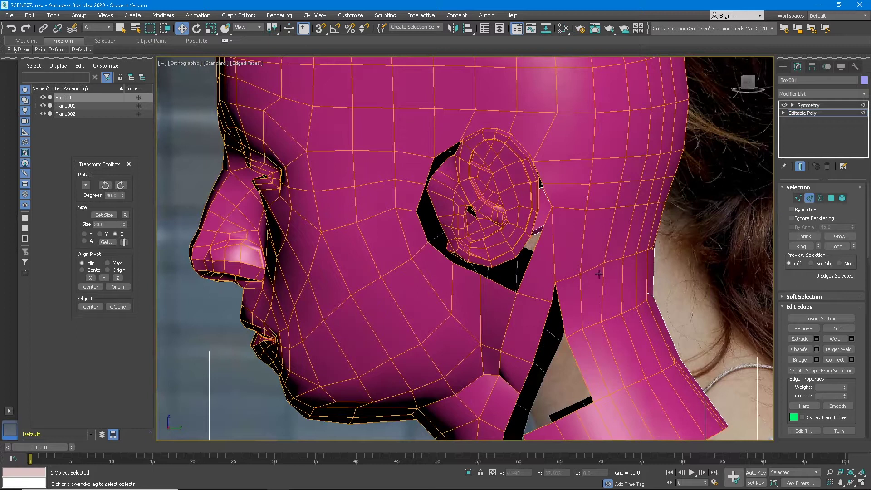
Connect the edge ring of the diagonal strip's upper section behind the ear with 2 segments
click(528, 264)
click(801, 246)
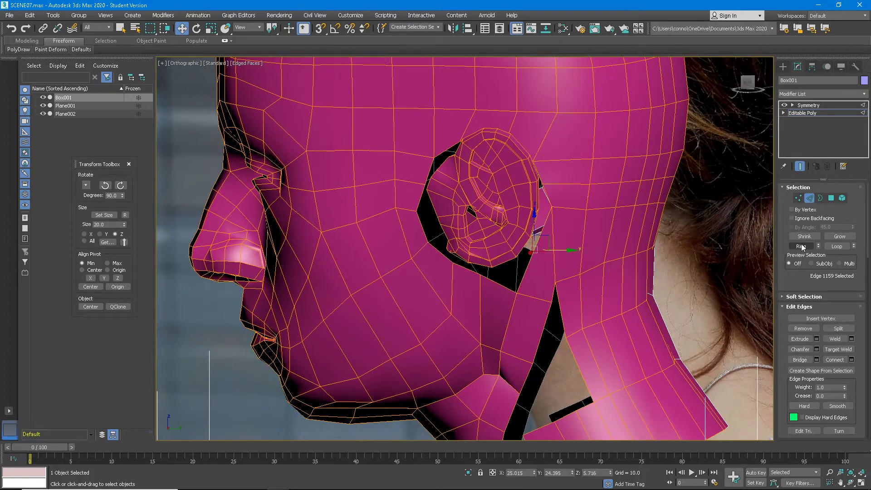
click(852, 359)
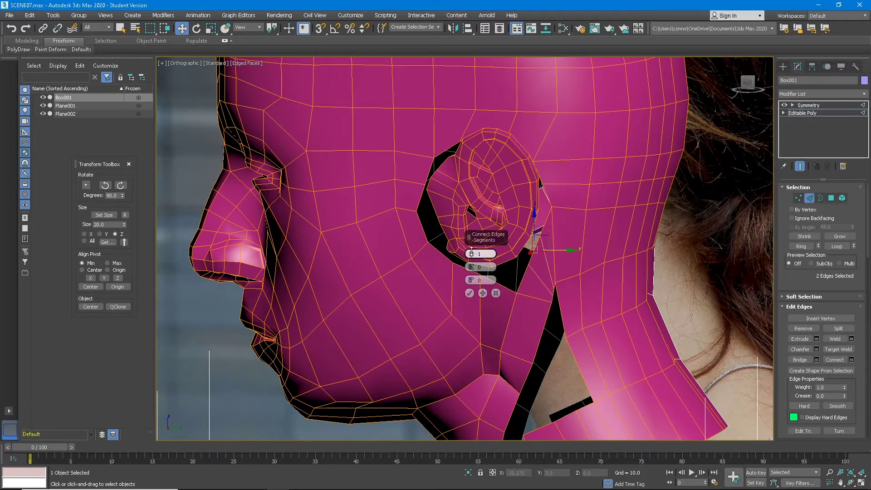
click(470, 292)
alt+middle_drag(564, 274, 535, 261)
click(852, 360)
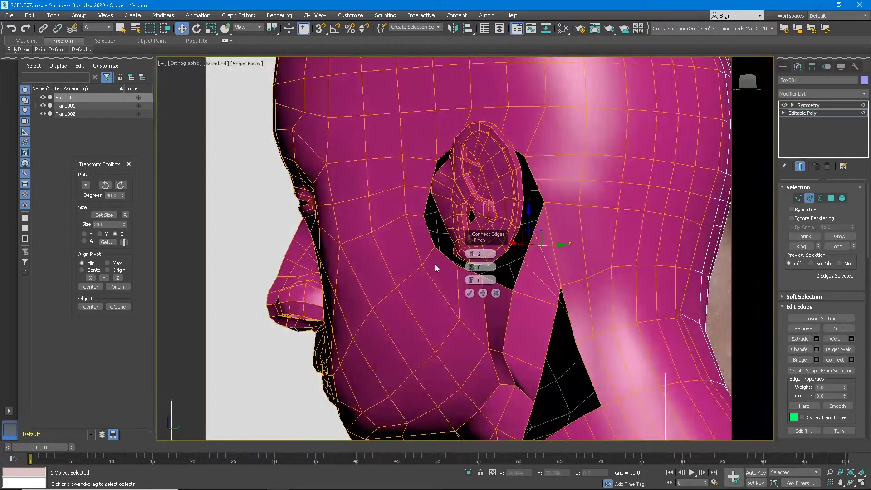
click(471, 294)
Move a new cross edge of the strip behind the ear slightly down and toward the ear
alt+middle_drag(486, 293, 565, 297)
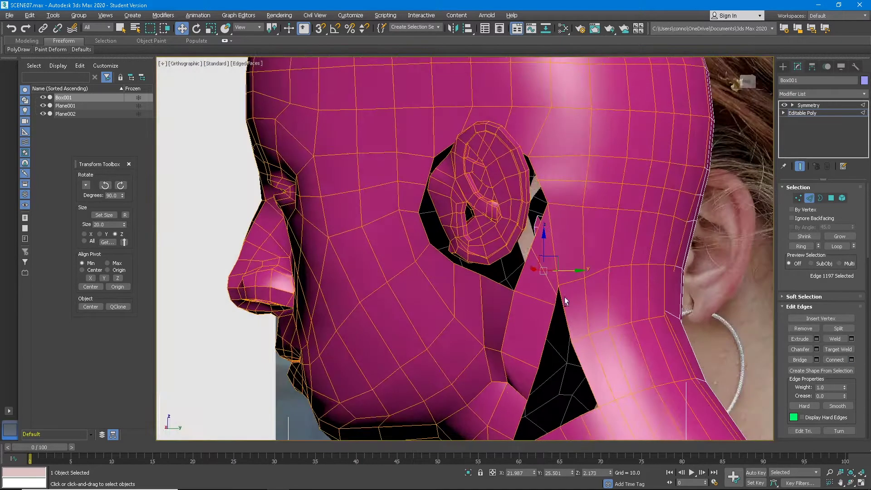
alt+middle_drag(643, 279, 548, 282)
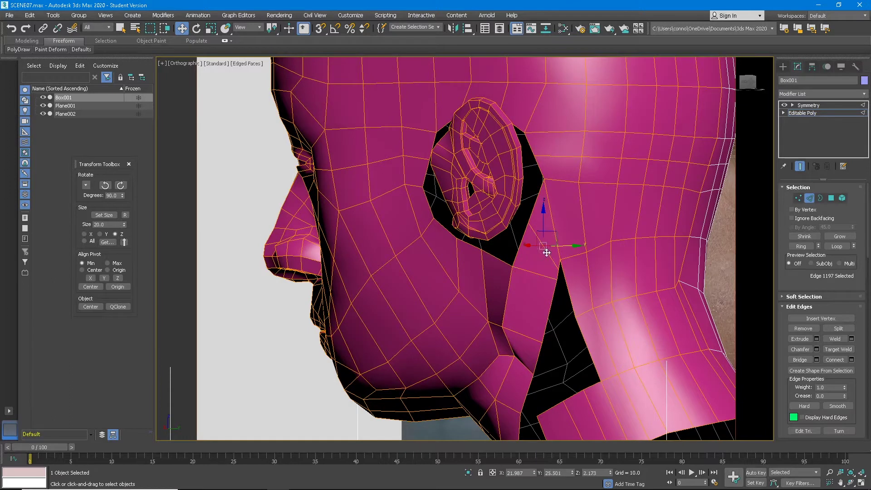
drag(555, 234, 552, 237)
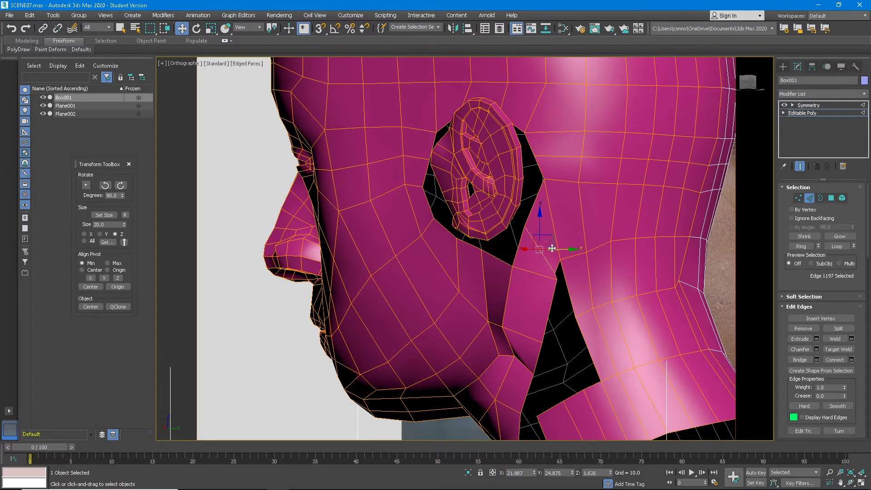
Connect the horizontal edge ring around the back of the neck with 2 segments
click(567, 274)
click(812, 249)
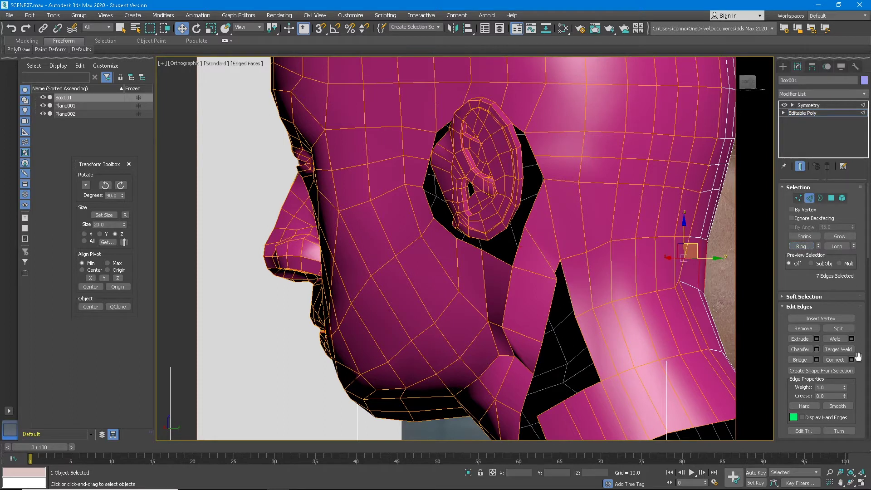
click(852, 360)
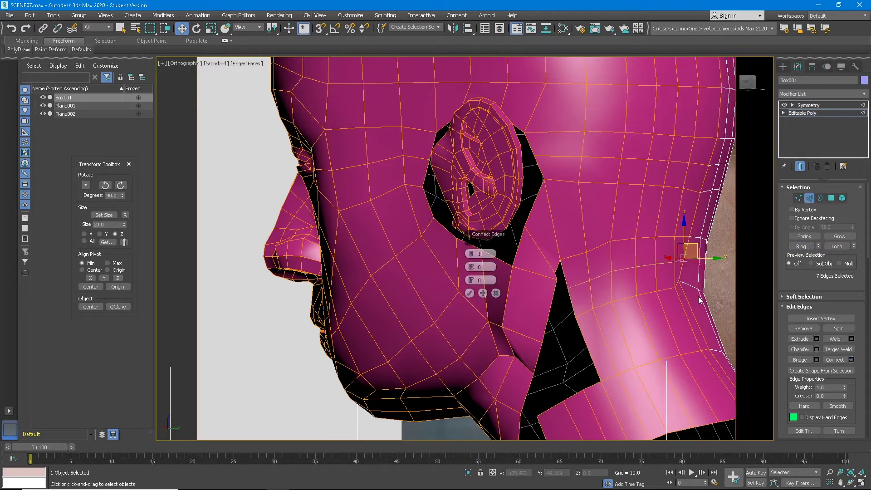
click(472, 252)
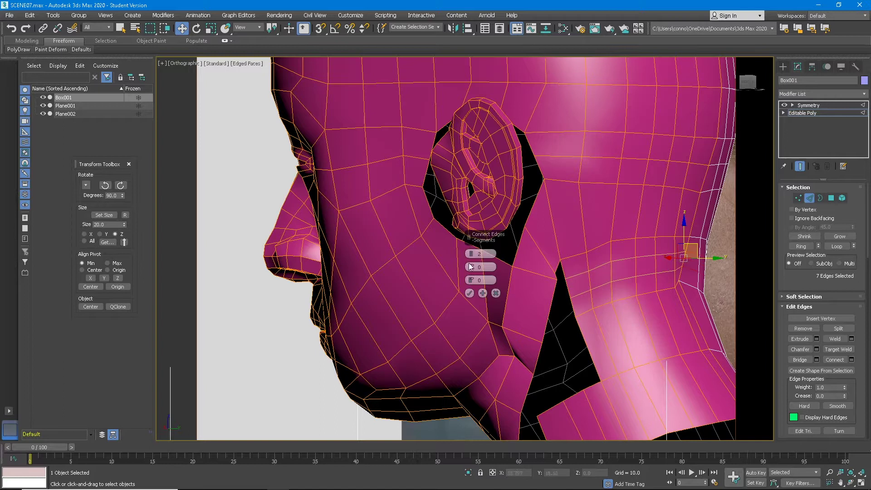
click(469, 294)
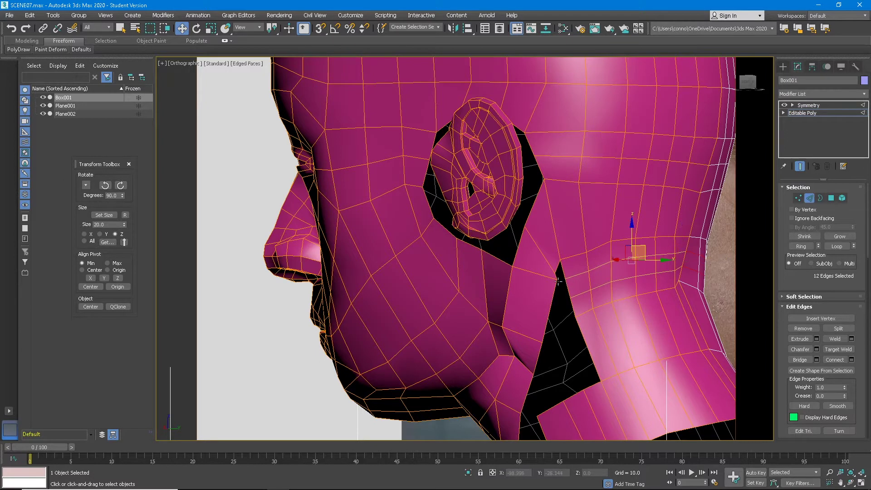
Adjust the lower cross edge and the two vertices of the cross edge above it on the strip behind the ear
click(554, 280)
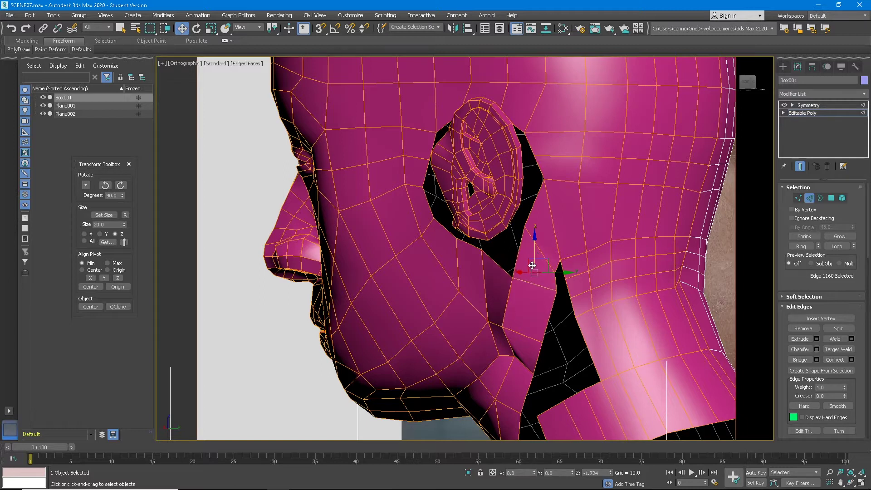
scroll(561, 281, up, 3)
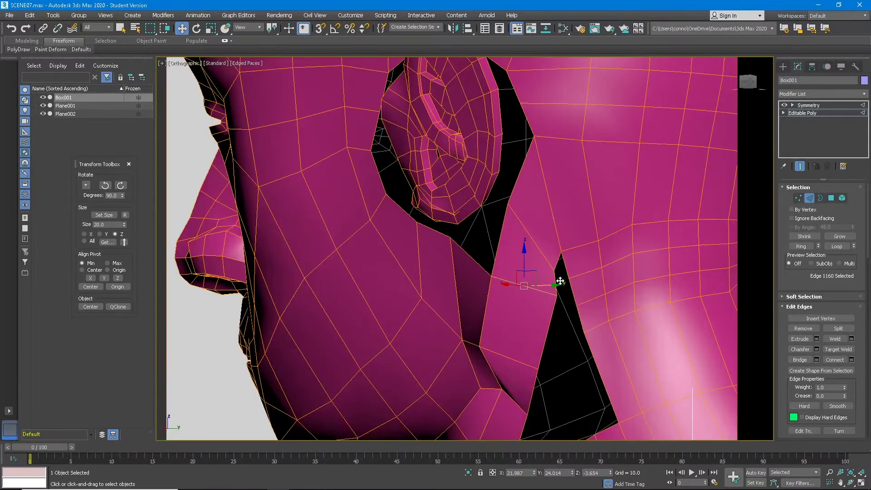
key(1)
click(554, 268)
ctrl+click(510, 201)
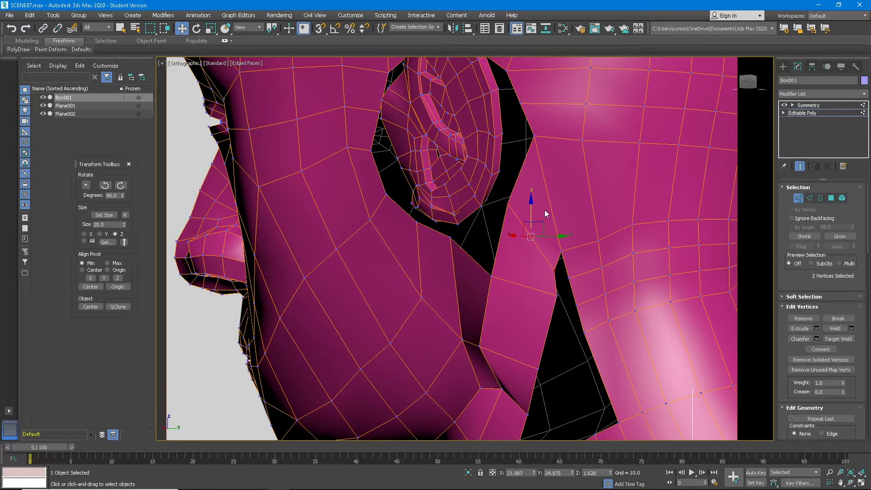
drag(544, 225, 546, 223)
click(839, 339)
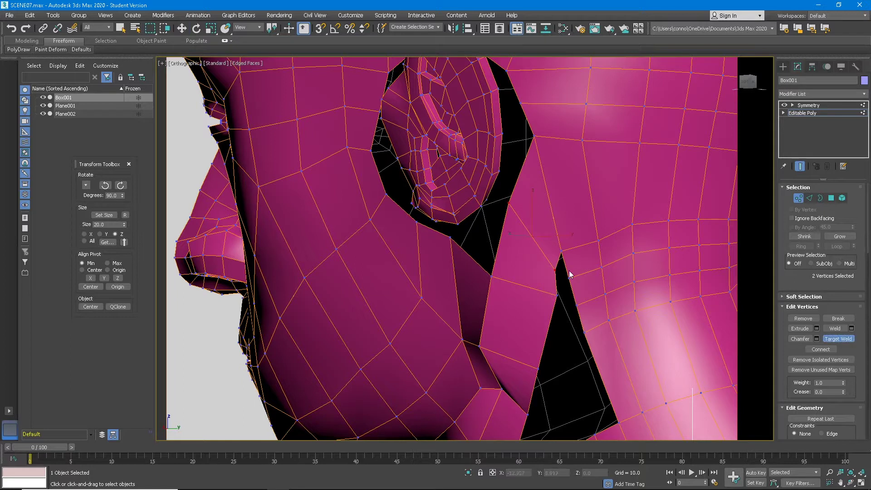
alt+middle_drag(586, 274, 544, 281)
scroll(610, 268, down, 4)
scroll(598, 284, up, 2)
scroll(544, 280, up, 3)
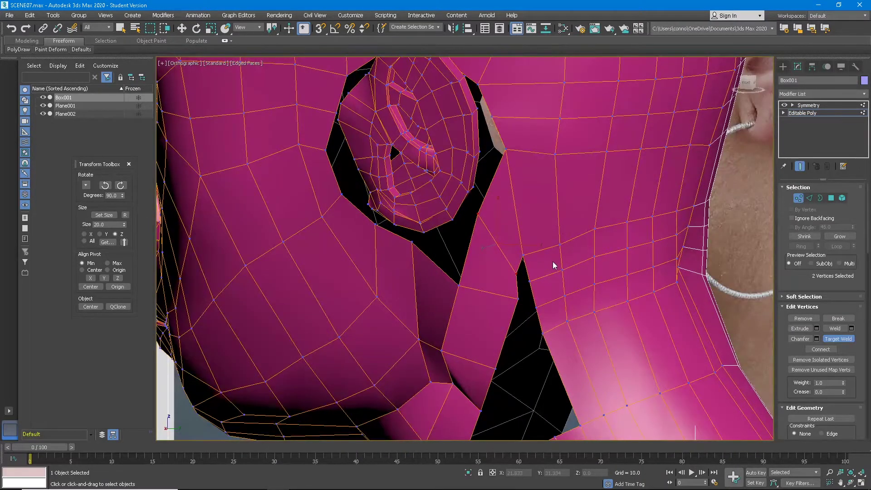
Connect the short open edge at the neck gap's tip and its ring edge at the ear opening with 2 segments
key(2)
click(522, 265)
key(w)
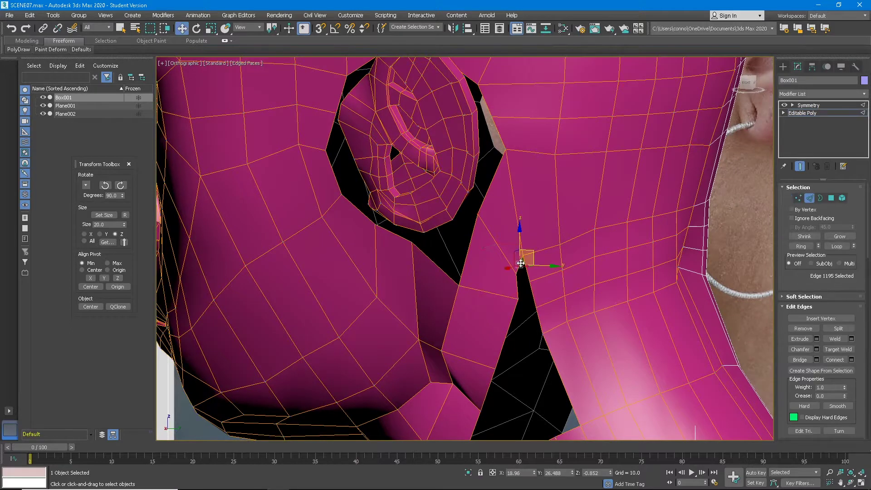
click(801, 246)
click(829, 358)
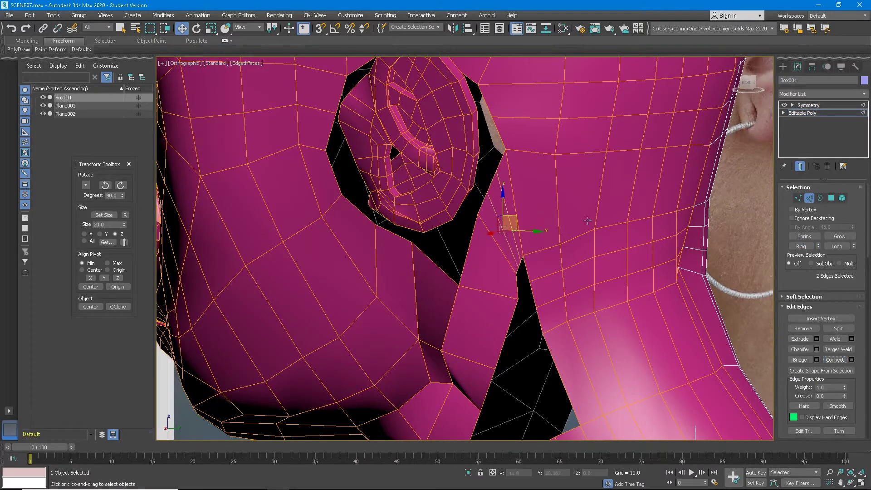
click(852, 359)
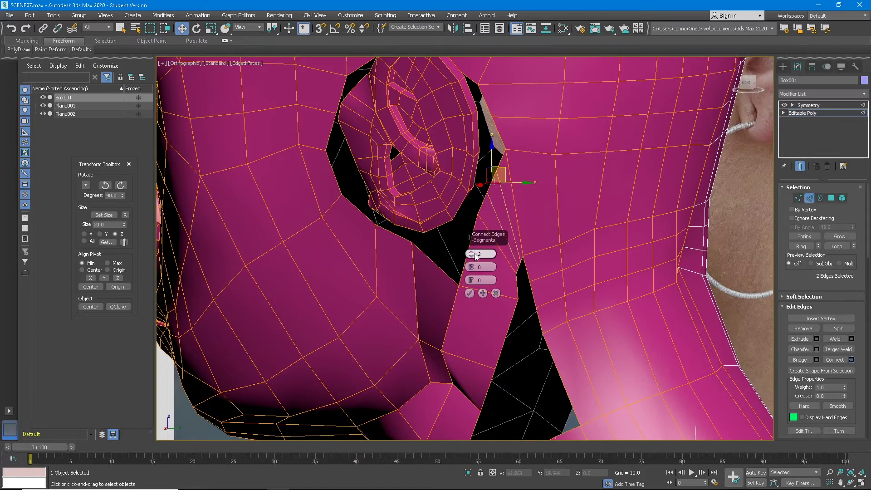
click(470, 294)
Examine the open border around the ear to check its edges
click(820, 198)
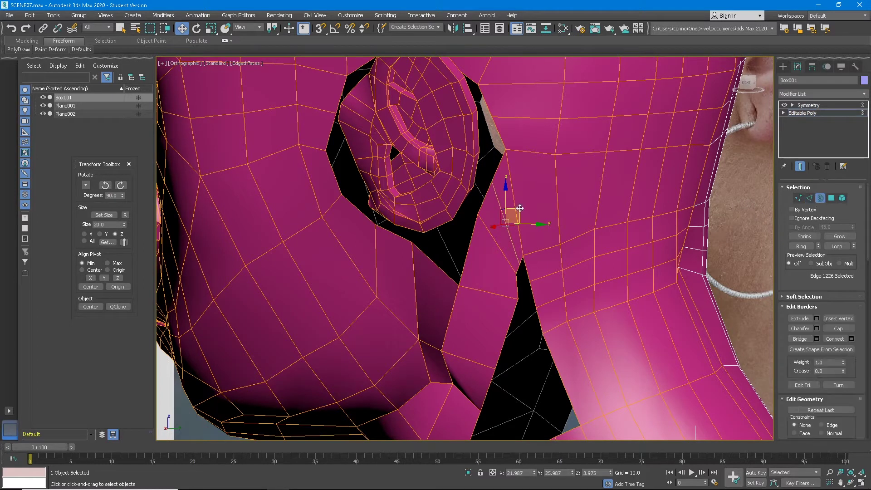
click(487, 198)
scroll(485, 197, down, 2)
middle_drag(484, 197, 508, 228)
mouse_move(507, 229)
alt+middle_down()
mouse_move(533, 228)
mouse_move(470, 360)
mouse_move(534, 276)
mouse_move(547, 227)
mouse_move(517, 233)
alt+middle_up()
scroll(474, 207, up, 5)
scroll(475, 205, down, 5)
Connect the edge ring starting at the ear opening's rim to add an edge loop over the head
key(2)
click(485, 197)
alt+middle_drag(485, 197, 490, 288)
scroll(479, 292, up, 2)
ctrl+click(484, 291)
click(801, 246)
click(838, 359)
alt+middle_drag(767, 344, 547, 295)
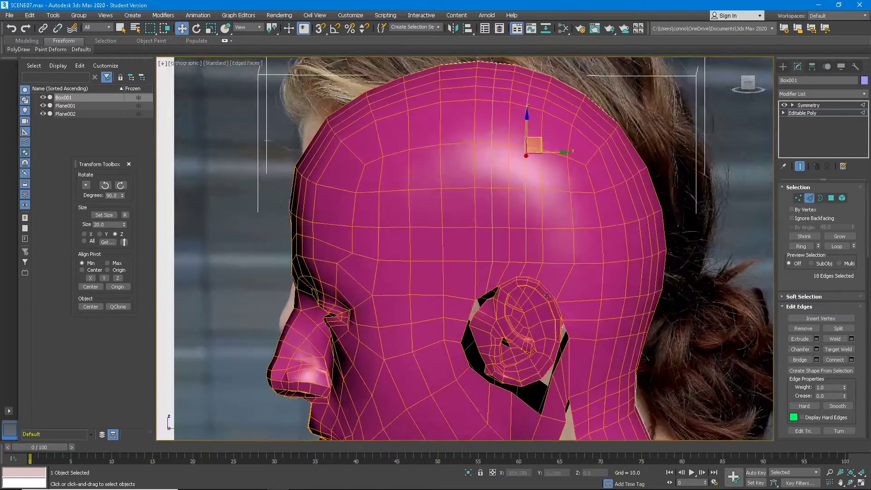
Connect the edge ring starting at the ear opening's upper rear rim to add another edge loop over the head
scroll(548, 295, up, 5)
click(540, 300)
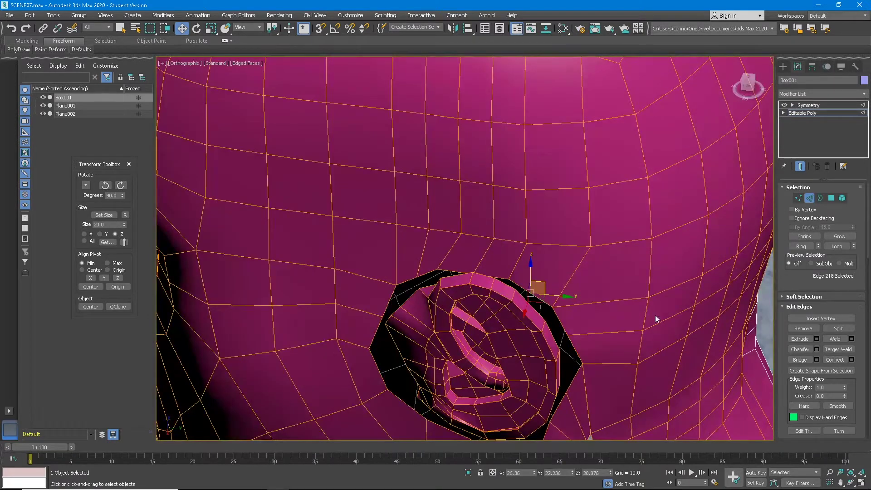
click(800, 246)
click(835, 360)
Delete the geometry joining the top of the diagonal strip to the head behind the ear
click(555, 322)
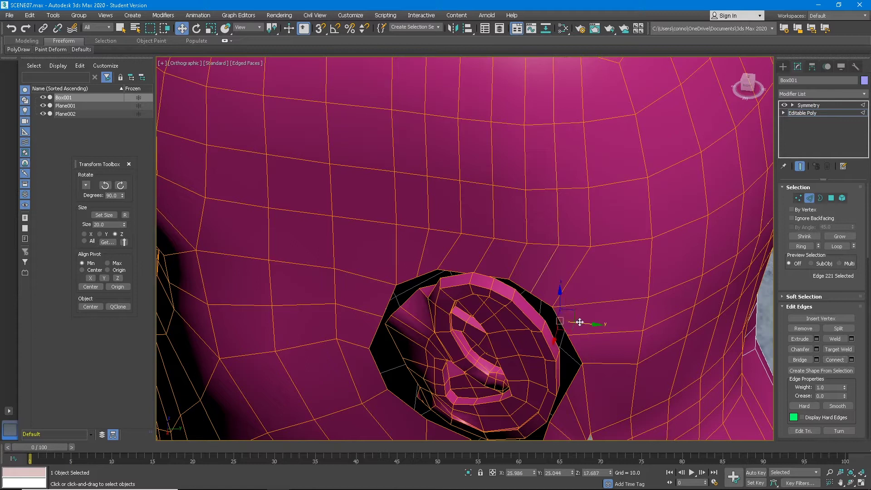
alt+middle_drag(664, 363, 649, 324)
middle_drag(649, 324, 624, 239)
click(566, 330)
middle_drag(566, 331, 562, 285)
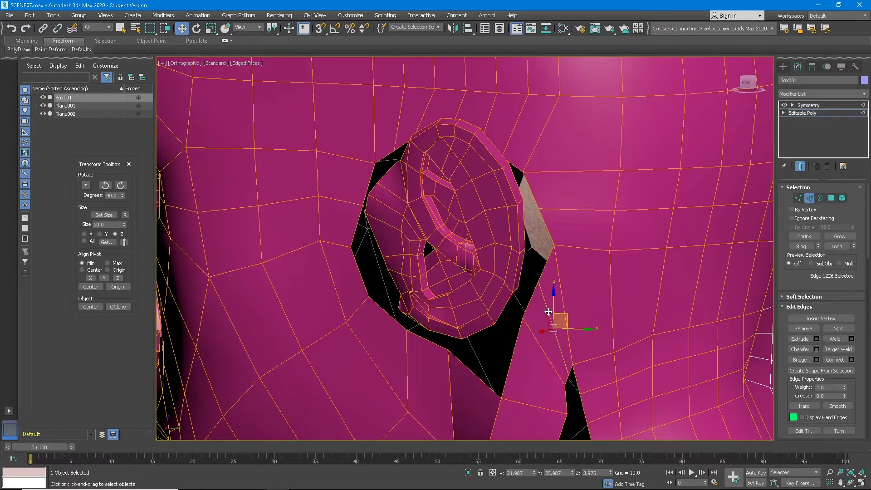
click(547, 313)
scroll(545, 317, down, 4)
scroll(545, 320, up, 2)
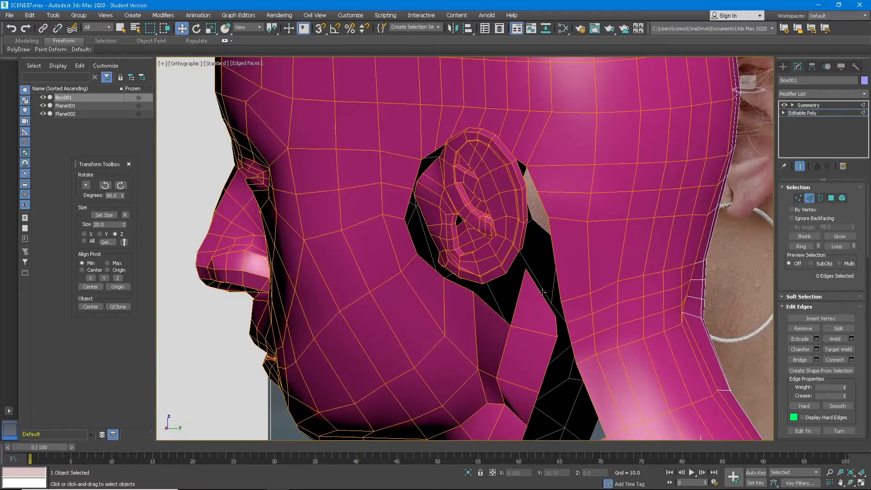
Lower the pointed top vertex of the diagonal strip to even out its upper end
key(1)
click(526, 270)
drag(539, 257, 530, 288)
middle_drag(535, 312, 537, 295)
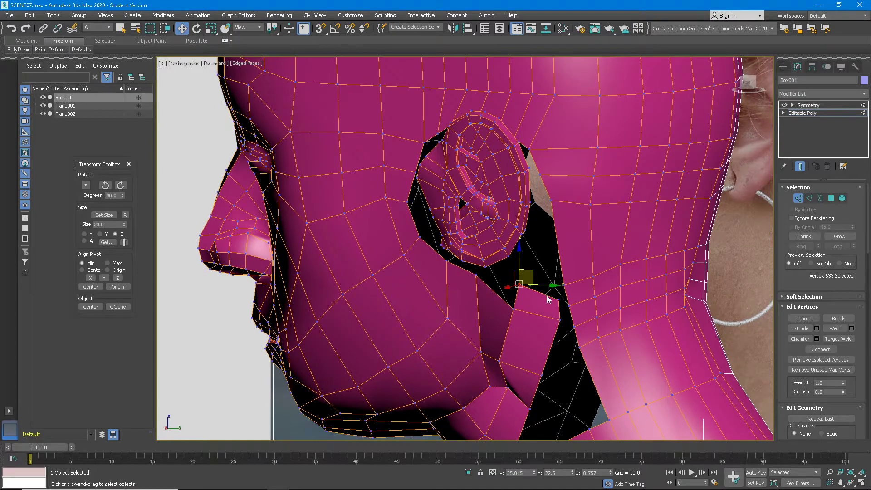
Connect the edge ring that starts at the open border edge behind the ear, using 1 segment
key(2)
click(544, 295)
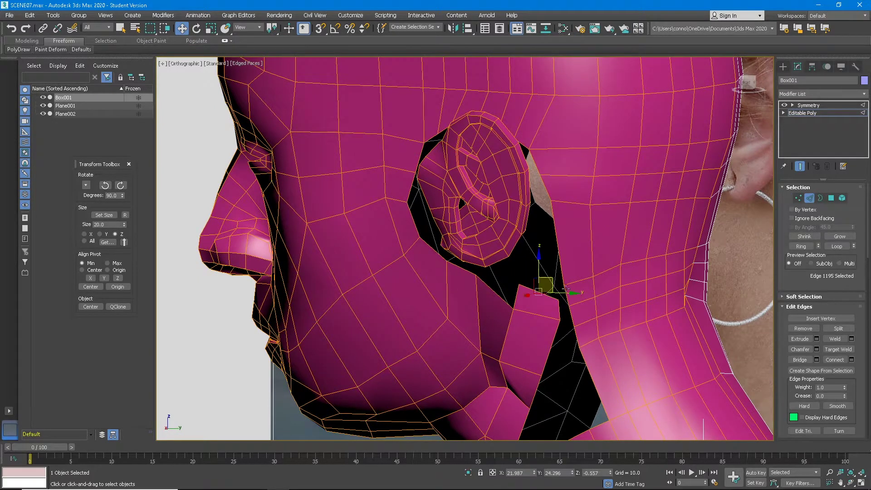
middle_drag(566, 288, 554, 295)
click(531, 282)
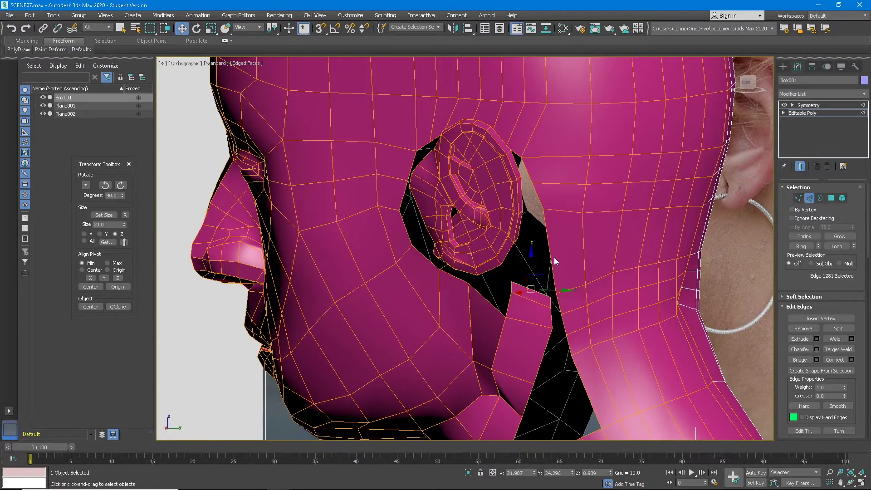
click(801, 246)
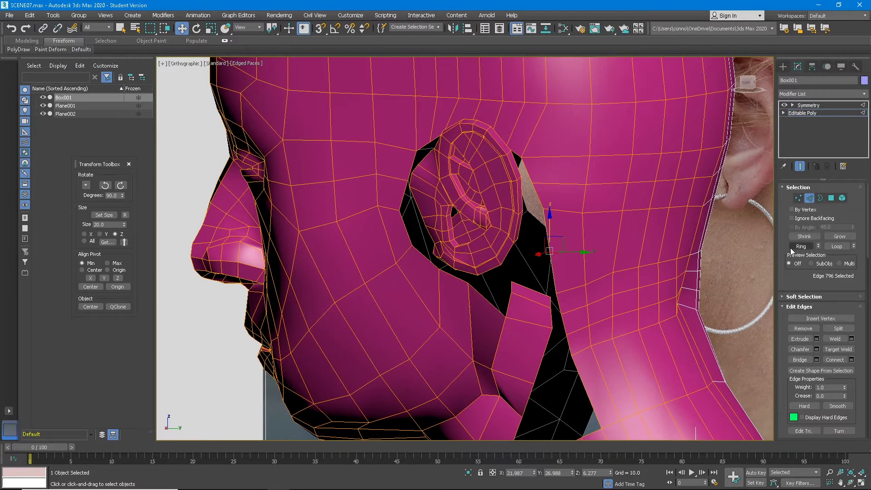
click(852, 359)
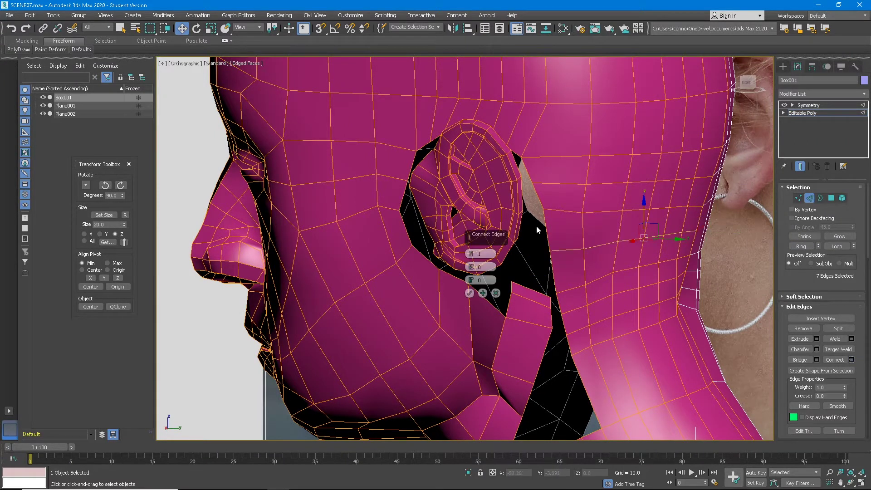
click(470, 293)
Try to raise the top edge of the diagonal strip
click(537, 288)
mouse_move(530, 275)
mouse_down()
mouse_move(529, 188)
mouse_move(535, 259)
mouse_up()
key(ctrl+z)
alt+middle_drag(553, 306, 535, 296)
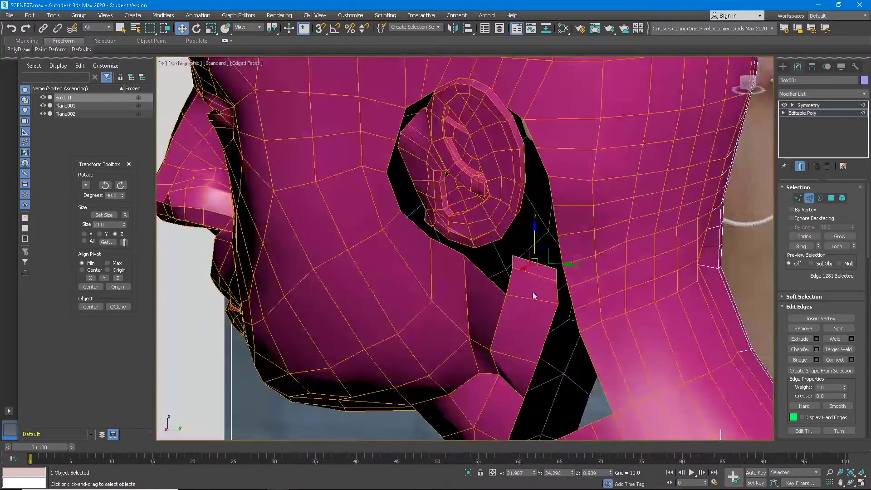
Delete the topmost face of the diagonal strip and select its new upper end edge
click(550, 278)
click(543, 279)
drag(543, 280, 542, 302)
scroll(543, 302, down, 4)
alt+middle_drag(542, 302, 552, 263)
scroll(552, 263, up, 3)
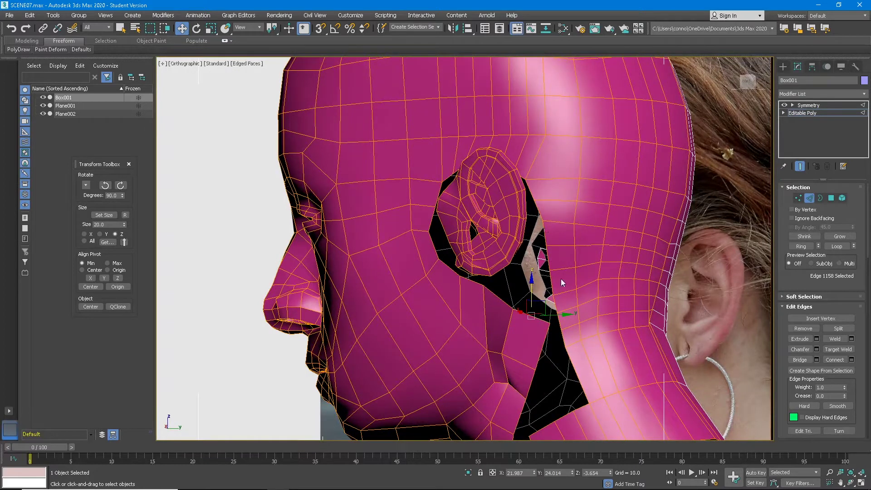
Try to bridge the strip's upper end edge to the open border edge behind the ear with 1 segment
drag(548, 246, 546, 252)
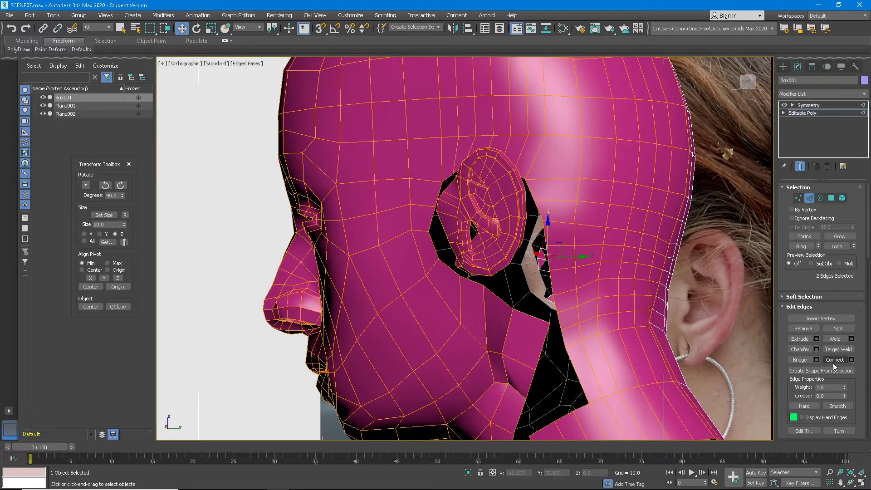
click(819, 362)
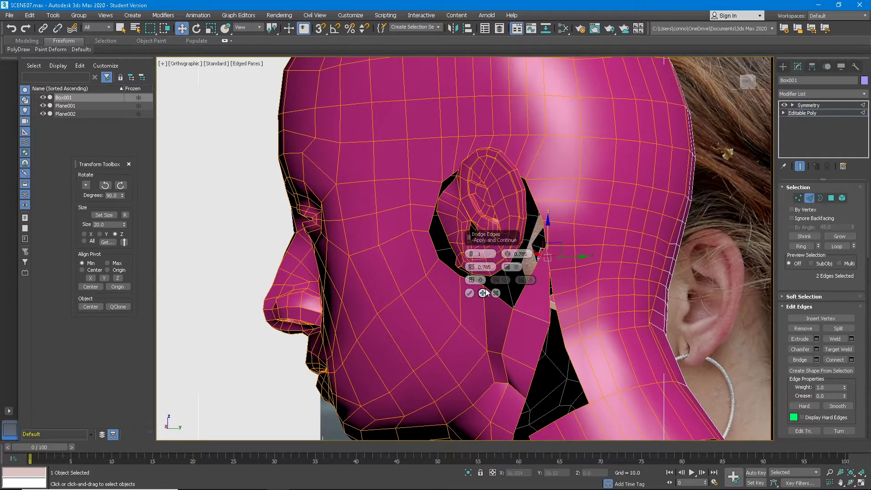
click(485, 289)
click(532, 273)
scroll(563, 288, up, 1)
mouse_move(564, 287)
alt+middle_down()
mouse_move(546, 293)
mouse_move(556, 299)
mouse_move(552, 286)
alt+middle_up()
click(551, 286)
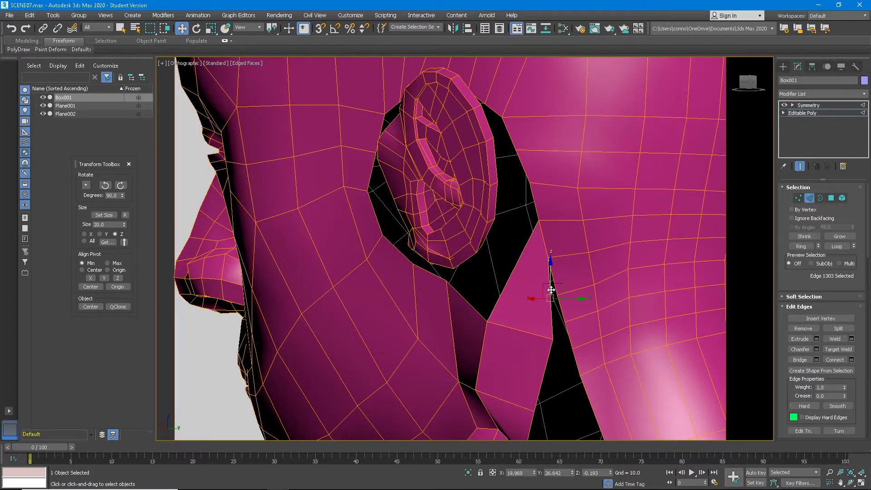
key(ctrl+z)
key(ctrl+z)
key(ctrl+z)
Target-weld the strip's upper rear corner vertex to the head's open border behind the ear
click(562, 308)
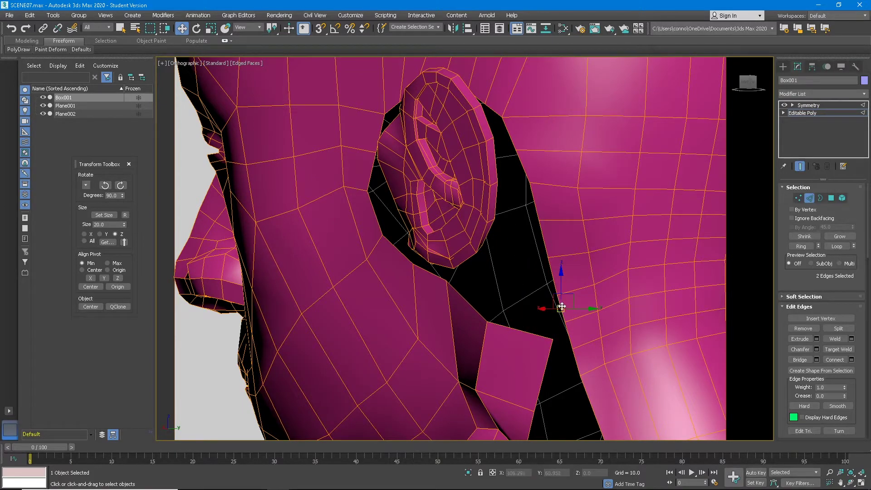
click(843, 351)
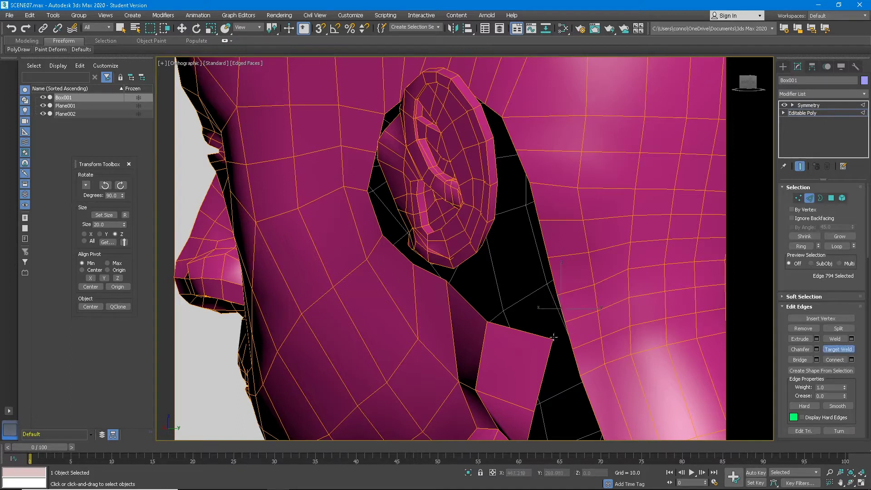
click(793, 198)
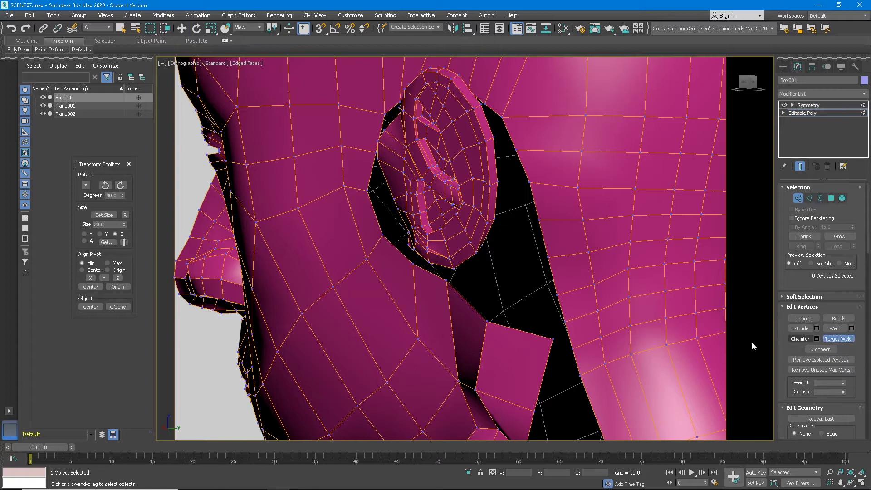
scroll(584, 375, down, 10)
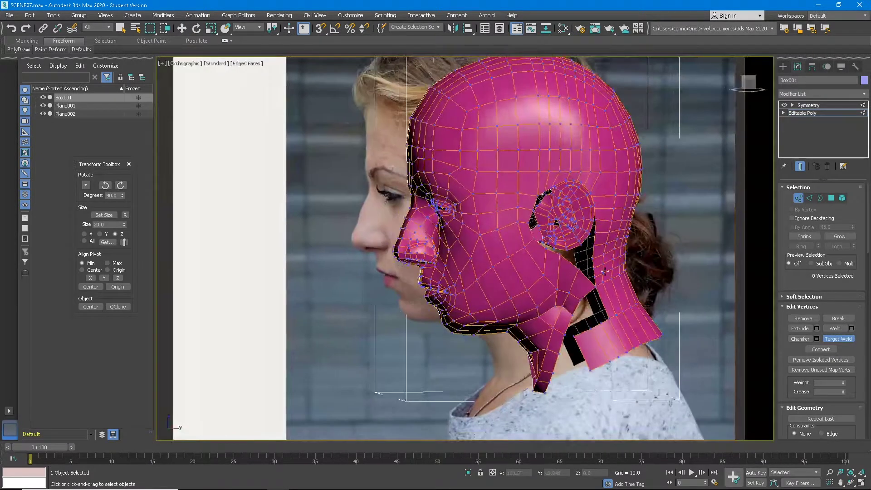
Try to move the welded corner vertex up and forward towards the ear
scroll(557, 278, up, 8)
key(w)
click(566, 325)
drag(579, 312, 560, 290)
key(ctrl+z)
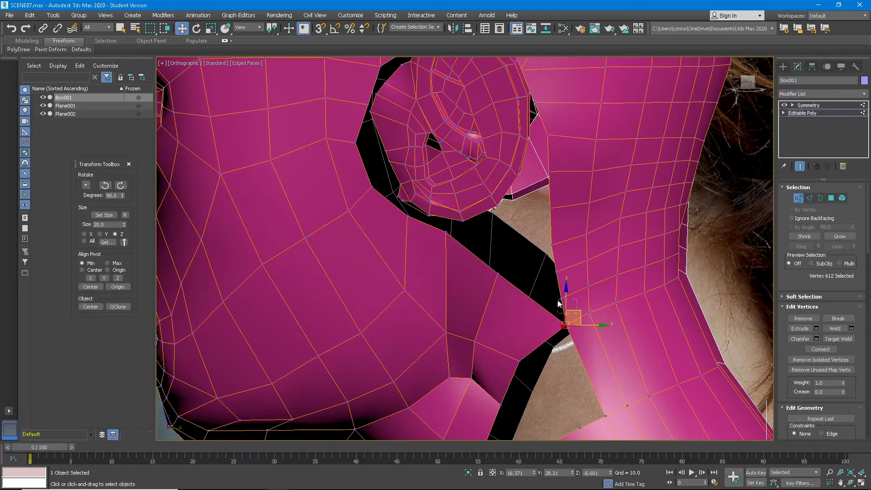
drag(580, 310, 561, 299)
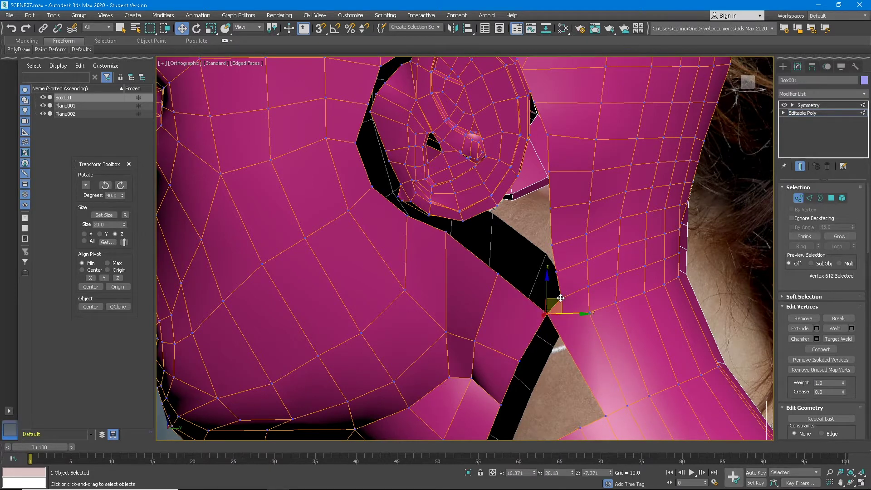
scroll(560, 290, down, 4)
scroll(550, 302, up, 3)
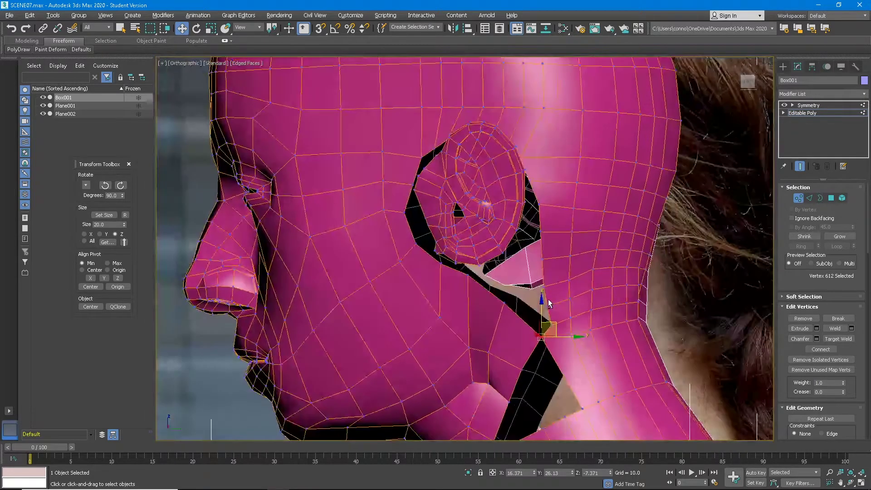
key(ctrl+z)
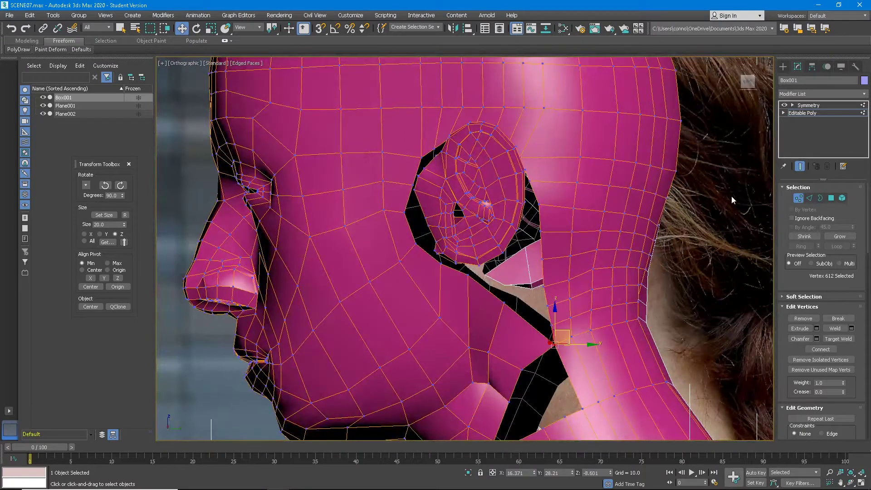
Examine the open border around the ear and neck gap to check how the welded strip affects it
click(821, 198)
click(543, 270)
scroll(551, 323, down, 4)
middle_drag(551, 332, 544, 295)
scroll(545, 297, up, 4)
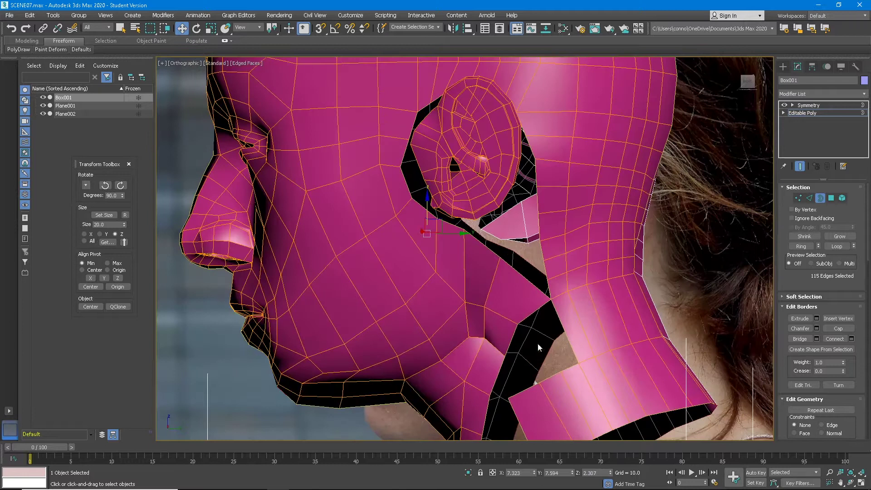
scroll(533, 354, down, 2)
middle_drag(530, 356, 524, 312)
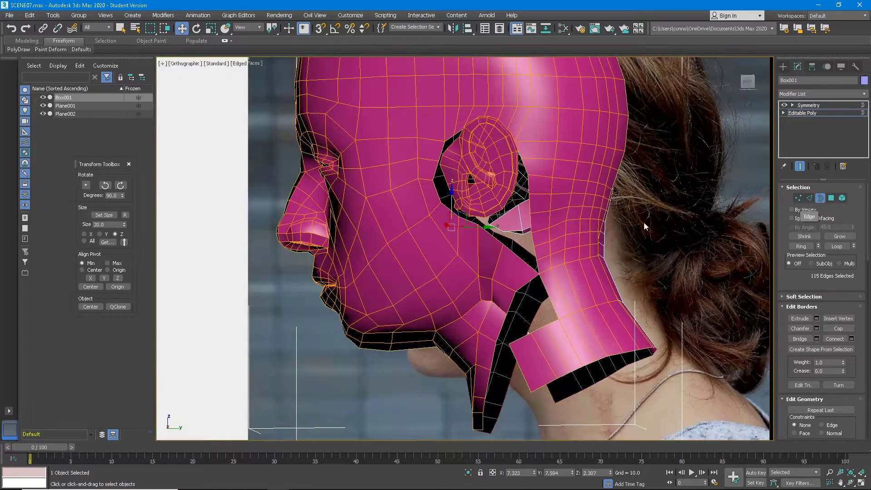
scroll(528, 233, up, 2)
key(2)
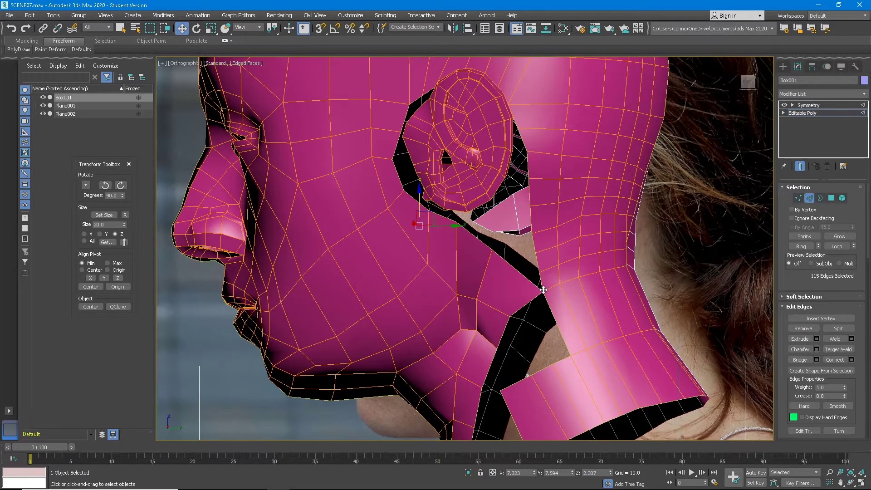
Examine the welded corner up close, checking its vertex, its adjoining edges and the open border
click(533, 281)
scroll(548, 293, up, 6)
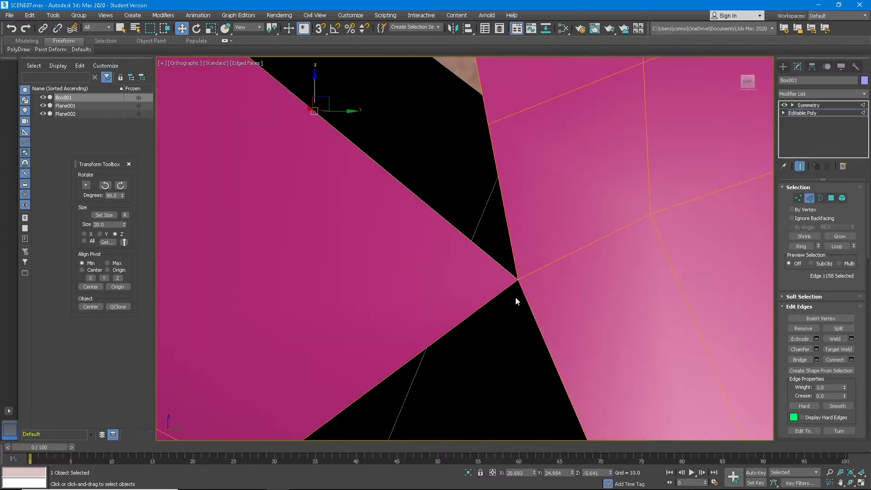
key(1)
drag(507, 291, 511, 284)
scroll(531, 262, down, 4)
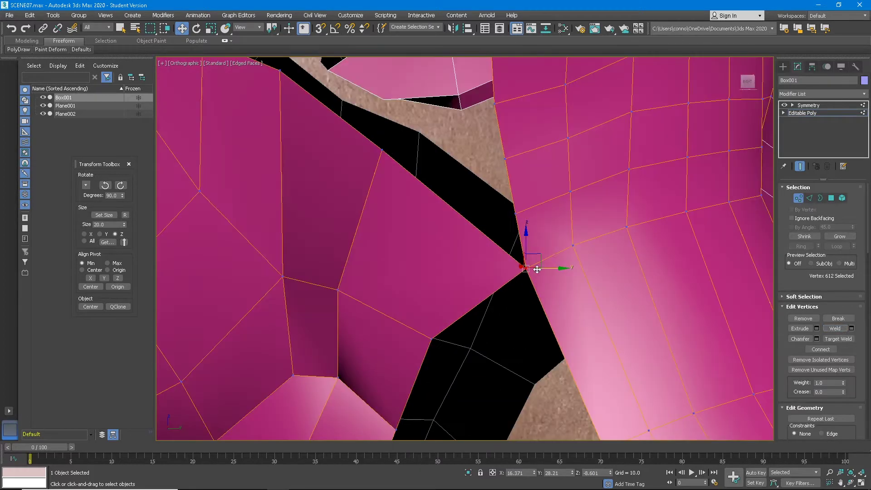
key(2)
click(519, 227)
scroll(519, 224, down, 6)
middle_drag(507, 194, 532, 249)
scroll(540, 277, up, 4)
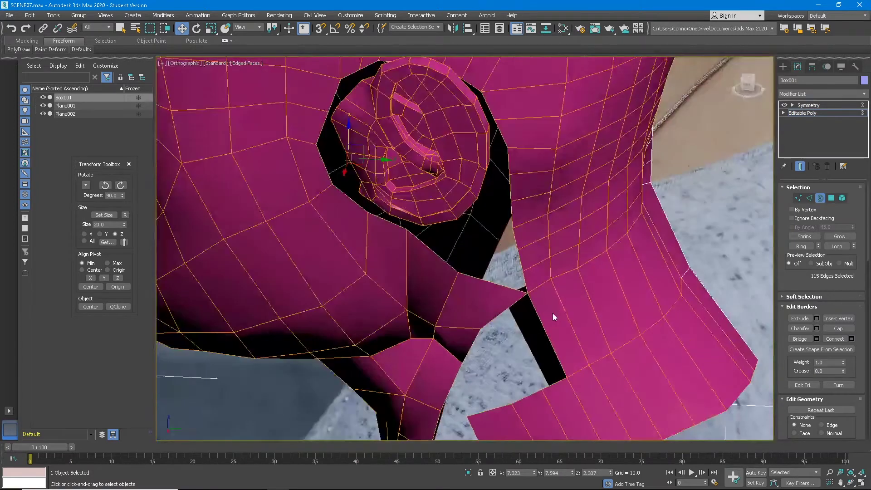
key(2)
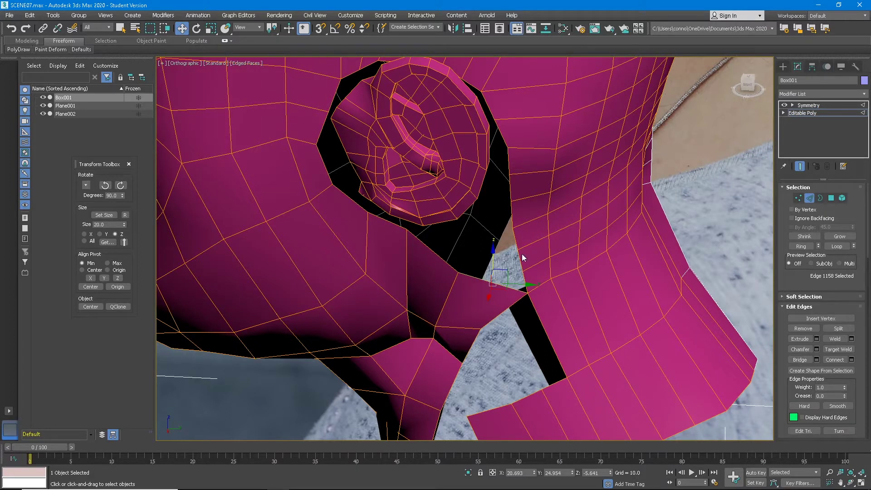
Move the welded corner vertex by about -1.09 in Y and 0.43 in Z
click(522, 287)
key(1)
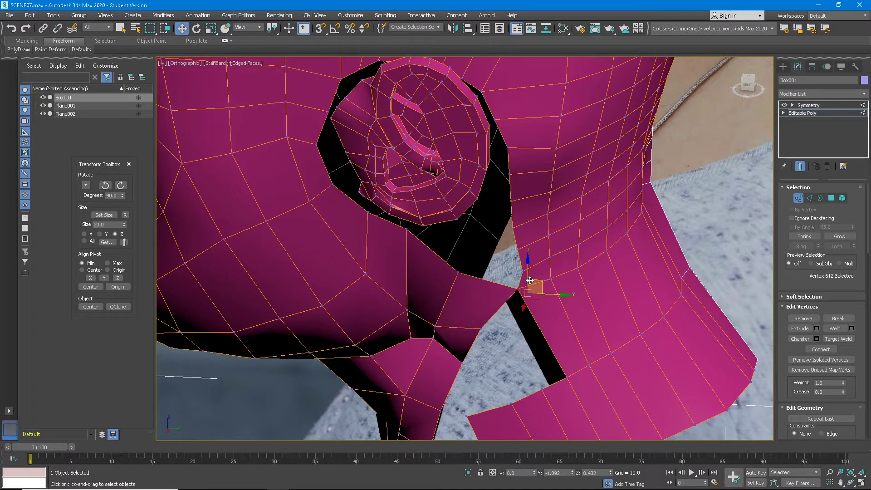
alt+middle_drag(530, 281, 521, 268)
Try selecting the strip's upper end edge together with the neighbouring open edge behind the ear
key(2)
click(506, 282)
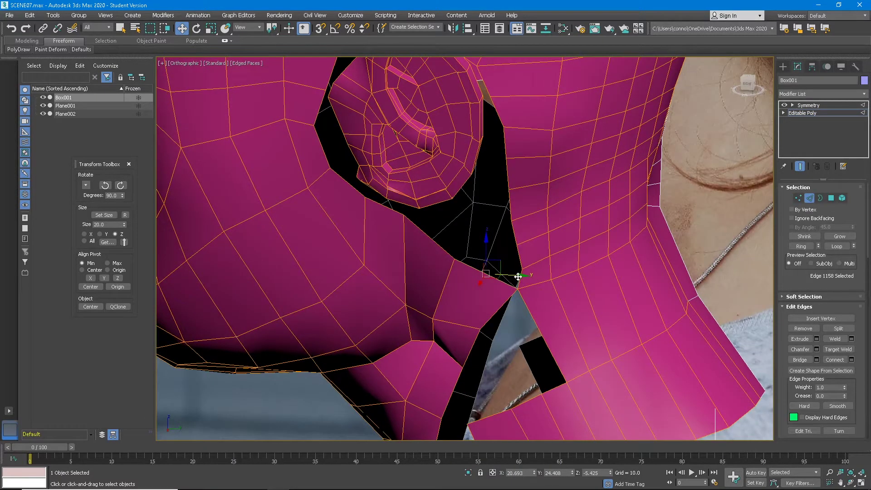
click(496, 278)
click(518, 255)
ctrl+click(520, 278)
key(ctrl+z)
ctrl+click(522, 261)
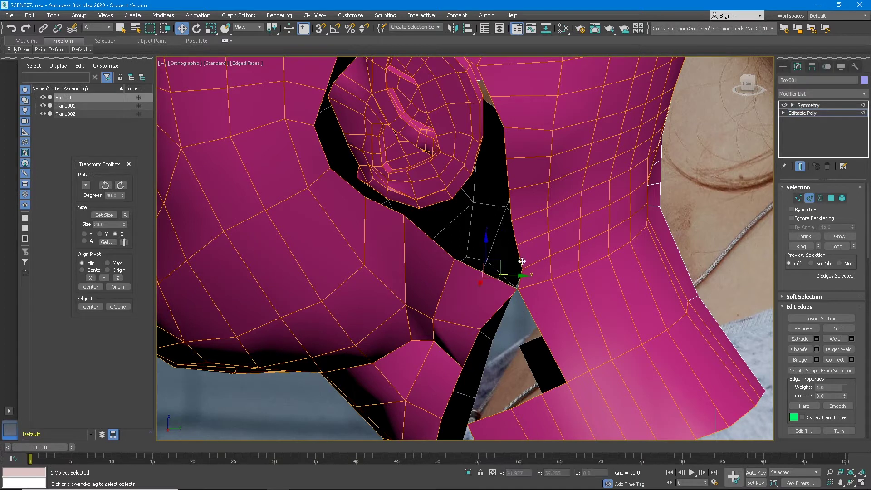
scroll(566, 271, down, 4)
alt+middle_drag(566, 271, 521, 264)
key(ctrl+z)
Try to pull the four open border edges behind the ear, above the weld, towards the ear opening
click(531, 253)
click(529, 225)
ctrl+click(532, 251)
ctrl+click(534, 266)
ctrl+click(535, 281)
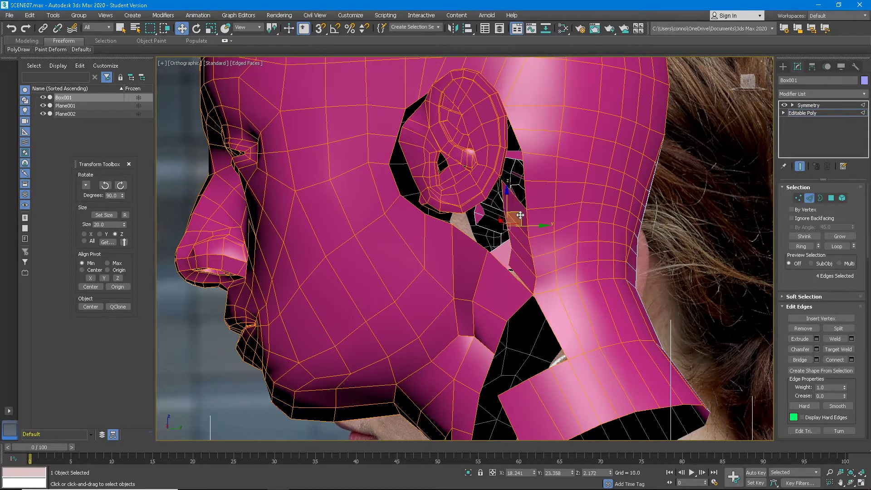
key(1)
middle_drag(519, 212, 520, 246)
alt+middle_drag(519, 214, 521, 225)
key(ctrl+alt+c)
alt+middle_drag(556, 316, 517, 283)
mouse_move(518, 284)
alt+middle_down()
mouse_move(539, 294)
mouse_move(526, 291)
alt+middle_up()
scroll(527, 287, up, 2)
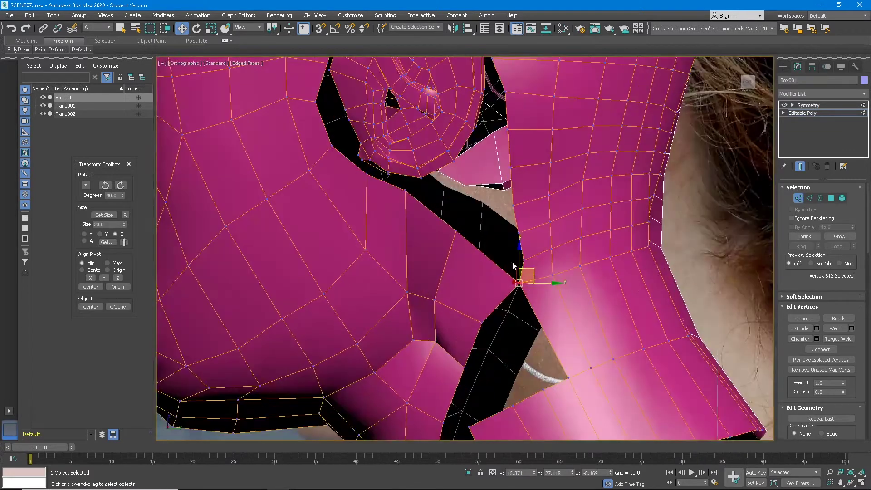
Try extruding the diagonal strip's upper end edge upward behind the ear, and undo it
key(2)
click(499, 266)
scroll(501, 266, down, 2)
alt+middle_drag(491, 245, 501, 245)
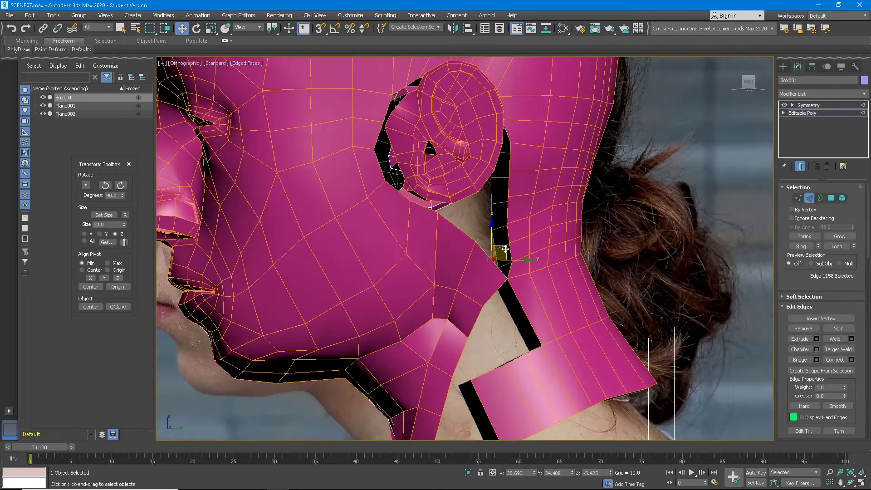
shift+drag(500, 244, 537, 133)
scroll(522, 172, down, 3)
alt+middle_drag(516, 189, 491, 170)
key(ctrl+z)
Extrude the six open border edges behind the ear towards the ear opening, about -2.28 in Y and 4.26 in Z
click(491, 191)
ctrl+click(496, 206)
ctrl+click(509, 262)
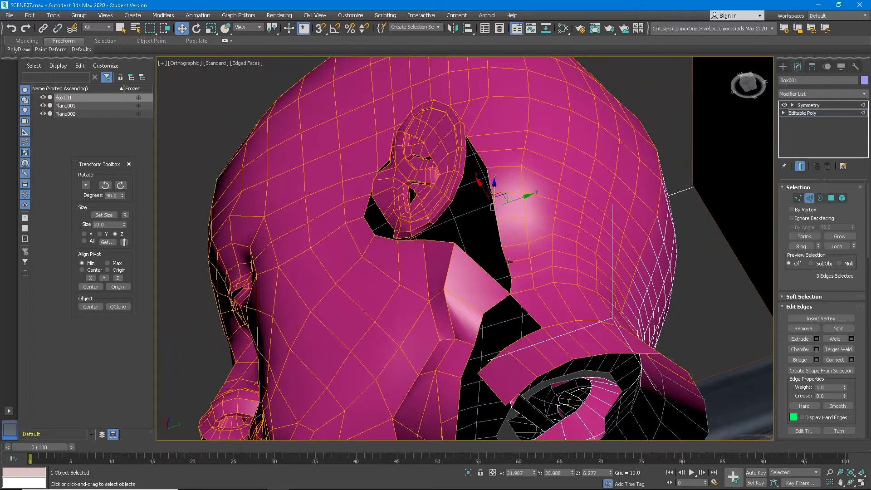
ctrl+click(505, 257)
ctrl+click(507, 268)
ctrl+click(511, 279)
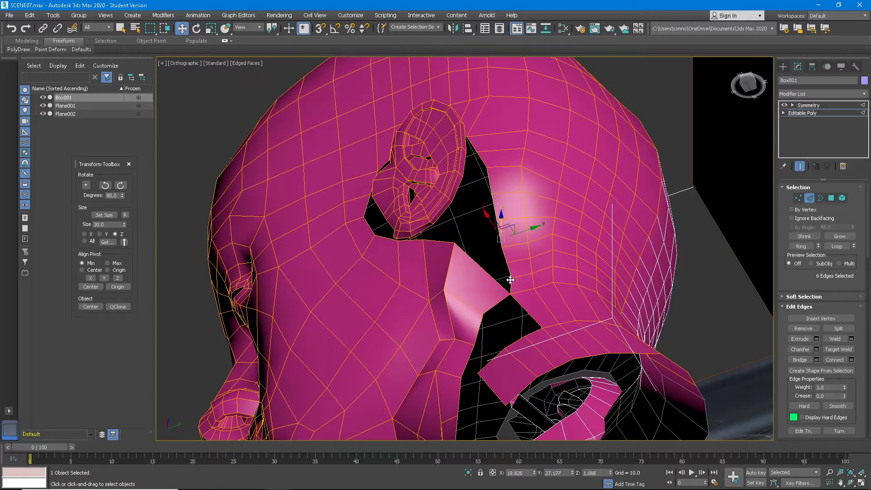
scroll(515, 282, up, 3)
shift+drag(508, 227, 490, 187)
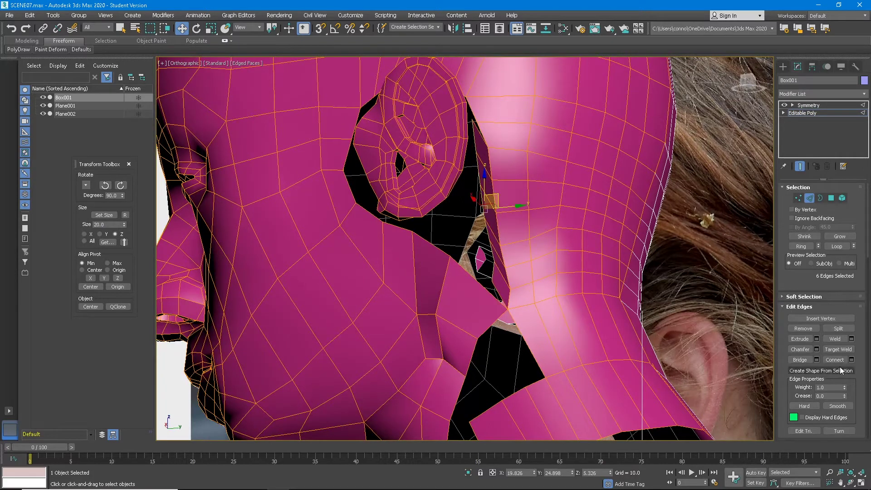
Target weld the new polygon strip's lower end vertex to the diagonal muscle strip's upper corner vertex
key(1)
click(838, 339)
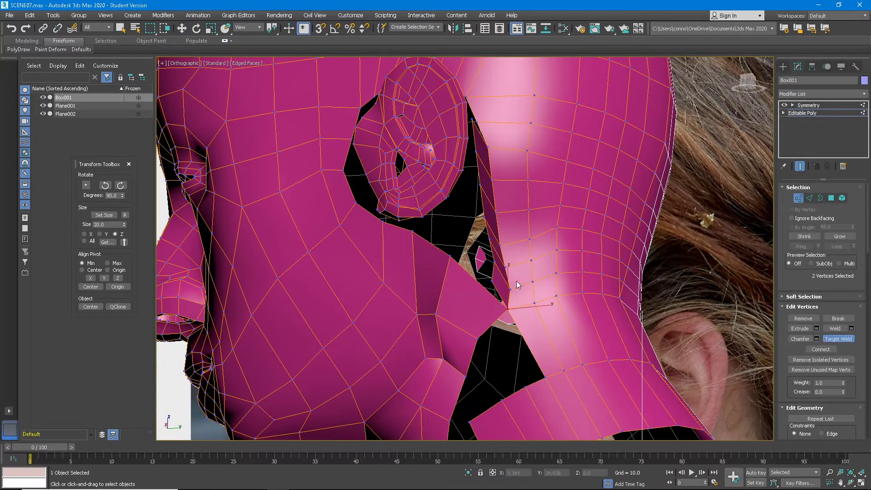
click(451, 255)
alt+middle_drag(481, 218, 514, 264)
key(w)
Check how the new strip connects to the head by selecting the polygons around a border vertex and growing the selection
click(507, 246)
ctrl+click(831, 198)
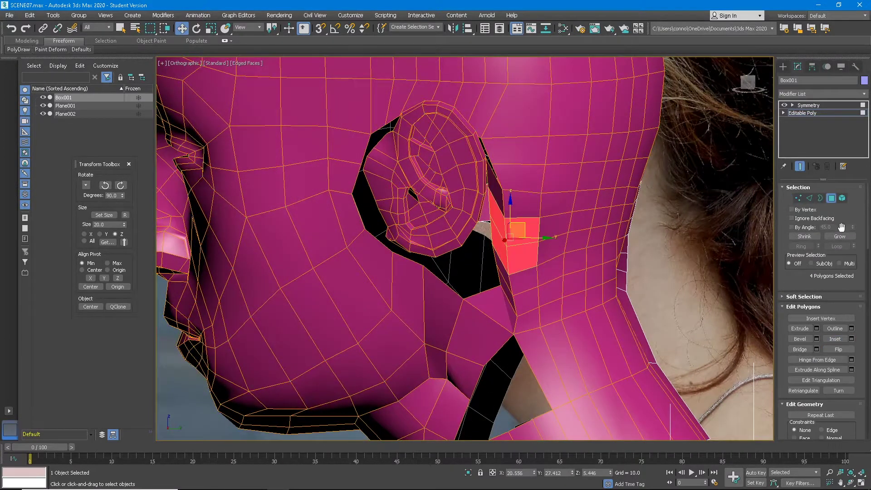
click(840, 236)
click(840, 236)
click(840, 237)
drag(831, 288, 827, 274)
alt+middle_drag(604, 240, 567, 215)
Target weld the new strip's top end vertex to the adjacent head border vertex behind the ear
key(1)
click(488, 148)
scroll(489, 157, up, 5)
alt+middle_drag(491, 169, 483, 177)
click(470, 171)
click(838, 325)
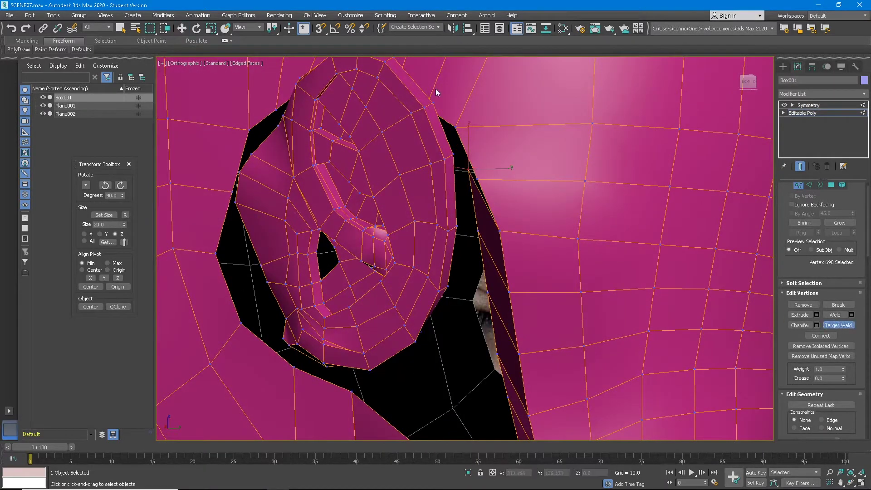
click(455, 124)
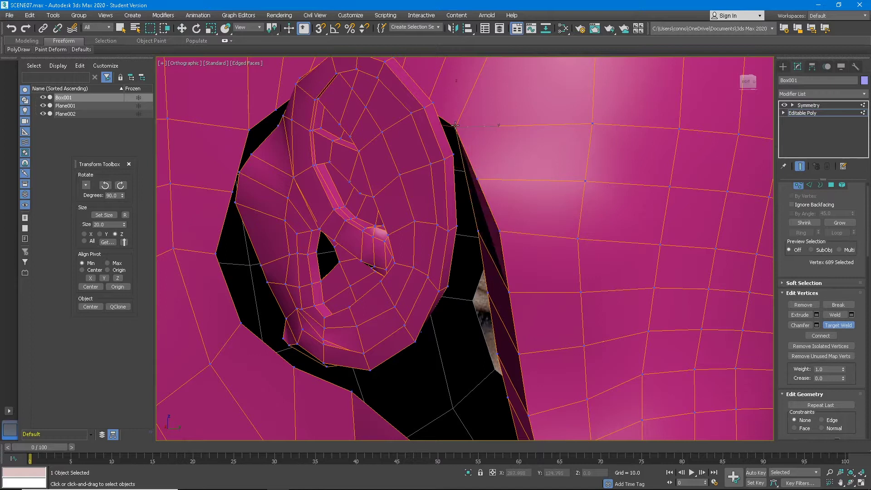
key(ctrl+z)
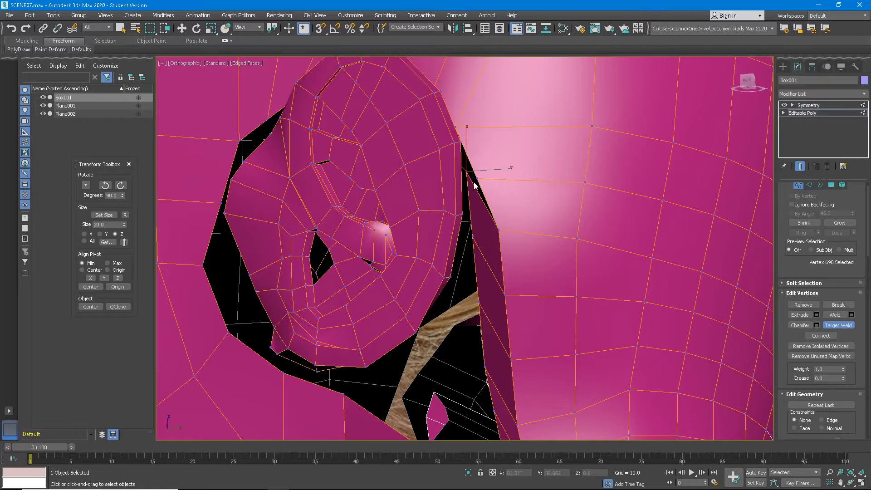
scroll(476, 177, down, 5)
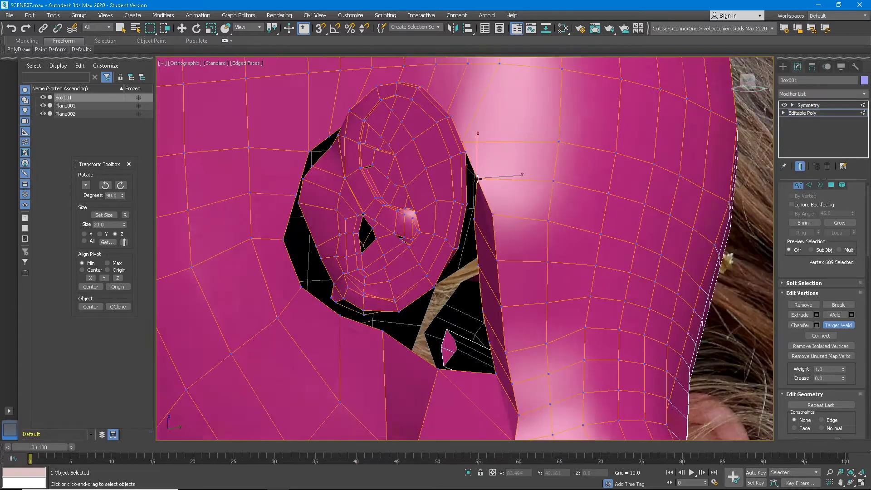
key(w)
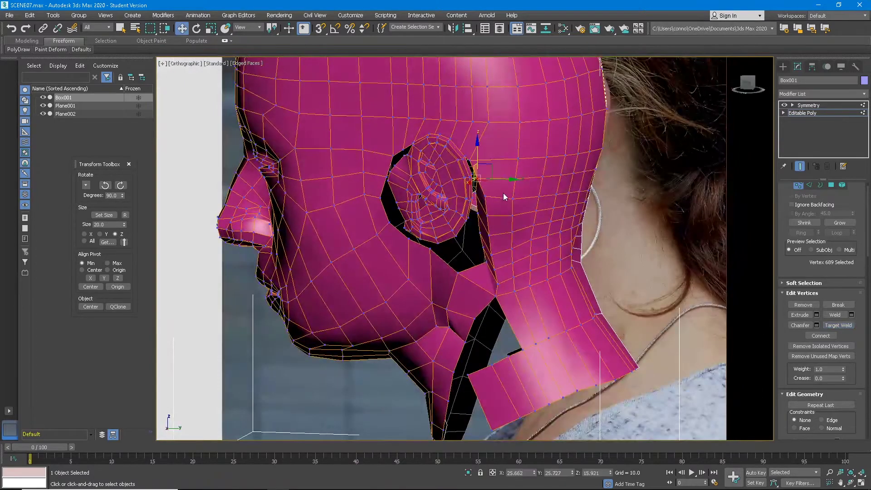
Move pairs of the new strip's inner vertices downward behind the ear, the upper pair by about 3.14 in Z
scroll(501, 193, up, 5)
click(470, 170)
ctrl+click(472, 208)
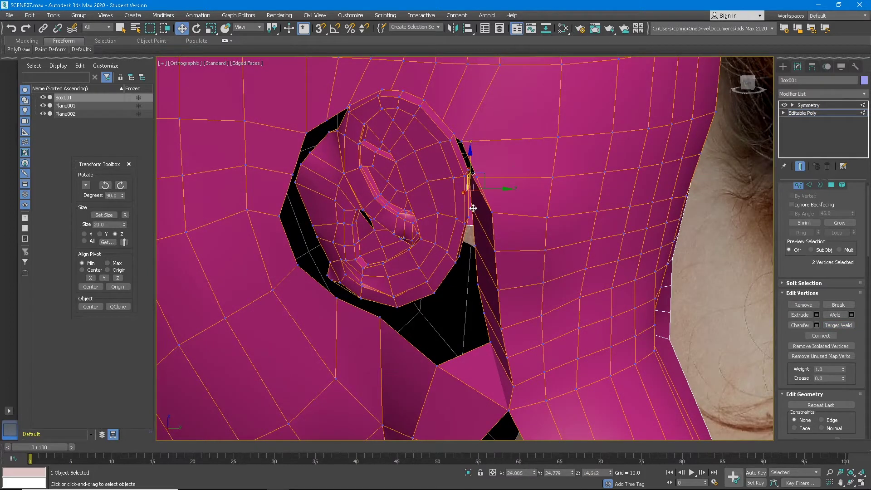
drag(470, 171, 473, 201)
alt+middle_drag(476, 257, 477, 245)
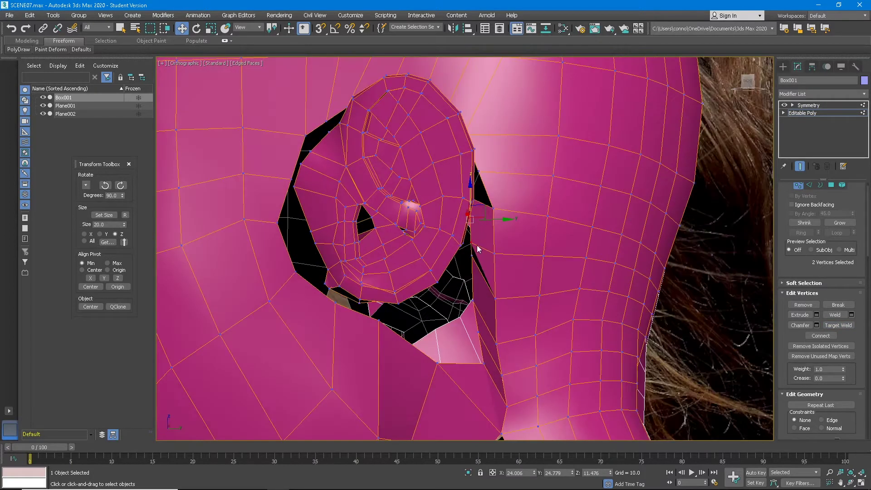
alt+middle_drag(473, 298, 460, 231)
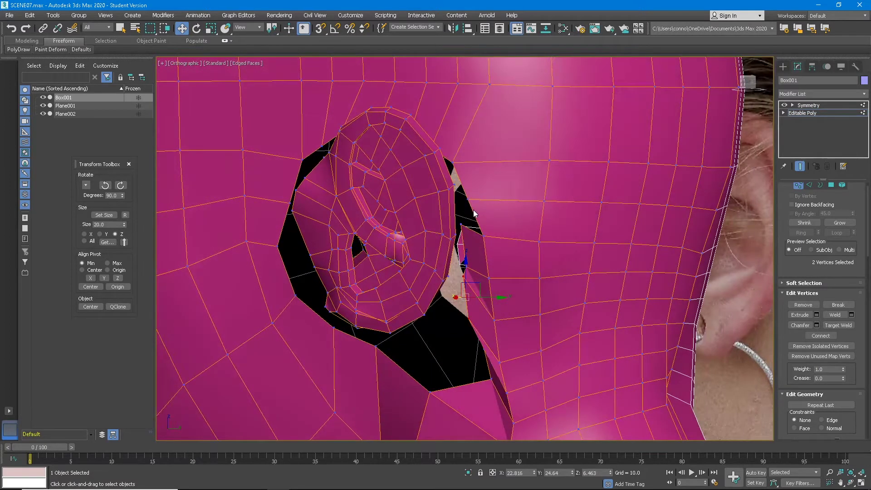
alt+middle_drag(467, 296, 508, 324)
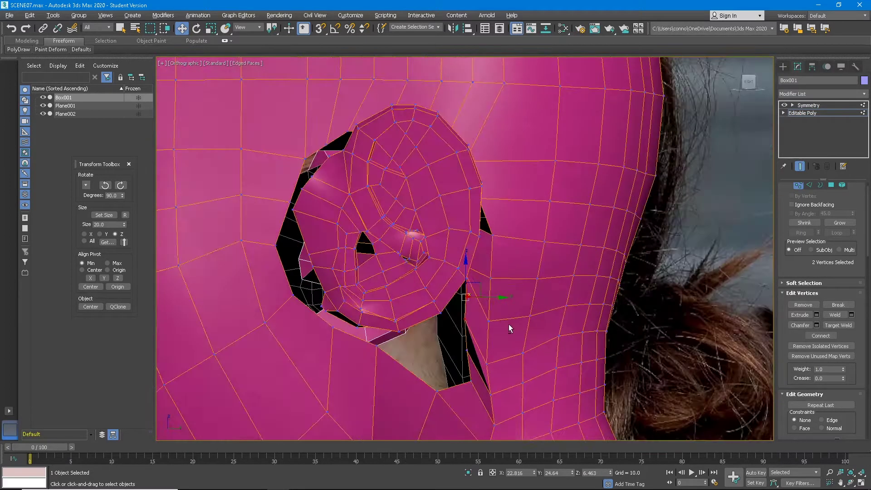
Pull the new strip's lower inner vertices forward and adjust their height to round off the opening below the ear
click(472, 381)
alt+middle_drag(472, 382, 474, 386)
drag(488, 383, 450, 383)
click(464, 352)
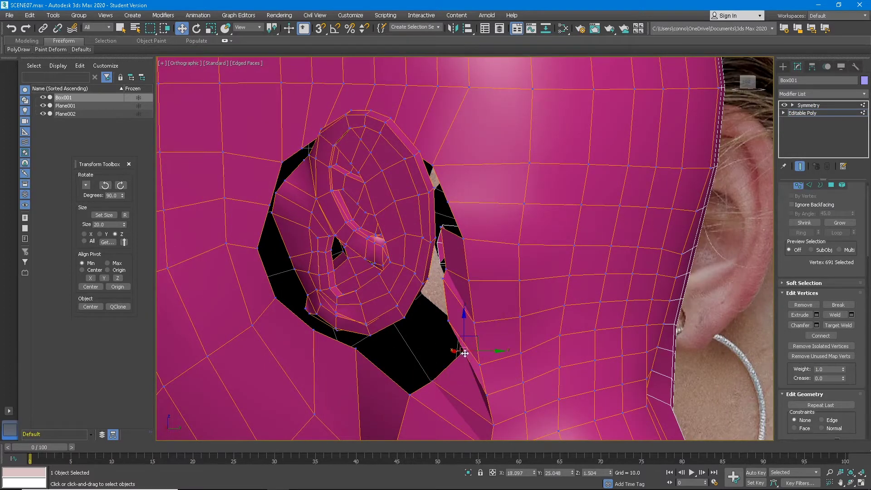
drag(489, 351, 461, 352)
mouse_move(461, 352)
alt+middle_down()
mouse_move(469, 352)
mouse_move(460, 337)
mouse_move(445, 356)
mouse_move(453, 348)
alt+middle_up()
ctrl+click(441, 339)
drag(445, 349, 450, 369)
alt+middle_drag(450, 368, 502, 321)
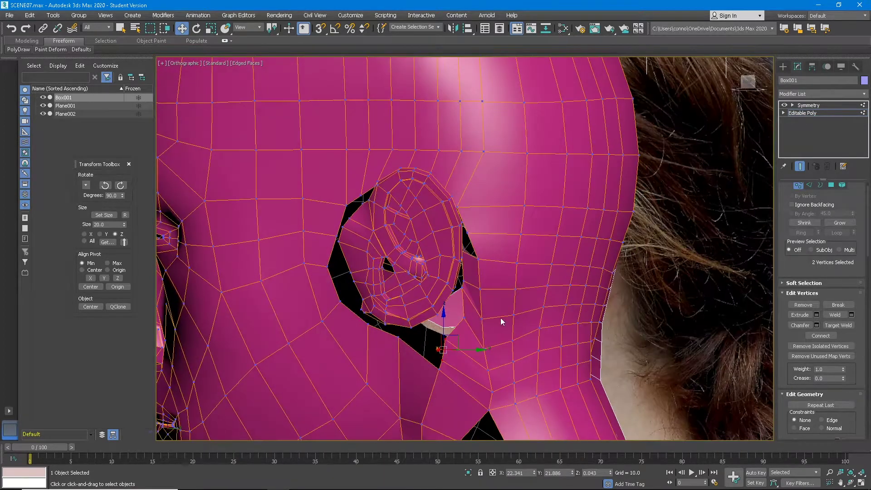
Select the mesh's open borders, and check the vertex below the ear where the new strip meets the diagonal strip
click(820, 185)
key(ctrl+a)
mouse_move(459, 326)
alt+middle_down()
mouse_move(461, 284)
mouse_move(468, 330)
alt+middle_up()
scroll(456, 298, down, 2)
scroll(468, 330, up, 2)
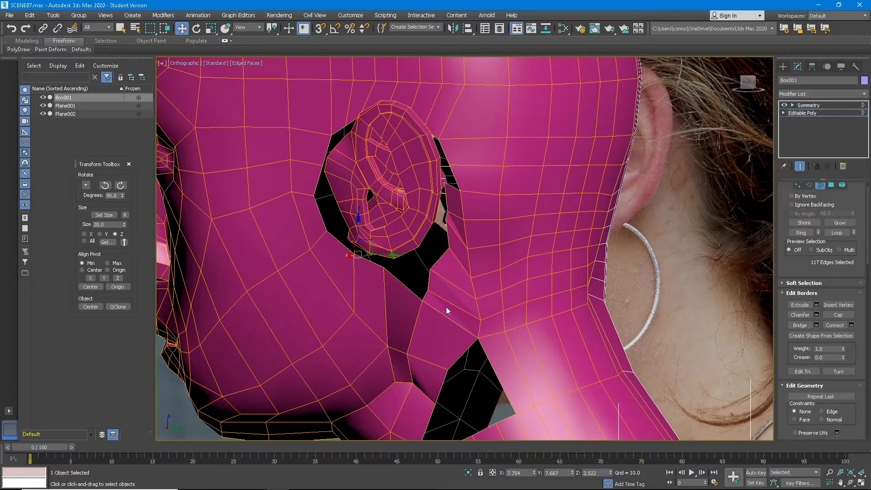
key(1)
click(422, 299)
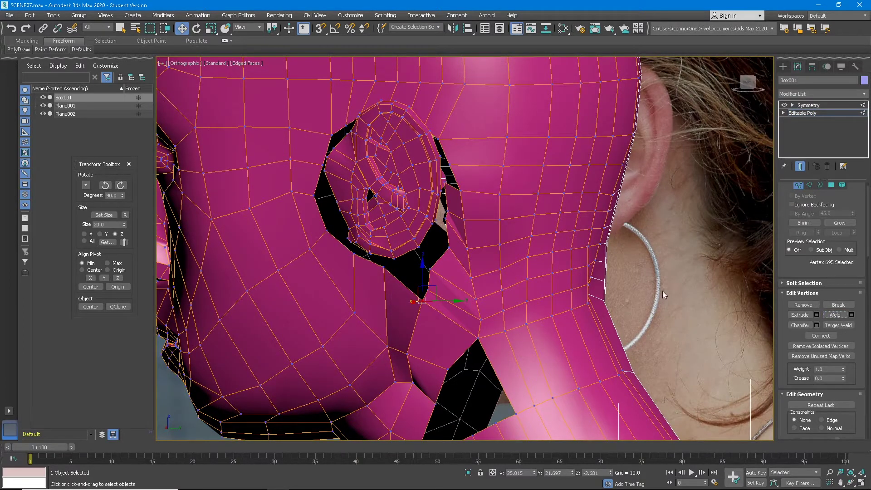
Convert the open border selection to edges and deselect those outside the ear opening
click(822, 185)
scroll(464, 269, down, 4)
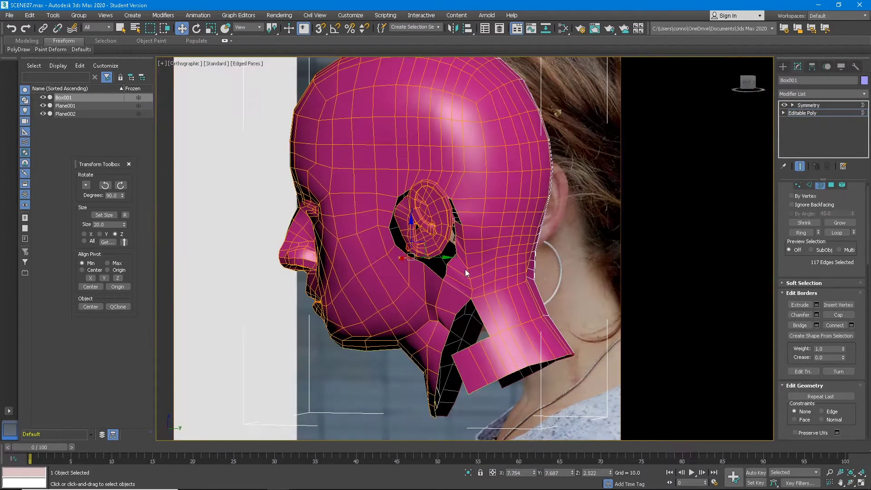
click(811, 186)
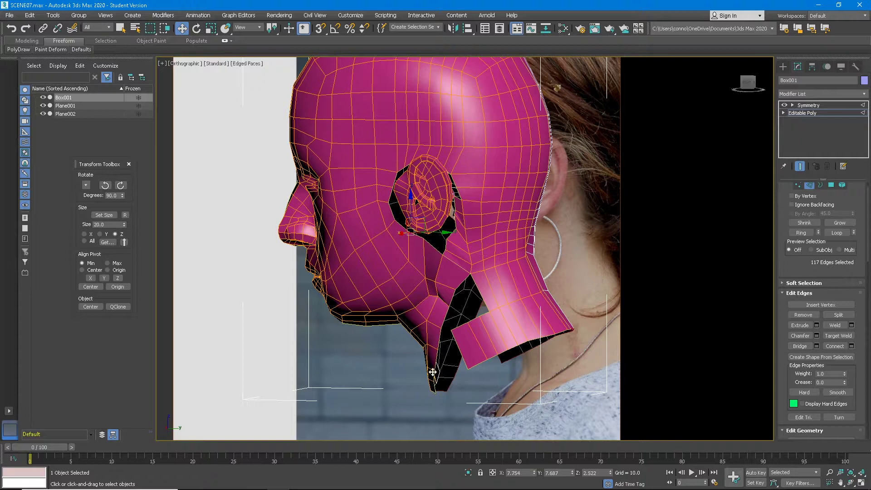
alt+middle_drag(522, 291, 514, 364)
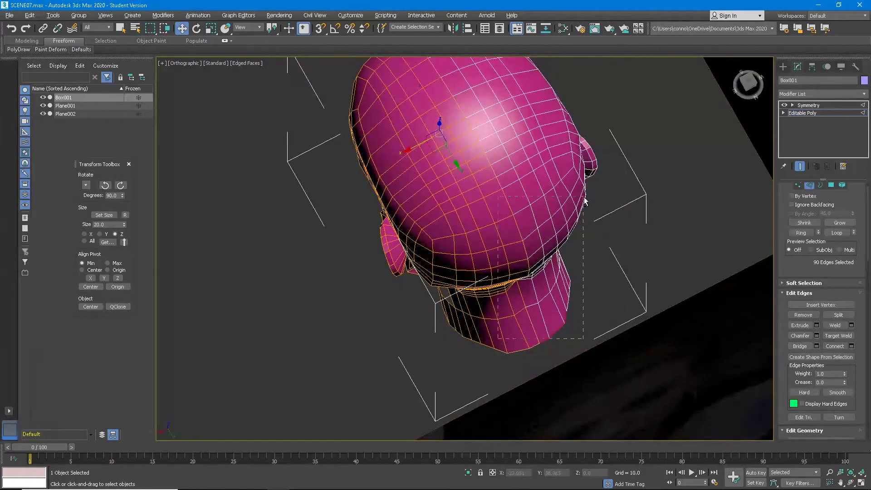
alt+drag(585, 197, 584, 197)
scroll(549, 252, down, 2)
alt+middle_drag(549, 253, 520, 245)
alt+drag(502, 92, 502, 91)
alt+middle_drag(502, 167, 594, 96)
Test the edge selection by extruding it, undo the extrusion, and deselect the stray edge outside the ear opening
alt+middle_drag(439, 262, 522, 197)
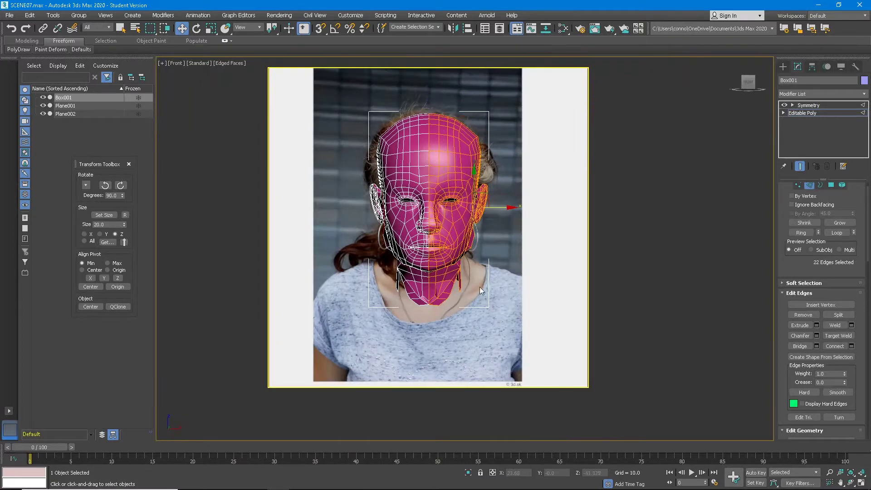
alt+middle_drag(480, 287, 450, 345)
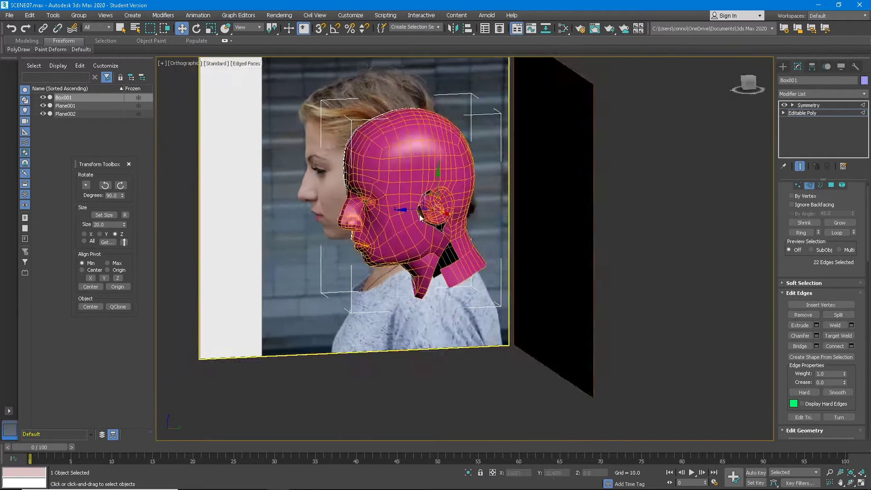
scroll(444, 363, up, 6)
alt+middle_drag(468, 234, 465, 252)
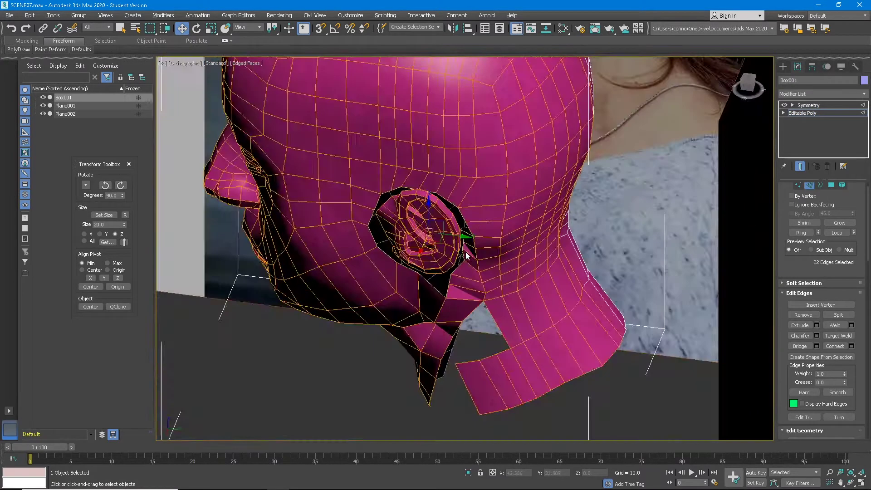
scroll(445, 251, down, 6)
shift+drag(425, 278, 399, 309)
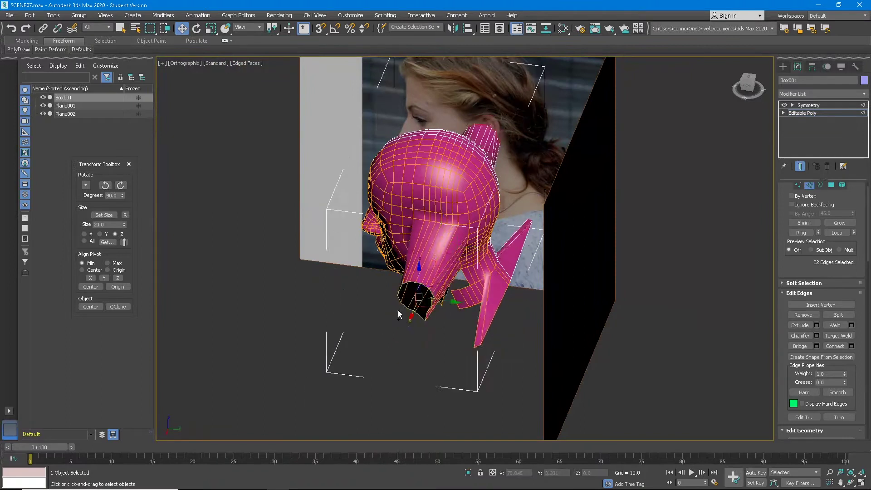
key(ctrl+z)
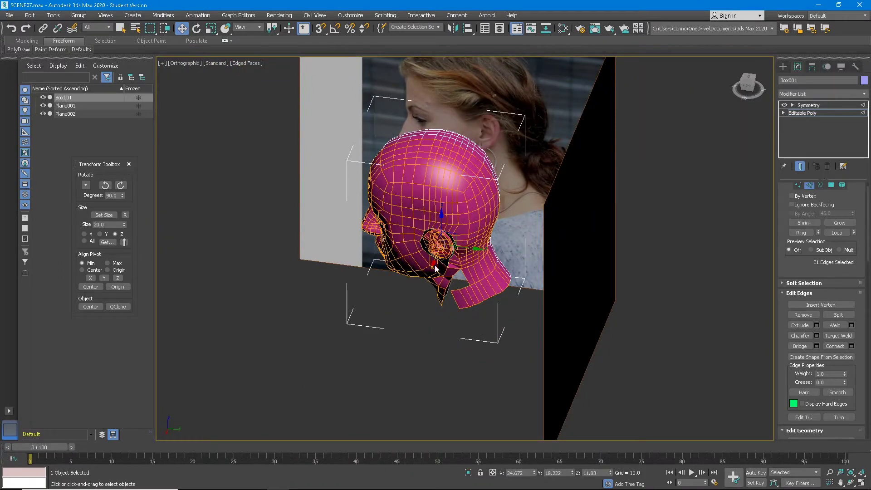
Try extruding the ear opening's 21 border edges sideways away from the head, inspect the result and undo it
shift+drag(434, 269, 412, 309)
alt+middle_drag(412, 310, 490, 241)
scroll(259, 320, up, 7)
scroll(358, 293, down, 6)
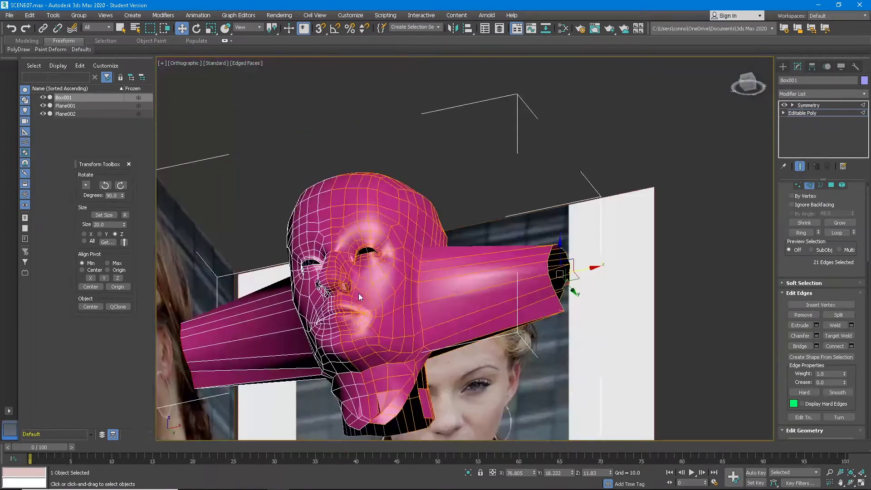
alt+middle_drag(528, 280, 550, 318)
scroll(585, 246, up, 3)
key(ctrl+z)
Apply a Spherify modifier to the ear opening's selected border edges and collapse it into the Editable Poly
scroll(528, 181, up, 2)
middle_drag(529, 181, 508, 217)
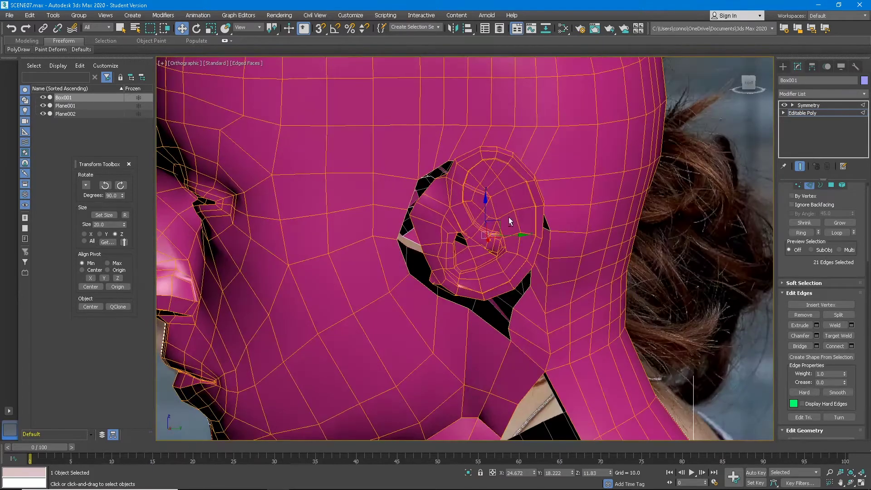
click(824, 97)
key(s)
click(810, 235)
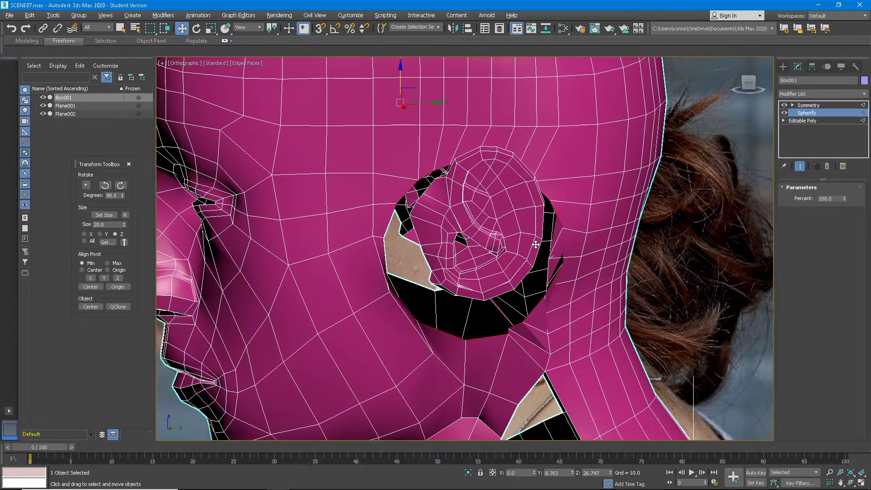
right_click(805, 117)
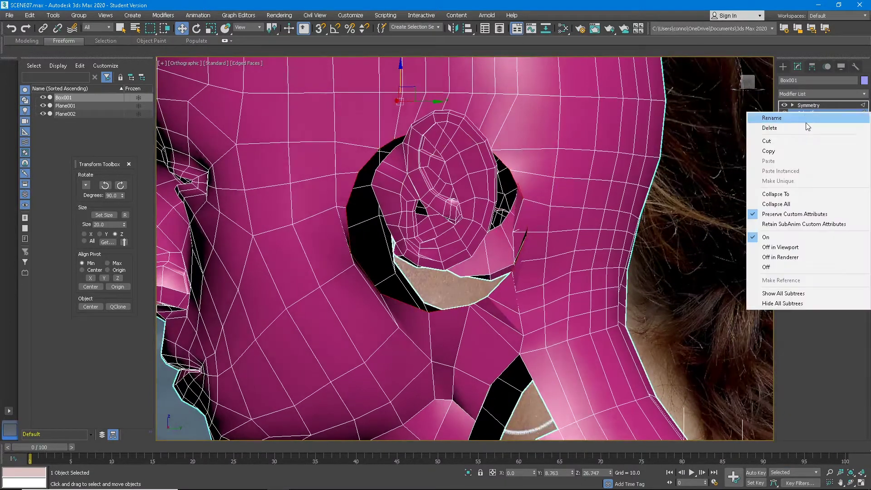
click(794, 194)
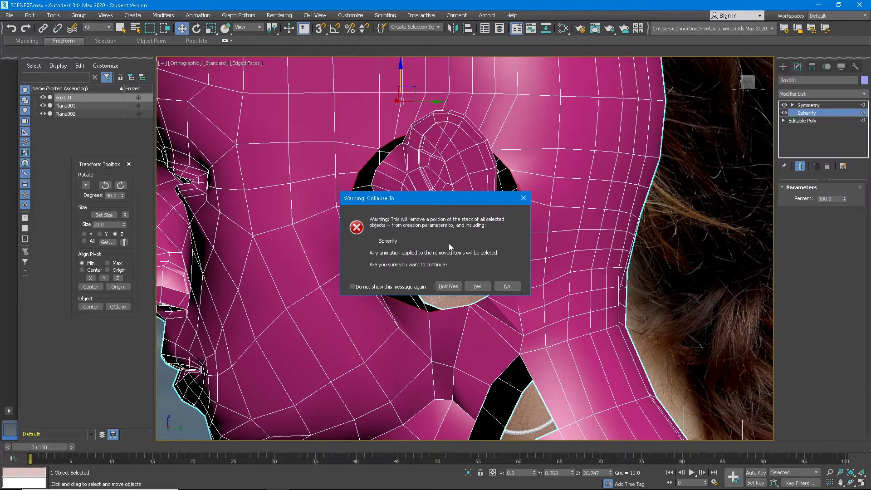
click(476, 286)
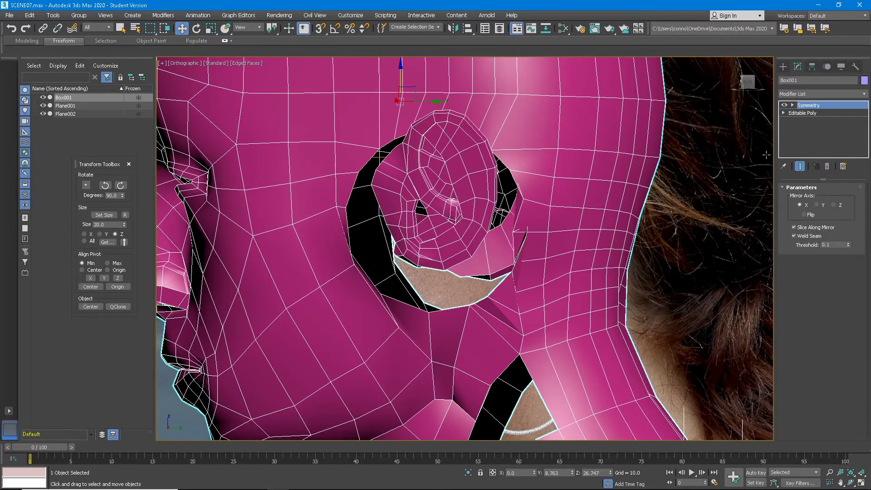
Scale the ear opening's border down vertically and move it up so it sits closely behind the ear
click(805, 113)
click(821, 199)
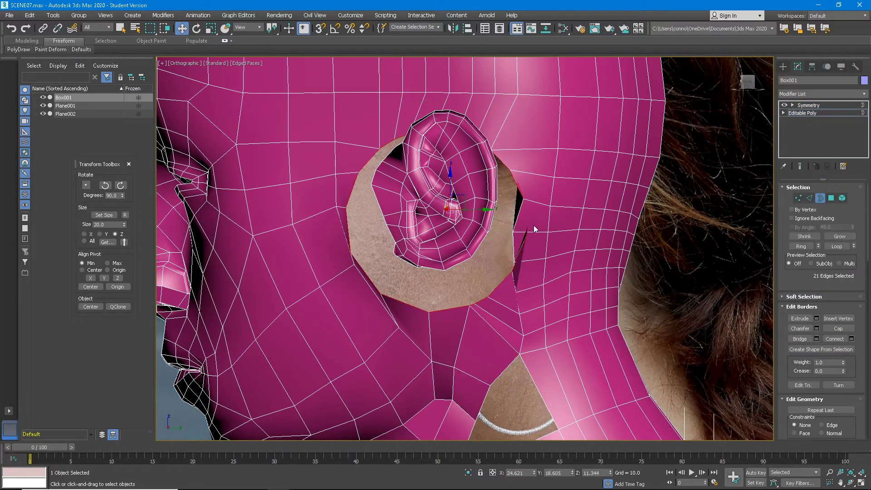
click(211, 29)
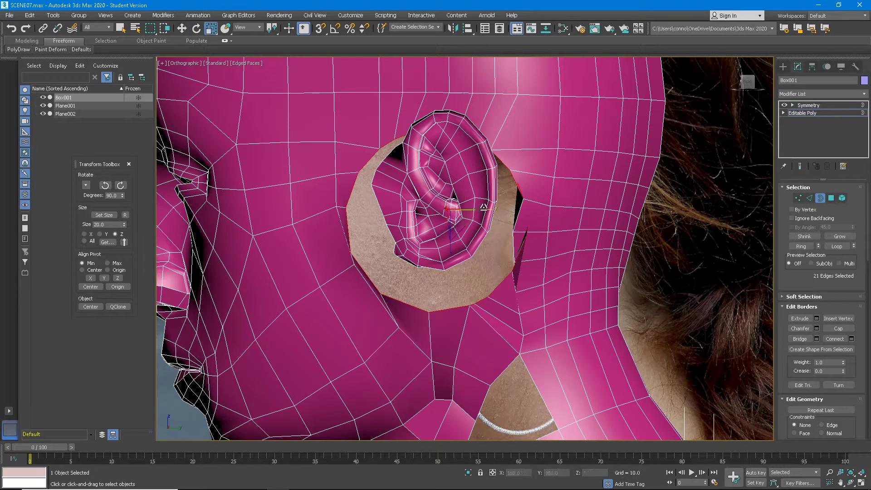
drag(451, 217, 451, 242)
mouse_move(514, 230)
alt+middle_down()
mouse_move(486, 226)
mouse_move(511, 225)
alt+middle_up()
key(w)
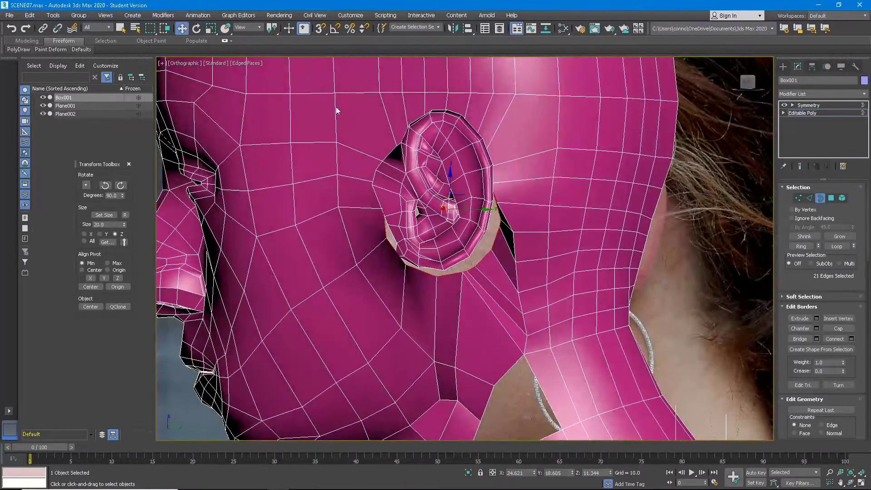
drag(463, 199, 456, 188)
alt+middle_drag(472, 179, 714, 214)
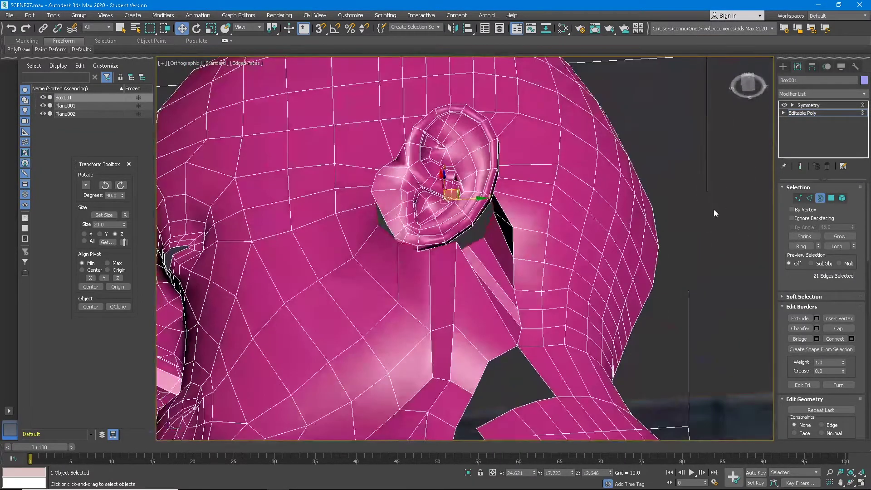
Convert the ear opening's border to its adjoining polygons, grow the selection and relax that area four times
scroll(784, 306, down, 2)
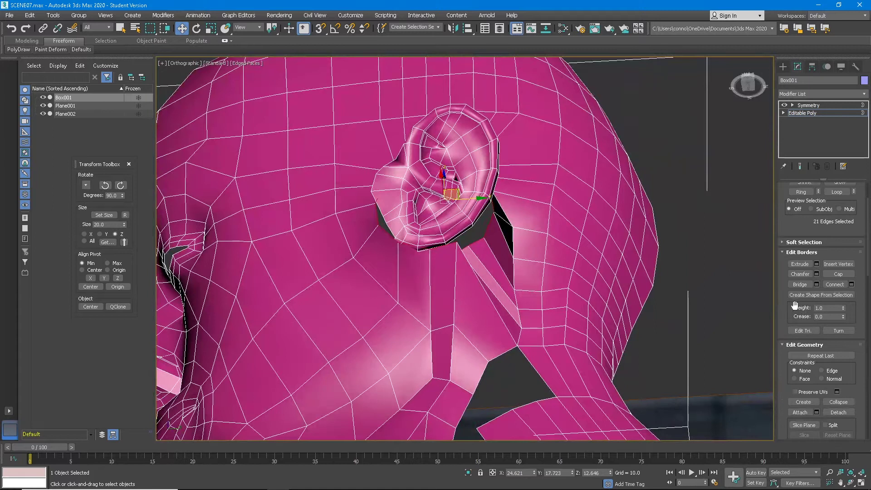
scroll(795, 305, down, 2)
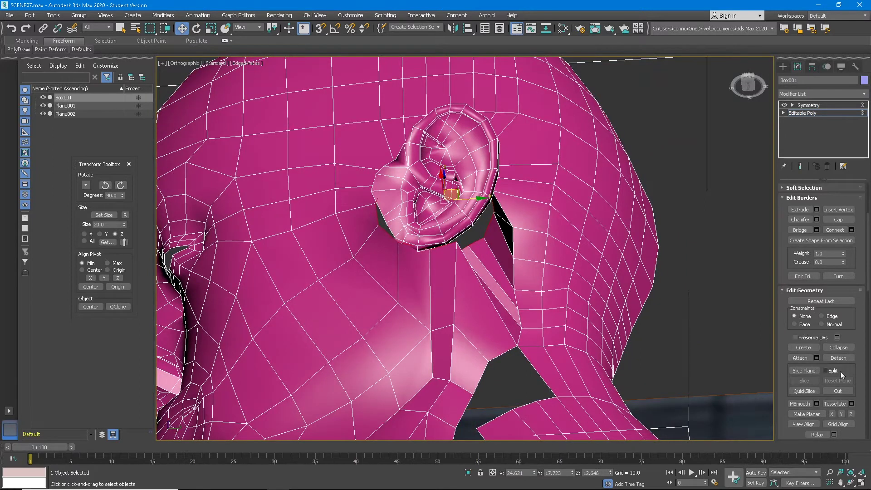
scroll(841, 371, down, 2)
scroll(835, 356, up, 6)
ctrl+click(831, 198)
click(840, 236)
scroll(843, 341, down, 7)
click(816, 358)
click(816, 358)
click(816, 358)
click(816, 358)
alt+middle_drag(558, 248, 556, 286)
middle_drag(426, 309, 444, 247)
scroll(432, 286, down, 2)
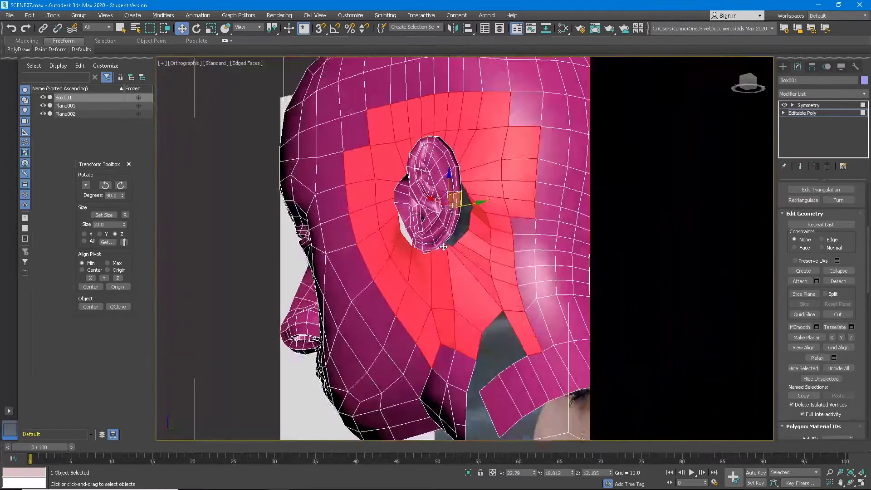
Select the distorted polygons directly behind the ear and delete them
click(482, 213)
scroll(481, 207, up, 2)
middle_drag(483, 210, 487, 254)
alt+middle_drag(488, 254, 504, 296)
scroll(475, 248, up, 4)
click(475, 248)
scroll(492, 271, down, 6)
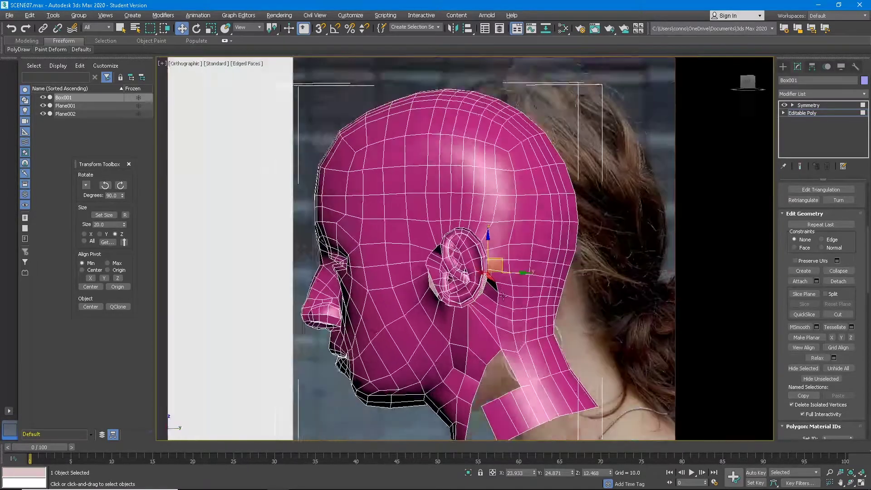
scroll(503, 295, up, 3)
drag(484, 265, 479, 268)
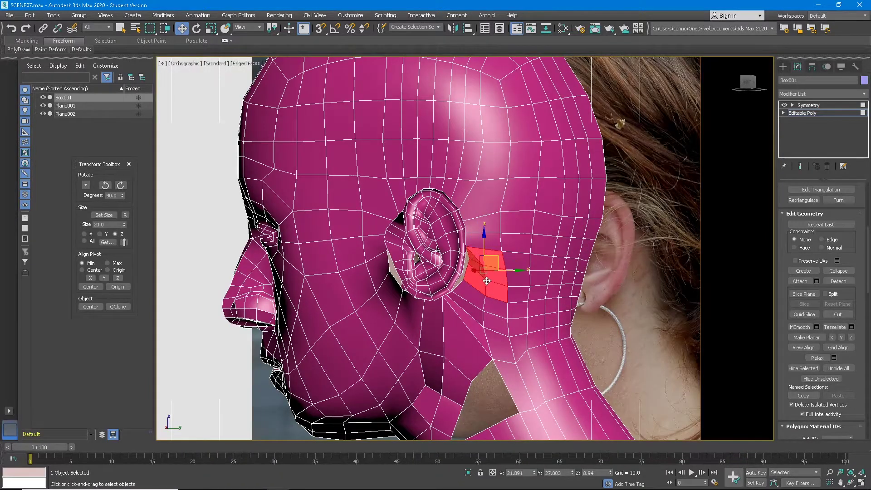
key(Delete)
key(ctrl+z)
Select the edge ring running up from the hole behind the ear and connect it with a new edge loop
mouse_move(482, 298)
alt+middle_down()
mouse_move(445, 280)
mouse_move(465, 322)
mouse_move(467, 289)
alt+middle_up()
key(1)
scroll(445, 287, up, 5)
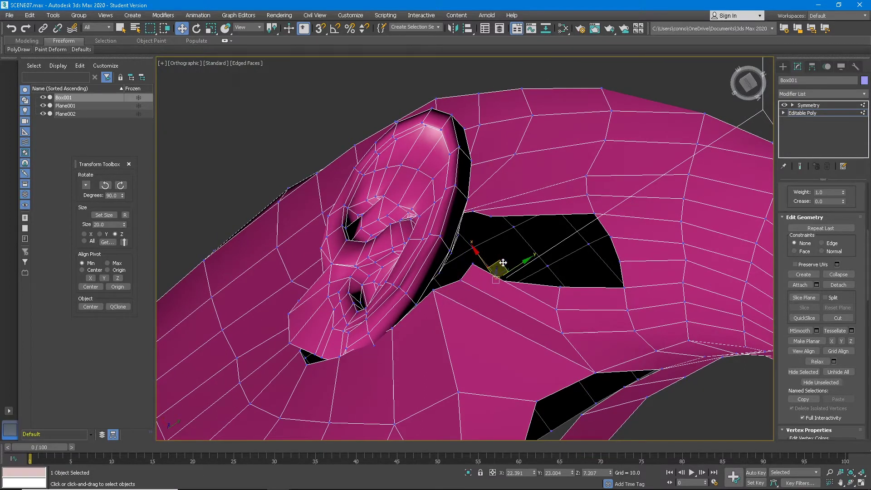
scroll(503, 254, down, 2)
click(504, 245)
mouse_move(504, 246)
alt+middle_down()
mouse_move(491, 301)
mouse_move(507, 278)
mouse_move(508, 318)
mouse_move(504, 310)
mouse_move(514, 327)
mouse_move(498, 333)
mouse_move(459, 282)
mouse_move(513, 251)
mouse_move(503, 202)
mouse_move(502, 263)
mouse_move(517, 251)
alt+middle_up()
click(483, 318)
key(2)
scroll(825, 228, up, 5)
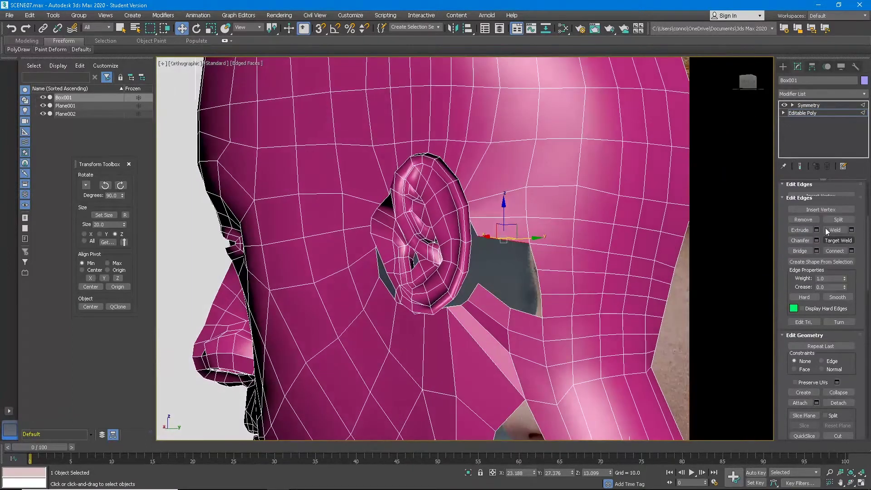
click(801, 247)
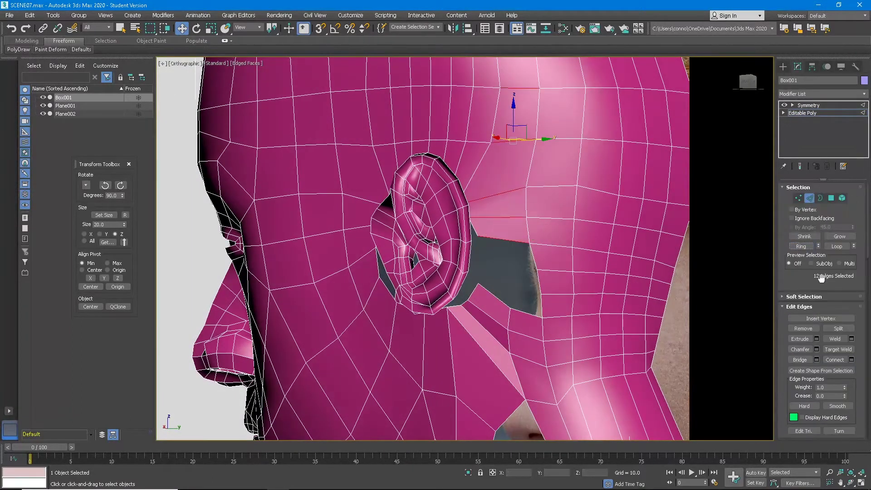
click(844, 358)
Bridge the two upper and two lower edges of the hole behind the ear with 1 segment
click(514, 242)
ctrl+click(496, 296)
ctrl+click(520, 305)
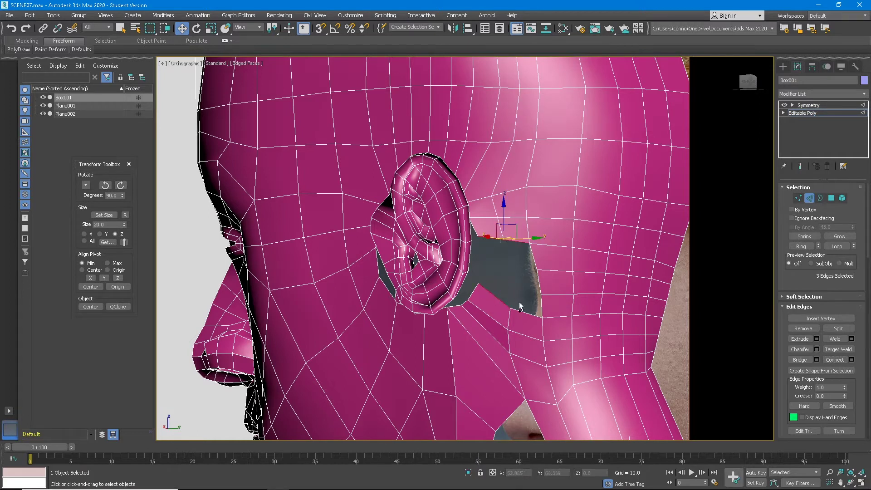
ctrl+click(525, 313)
click(817, 360)
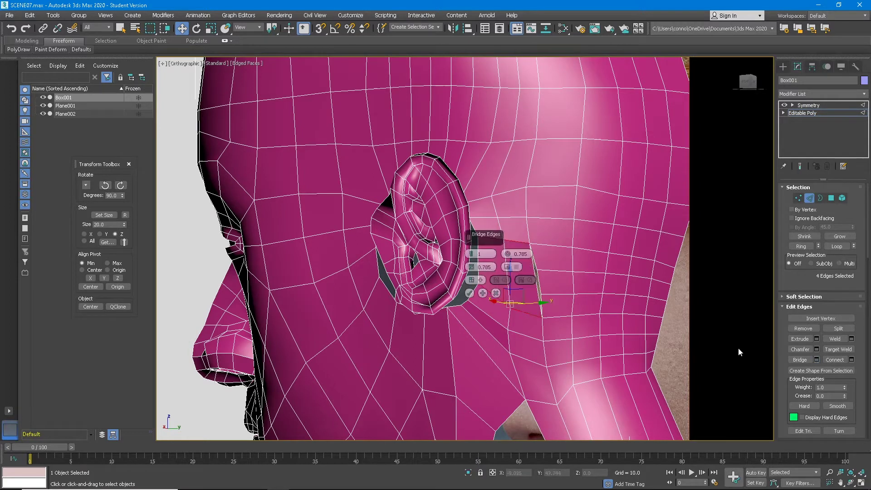
click(471, 293)
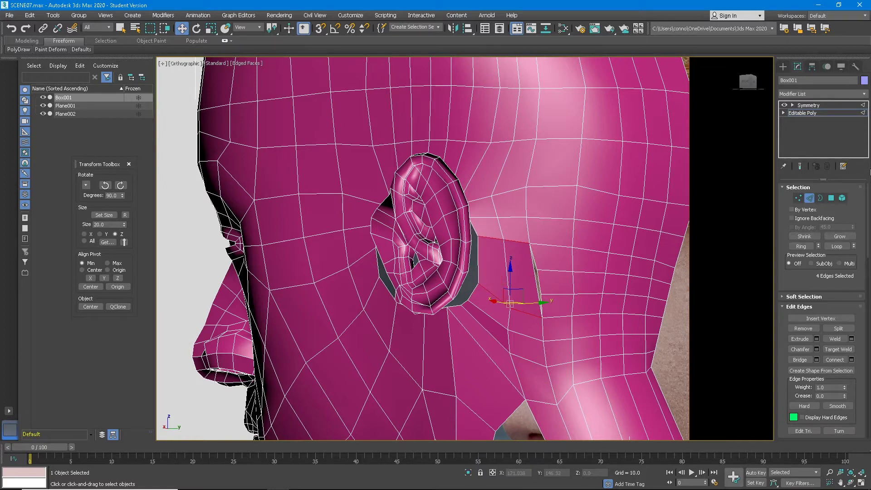
Select all open borders and examine the mesh around the ear for unjoined edges
click(820, 198)
scroll(483, 274, down, 5)
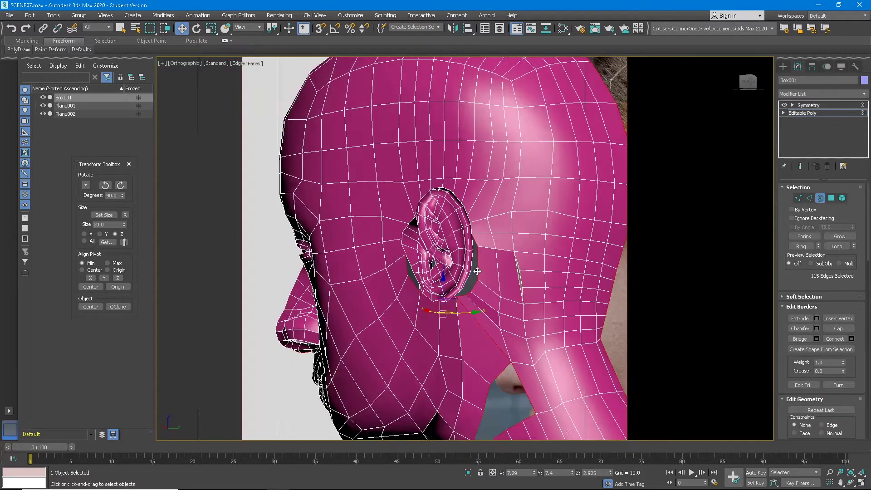
alt+middle_drag(481, 288, 509, 279)
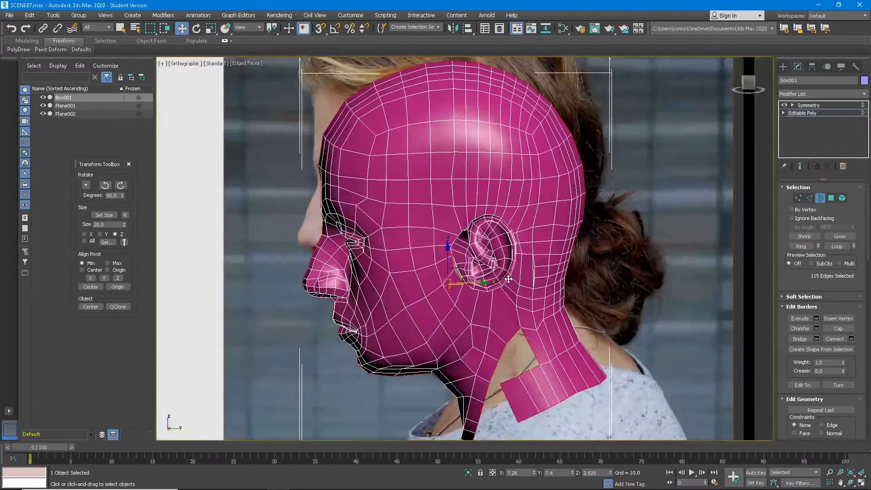
click(809, 198)
scroll(466, 292, up, 6)
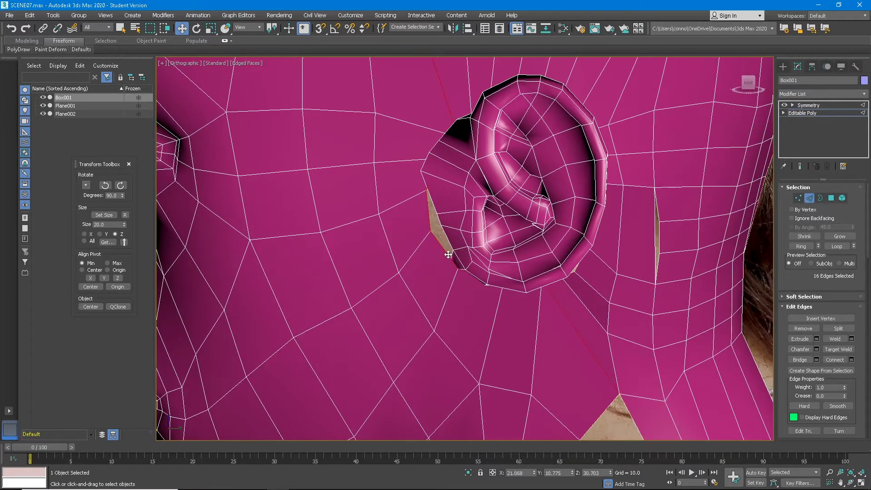
scroll(449, 254, down, 8)
alt+middle_drag(458, 227, 475, 185)
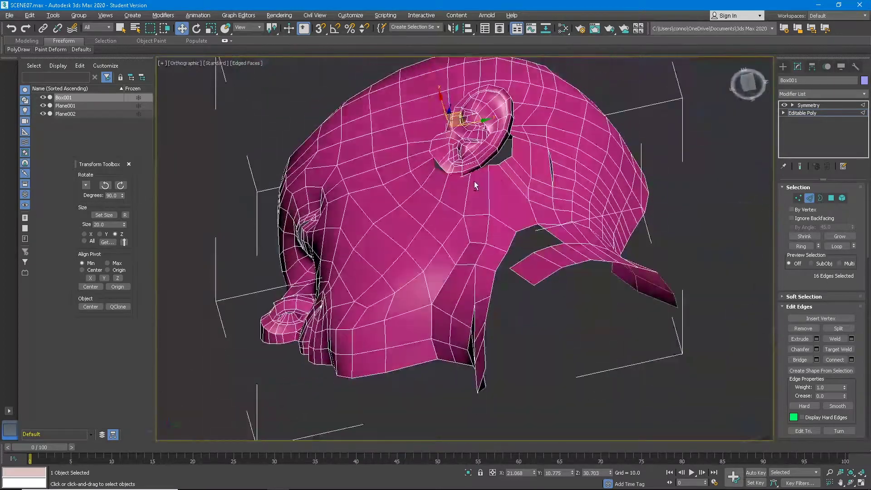
key(shift+z)
click(820, 198)
key(ctrl+a)
mouse_move(527, 181)
alt+middle_down()
mouse_move(525, 228)
mouse_move(516, 190)
alt+middle_up()
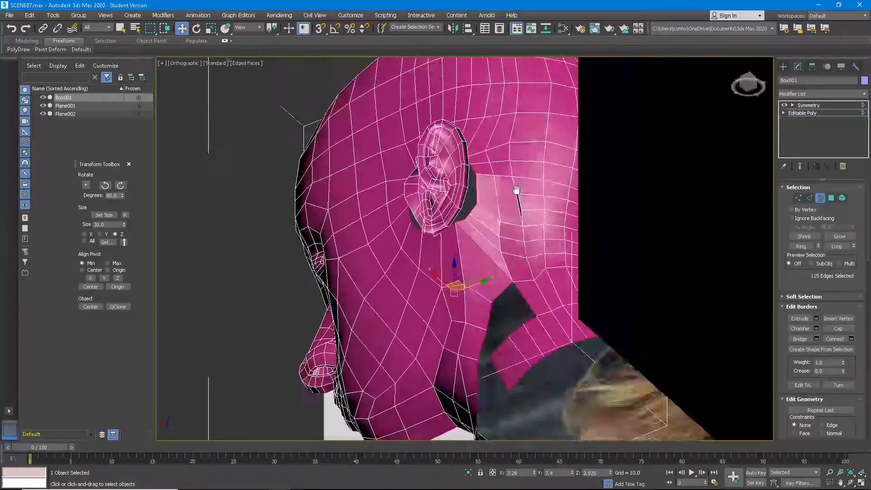
scroll(517, 189, up, 8)
scroll(395, 237, up, 5)
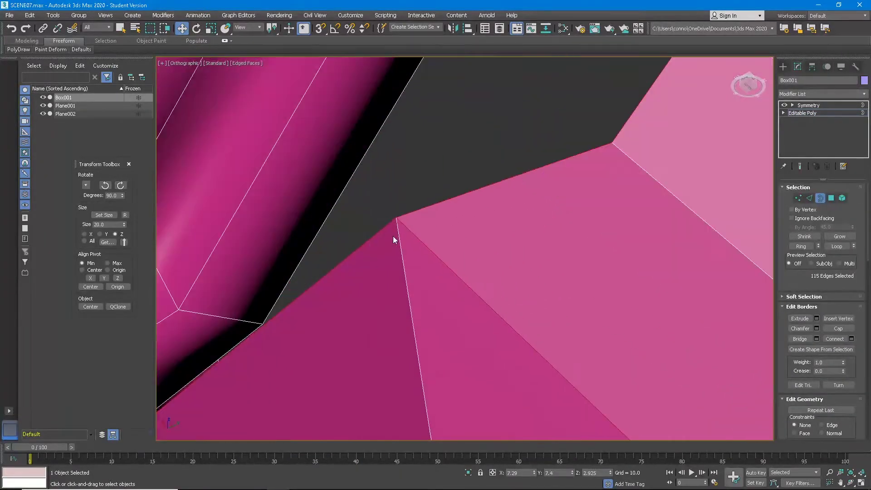
Weld the overlapping vertices at the lower rear corner of the ear opening with a 0.1 threshold
key(1)
drag(393, 200, 417, 175)
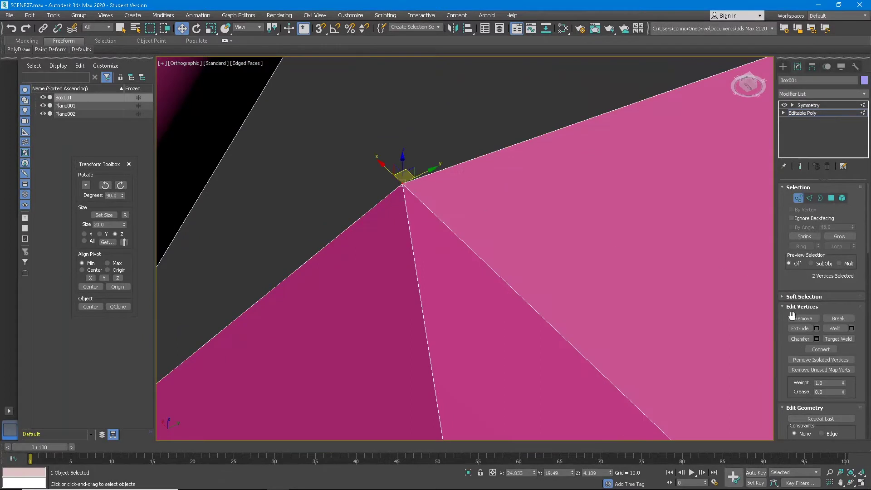
click(851, 329)
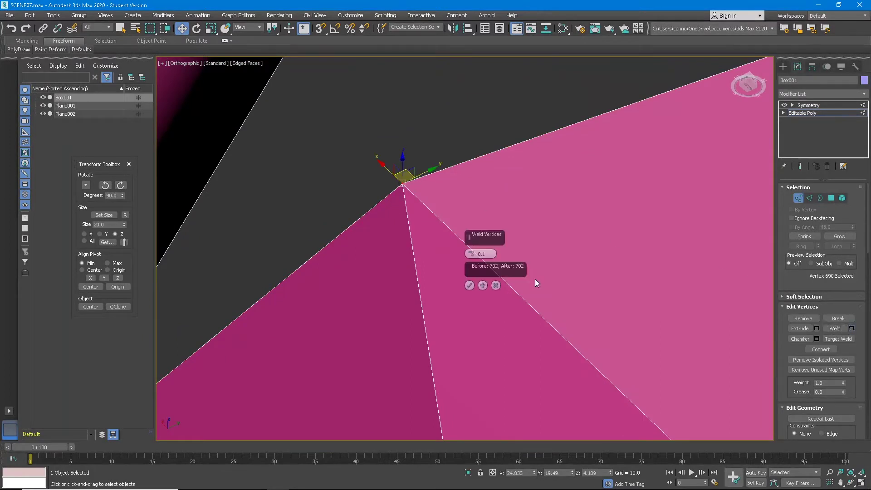
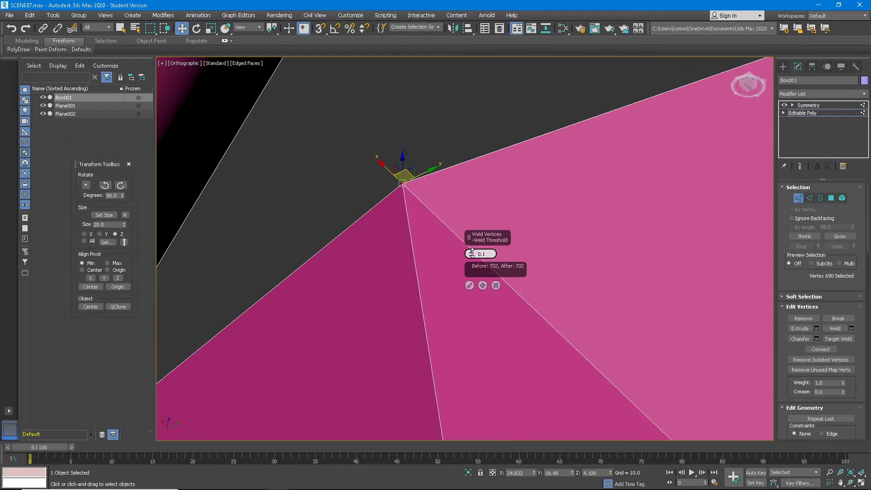
click(469, 286)
Examine the selected open borders around the ear, jaw and neck for the remaining split edge
scroll(586, 254, down, 2)
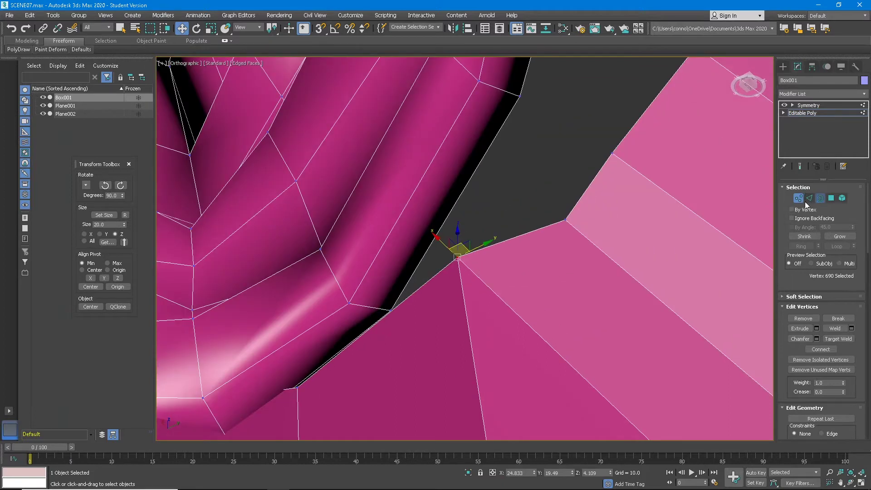
click(820, 198)
scroll(513, 239, down, 7)
middle_drag(575, 87, 596, 251)
scroll(589, 216, down, 2)
right_click(596, 251)
alt+middle_drag(512, 325, 547, 306)
middle_drag(547, 305, 518, 328)
scroll(530, 271, down, 4)
scroll(519, 330, down, 2)
alt+middle_drag(595, 361, 580, 301)
scroll(543, 242, up, 5)
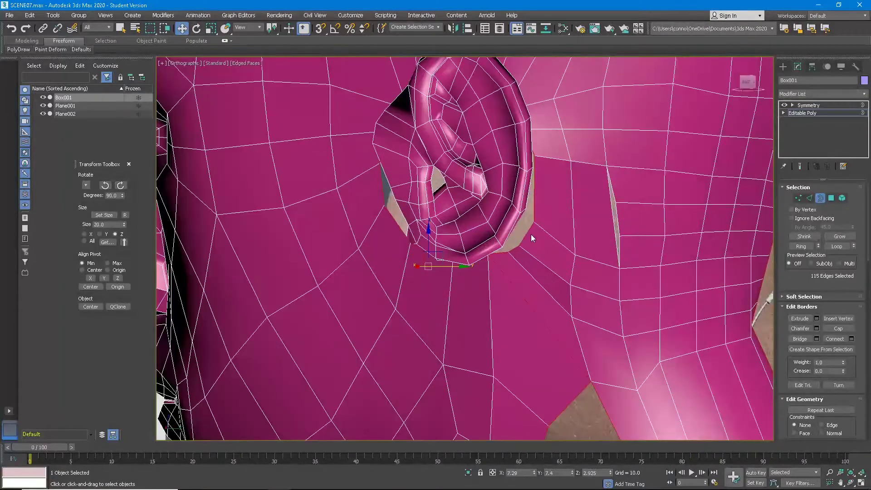
scroll(526, 274, down, 3)
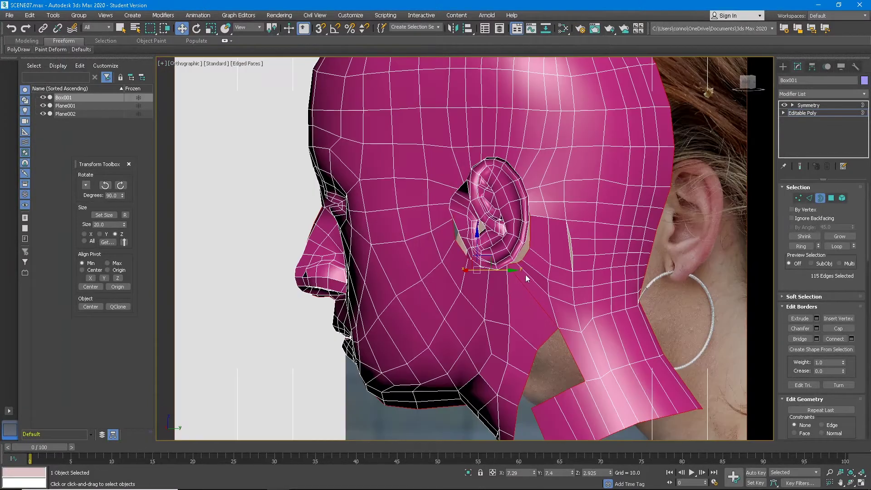
scroll(525, 268, up, 2)
Delete the faces on both sides of the split diagonal edge running from the earlobe down to the neck
click(809, 199)
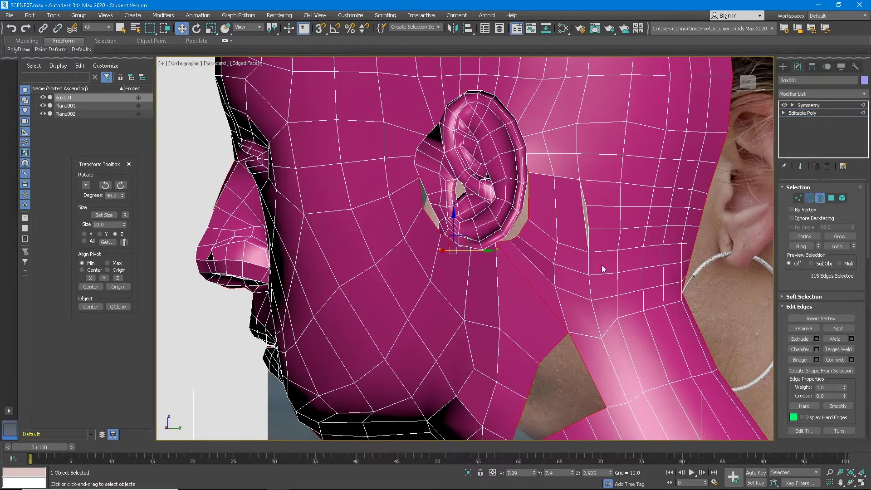
click(539, 292)
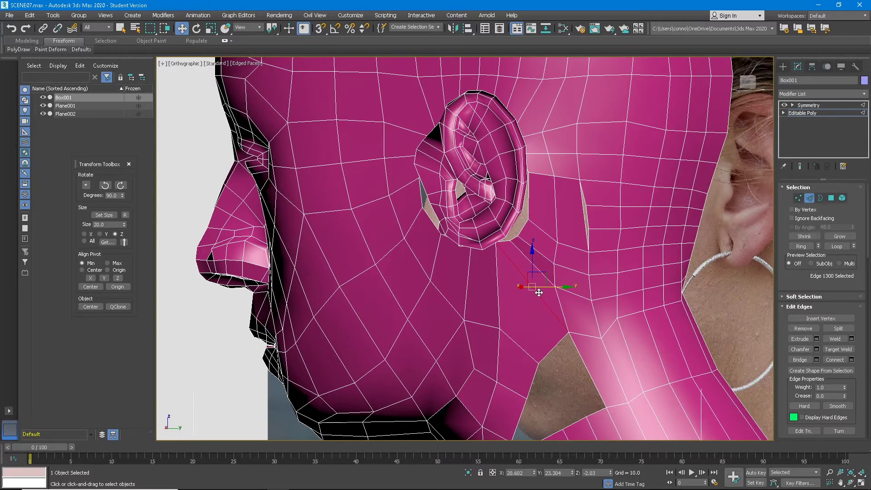
key(Delete)
click(539, 291)
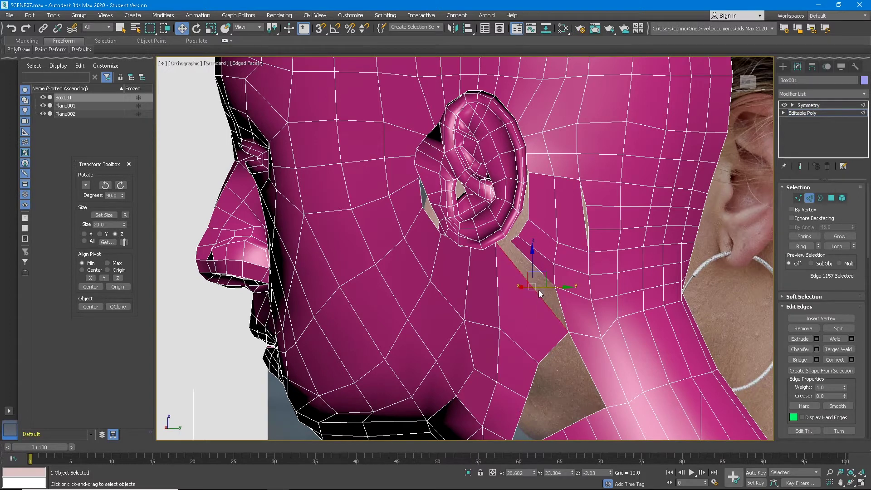
key(Delete)
Try bridging the two facing edges below the earlobe and check the ear opening's border
click(496, 277)
alt+middle_drag(496, 277, 522, 255)
ctrl+click(523, 254)
click(813, 360)
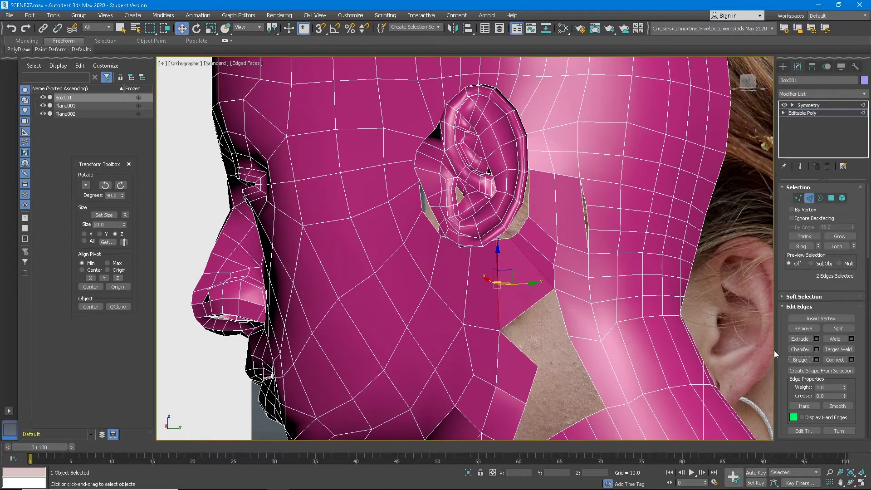
click(821, 199)
click(526, 224)
Delete the bridge face below the earlobe
alt+middle_drag(537, 191, 556, 298)
key(2)
click(535, 332)
alt+middle_drag(535, 332, 557, 303)
click(547, 298)
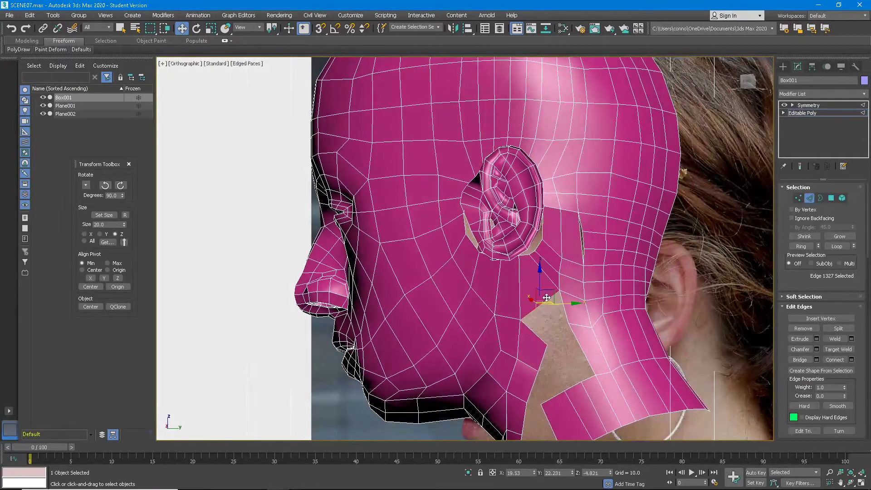
key(Delete)
Bridge the rear jaw edge up to the open edge behind the earlobe
click(545, 272)
alt+middle_drag(633, 216, 605, 245)
scroll(605, 245, up, 3)
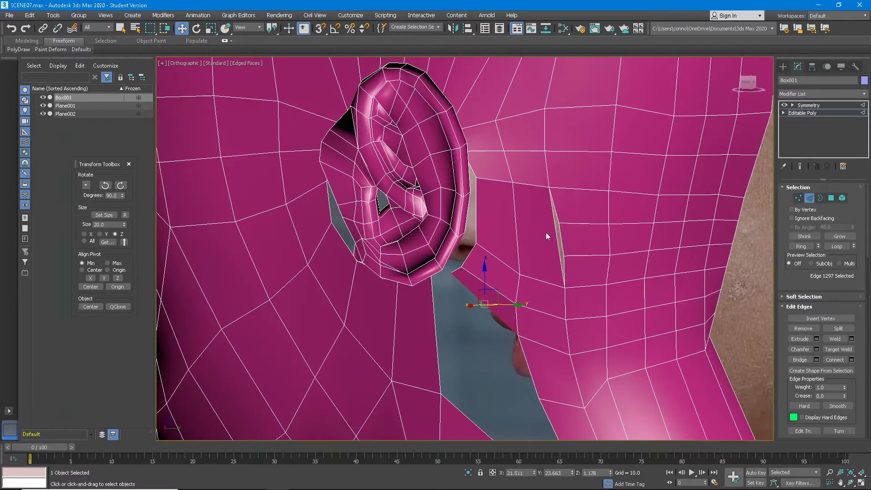
scroll(511, 285, down, 3)
middle_drag(507, 290, 509, 258)
click(800, 360)
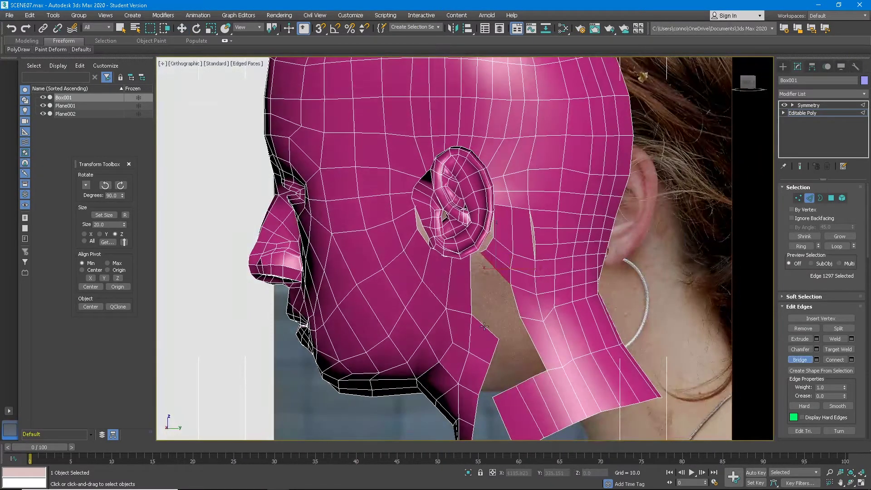
click(502, 273)
scroll(483, 248, up, 3)
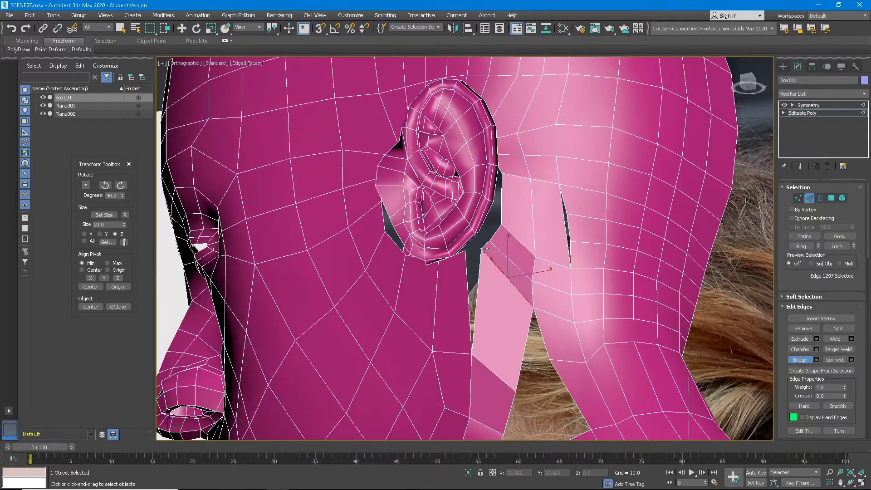
Target-weld the open cheek edge beneath the earlobe to the neighbouring rear jaw edge
right_click(482, 248)
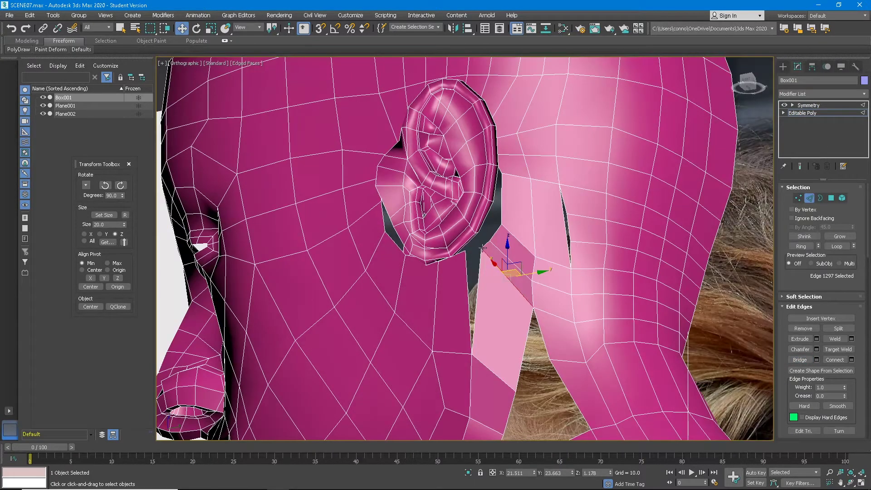
click(837, 349)
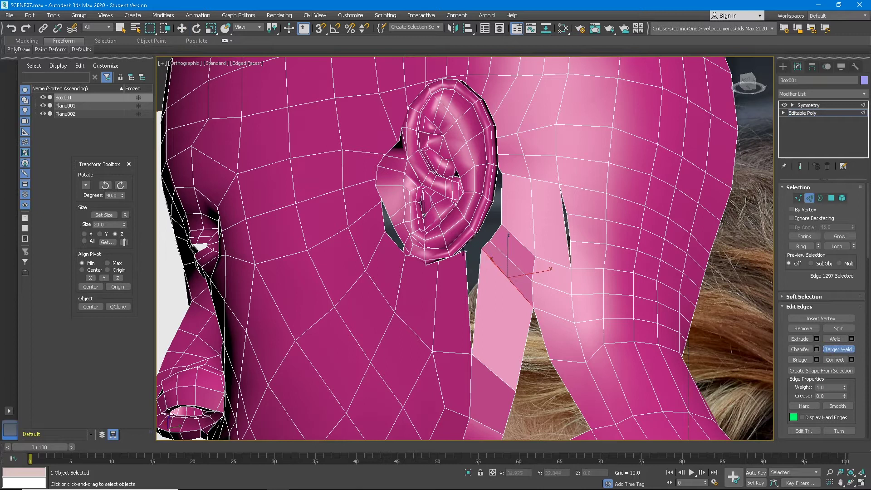
click(483, 250)
scroll(491, 271, down, 3)
alt+middle_drag(491, 271, 506, 289)
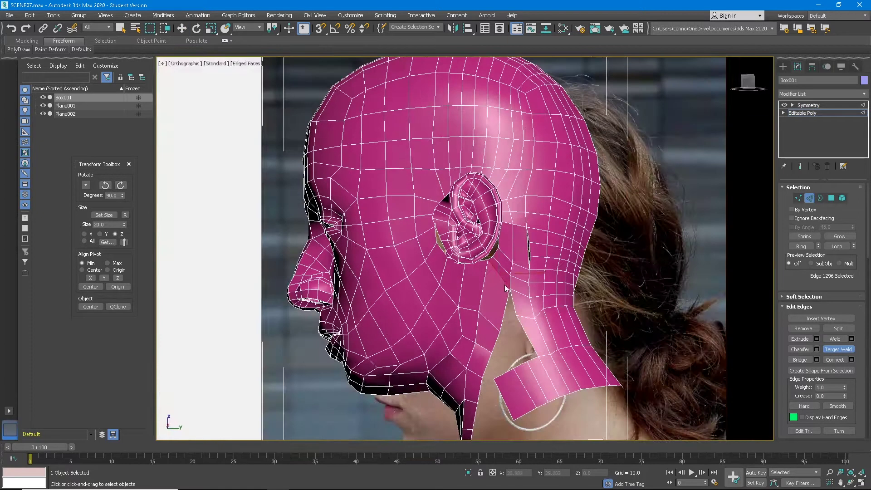
right_click(506, 288)
Select the ear opening's border on the head and check its edges and the slit behind the ear
click(821, 198)
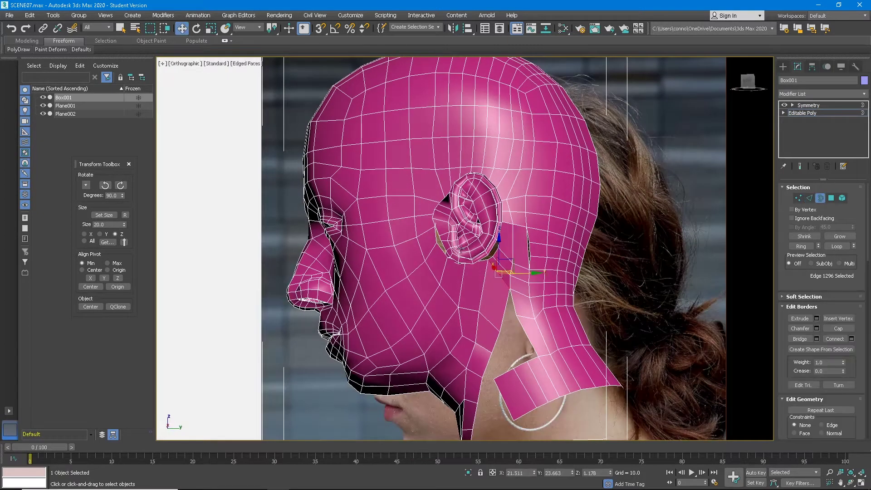
click(498, 248)
scroll(498, 250, up, 5)
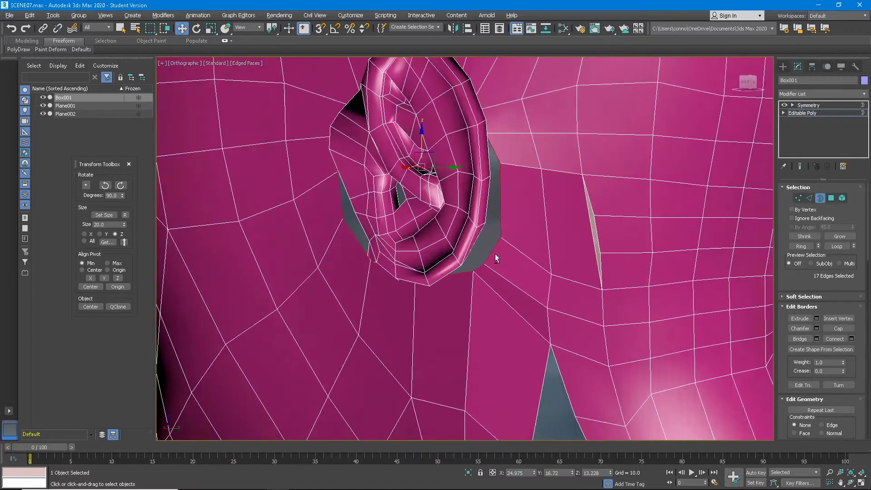
scroll(495, 254, down, 2)
alt+middle_drag(506, 252, 542, 240)
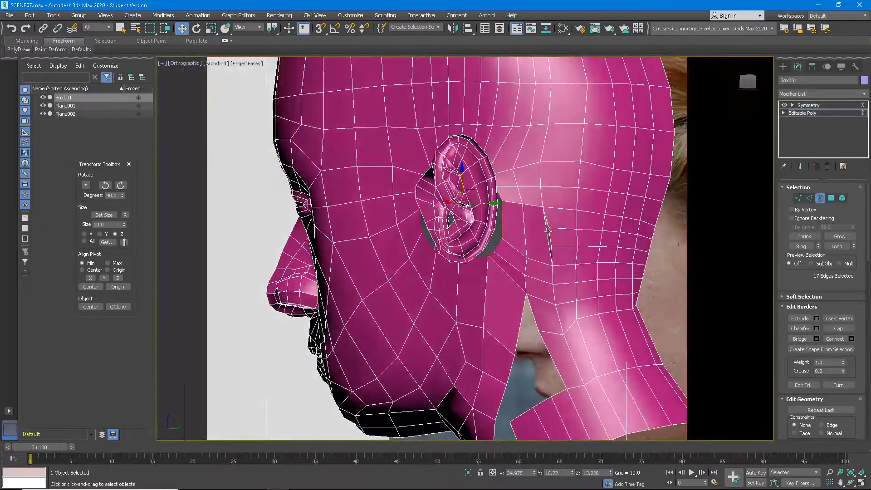
scroll(518, 223, up, 2)
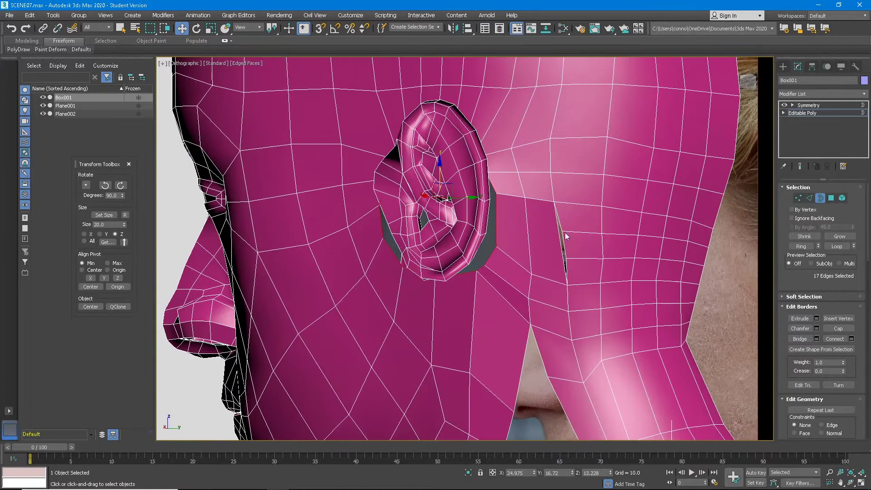
Connect the three vertical edges behind the ear with one segment
key(2)
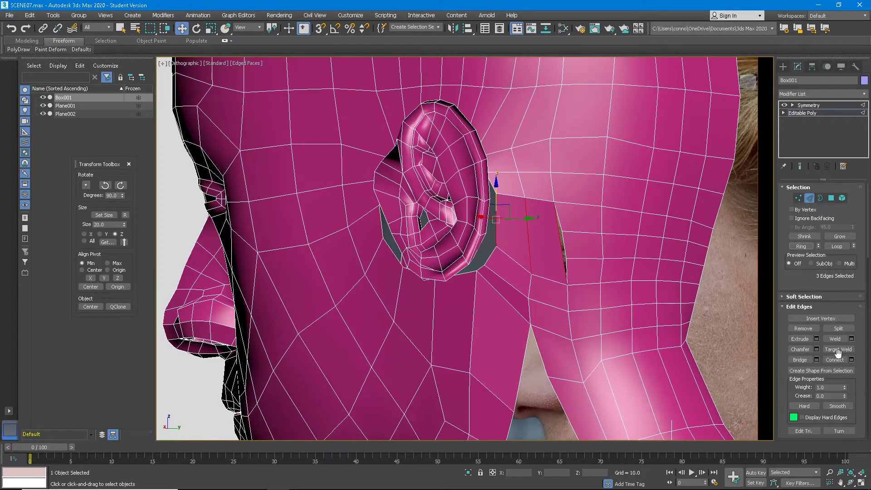
click(852, 360)
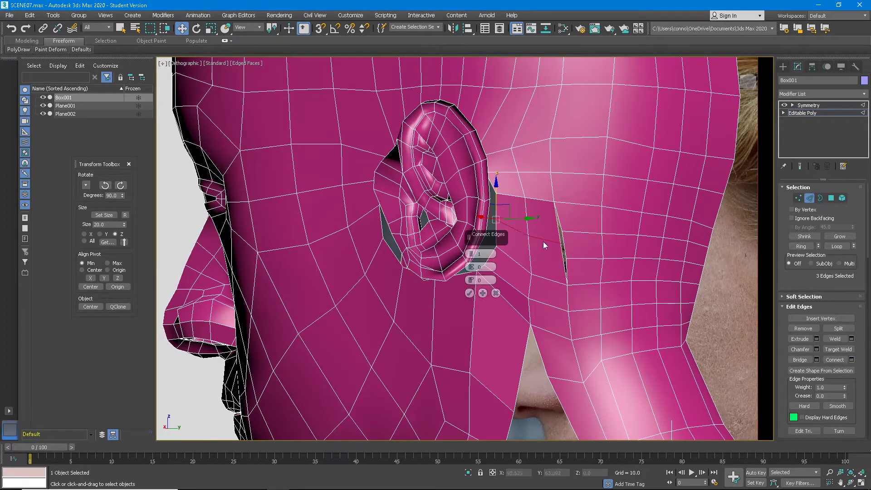
click(470, 293)
Weld the facing vertices along the slit behind the ear using a weld threshold of 0.769
key(1)
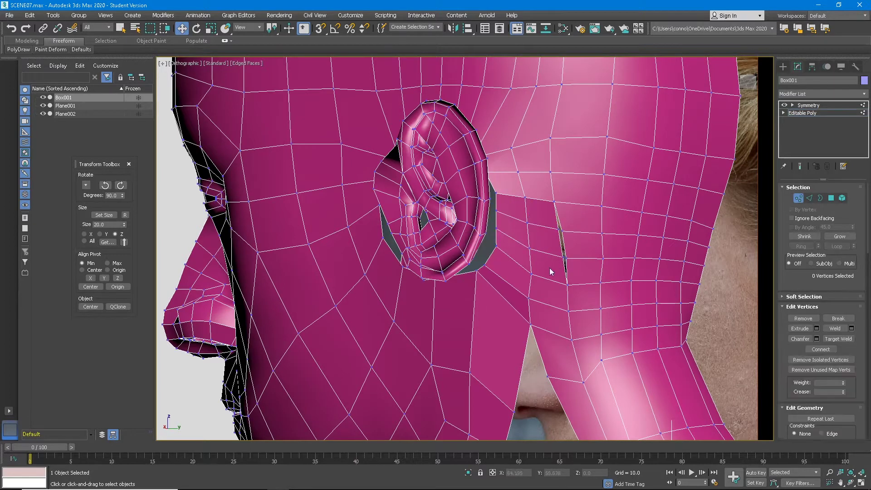
drag(579, 225, 579, 225)
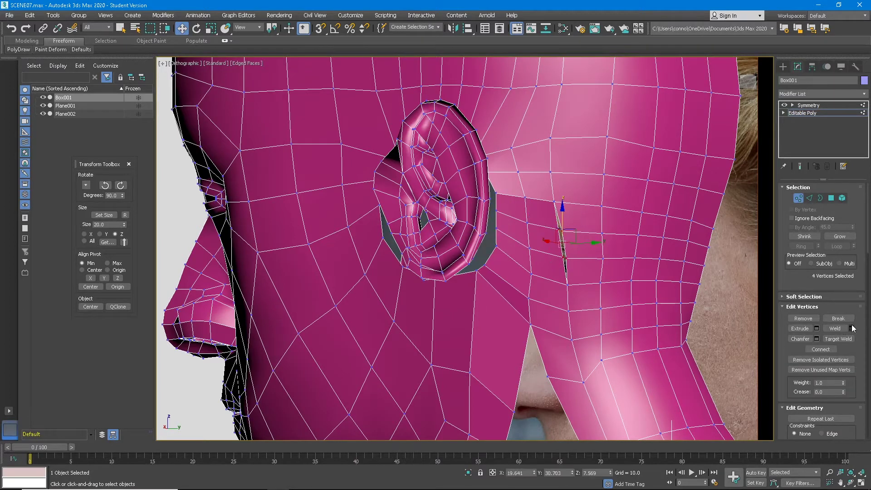
click(852, 328)
drag(472, 254, 472, 247)
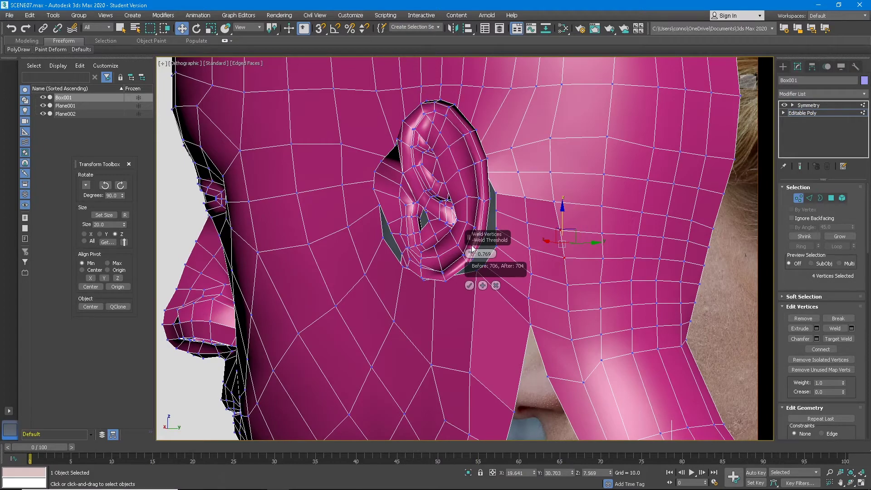
click(469, 285)
Examine the head and ear area from several angles, with the Symmetry end result shown and hidden
alt+middle_drag(498, 255, 517, 287)
scroll(517, 288, down, 3)
alt+middle_drag(525, 239, 529, 292)
scroll(529, 292, up, 3)
scroll(530, 294, down, 5)
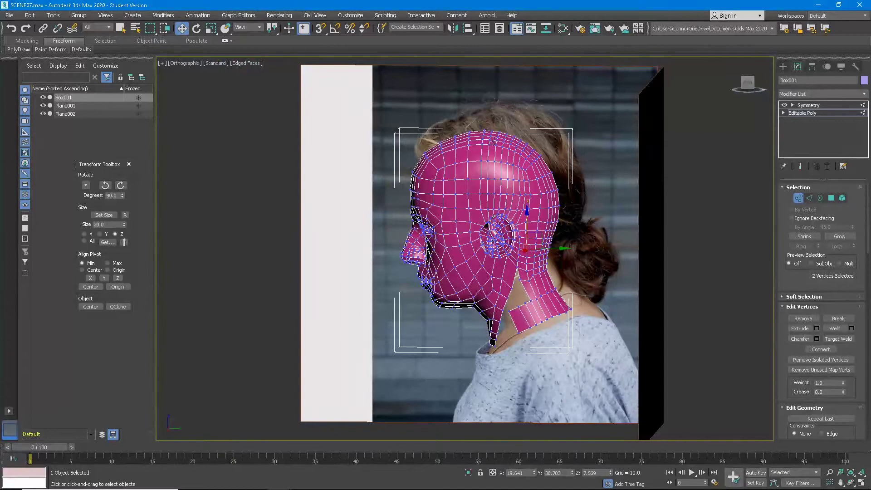
alt+middle_drag(494, 142, 529, 190)
alt+middle_drag(529, 162, 538, 159)
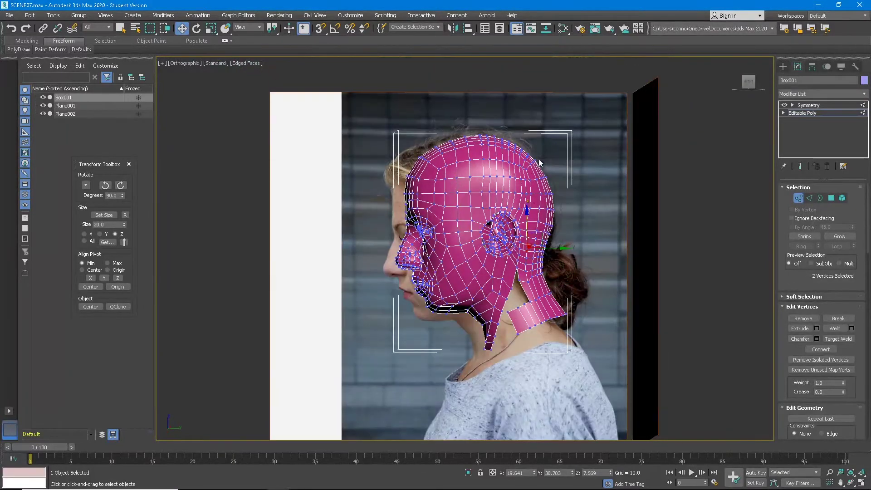
scroll(537, 205, up, 5)
alt+middle_drag(512, 230, 520, 233)
middle_drag(511, 236, 793, 222)
scroll(503, 200, down, 4)
click(801, 166)
alt+middle_drag(699, 192, 475, 211)
scroll(474, 212, up, 6)
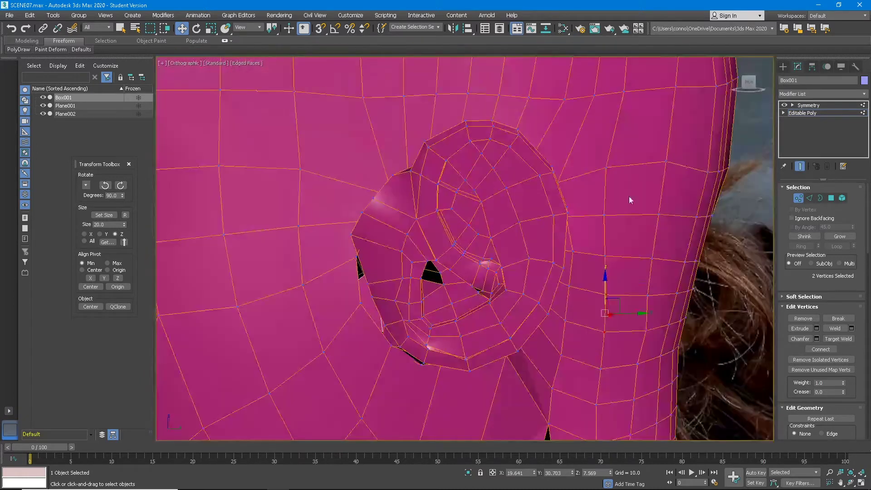
click(800, 167)
Move the ear's front border vertices down to line up with the matching vertices of the head's opening
key(2)
click(368, 204)
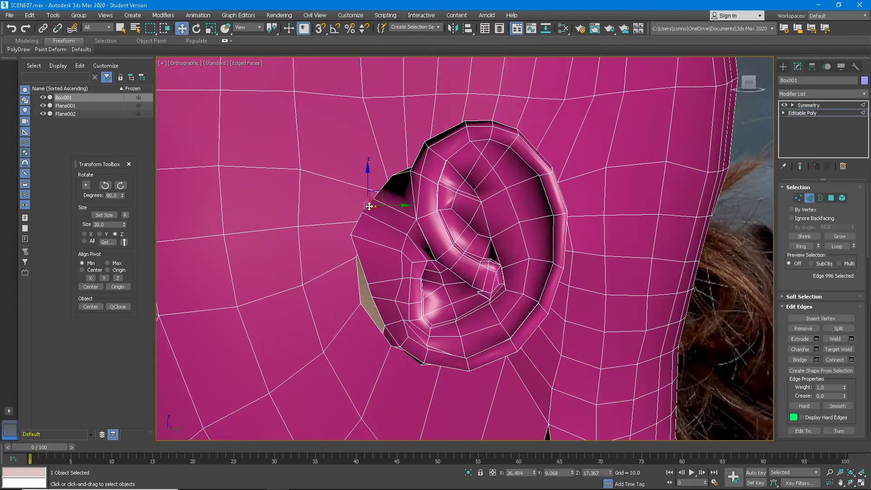
alt+middle_drag(368, 204, 357, 274)
scroll(356, 274, up, 3)
key(1)
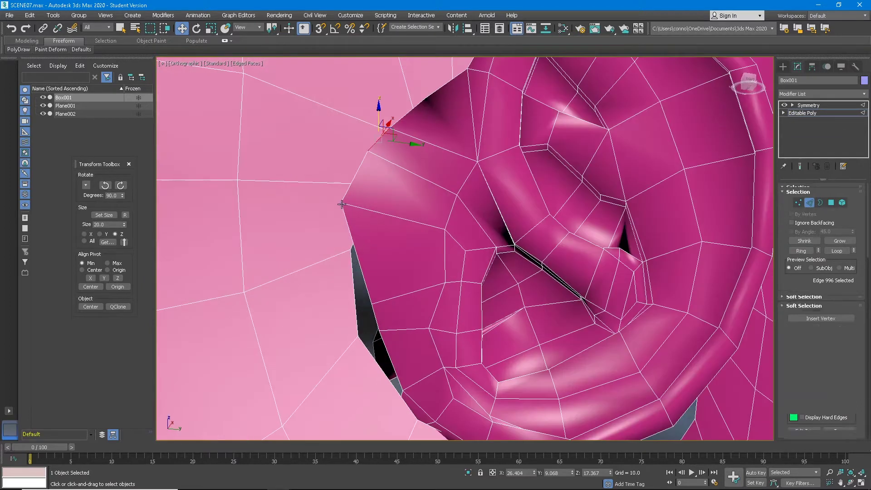
click(343, 206)
drag(343, 206, 377, 236)
click(370, 152)
drag(371, 152, 386, 189)
drag(402, 142, 396, 174)
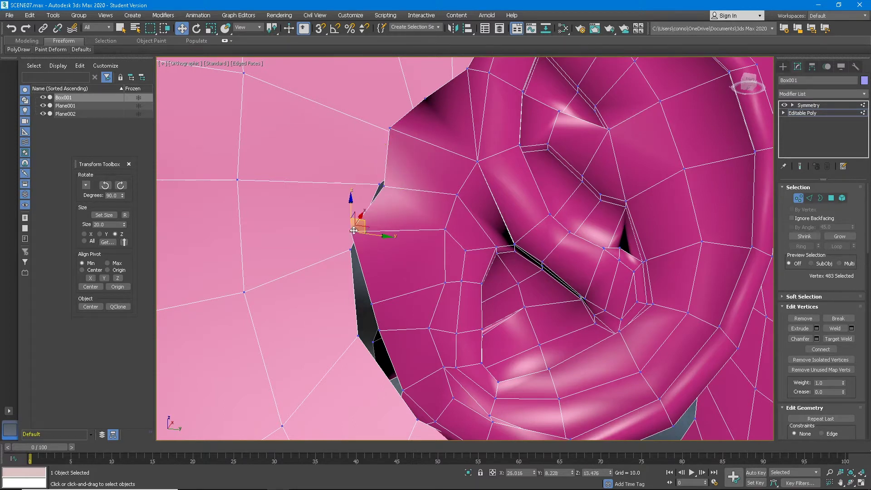
drag(354, 231, 360, 259)
Bridge the ear's front border edge to the facing edge of the head's opening
key(2)
click(374, 213)
ctrl+click(367, 214)
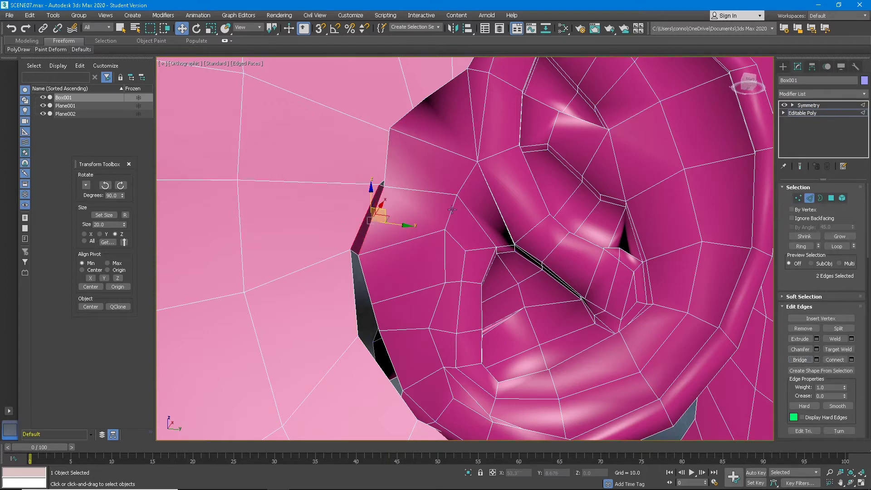
alt+middle_drag(407, 241, 415, 260)
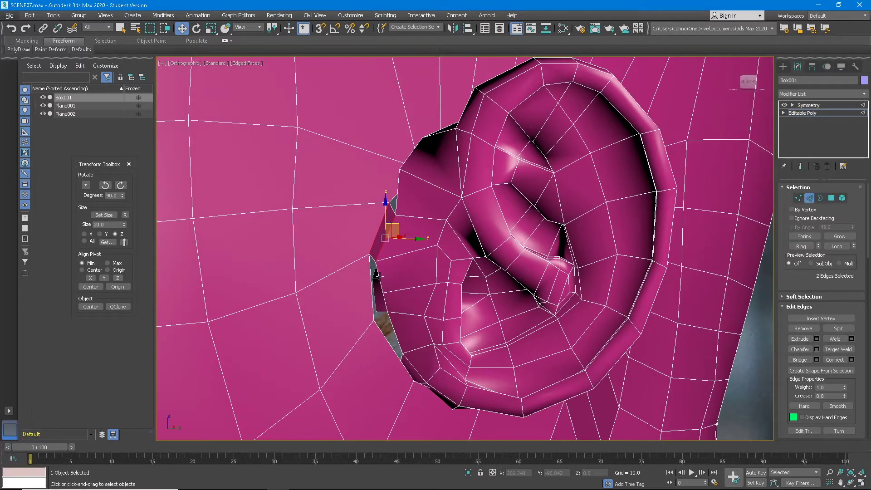
Bridge the remaining open edges between the ear and head, using the whole joined border minus the first bridge's end edges
click(821, 199)
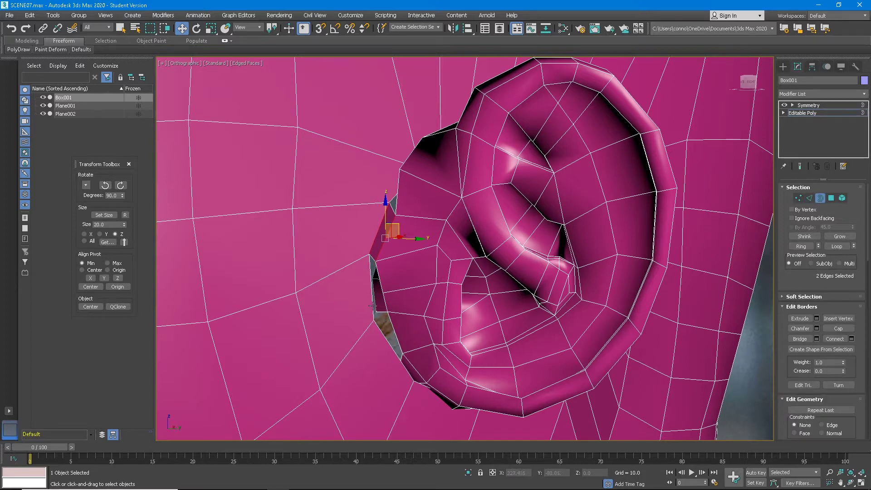
click(373, 305)
scroll(398, 220, up, 6)
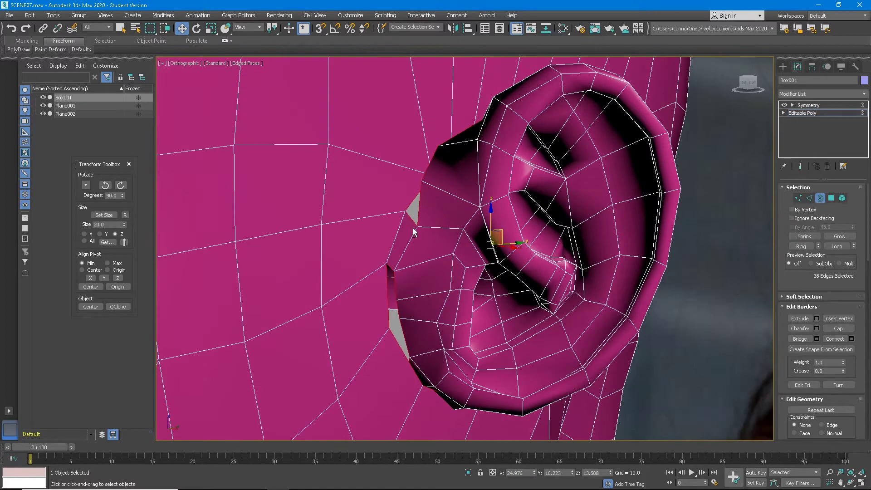
click(810, 198)
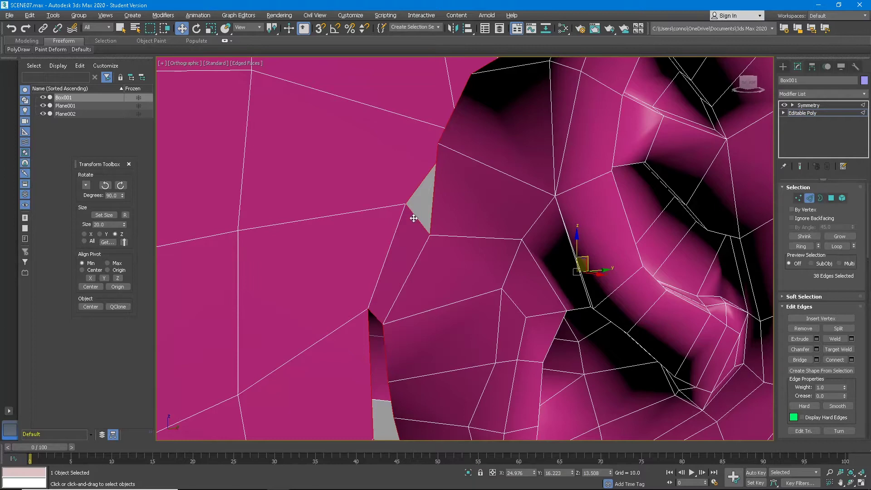
alt+click(375, 315)
scroll(456, 274, down, 6)
alt+middle_drag(472, 263, 408, 232)
scroll(420, 220, up, 4)
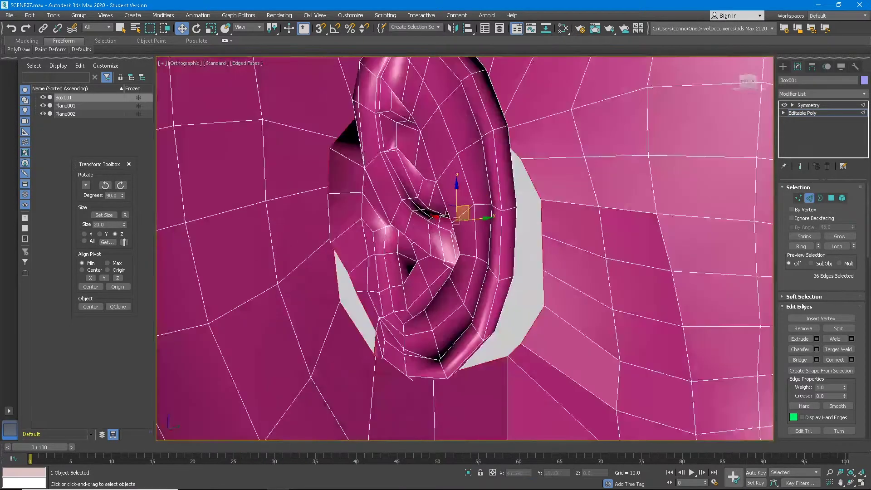
click(816, 359)
alt+middle_drag(656, 300, 543, 272)
click(471, 292)
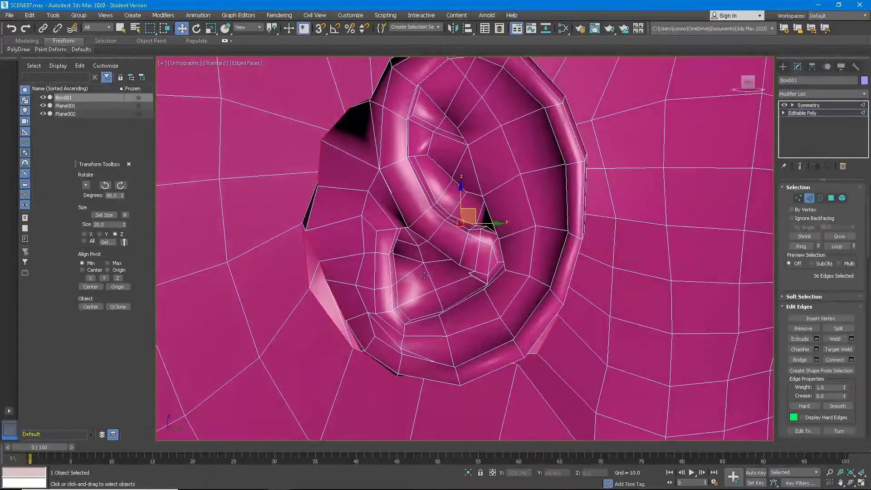
Inspect the bridged faces around and behind the ear
alt+middle_drag(470, 286, 435, 254)
scroll(395, 254, down, 2)
alt+middle_drag(409, 218, 473, 224)
click(474, 222)
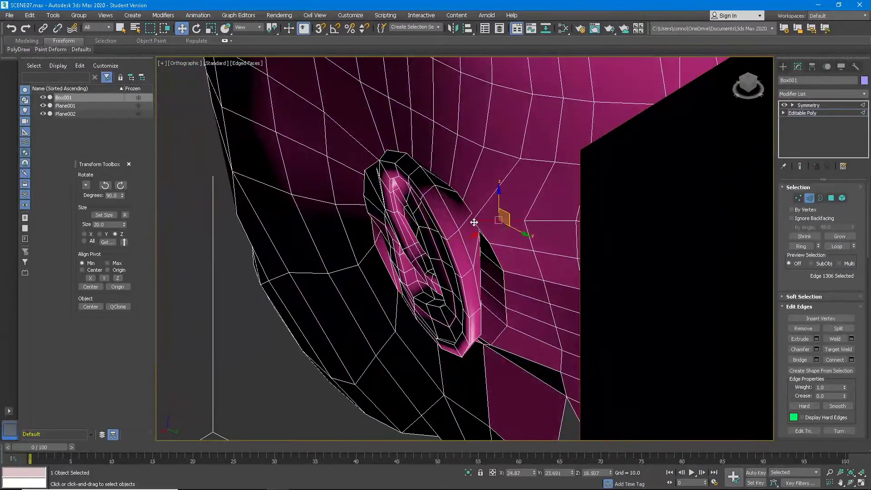
key(ctrl+z)
alt+middle_drag(494, 239, 546, 216)
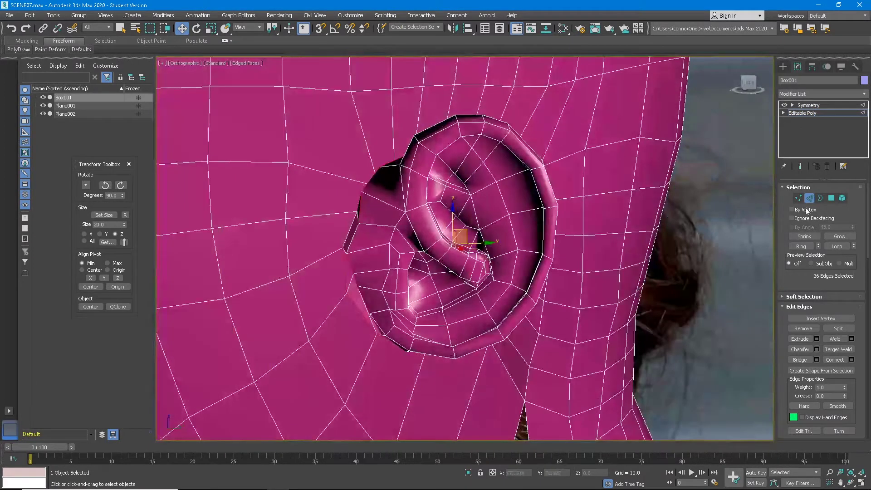
Select the ring of polygons surrounding the ear and relax it three times
click(832, 199)
scroll(838, 265, down, 3)
alt+middle_drag(503, 260, 383, 247)
ctrl+click(367, 236)
ctrl+click(341, 230)
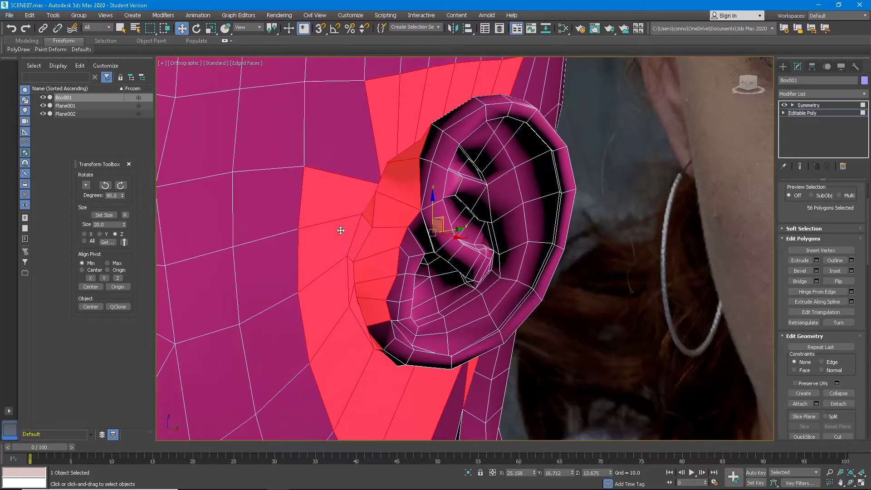
scroll(794, 305, down, 5)
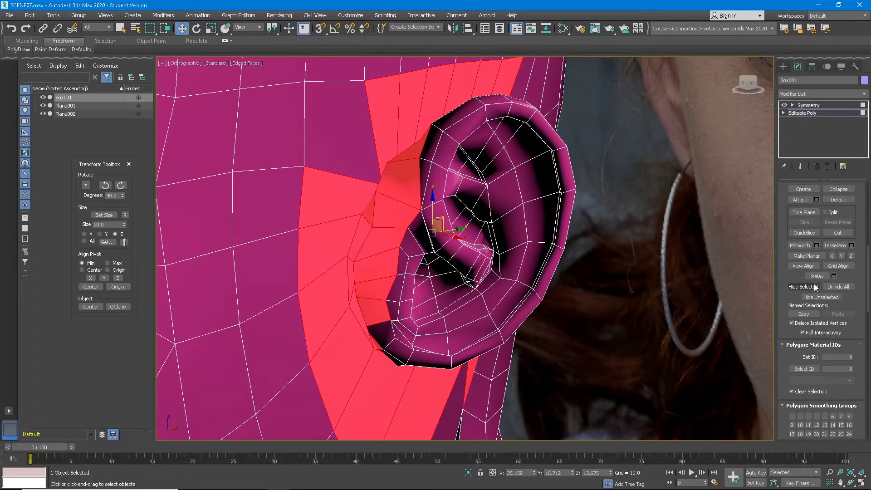
click(817, 275)
click(817, 275)
click(817, 275)
Select the head polygons running from behind the earlobe, beneath the ear and up in front of it
alt+middle_drag(622, 259, 501, 285)
scroll(830, 214, up, 12)
alt+middle_drag(530, 285, 564, 234)
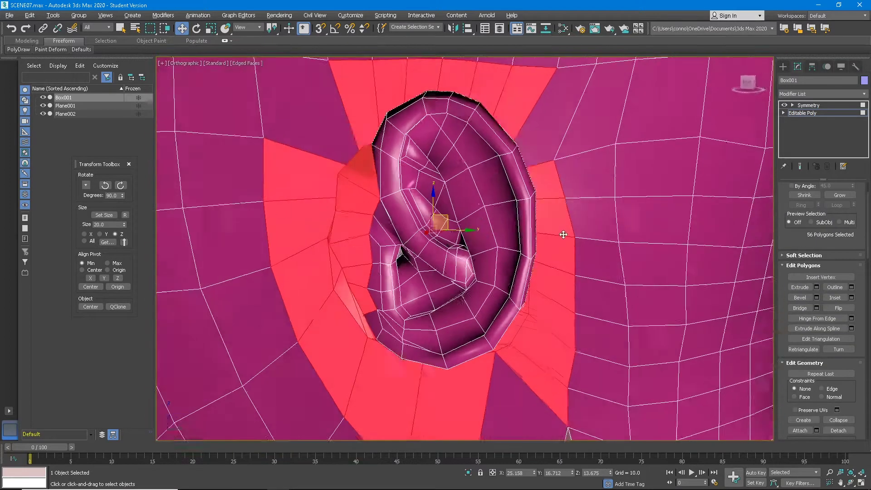
scroll(563, 235, down, 5)
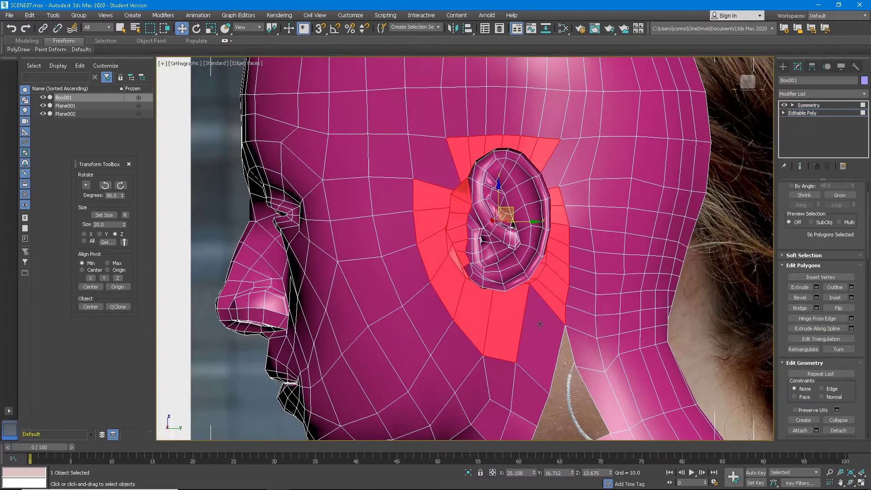
click(540, 324)
ctrl+click(505, 309)
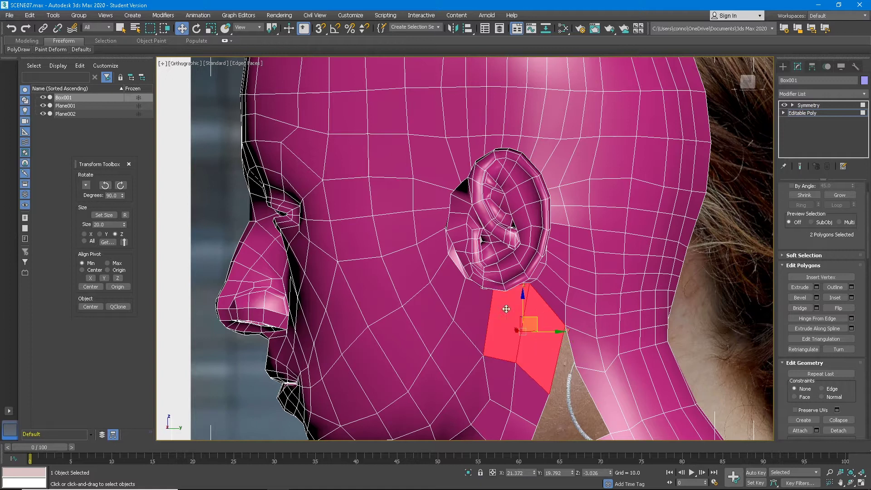
ctrl+click(469, 304)
ctrl+click(443, 265)
ctrl+click(452, 284)
ctrl+click(431, 229)
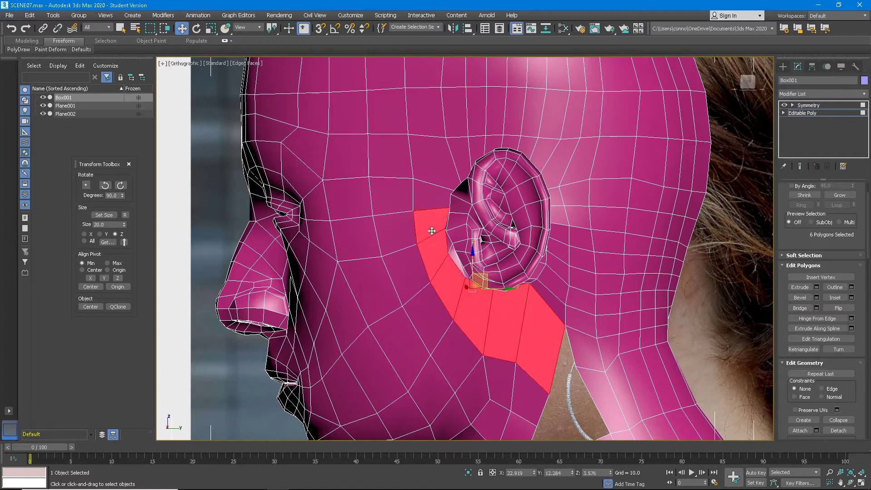
Complete the polygon selection encircling the ear by adding the polygons in front of, above, behind and below it
ctrl+click(431, 198)
ctrl+click(436, 167)
ctrl+click(460, 158)
ctrl+click(477, 152)
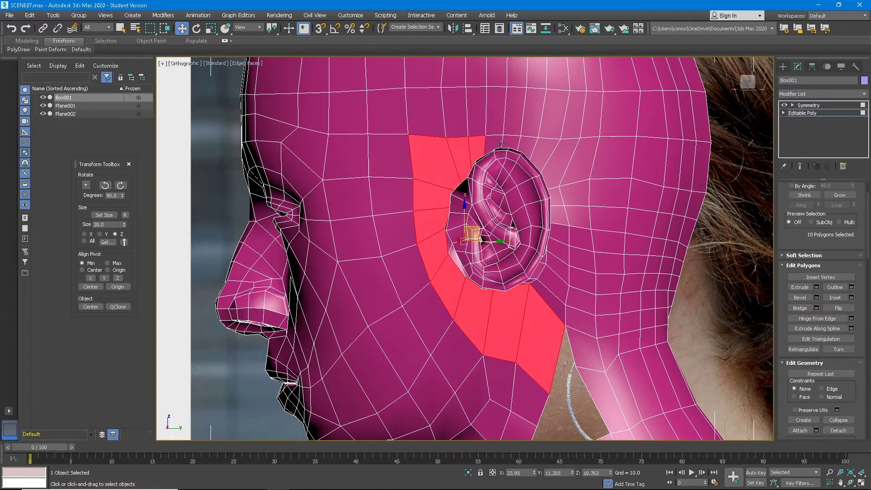
ctrl+click(511, 143)
ctrl+click(522, 144)
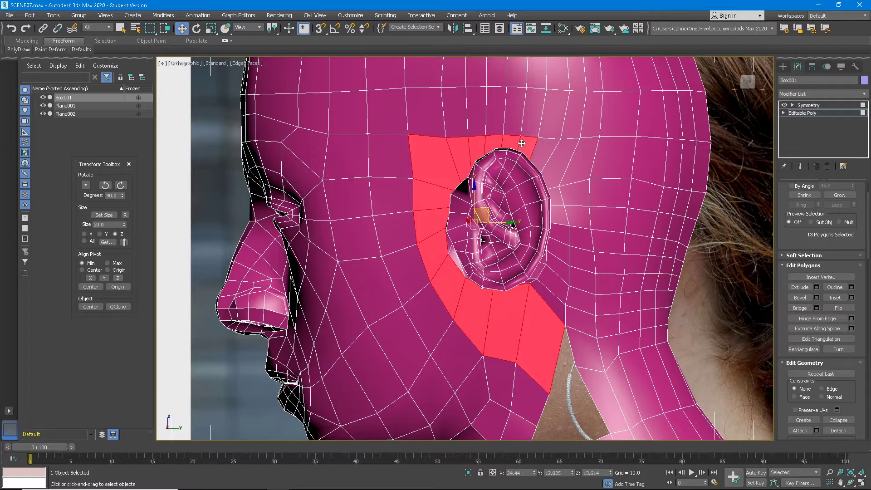
ctrl+click(544, 152)
ctrl+click(560, 164)
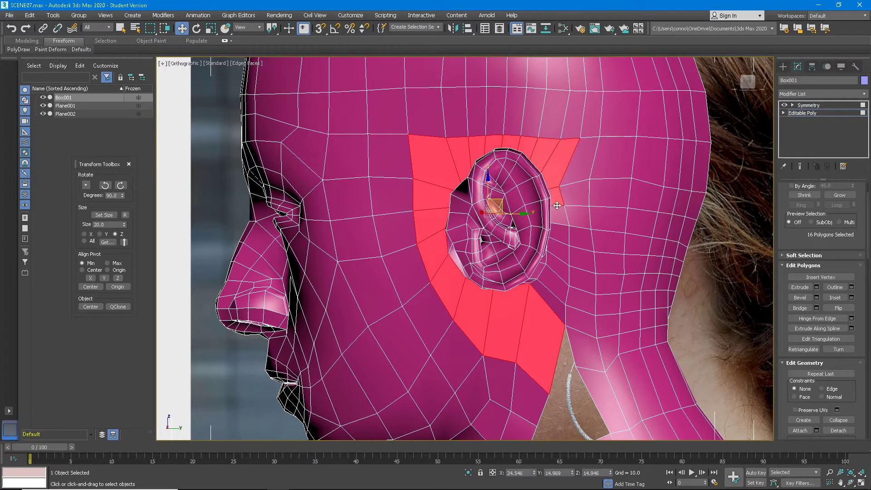
ctrl+click(558, 264)
ctrl+click(558, 284)
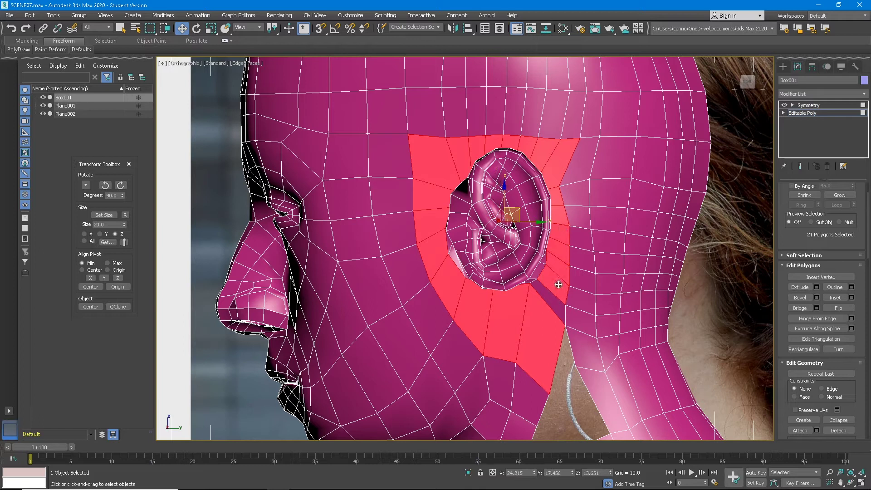
ctrl+click(558, 300)
Grow the polygon selection around the ear by one step and relax the selected polygons several times
click(840, 195)
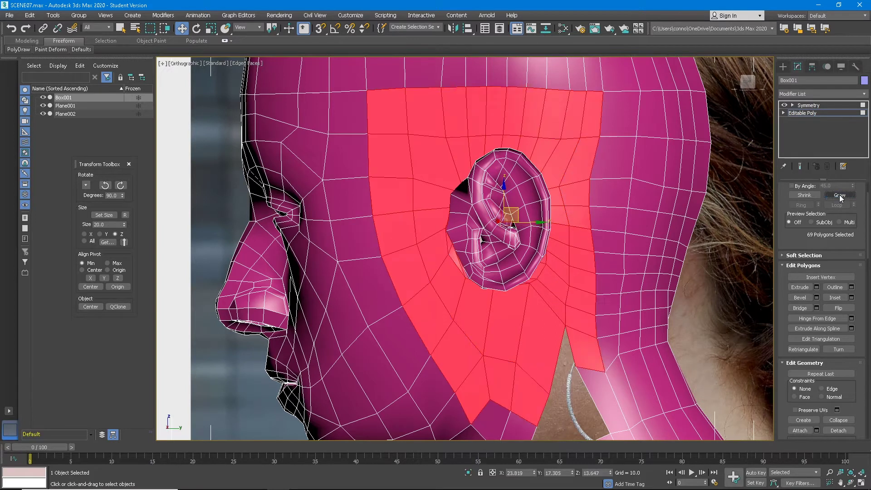
alt+middle_drag(606, 245, 649, 254)
scroll(838, 314, down, 9)
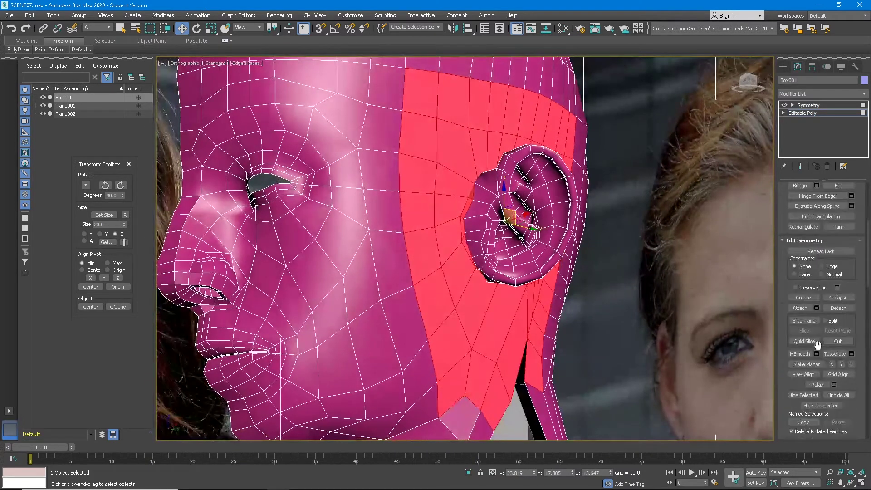
click(819, 384)
alt+middle_drag(522, 282, 468, 292)
key(semicolon)
key(semicolon)
key(semicolon)
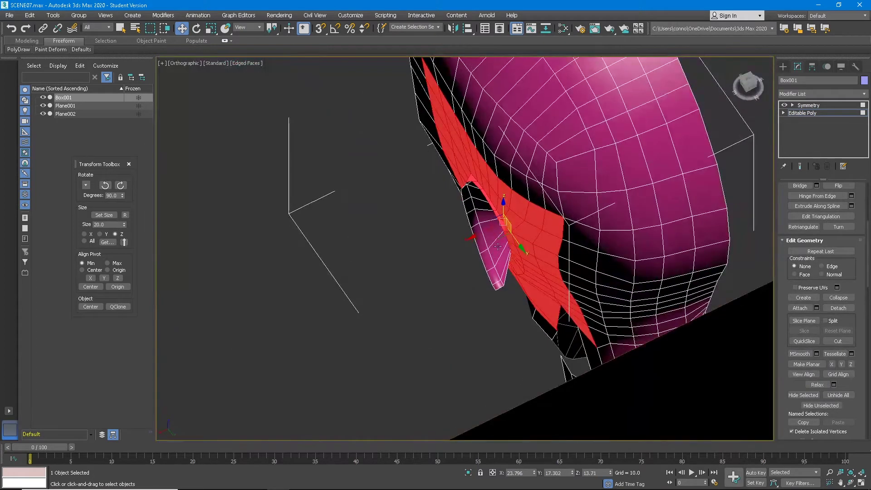
click(815, 384)
click(815, 385)
Select the ring of edges crossing the narrow polygon band around the base of the ear
alt+middle_drag(511, 258, 490, 194)
scroll(490, 236, up, 6)
alt+middle_drag(486, 248, 493, 205)
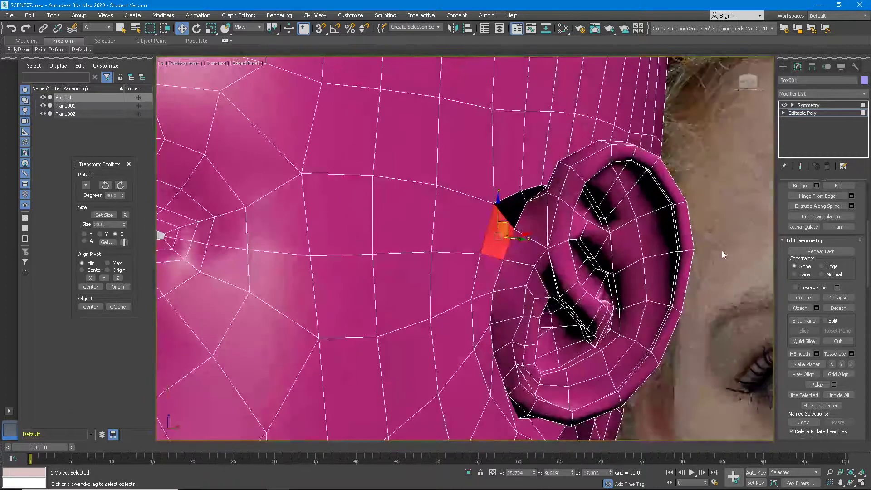
scroll(831, 252, up, 6)
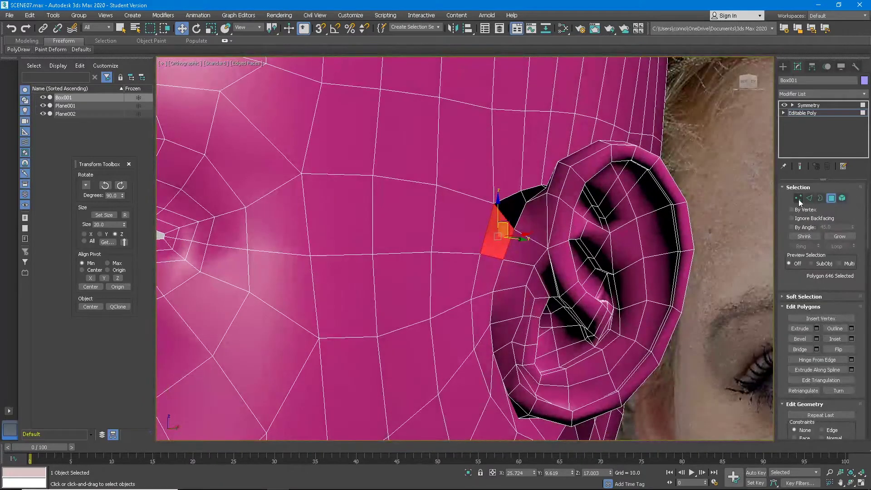
click(809, 198)
click(507, 218)
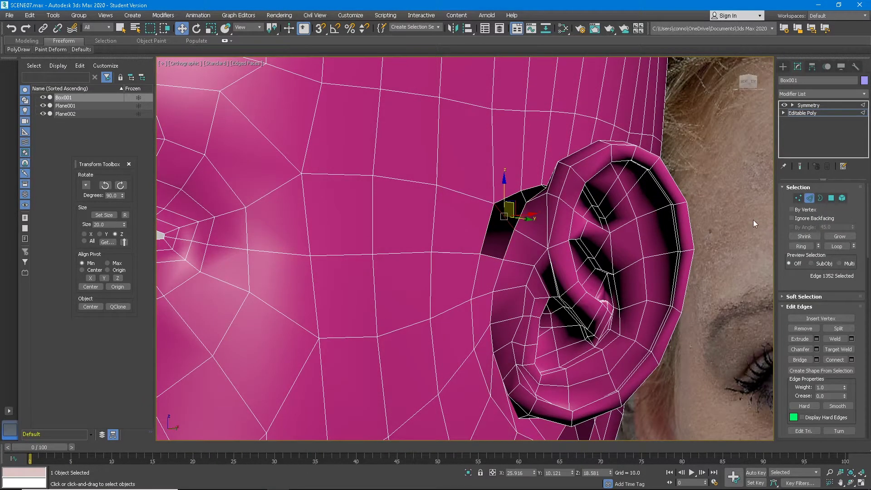
click(801, 250)
scroll(607, 247, down, 6)
alt+middle_drag(587, 249, 530, 303)
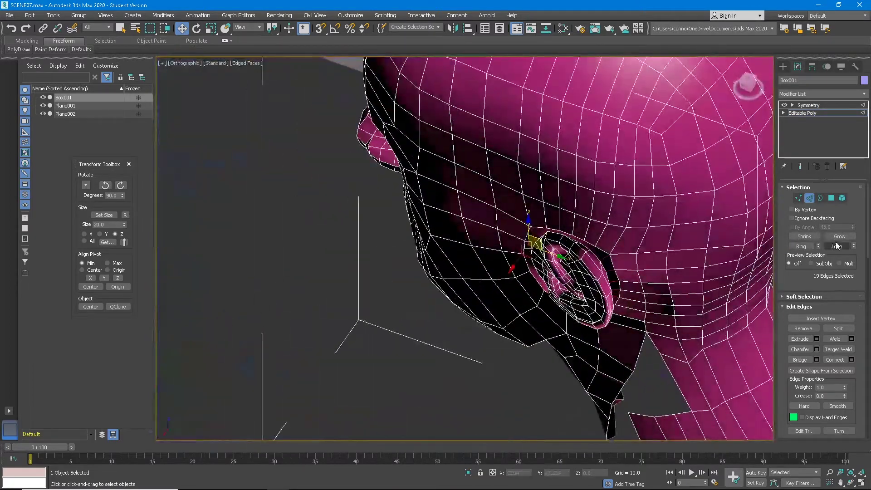
alt+middle_drag(603, 283, 589, 264)
scroll(590, 264, up, 5)
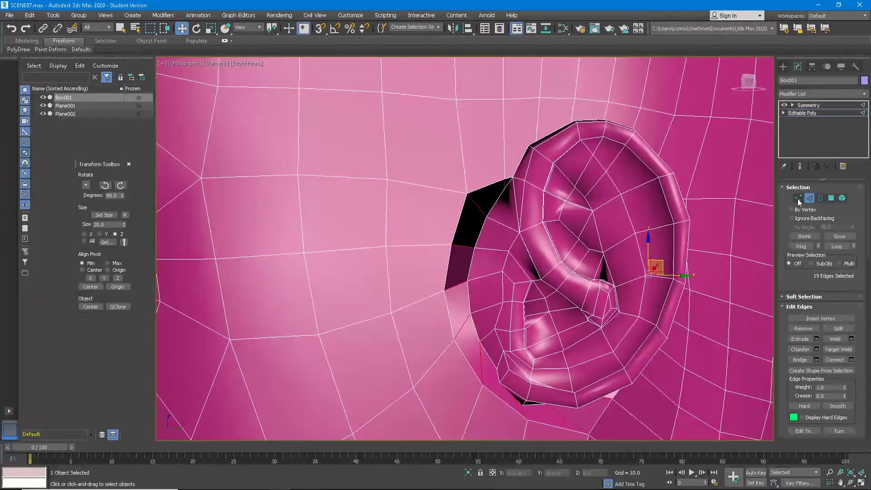
click(799, 198)
click(852, 328)
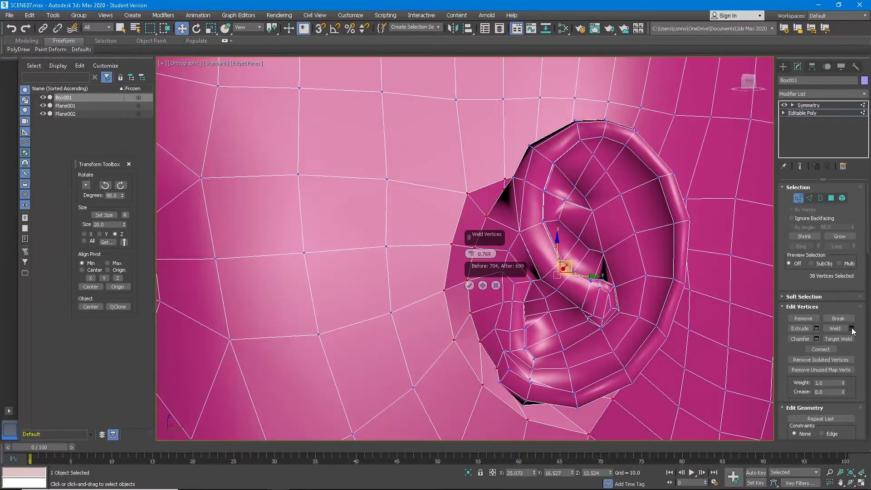
drag(472, 249, 475, 237)
click(496, 285)
alt+middle_drag(496, 285, 520, 253)
scroll(520, 254, down, 8)
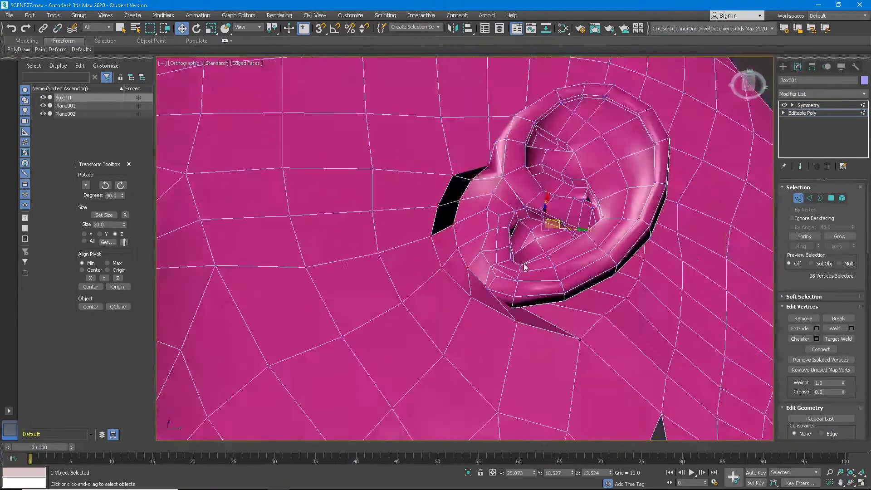
Reselect an edge ring around the ear and convert it into a selection of the polygon band it crosses
click(831, 199)
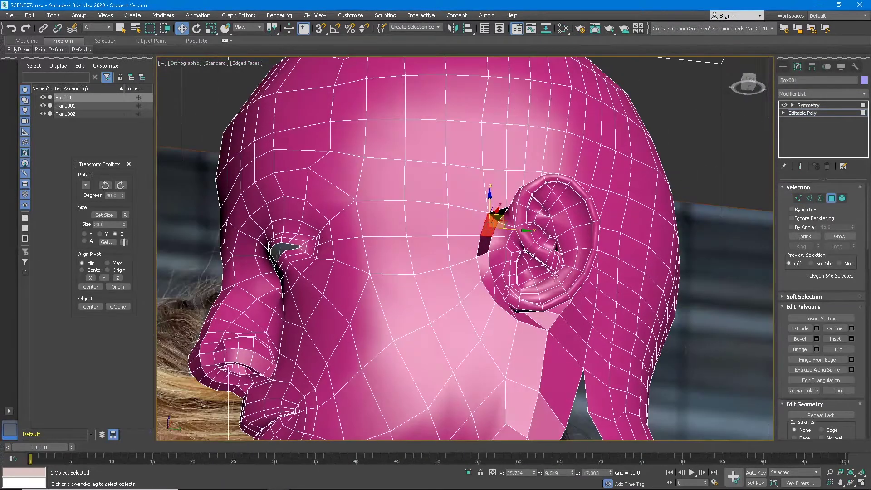
click(810, 200)
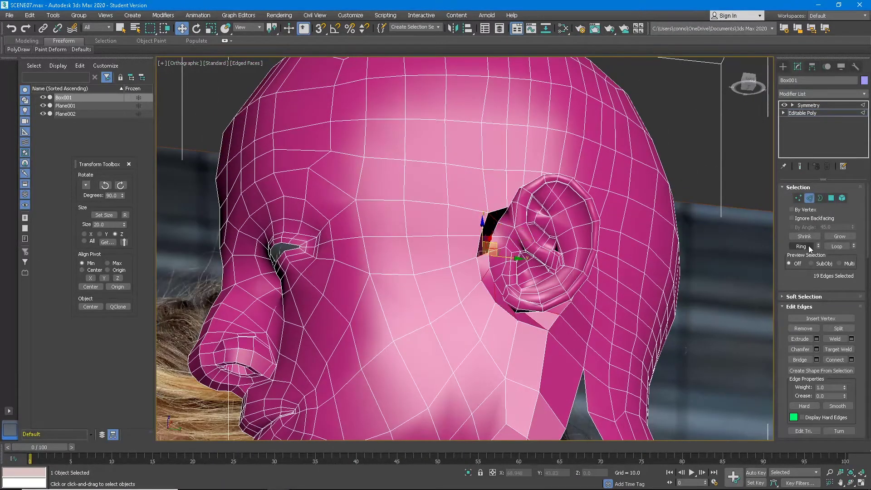
click(821, 198)
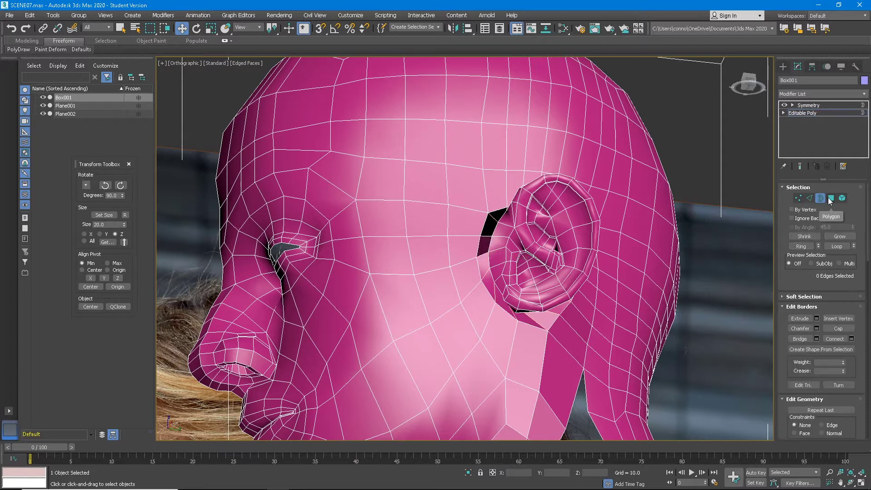
click(811, 198)
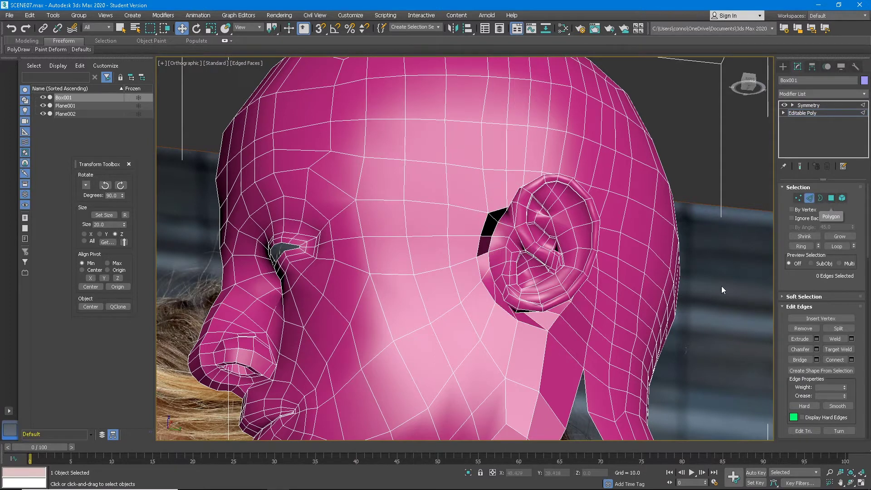
click(479, 257)
click(801, 246)
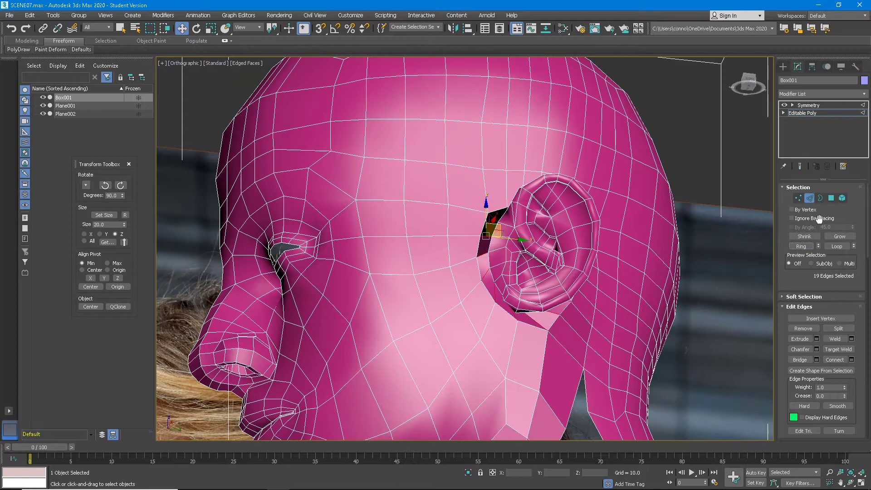
click(833, 199)
Relax the selected polygon band around the ear three times
scroll(831, 358, down, 5)
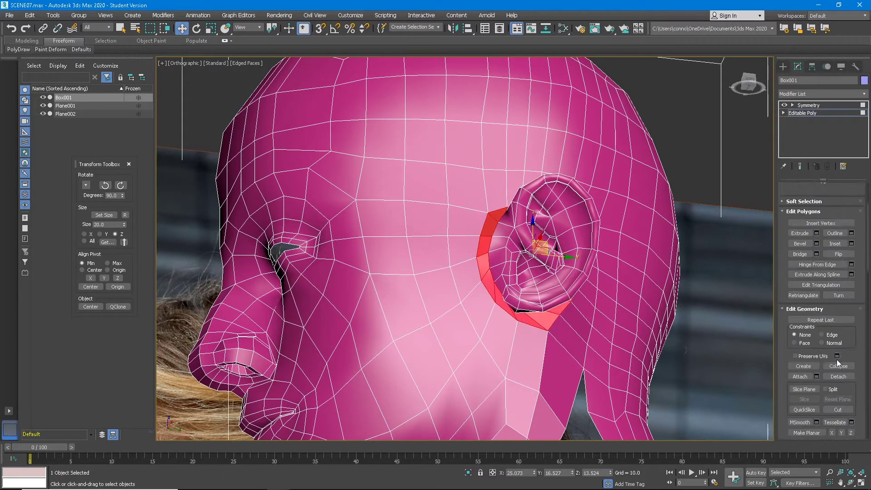
click(818, 385)
click(821, 384)
click(822, 383)
alt+middle_drag(578, 249, 552, 238)
scroll(552, 238, up, 2)
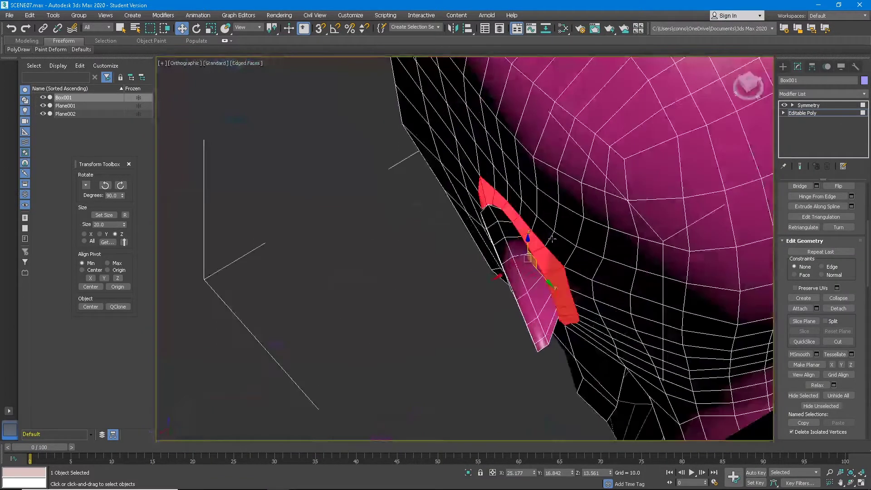
Make the polygon band around the ear planar, trying the Z, Y and X axes
scroll(816, 335, down, 3)
click(851, 324)
key(ctrl+z)
click(842, 324)
key(ctrl+z)
click(833, 325)
alt+middle_drag(545, 299, 476, 296)
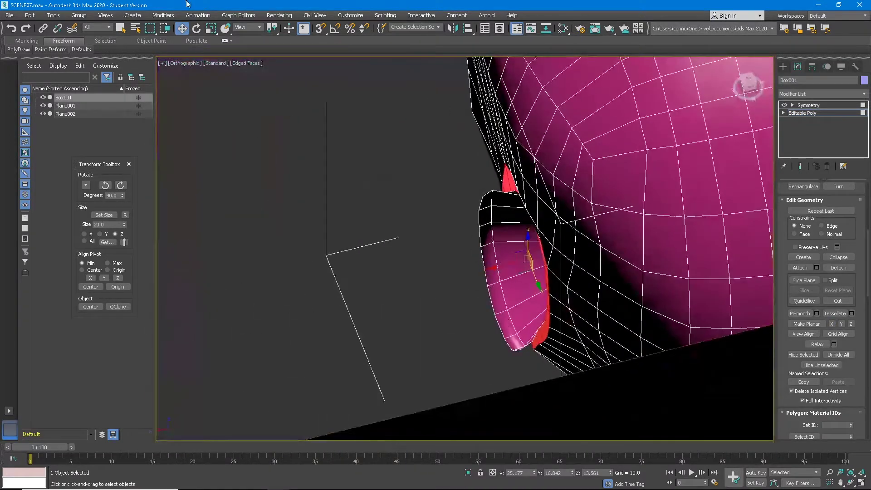
key(ctrl+z)
Move the flattened band around the ear about 0.96 units inward along X and rotate it to follow the head's slope
alt+middle_drag(612, 280, 844, 363)
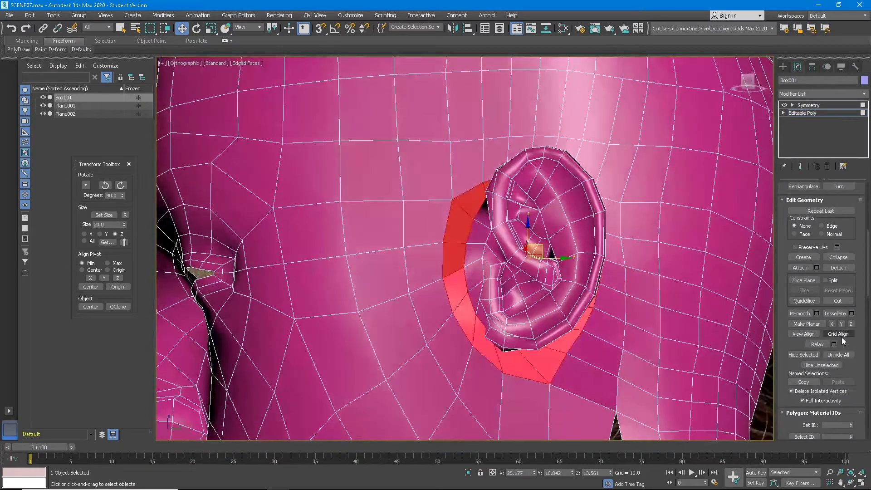
alt+middle_drag(607, 276, 581, 328)
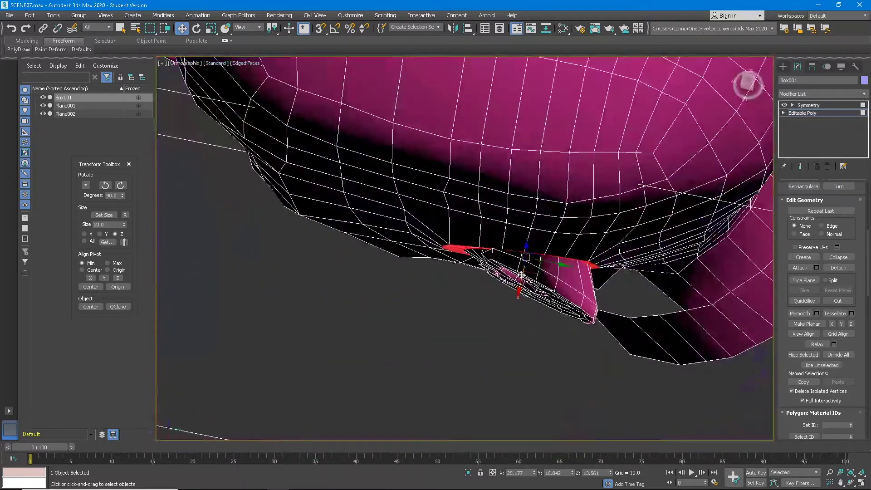
mouse_move(522, 278)
mouse_down()
mouse_move(521, 255)
mouse_move(525, 269)
mouse_up()
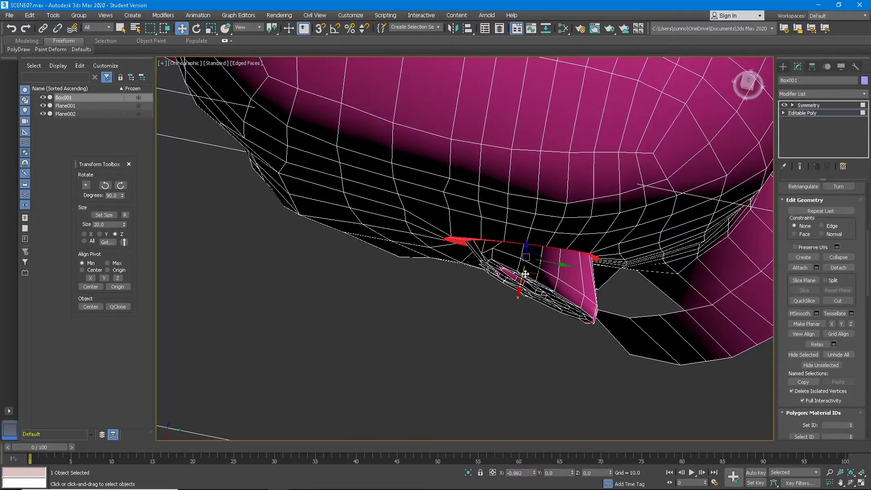
alt+middle_drag(526, 274, 694, 132)
click(198, 29)
drag(549, 228, 542, 226)
alt+middle_drag(543, 226, 549, 274)
Shift the rotated polygon band so it sits against the side of the head around the ear
click(181, 28)
drag(555, 269, 564, 278)
alt+middle_drag(564, 279, 525, 150)
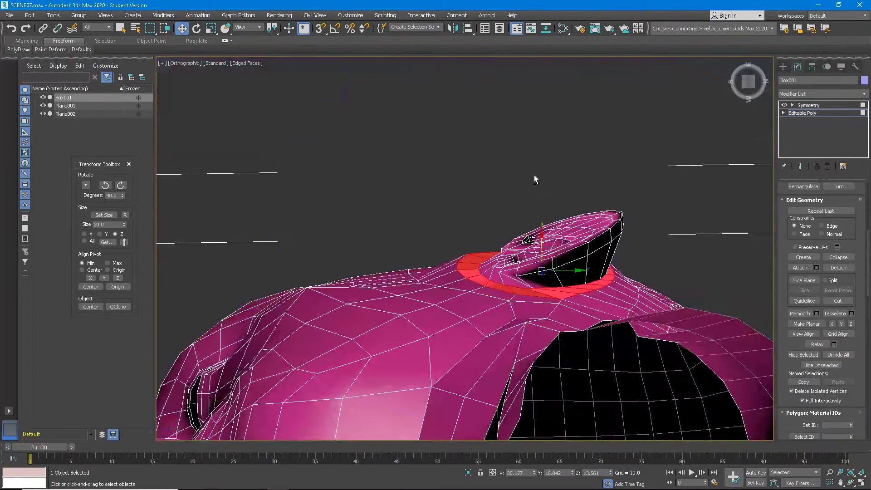
alt+middle_drag(540, 186, 621, 240)
drag(546, 244, 547, 242)
alt+middle_drag(577, 225, 636, 312)
scroll(567, 266, up, 2)
alt+middle_drag(566, 264, 727, 176)
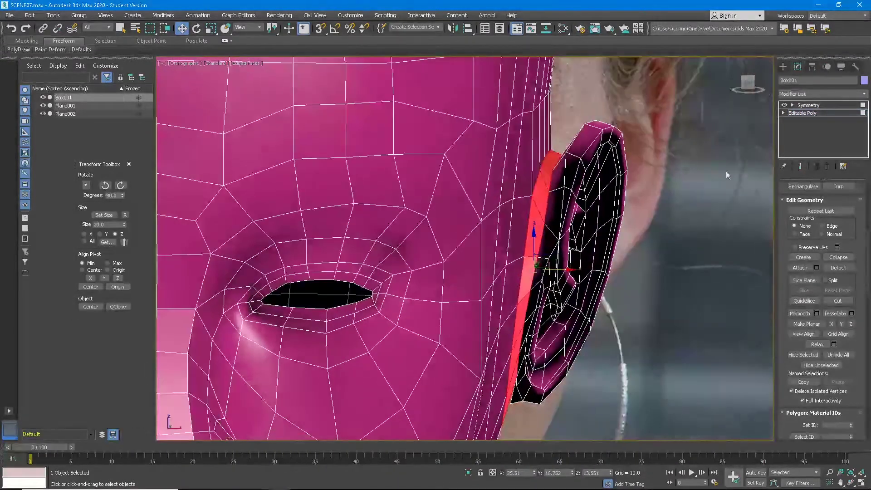
In the front view, add the ear's polygons to the selected band with region selections
click(751, 87)
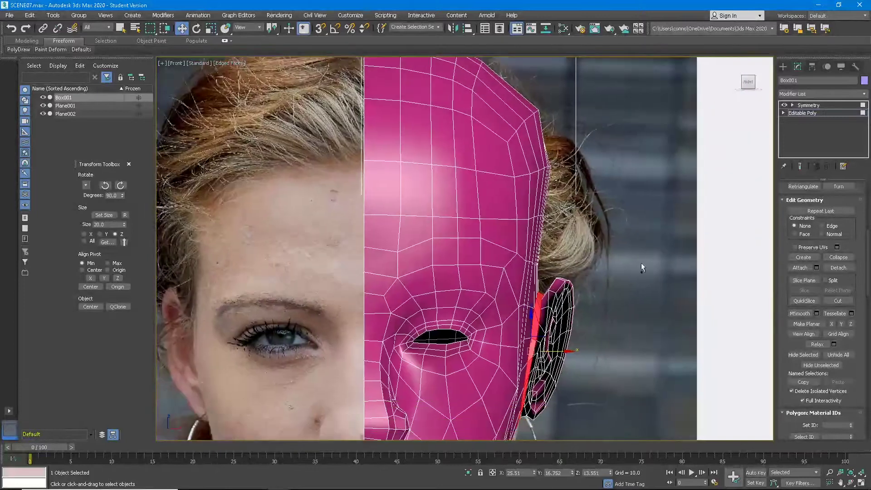
ctrl+drag(555, 425, 544, 423)
middle_drag(558, 409, 556, 353)
scroll(555, 352, up, 3)
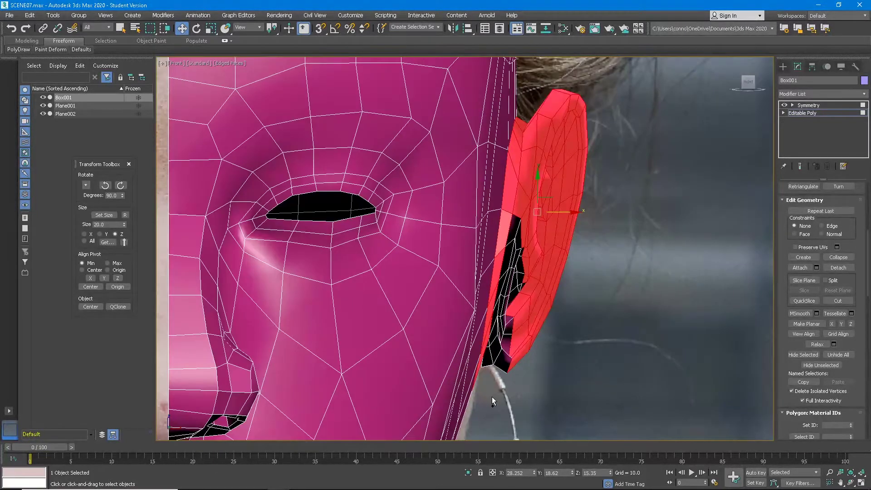
drag(557, 240, 516, 271)
ctrl+drag(485, 382, 544, 259)
Remove the stray head polygons in front of and behind the ear from the selection
alt+middle_drag(527, 336, 476, 339)
middle_drag(476, 339, 463, 268)
alt+drag(325, 333, 398, 205)
alt+middle_drag(419, 273, 432, 299)
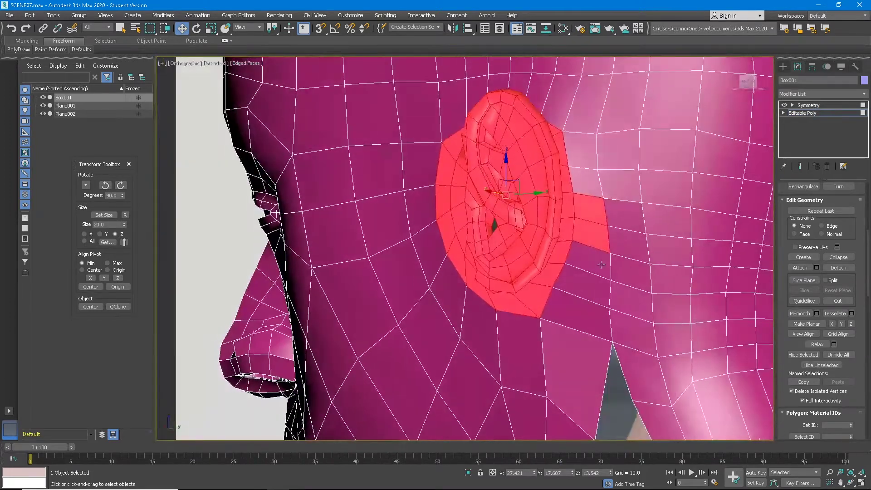
alt+drag(598, 270, 603, 213)
Move the selected ear about 1 unit inward along X and fine-tune its position against the front reference photo
scroll(605, 211, down, 3)
mouse_move(562, 210)
alt+middle_down()
mouse_move(628, 253)
mouse_move(558, 219)
alt+middle_up()
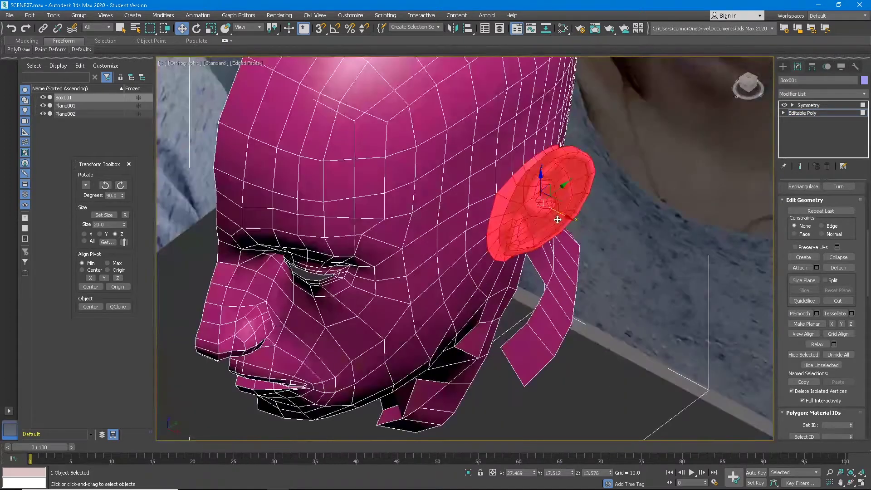
drag(561, 218, 556, 214)
click(743, 85)
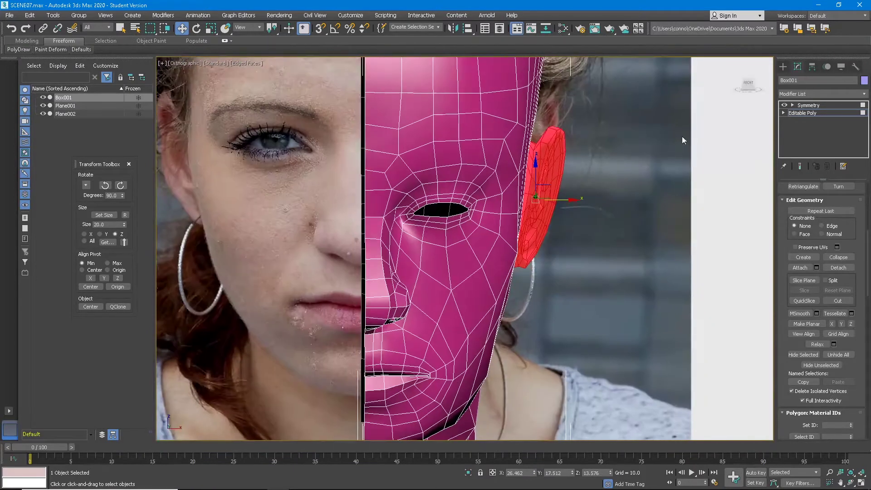
click(748, 85)
middle_drag(546, 111, 536, 413)
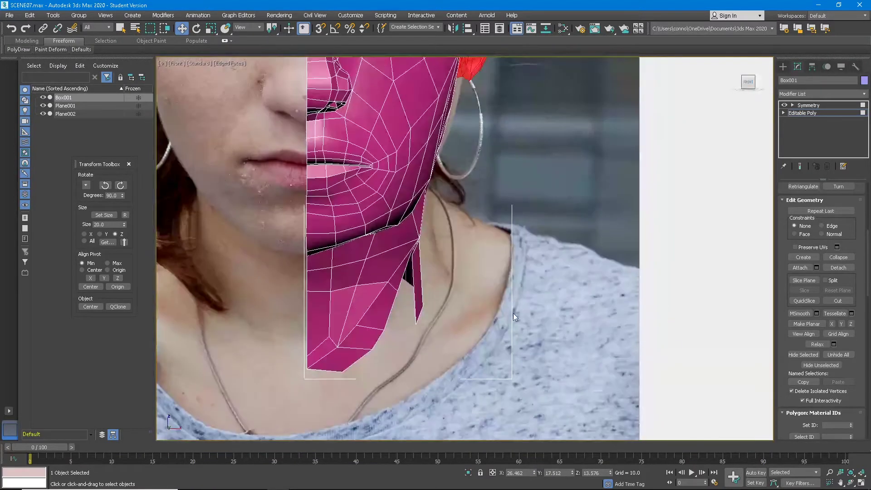
middle_drag(473, 98, 497, 198)
scroll(498, 198, up, 5)
mouse_move(543, 169)
mouse_down()
mouse_move(563, 166)
mouse_move(547, 167)
mouse_up()
Toggle the see-through display to examine how the ear attaches to the head
alt+middle_drag(582, 132, 461, 218)
key(x)
key(Escape)
key(alt+x)
scroll(491, 190, down, 6)
Select the edge at the back of the ear's base and move it about 1 unit inward along X
click(456, 240)
alt+middle_drag(490, 261, 519, 258)
scroll(497, 236, up, 5)
key(2)
click(499, 281)
scroll(549, 274, down, 5)
alt+middle_drag(537, 283, 440, 187)
scroll(534, 202, up, 5)
click(338, 158)
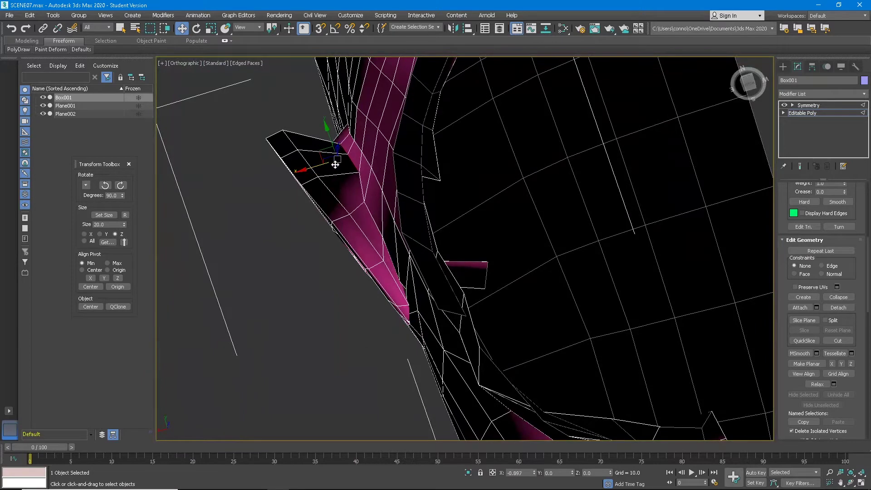
Reposition the vertex behind the ear where its base joins the side of the head
alt+middle_drag(333, 164, 367, 173)
key(1)
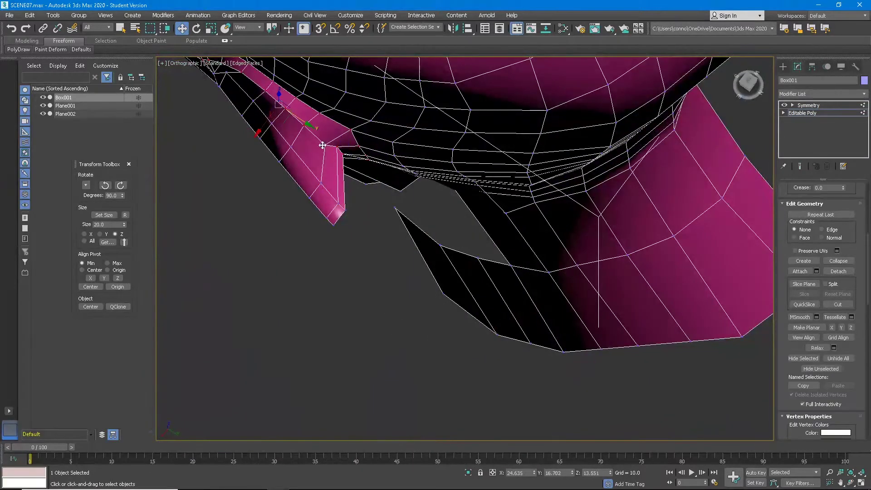
alt+middle_drag(335, 155, 330, 116)
drag(310, 122, 314, 143)
alt+middle_drag(376, 174, 342, 80)
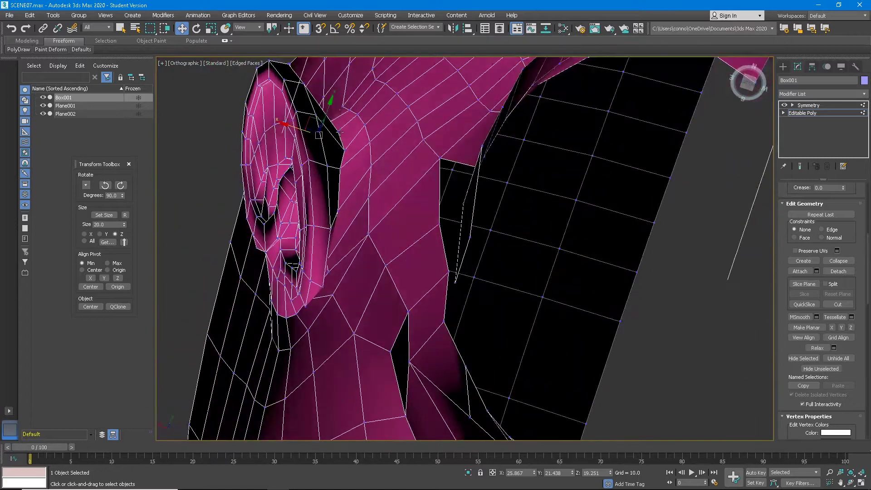
Select the vertex behind the top of the ear's base and move it sideways along X
alt+middle_drag(342, 168, 391, 149)
scroll(329, 170, down, 3)
middle_drag(392, 149, 424, 261)
scroll(402, 251, up, 5)
click(402, 255)
drag(408, 273, 364, 267)
scroll(364, 268, down, 7)
alt+middle_drag(364, 268, 459, 223)
middle_drag(459, 222, 499, 183)
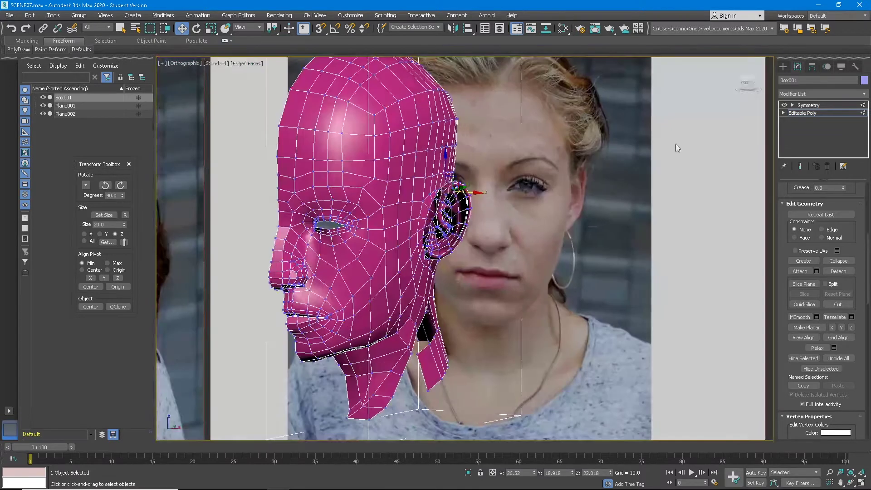
Leave sub-object editing and compare the see-through head from the right view with the profile reference photo
click(782, 67)
key(alt+x)
mouse_move(413, 269)
alt+middle_down()
mouse_move(450, 257)
mouse_move(453, 216)
mouse_move(484, 227)
mouse_move(398, 294)
mouse_move(352, 290)
alt+middle_up()
key(alt+x)
click(725, 222)
scroll(398, 294, down, 4)
click(747, 86)
scroll(377, 240, up, 10)
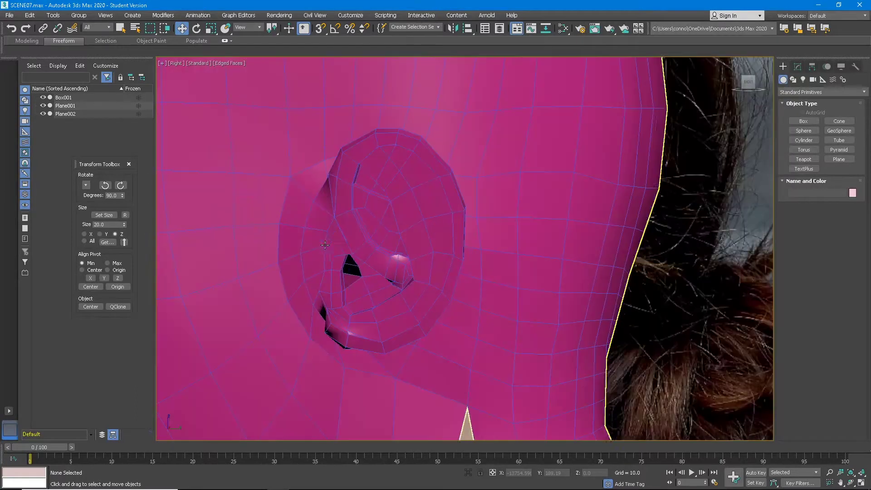
click(378, 240)
scroll(377, 240, down, 5)
key(alt+x)
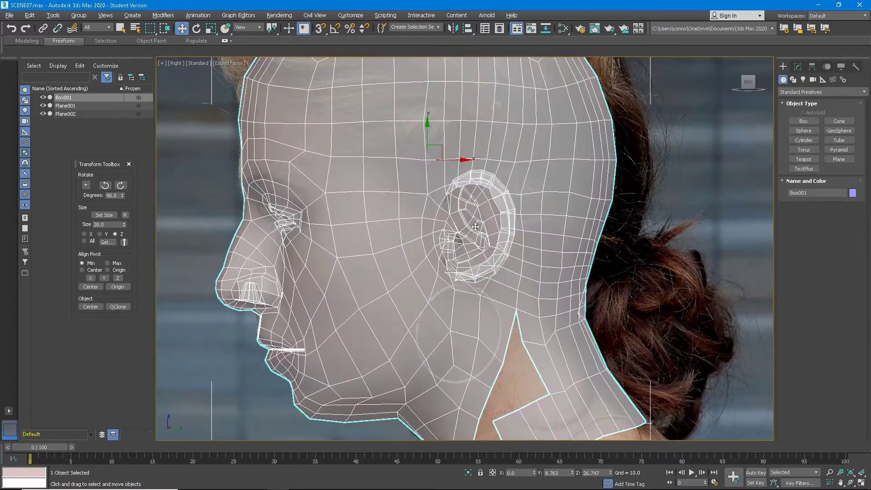
Examine the ear's mesh flow in the Editable Poly against the ear in the profile photo
scroll(477, 236, up, 6)
click(798, 68)
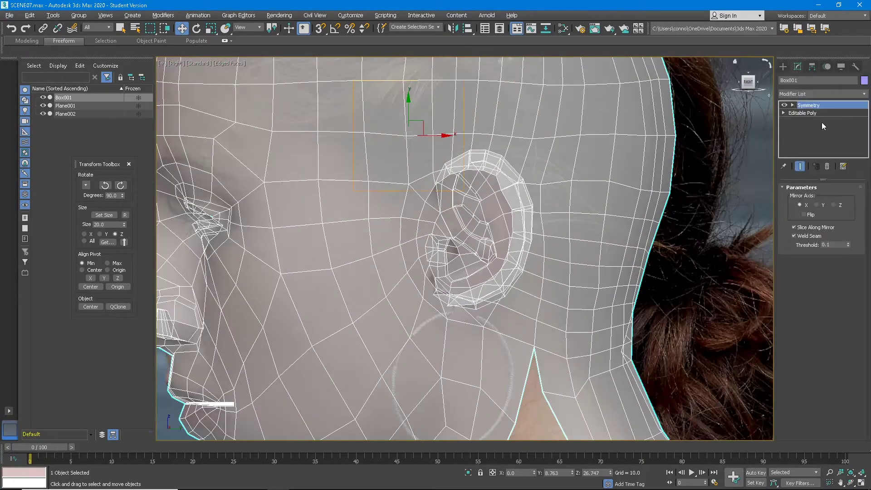
click(811, 114)
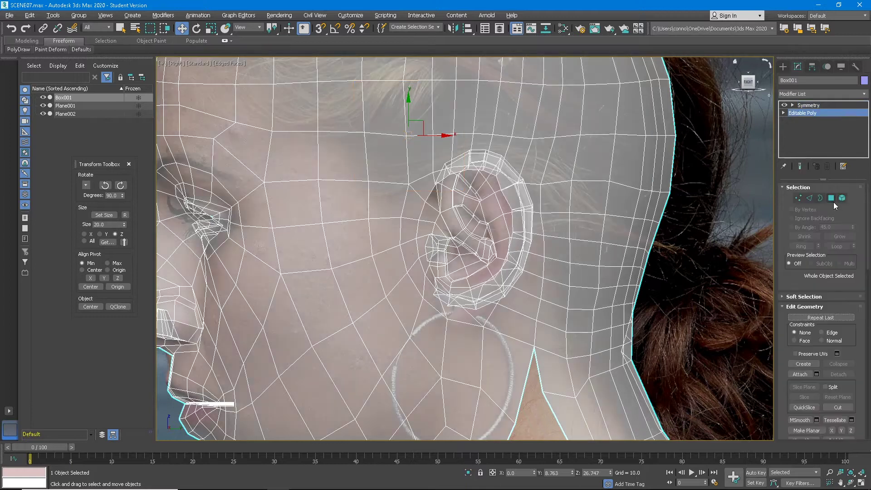
click(831, 198)
scroll(480, 242, up, 4)
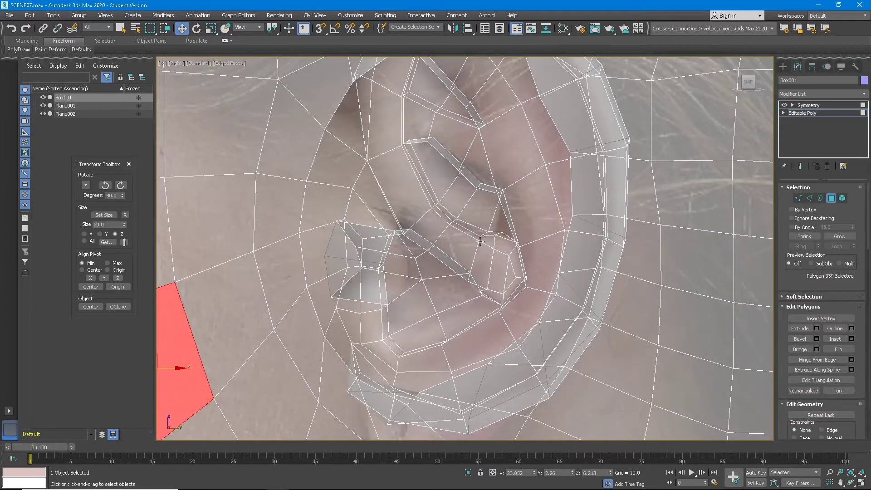
scroll(480, 242, down, 4)
click(798, 199)
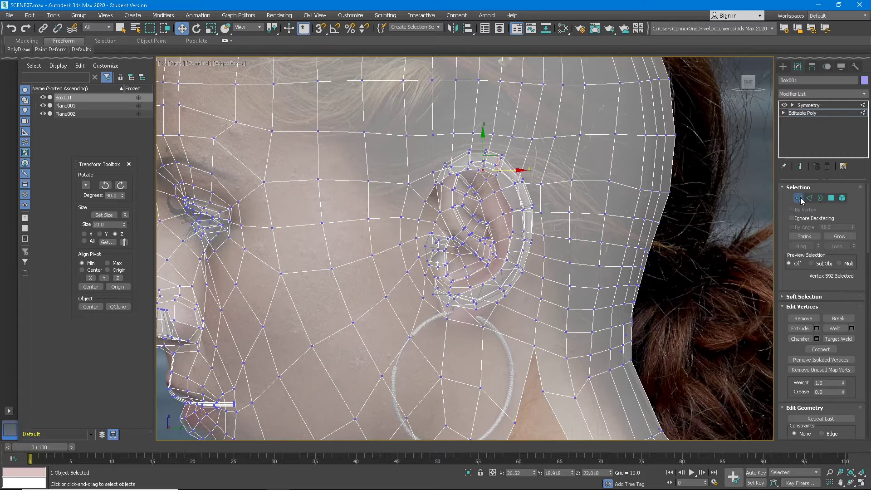
click(808, 199)
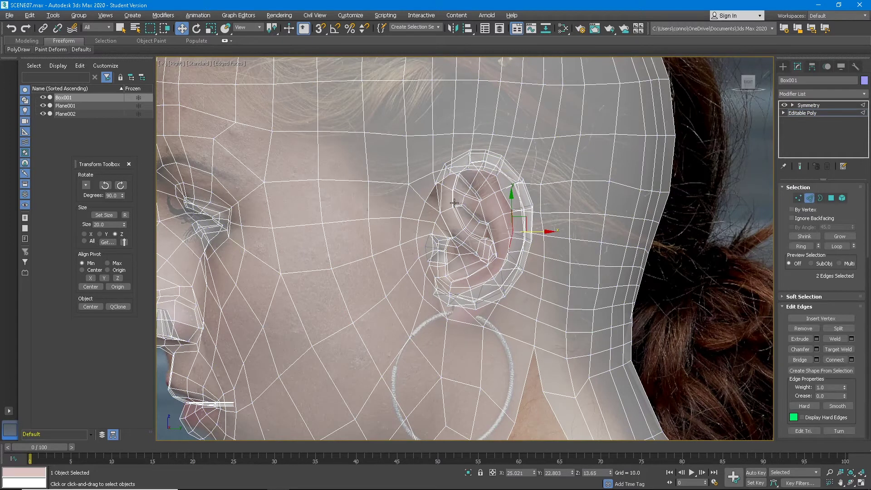
scroll(454, 203, up, 5)
scroll(467, 218, down, 7)
scroll(479, 229, up, 4)
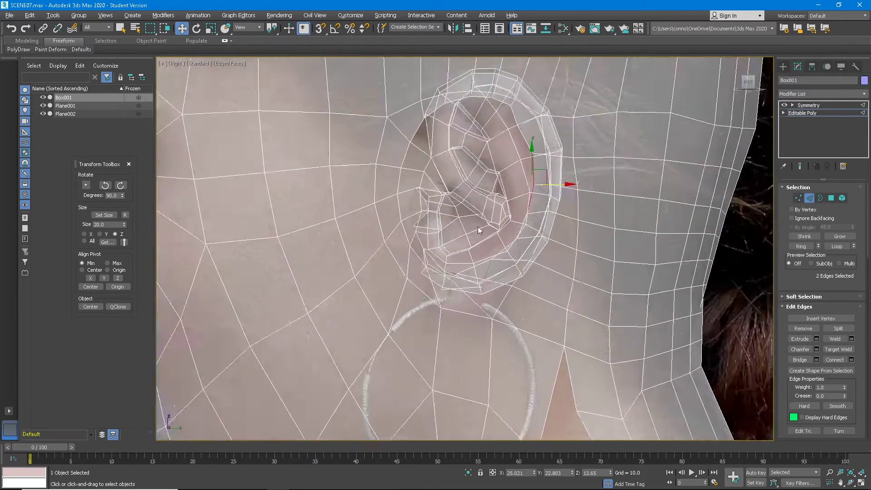
scroll(480, 225, up, 4)
scroll(482, 210, down, 6)
middle_drag(477, 197, 486, 229)
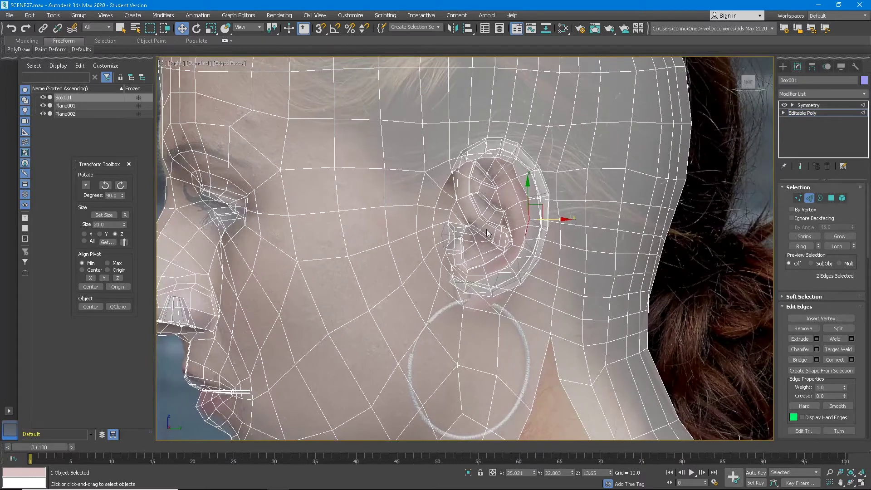
click(497, 141)
mouse_move(497, 141)
alt+middle_down()
mouse_move(535, 142)
mouse_move(513, 141)
alt+middle_up()
click(753, 88)
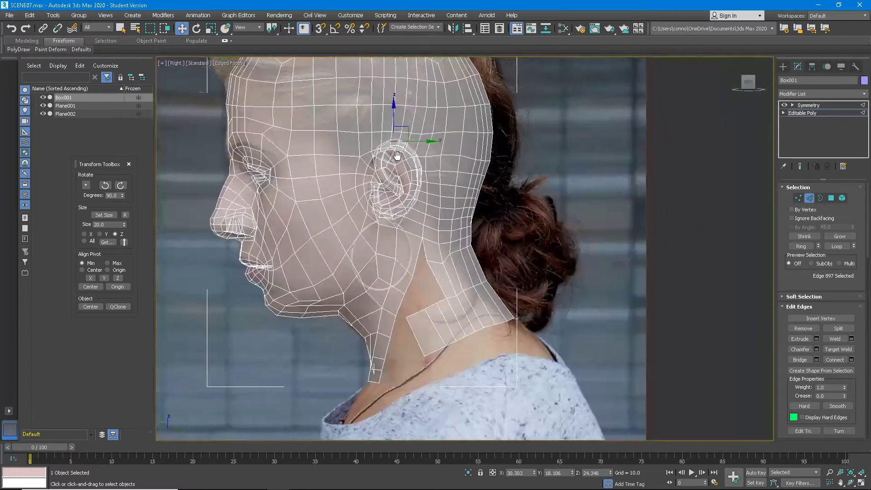
Turn off the see-through display and move the upper vertex on the rear side of the neck gap toward the gap's apex
scroll(397, 156, up, 5)
middle_drag(397, 156, 490, 308)
scroll(491, 187, down, 5)
key(alt+x)
middle_drag(491, 308, 490, 262)
scroll(522, 256, up, 6)
click(551, 280)
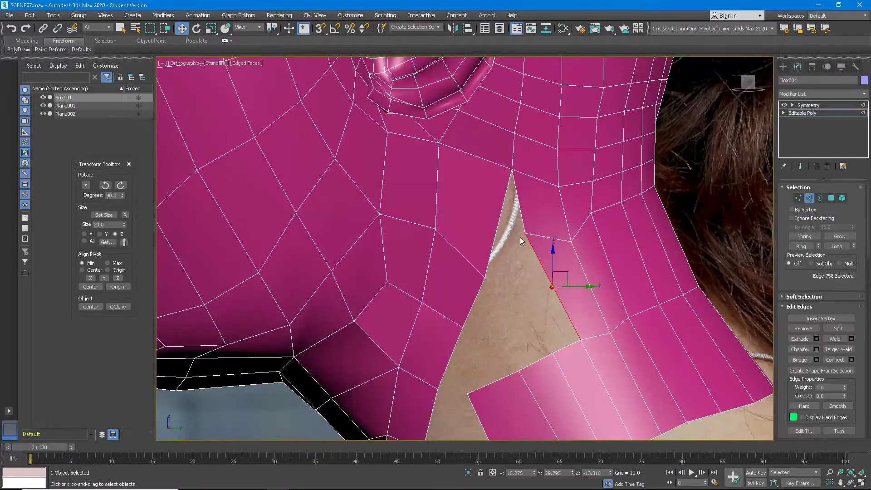
key(1)
drag(541, 218, 544, 263)
scroll(536, 250, down, 4)
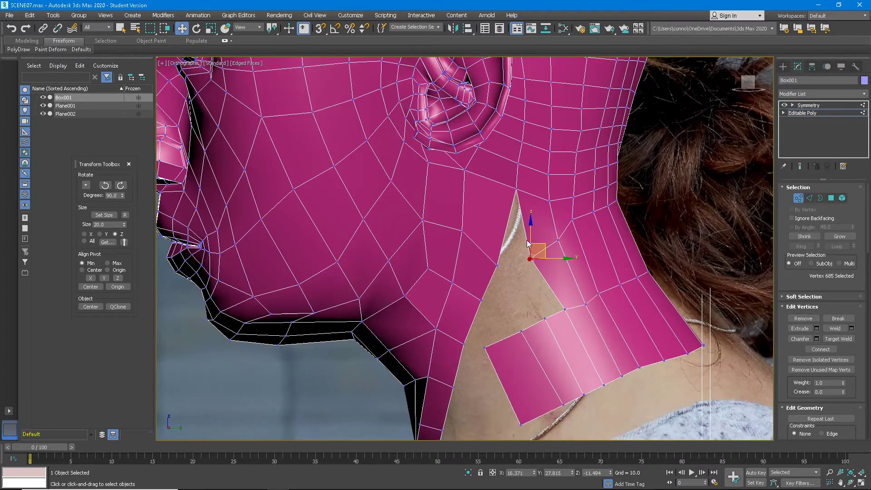
scroll(533, 249, up, 2)
alt+middle_drag(534, 248, 539, 252)
drag(544, 247, 543, 236)
middle_drag(544, 236, 513, 299)
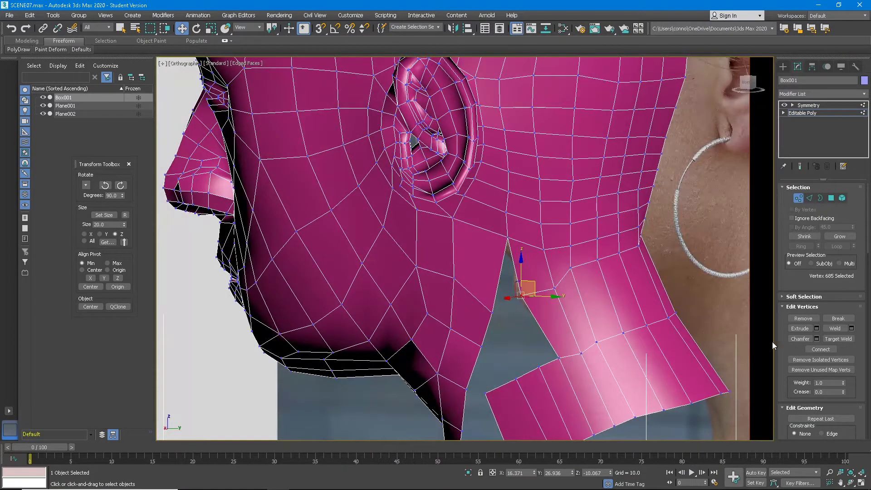
Target Weld the moved vertex to the apex of the neck gap to close its narrow upper part
click(833, 340)
click(520, 295)
scroll(519, 296, down, 3)
alt+middle_drag(520, 296, 535, 278)
right_click(533, 289)
drag(528, 293, 522, 292)
click(497, 285)
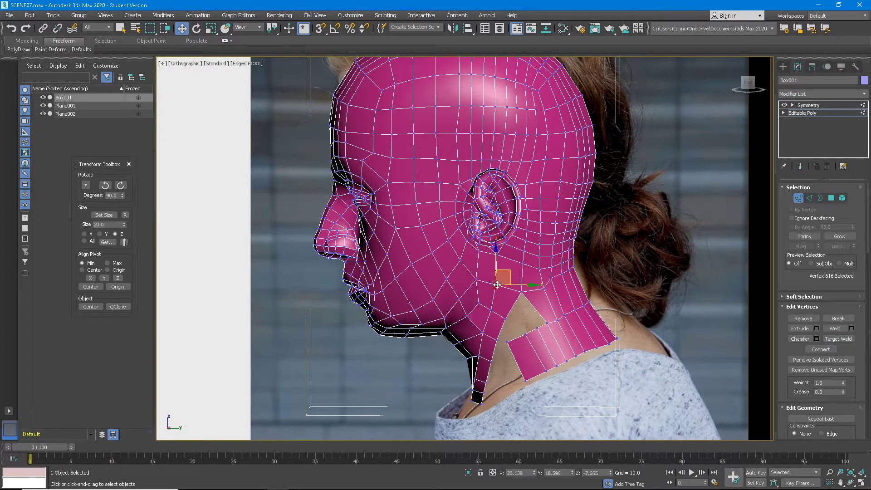
Try to remove two edges running down the front of the rear neck patch, and undo the removal
scroll(517, 304, up, 3)
key(2)
click(518, 311)
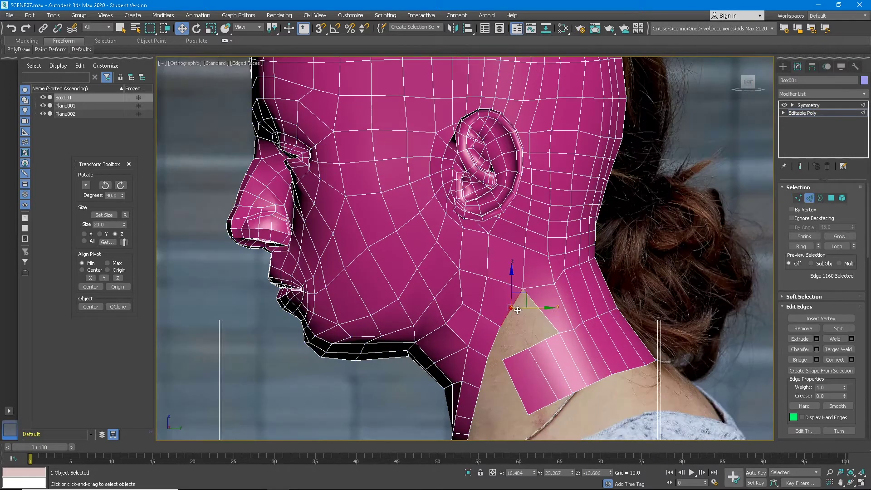
middle_drag(518, 310, 517, 288)
click(550, 327)
ctrl+click(537, 342)
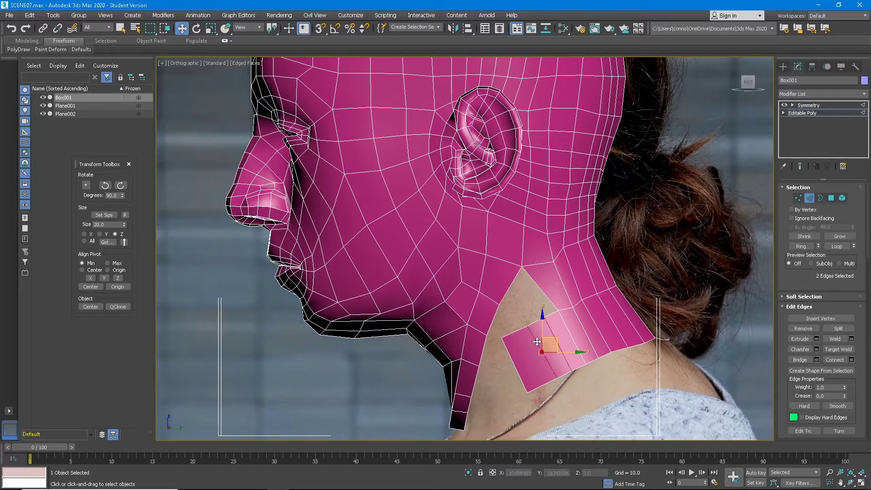
key(BackSpace)
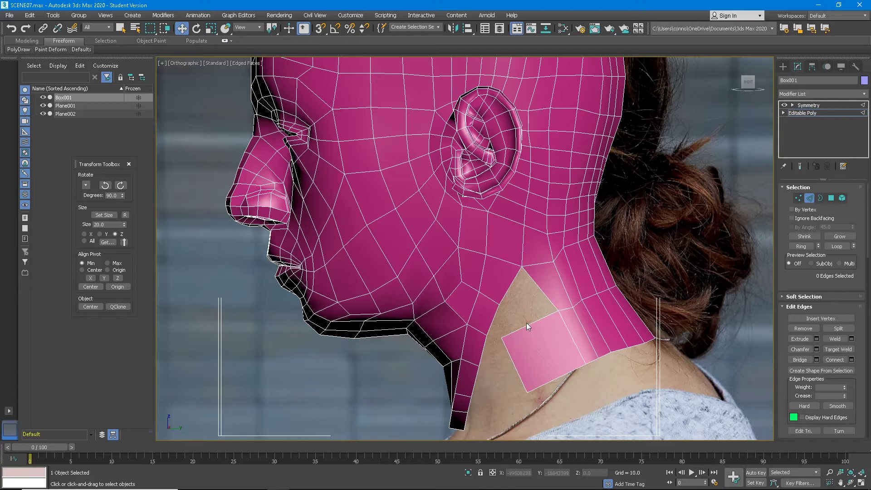
key(ctrl+z)
Remove one lengthwise edge from the rear neck patch and bridge the four edges around the top of the gap
click(554, 335)
key(BackSpace)
click(514, 277)
ctrl+click(544, 320)
ctrl+click(518, 330)
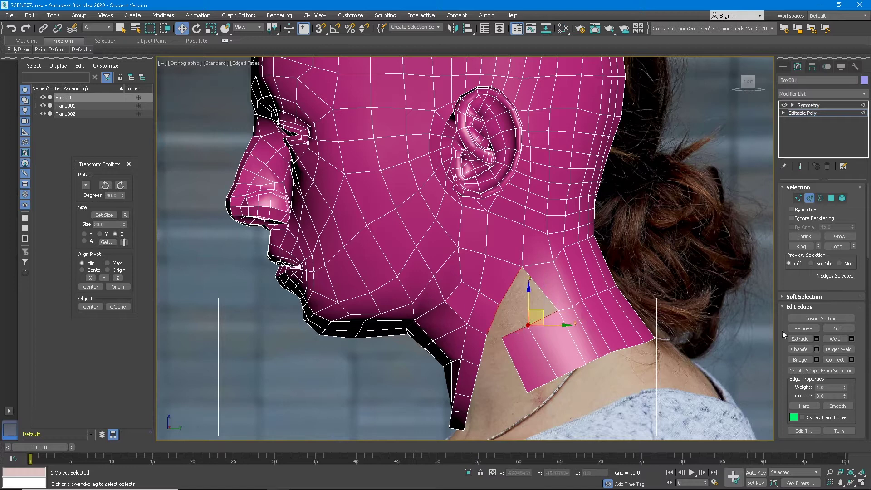
click(803, 362)
middle_drag(550, 313, 528, 287)
middle_drag(513, 318, 522, 303)
Select the ring of edges around the lower rear neck and connect it with a new edge loop
scroll(531, 292, down, 3)
scroll(531, 292, up, 3)
click(527, 313)
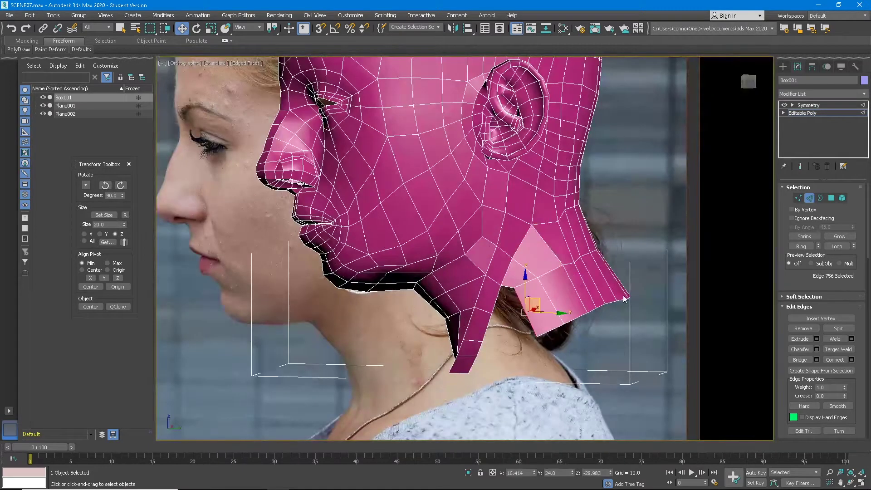
click(792, 246)
click(844, 360)
Bridge the upper two pairs of facing edges across the remaining neck gap
click(520, 299)
ctrl+click(492, 312)
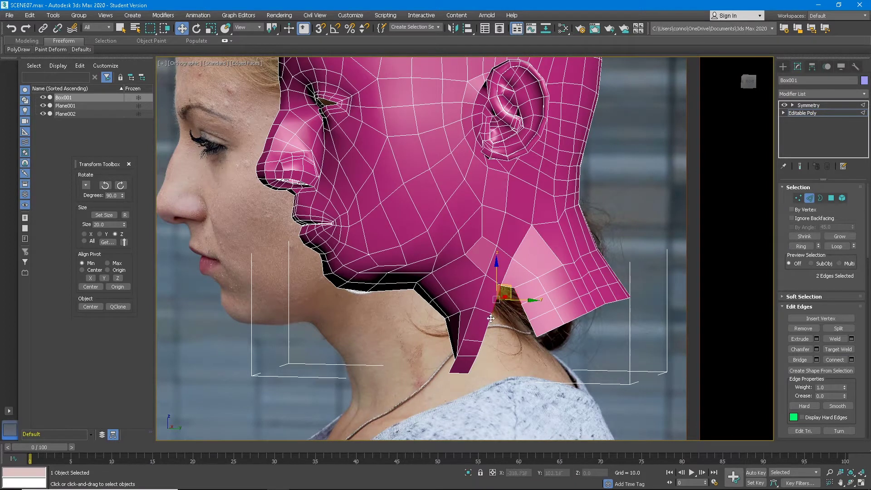
ctrl+click(491, 319)
click(800, 359)
alt+middle_drag(557, 316, 477, 348)
Bridge the lowest pair of facing edges to close the gap at the base of the neck
click(476, 348)
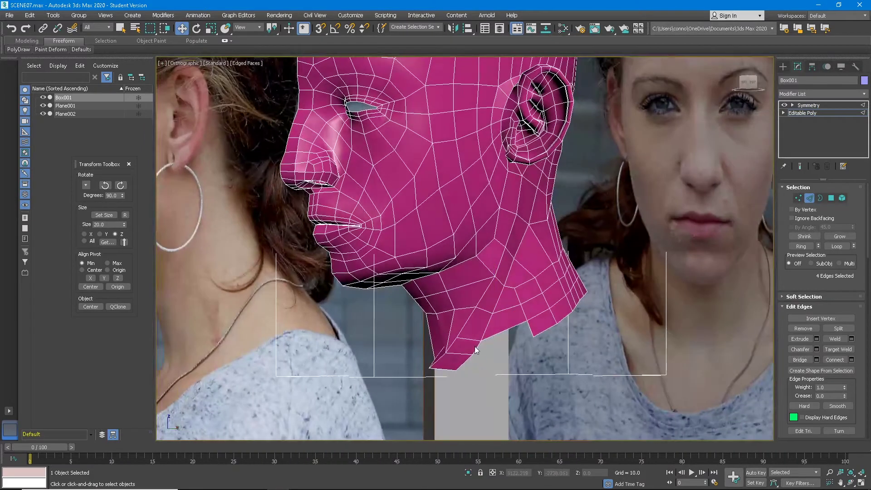
ctrl+click(532, 330)
click(800, 359)
alt+middle_drag(531, 359, 559, 353)
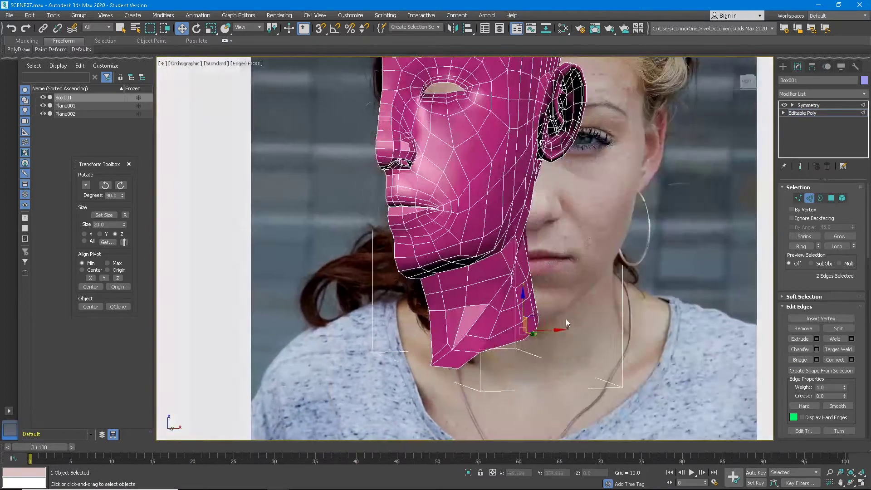
scroll(566, 319, up, 5)
mouse_move(503, 327)
alt+middle_down()
mouse_move(481, 300)
mouse_move(510, 326)
alt+middle_up()
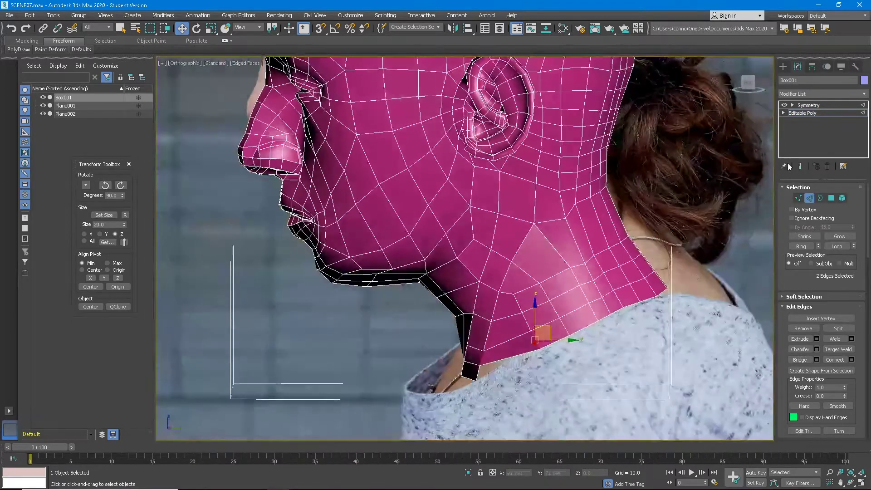
Show the mirrored result of the Symmetry modifier and examine the neck and its lower edges from several angles
click(800, 167)
scroll(590, 271, down, 3)
alt+middle_drag(590, 271, 651, 268)
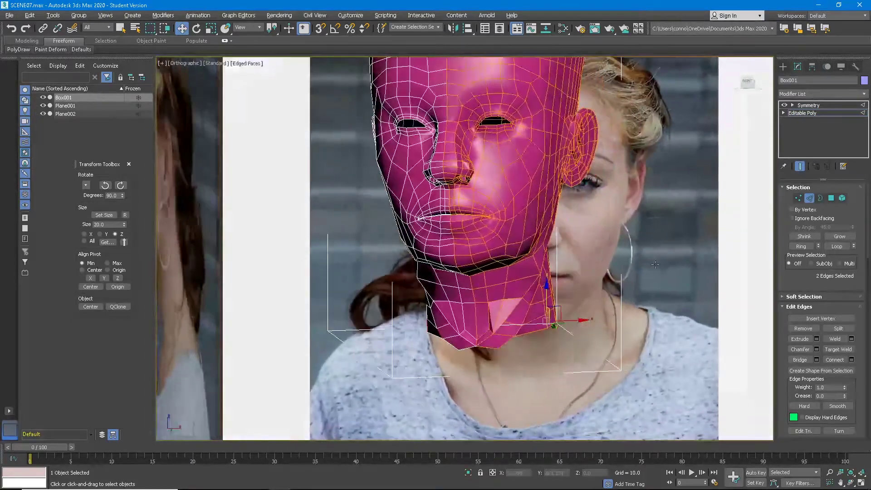
scroll(491, 346, up, 2)
click(490, 347)
scroll(538, 342, down, 4)
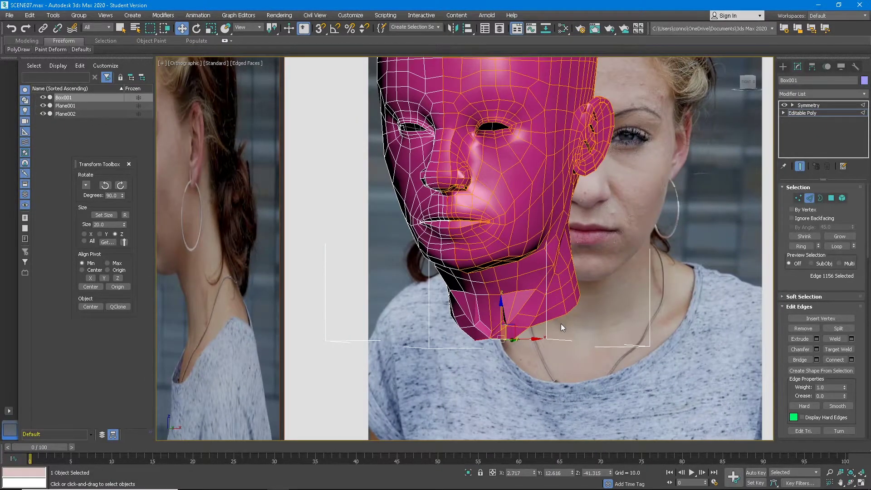
middle_drag(570, 325, 557, 293)
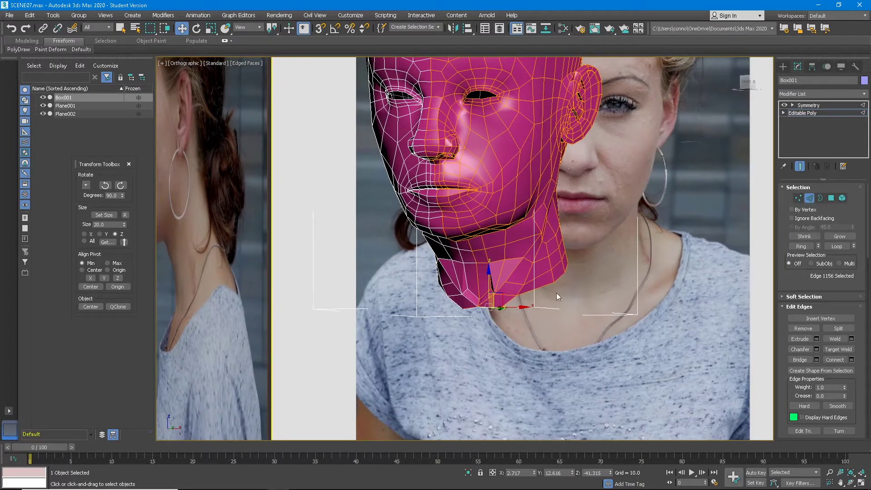
scroll(517, 306, up, 3)
click(511, 294)
alt+middle_drag(511, 294, 445, 317)
click(493, 320)
middle_drag(528, 215, 519, 268)
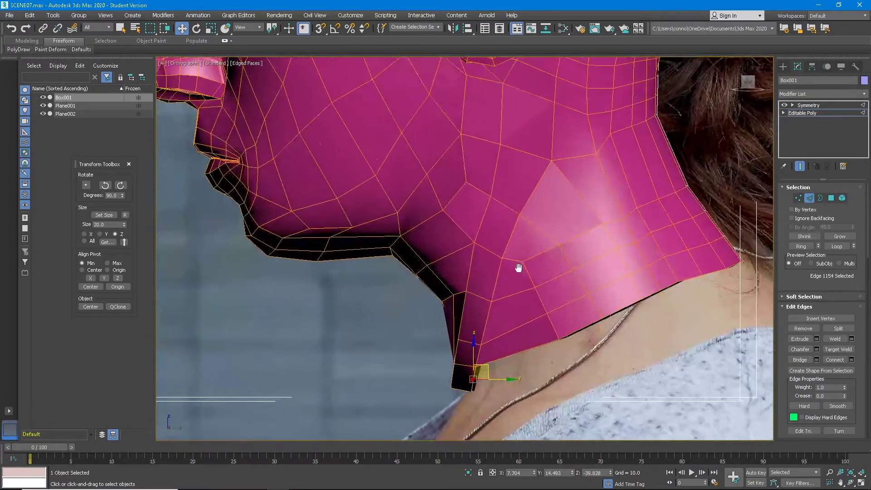
Delete the three polygons bridging the front and rear parts of the lower neck
scroll(527, 286, down, 3)
click(832, 198)
click(543, 261)
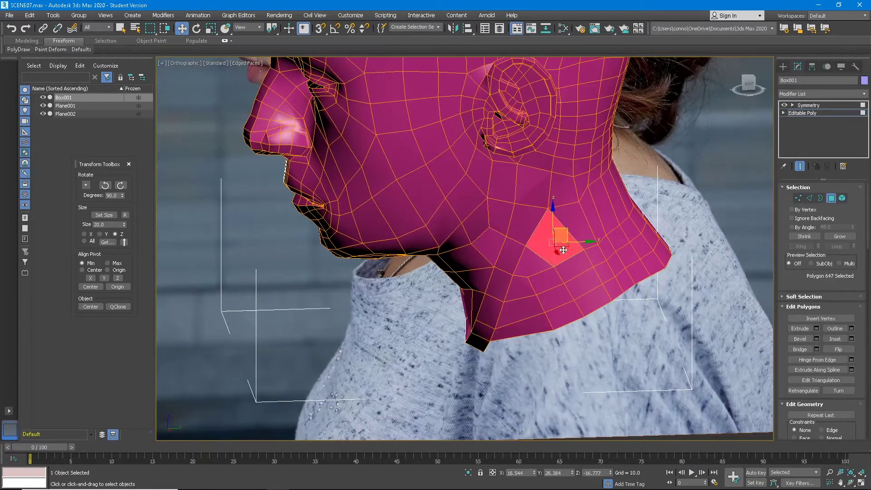
click(524, 287)
click(525, 309)
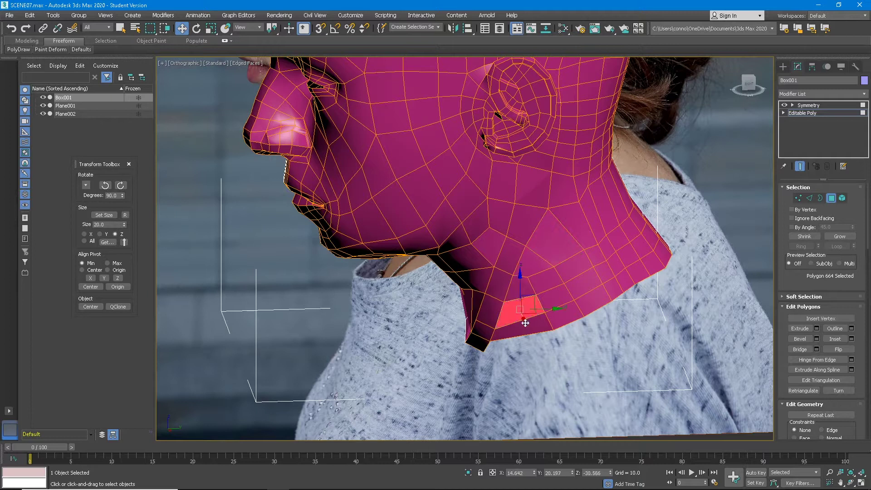
click(527, 323)
key(Delete)
click(530, 305)
click(525, 292)
key(Delete)
click(535, 309)
key(Delete)
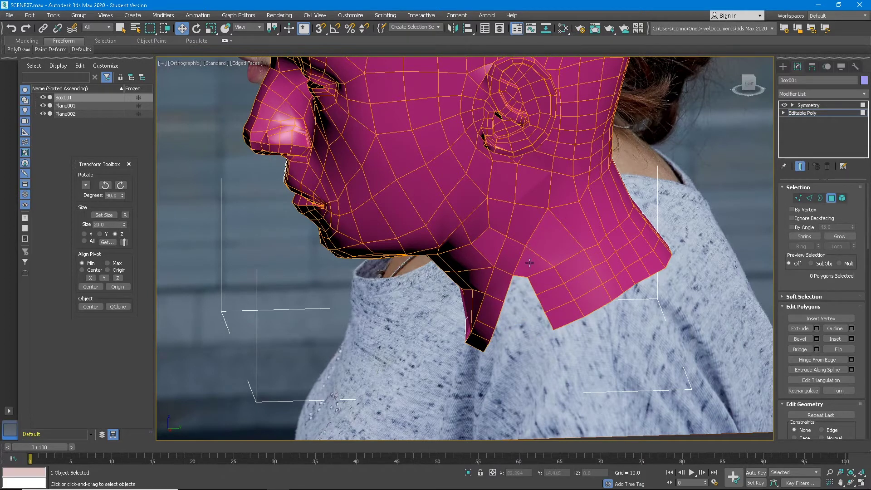
Select the three edges along the rear side of the reopened neck gap and move them forward and slightly down
click(532, 283)
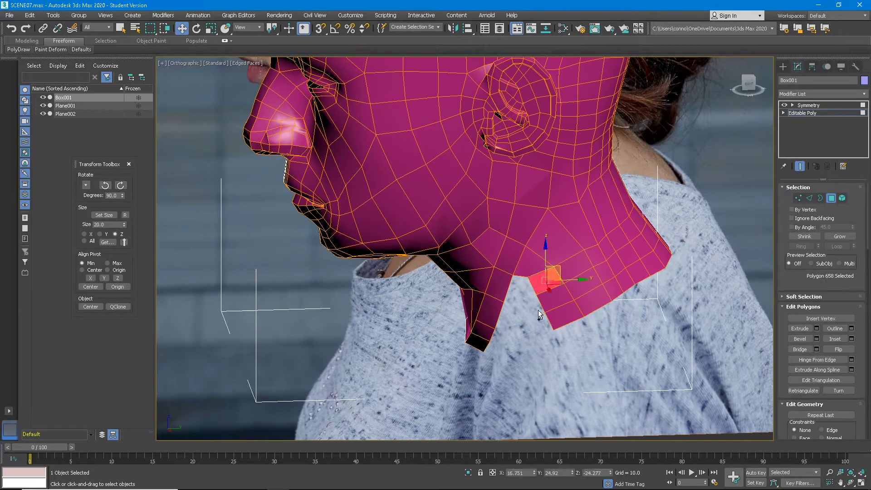
key(2)
click(531, 283)
ctrl+click(540, 302)
ctrl+click(549, 319)
drag(555, 294, 547, 305)
mouse_move(547, 305)
alt+middle_down()
mouse_move(567, 281)
mouse_move(551, 305)
alt+middle_up()
middle_drag(552, 305, 550, 289)
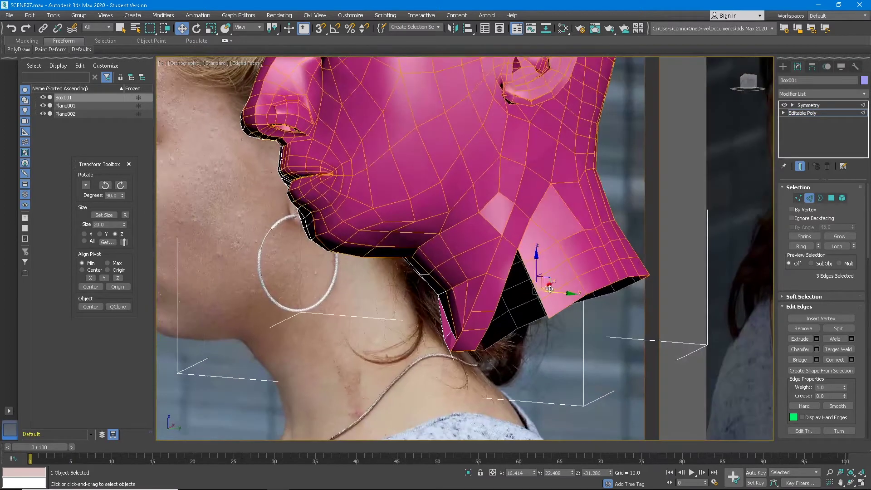
Try to bridge the facing front and rear edges of the lower neck gap, including the smaller pair above
click(485, 339)
ctrl+click(527, 316)
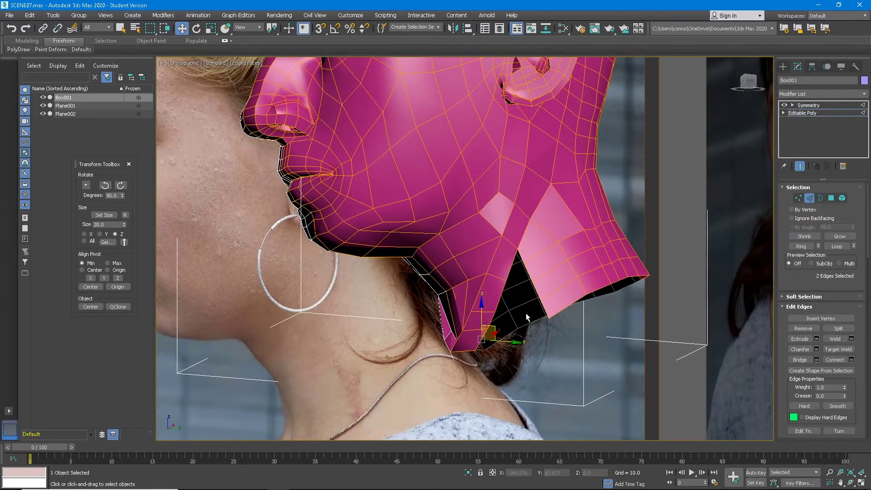
ctrl+click(532, 295)
ctrl+click(536, 290)
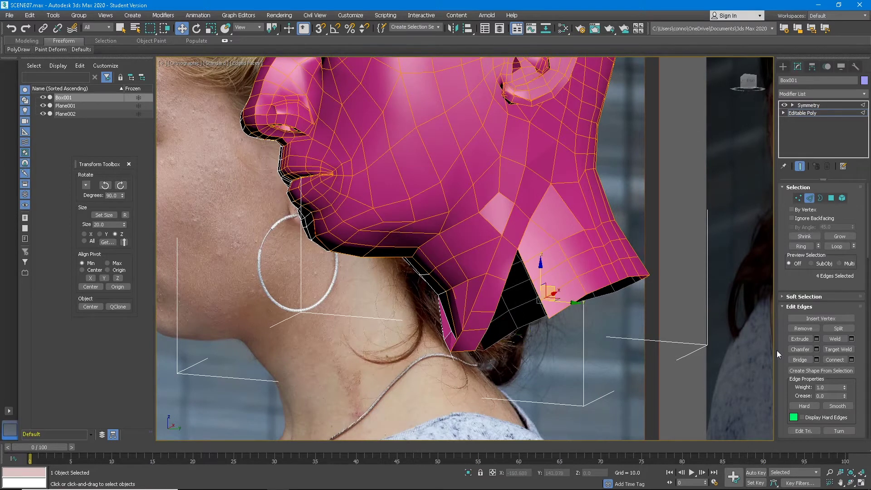
click(798, 359)
scroll(570, 322, up, 6)
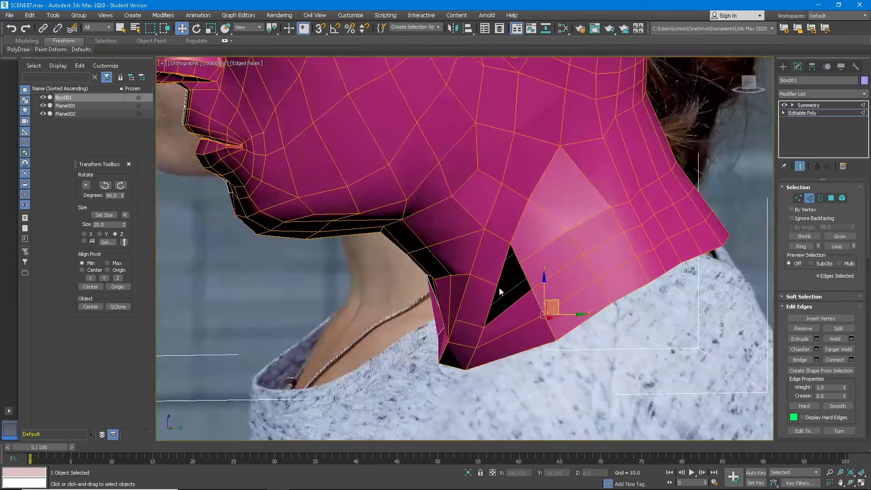
click(495, 294)
ctrl+click(526, 280)
click(800, 358)
Try deleting an edge beside the small remaining neck hole, and undo the deletion together with the neck bridges
alt+middle_drag(569, 313, 612, 323)
click(549, 280)
click(562, 276)
alt+middle_drag(562, 276, 578, 288)
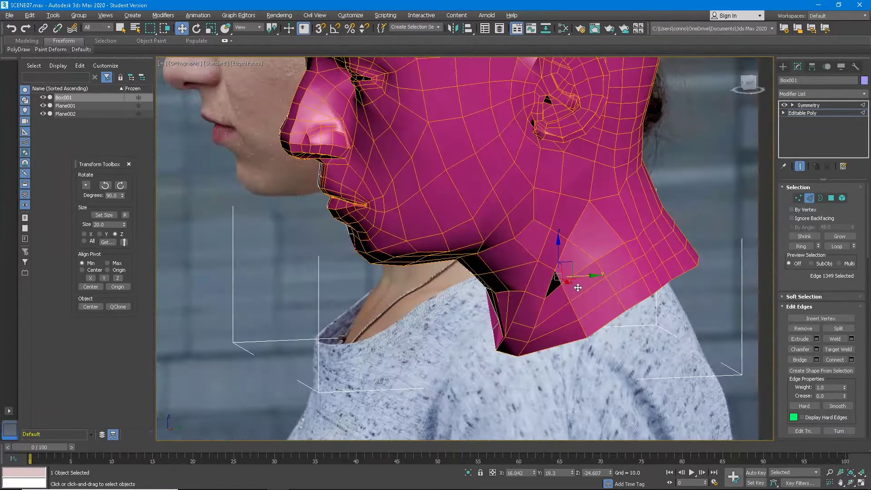
click(549, 284)
key(Delete)
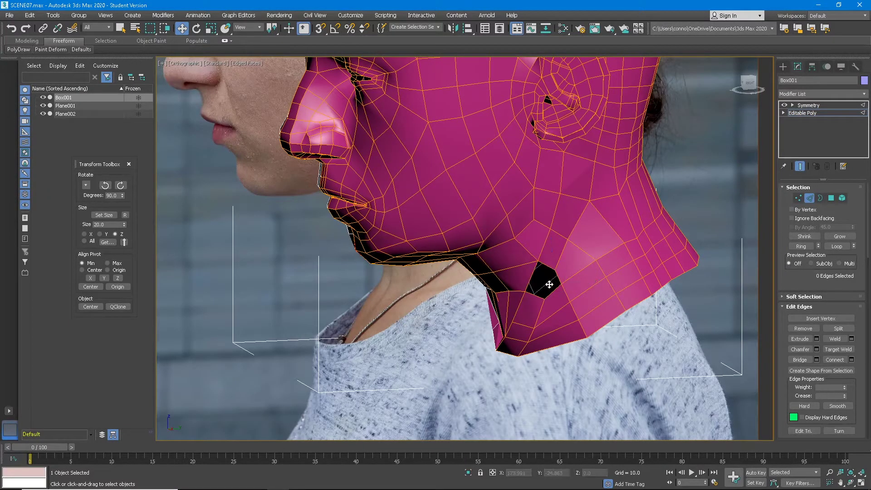
key(ctrl+z)
click(553, 291)
key(ctrl+z)
key(ctrl+z)
key(ctrl+z)
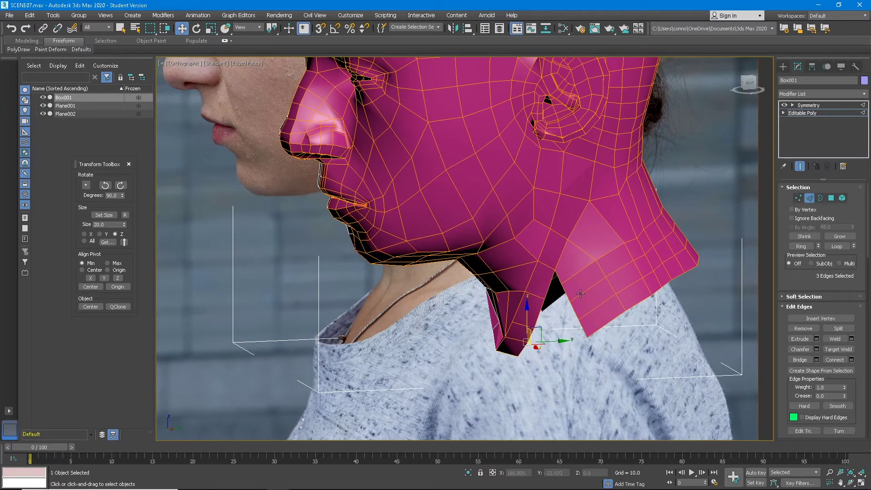
Extrude the short edge at the upper end of the neck gap downward into a new polygon
click(583, 328)
alt+middle_drag(584, 328, 569, 305)
click(571, 281)
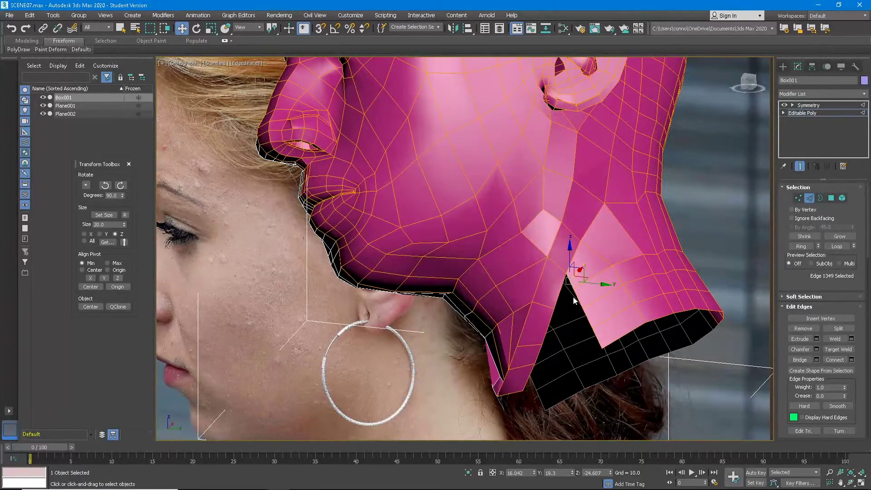
shift+drag(570, 259, 570, 297)
scroll(570, 293, up, 3)
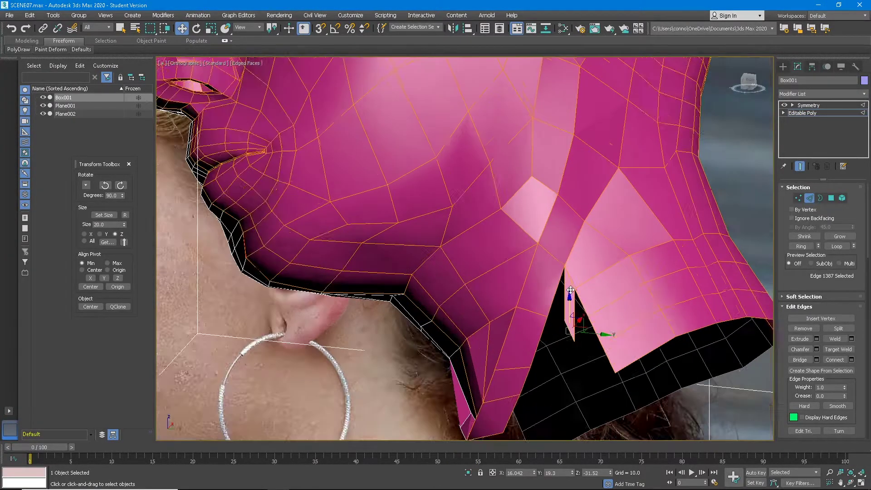
Target weld the new polygon's lower vertices to the neighbouring vertices on the rear and front sides of the gap
key(1)
click(851, 340)
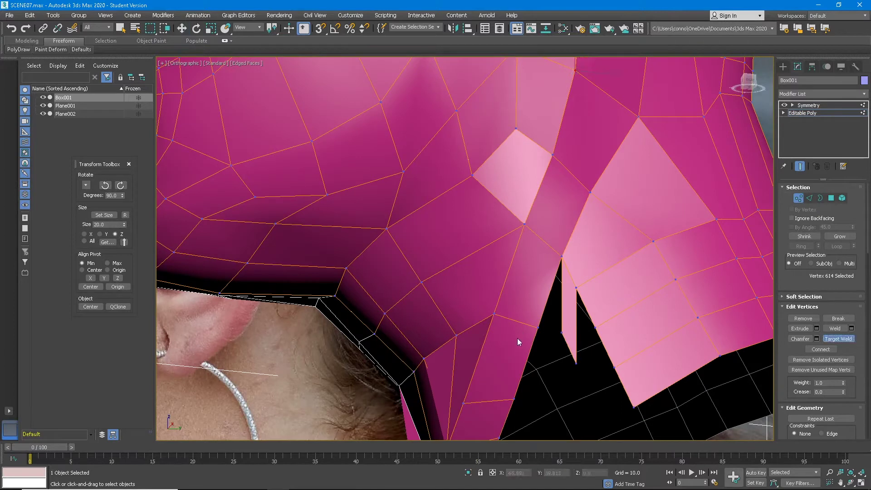
click(595, 327)
click(539, 328)
Select the four facing edges on both sides of the remaining lower neck gap and bridge them
scroll(544, 327, down, 2)
alt+middle_drag(547, 328, 560, 260)
key(2)
click(584, 241)
key(w)
ctrl+click(527, 251)
ctrl+click(516, 278)
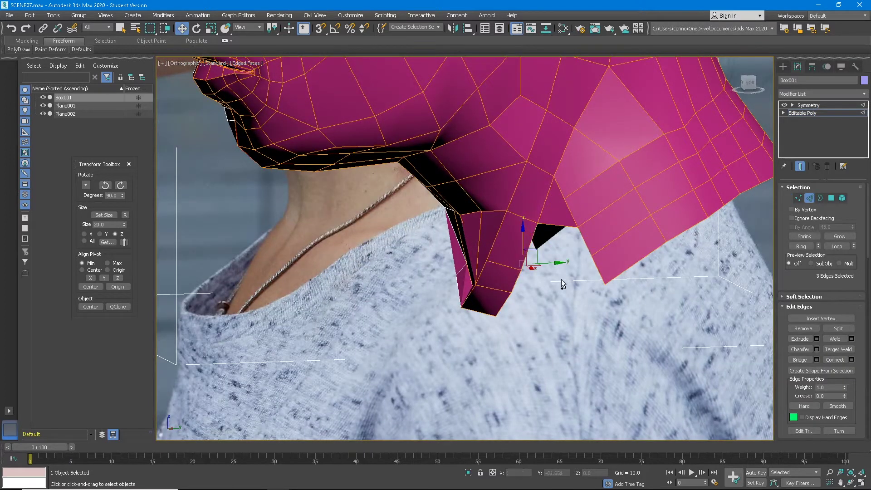
click(801, 359)
Examine the bridged side of the neck and its lower border from several angles
scroll(642, 237, down, 2)
mouse_move(642, 237)
middle_down()
mouse_move(626, 306)
mouse_move(630, 236)
middle_up()
alt+middle_drag(655, 174, 606, 218)
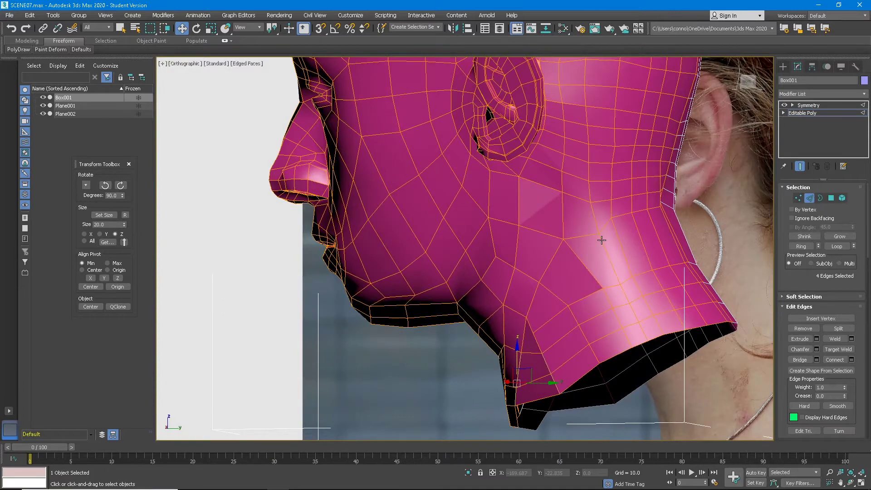
scroll(577, 220, down, 3)
scroll(578, 221, up, 3)
scroll(531, 321, down, 2)
scroll(531, 321, up, 2)
alt+middle_drag(531, 321, 590, 310)
middle_drag(589, 309, 593, 237)
Try extruding the nine border edges at the base of the neck downward and target welding the new vertices
click(560, 291)
click(490, 334)
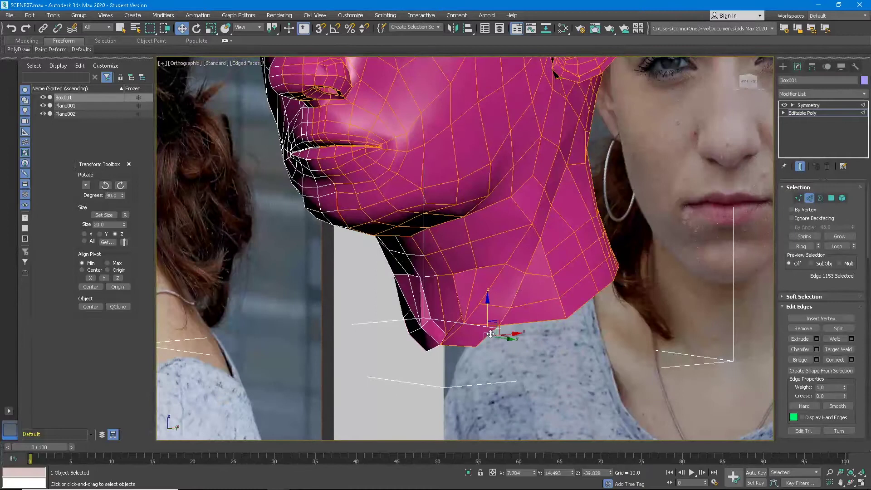
alt+middle_drag(540, 338, 511, 338)
double_click(575, 309)
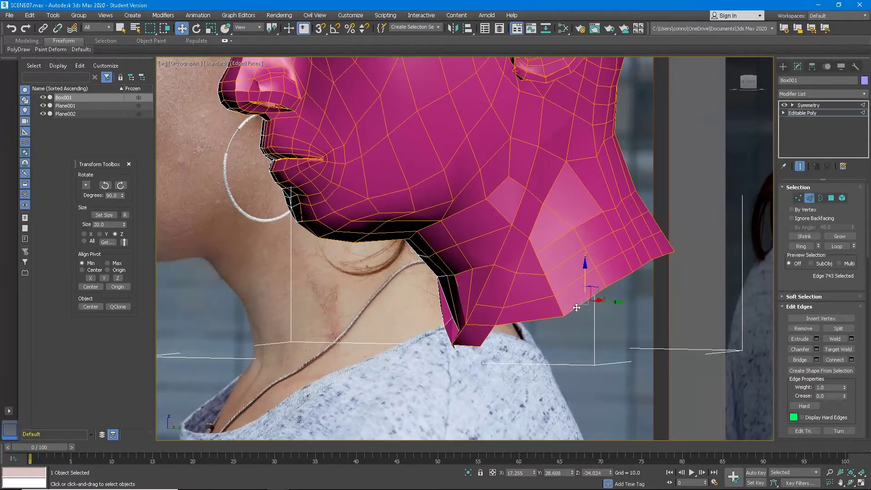
alt+drag(491, 295, 492, 296)
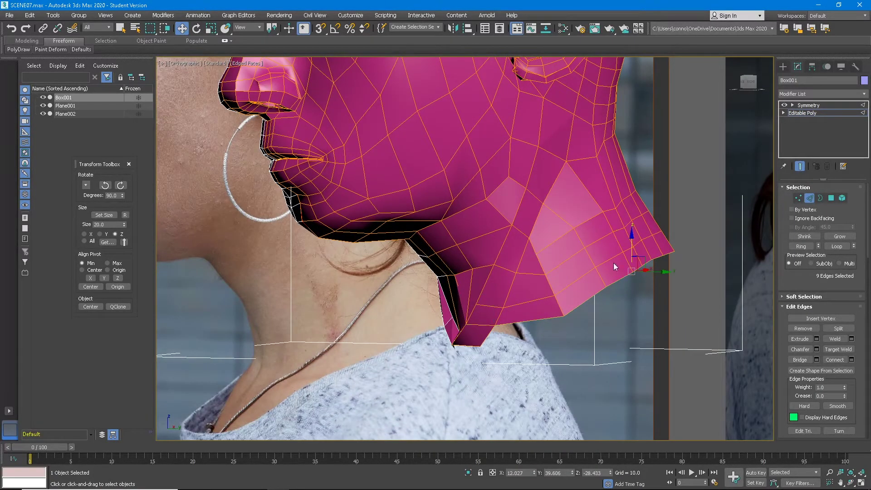
shift+drag(629, 241, 664, 286)
key(1)
click(844, 340)
click(482, 347)
alt+middle_drag(482, 347, 550, 294)
key(w)
key(ctrl+z)
key(ctrl+z)
key(ctrl+z)
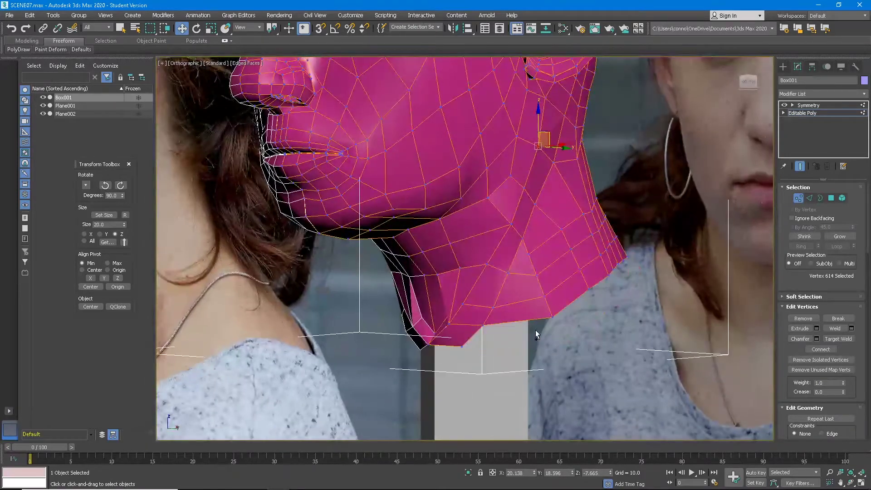
Select the open border at the neck base and inspect how far it runs around the head mesh
click(821, 198)
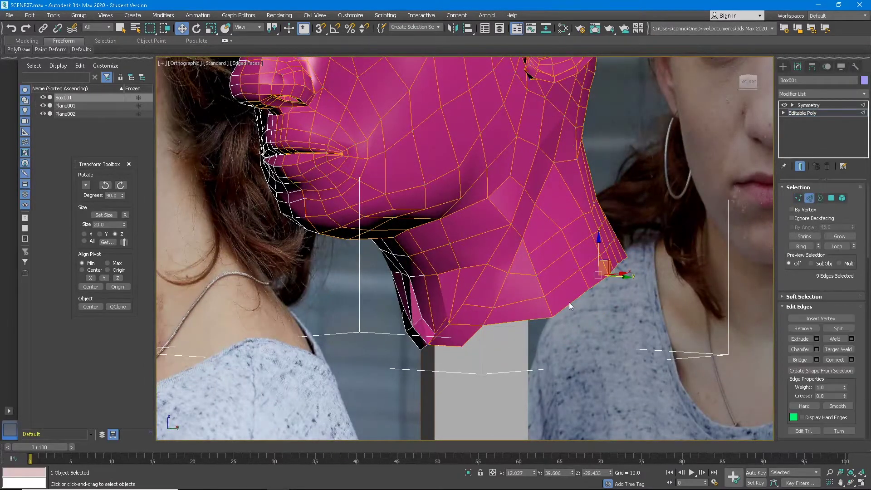
click(537, 319)
scroll(536, 318, down, 3)
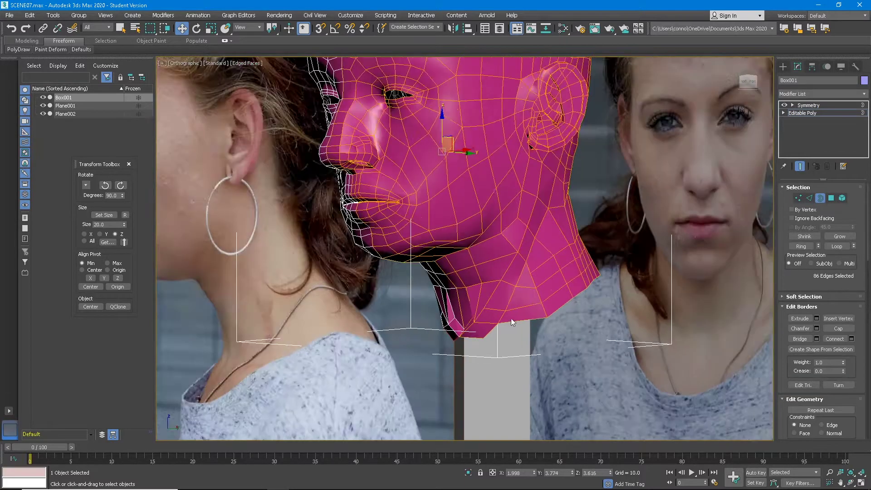
alt+middle_drag(506, 290, 555, 251)
click(820, 198)
alt+middle_drag(511, 156, 535, 175)
Select an edge loop over the head, keep only its 17 upper edges, and move them outward about 2 units
click(809, 199)
double_click(536, 172)
click(745, 90)
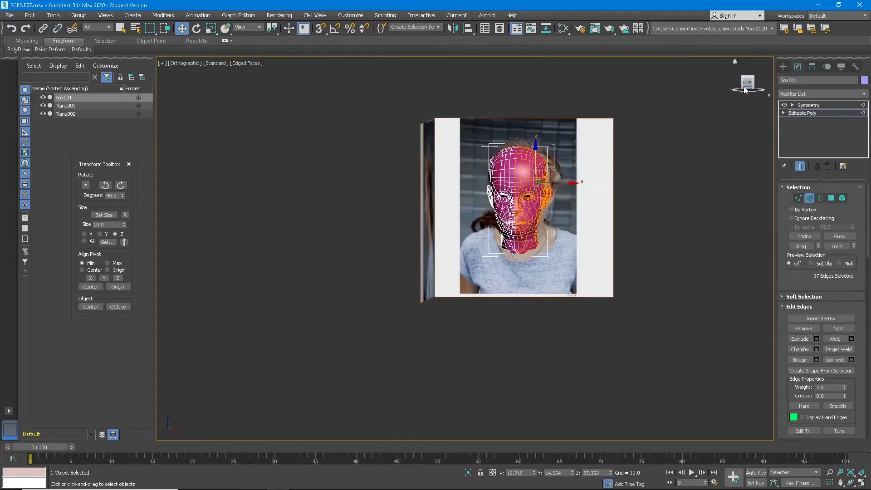
alt+drag(481, 265, 618, 168)
scroll(600, 139, up, 6)
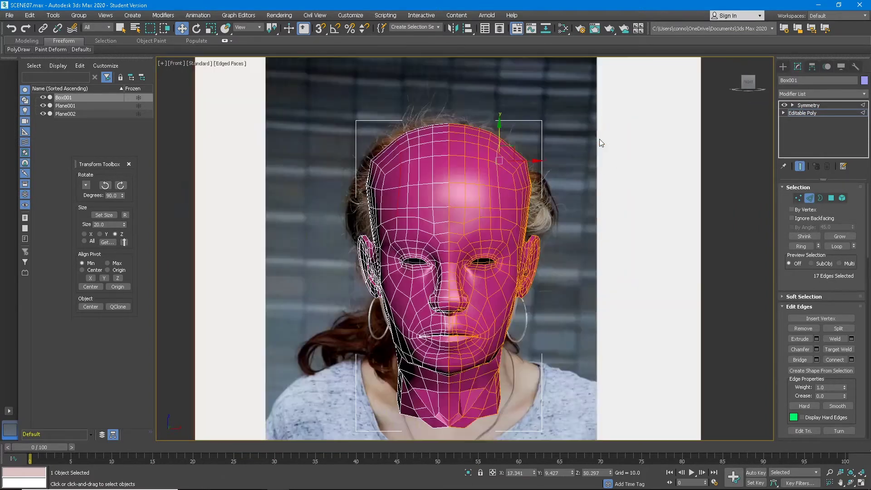
alt+middle_drag(508, 167, 466, 239)
drag(440, 181, 439, 189)
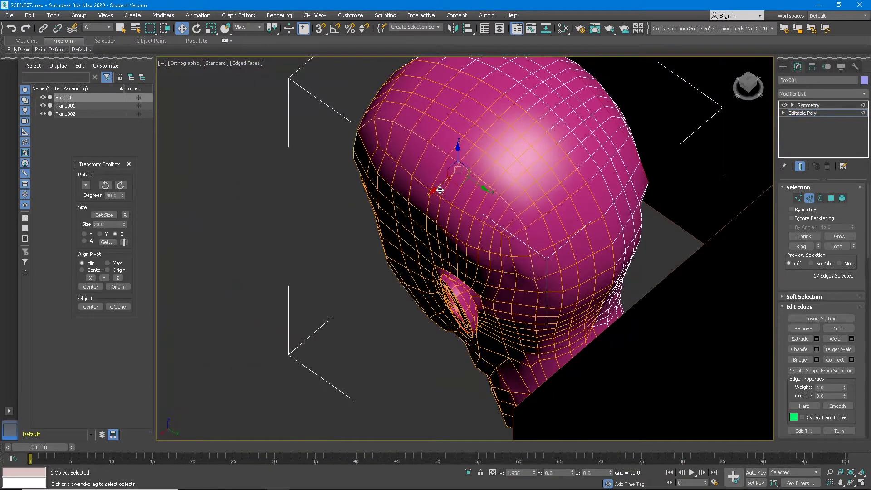
Convert the upper head edge selection to polygons and relax them to smooth the side of the skull
ctrl+click(832, 198)
scroll(837, 372, down, 5)
click(817, 399)
alt+middle_drag(566, 302, 643, 233)
click(459, 215)
alt+middle_drag(463, 220, 482, 254)
scroll(469, 250, up, 4)
In the right view, move the vertices in the crease below the lower lip slightly up to follow the profile photo
click(744, 82)
scroll(404, 213, up, 8)
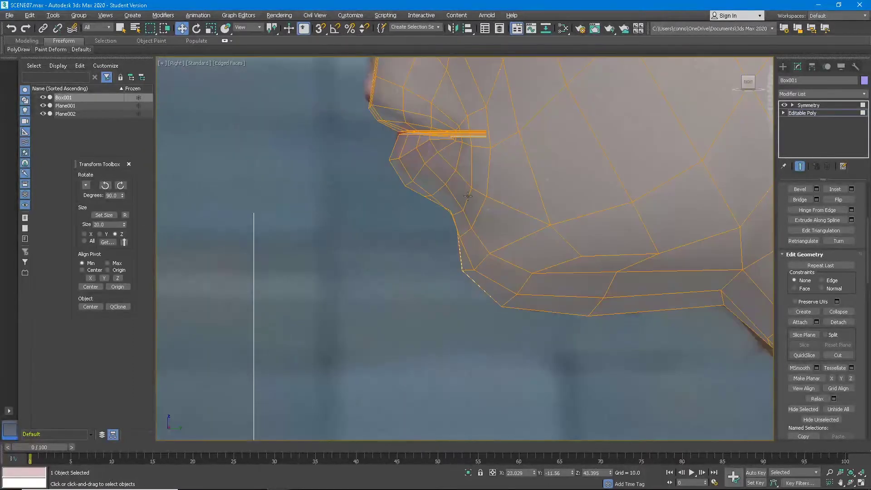
middle_drag(468, 196, 466, 239)
key(1)
drag(418, 258, 477, 238)
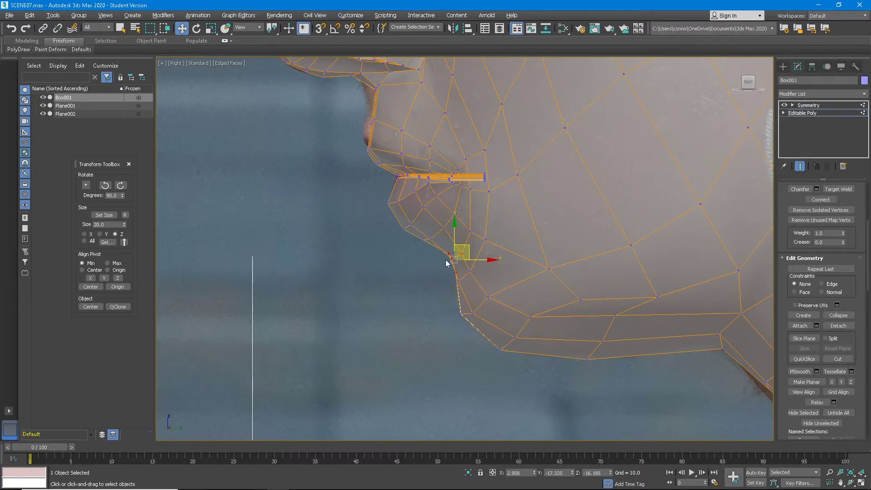
drag(471, 245, 474, 240)
middle_drag(498, 204, 495, 242)
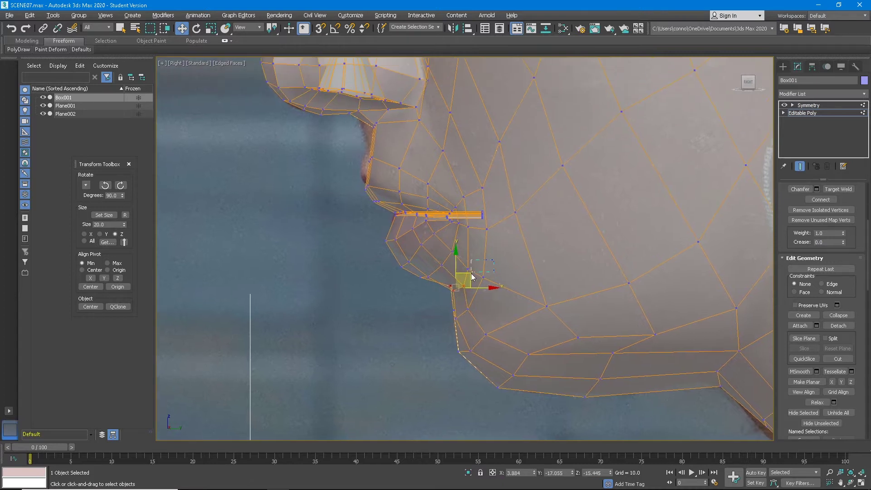
drag(470, 285, 498, 257)
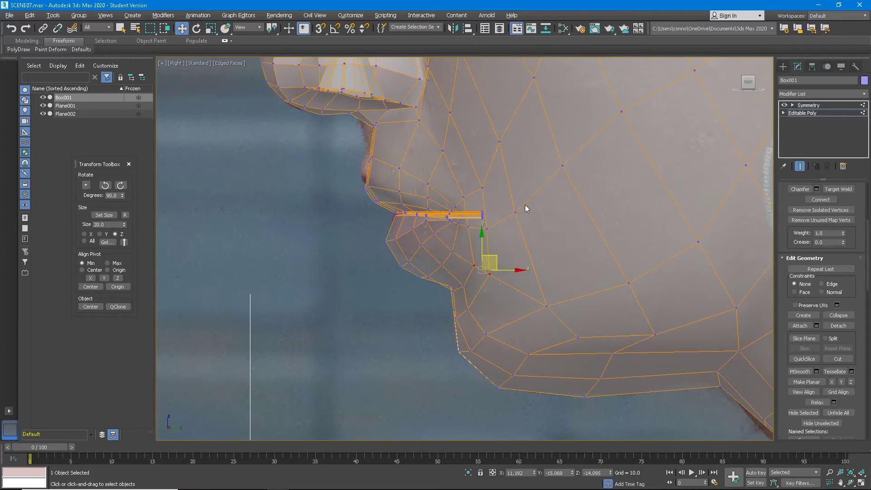
middle_drag(503, 223, 492, 264)
scroll(494, 263, down, 2)
scroll(412, 232, down, 3)
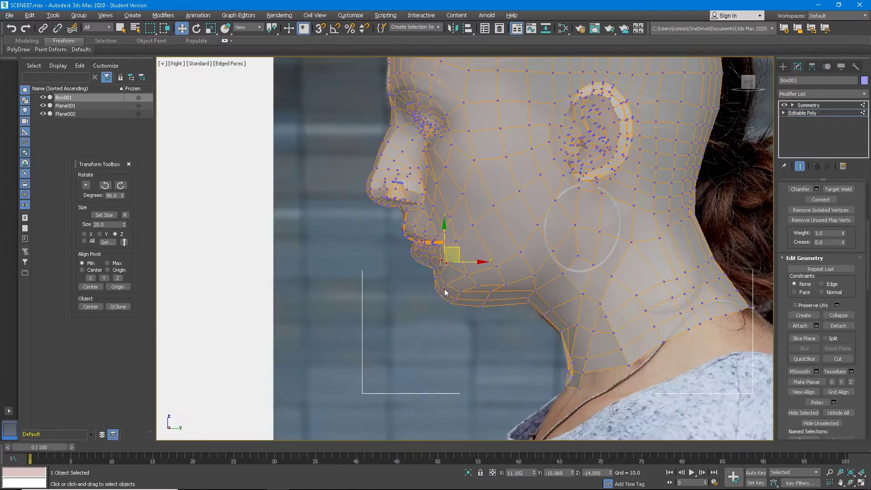
Select the vertices at the front of the chin and turn off the see-through display
scroll(444, 289, up, 3)
drag(415, 333, 443, 286)
key(alt+x)
alt+middle_drag(445, 274, 499, 249)
Select the 17 polygons around the nasal septum by growing from five vertices, and move them inward toward the centre line
scroll(443, 240, up, 5)
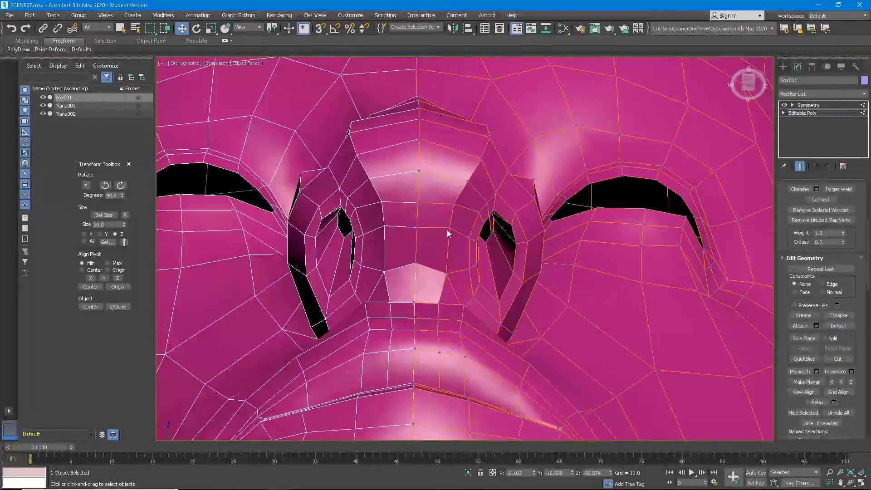
click(419, 227)
ctrl+click(449, 228)
ctrl+click(469, 236)
alt+middle_drag(506, 240, 484, 197)
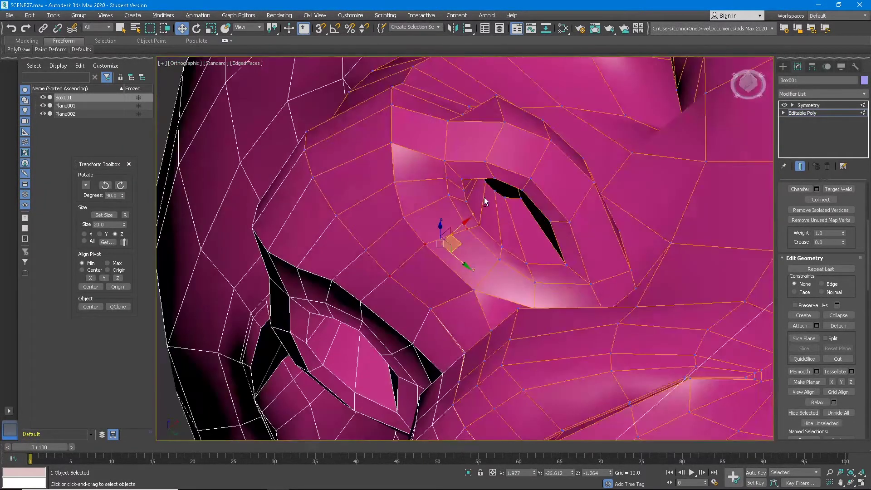
ctrl+click(488, 181)
scroll(845, 230, up, 5)
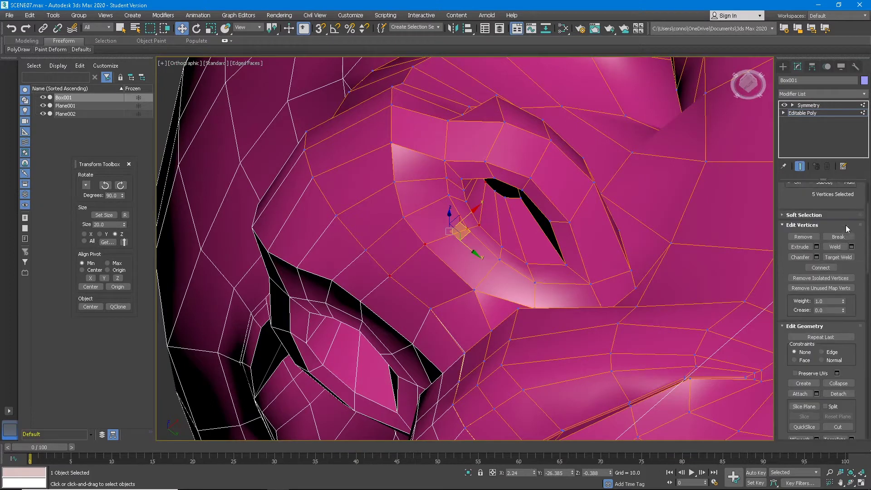
ctrl+click(830, 198)
click(847, 236)
click(840, 237)
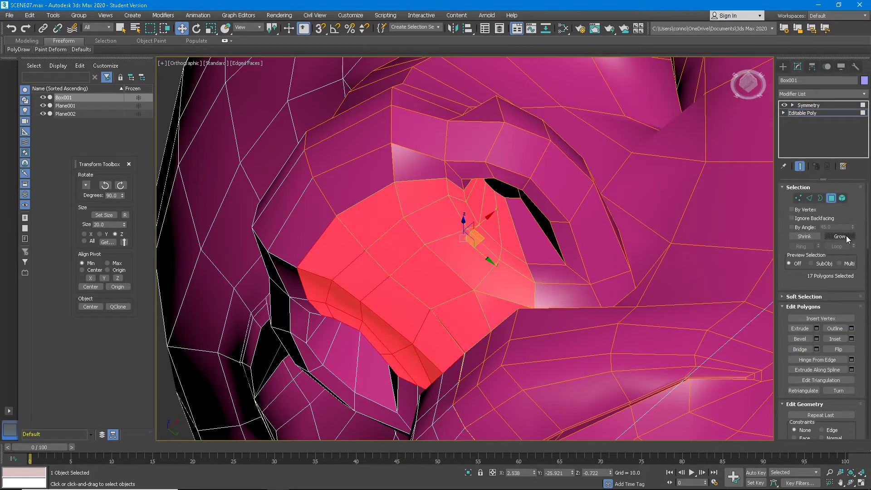
click(211, 29)
alt+middle_drag(454, 245, 454, 194)
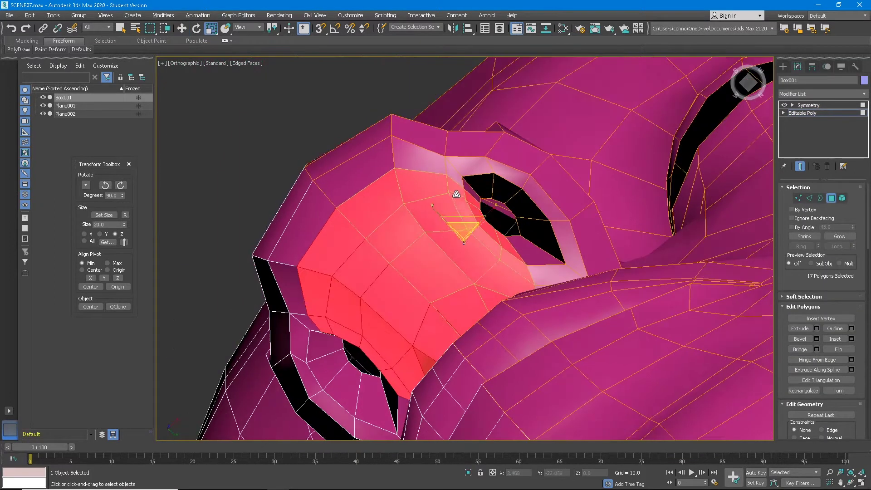
drag(491, 207, 464, 235)
key(w)
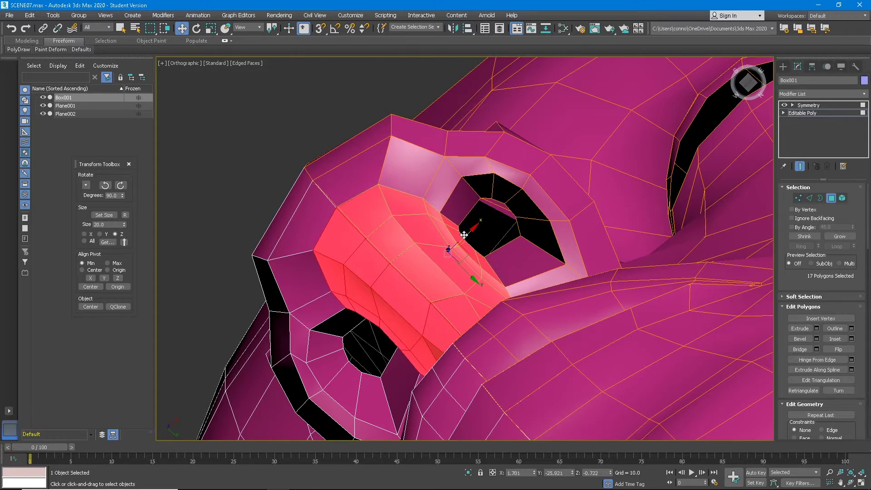
Select the two polygons at the front inner rim of the nostril and move them slightly forward
click(463, 201)
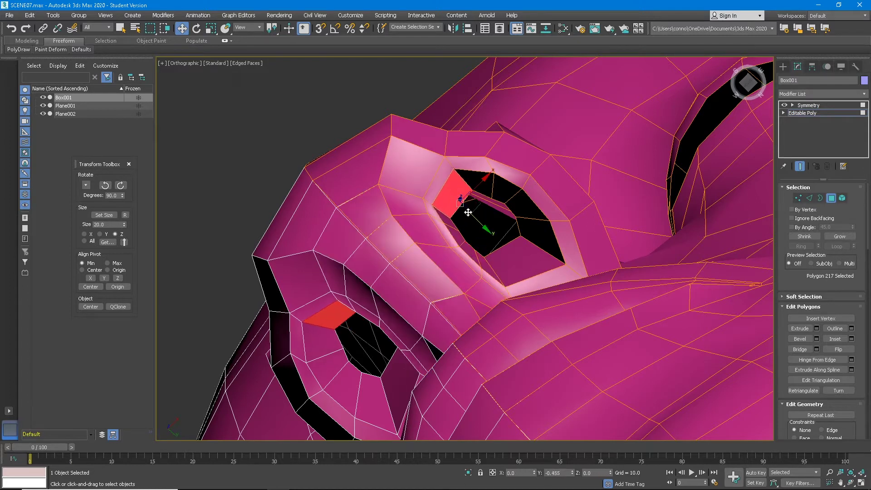
ctrl+click(438, 184)
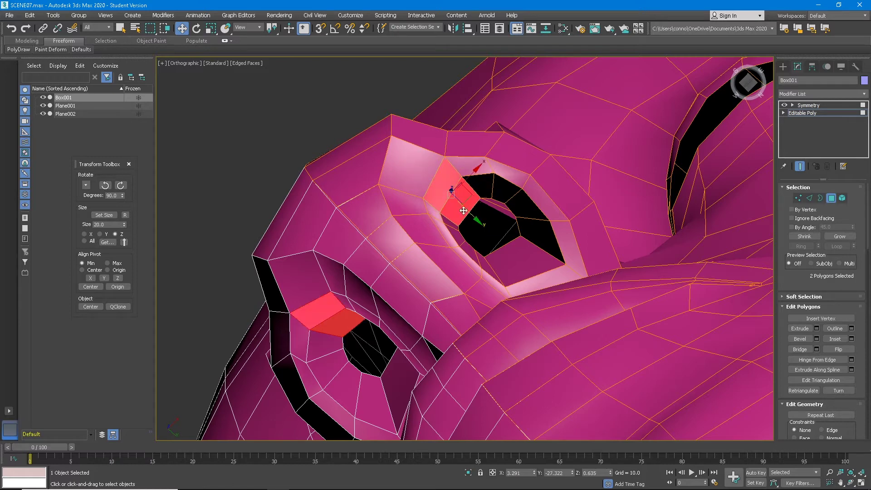
alt+middle_drag(448, 183, 479, 204)
scroll(486, 236, down, 3)
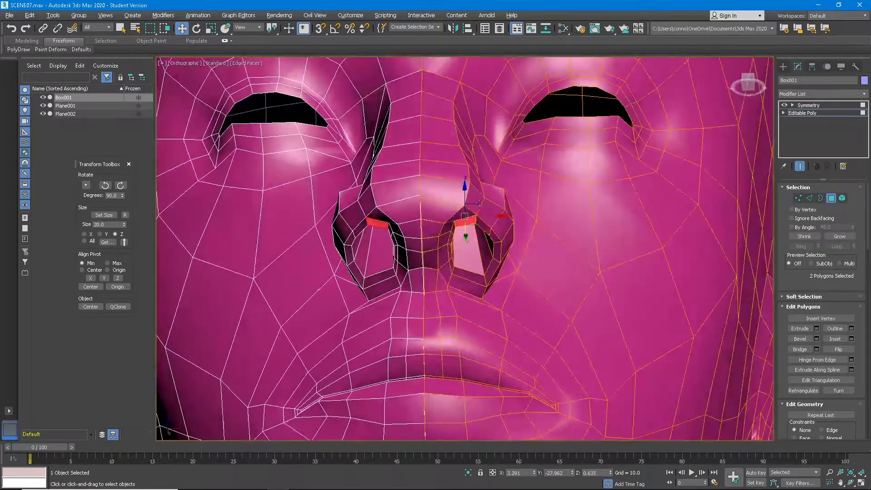
Select the three vertices at the front inner rim of the nostril and move them slightly backward
click(490, 275)
scroll(490, 275, down, 3)
alt+middle_drag(489, 275, 483, 230)
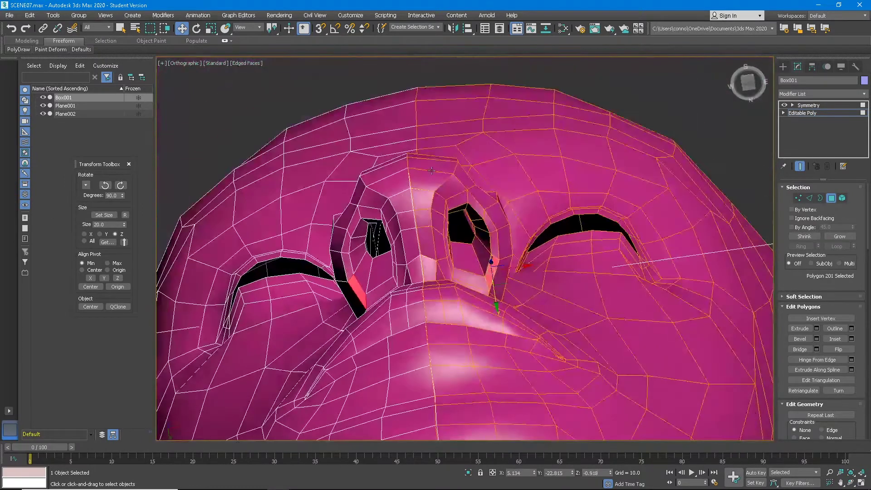
click(452, 205)
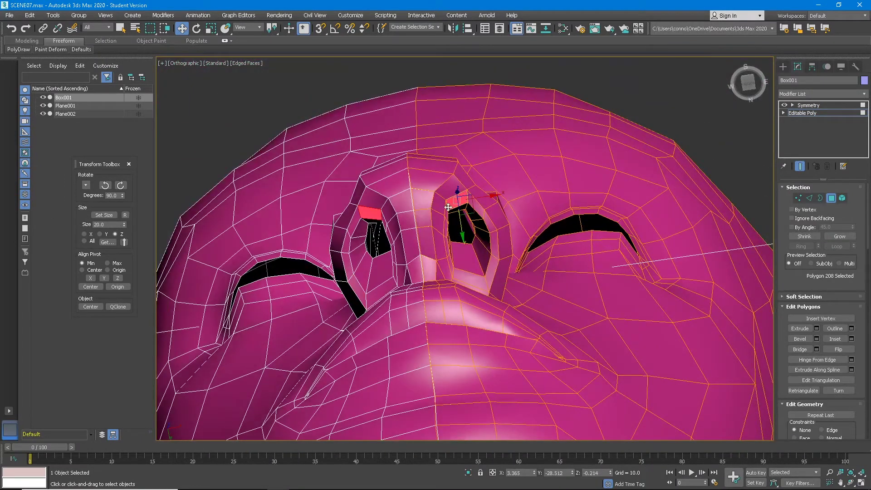
key(1)
click(447, 198)
alt+middle_drag(452, 216, 381, 220)
scroll(457, 189, up, 2)
alt+middle_drag(460, 193, 464, 184)
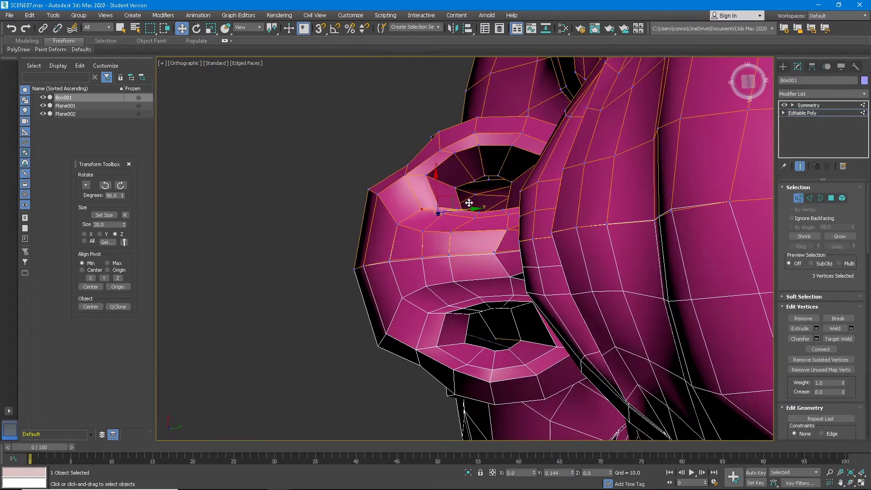
Select the three vertices at the front outer corner of the nostril and move them slightly toward the centre line
click(406, 177)
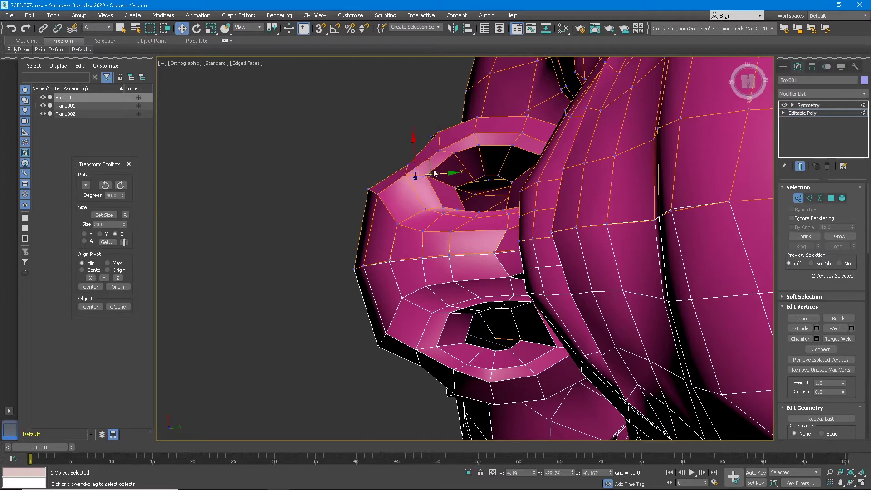
ctrl+click(423, 162)
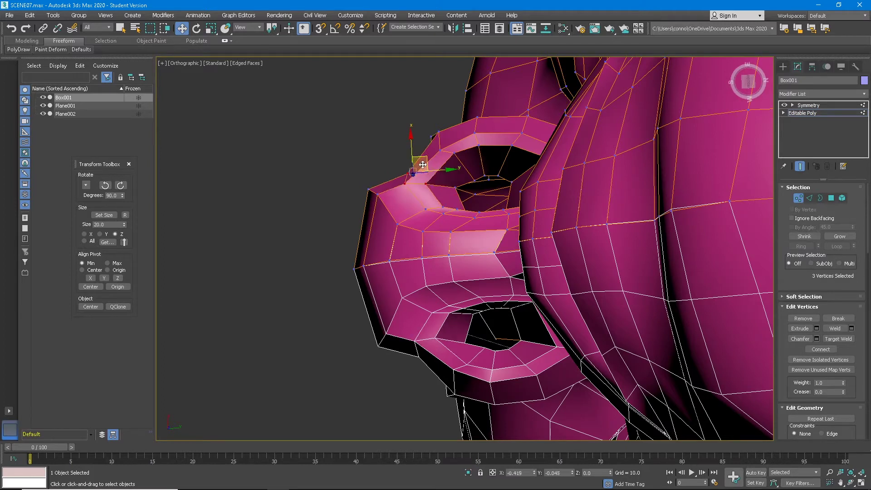
drag(424, 162, 423, 160)
Add a fourth nostril rim vertex to the selection and shift the vertices slightly to smooth the nose wing seen from below
alt+middle_drag(438, 150, 529, 196)
scroll(529, 195, down, 5)
key(alt+x)
key(alt+x)
alt+middle_drag(482, 173, 485, 186)
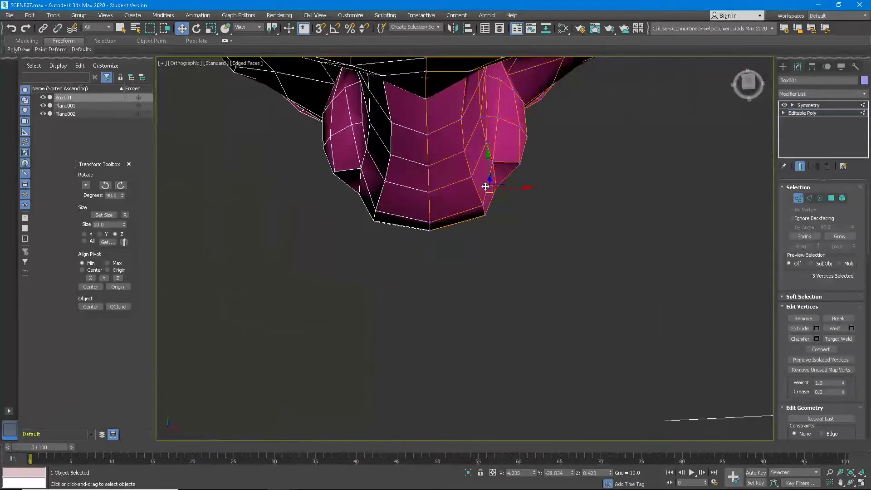
ctrl+click(493, 162)
mouse_move(488, 156)
mouse_down()
mouse_move(486, 140)
mouse_move(488, 171)
mouse_move(482, 160)
mouse_up()
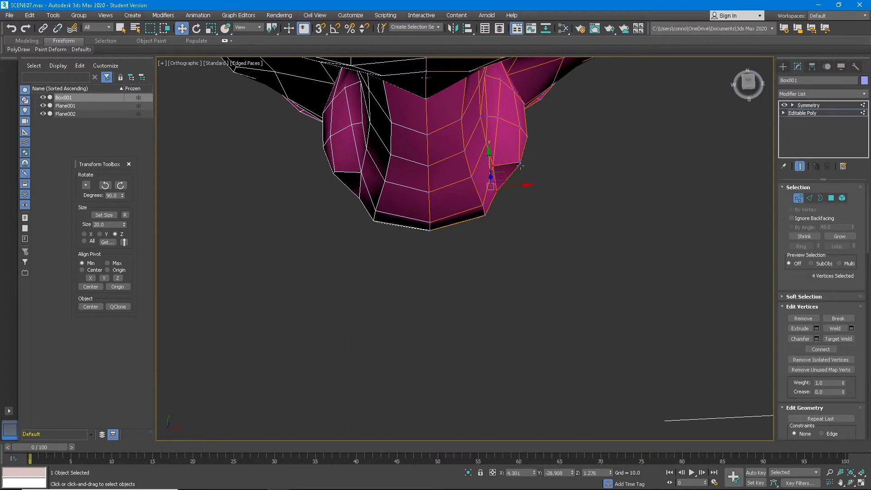
drag(538, 165, 527, 162)
mouse_move(527, 162)
alt+middle_down()
mouse_move(524, 64)
mouse_move(524, 159)
alt+middle_up()
Clear the vertex selection and examine the nostril openings and the whole face against the front reference photo
click(504, 173)
click(458, 197)
mouse_move(459, 197)
alt+middle_down()
mouse_move(443, 226)
mouse_move(421, 229)
mouse_move(464, 187)
alt+middle_up()
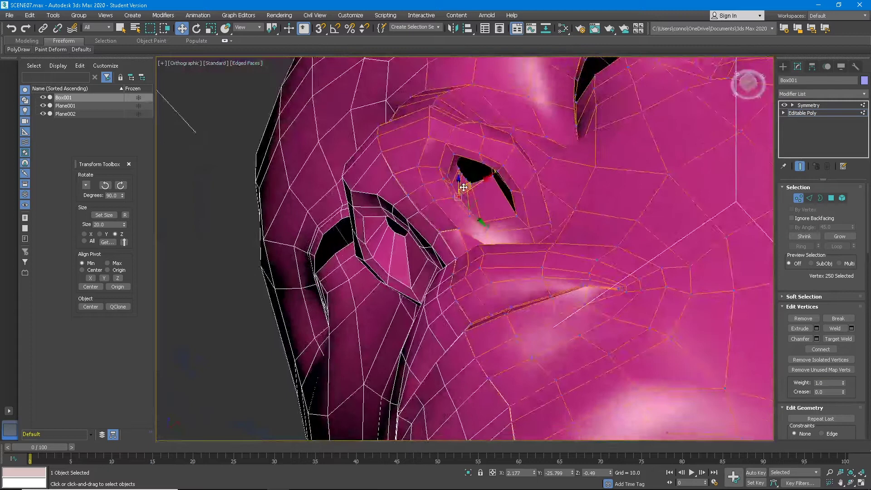
scroll(464, 187, up, 3)
click(472, 200)
alt+middle_drag(416, 211, 455, 232)
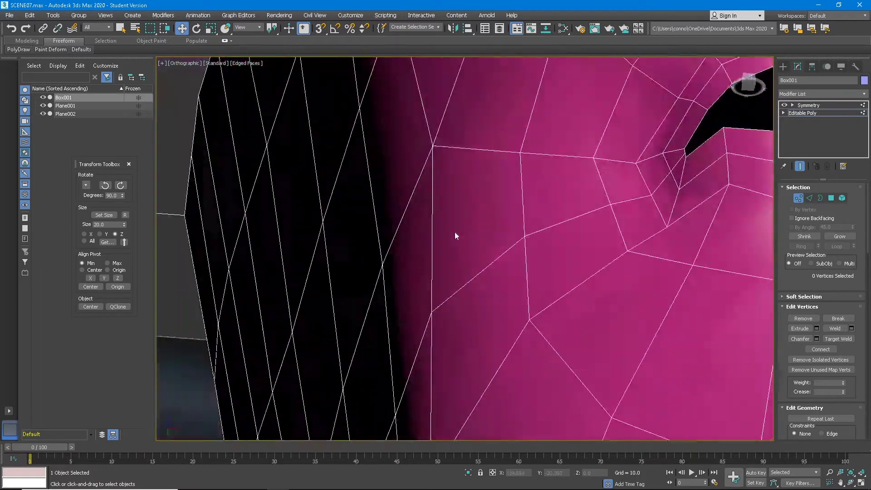
scroll(455, 232, down, 10)
key(alt+x)
key(alt+x)
alt+middle_drag(576, 215, 573, 193)
scroll(557, 236, up, 7)
alt+middle_drag(558, 235, 488, 182)
key(f)
scroll(522, 306, up, 6)
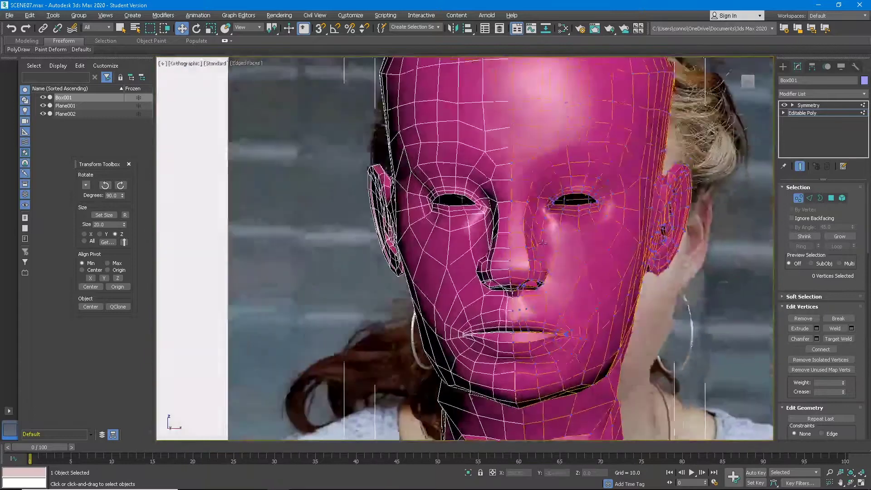
click(523, 271)
scroll(524, 270, down, 5)
alt+middle_drag(524, 269, 490, 265)
alt+middle_drag(567, 204, 532, 255)
Select the complete edge loop along the rim of the eye opening
scroll(548, 222, up, 5)
key(2)
double_click(540, 195)
scroll(540, 195, up, 3)
shift+drag(559, 244, 628, 209)
alt+middle_drag(627, 209, 584, 184)
scroll(558, 175, up, 3)
double_click(490, 213)
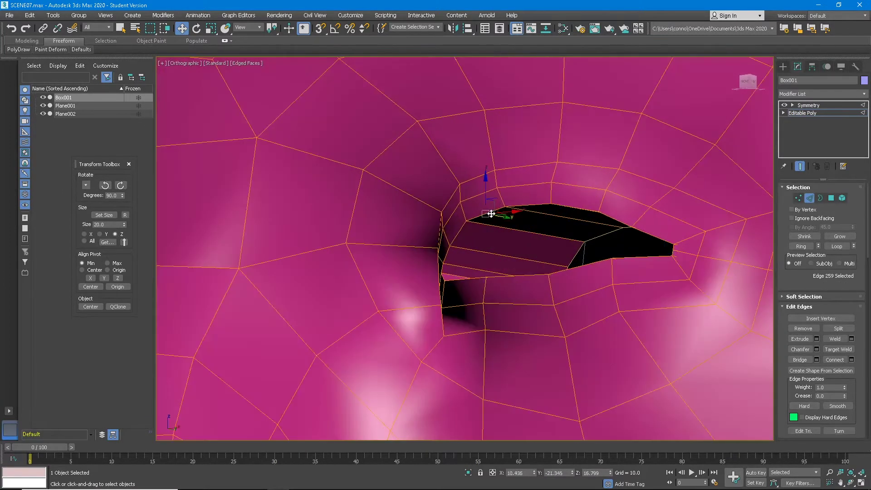
Try a chamfer of 0.072 with one segment on the eye opening's edge loop
click(815, 349)
drag(472, 270, 480, 294)
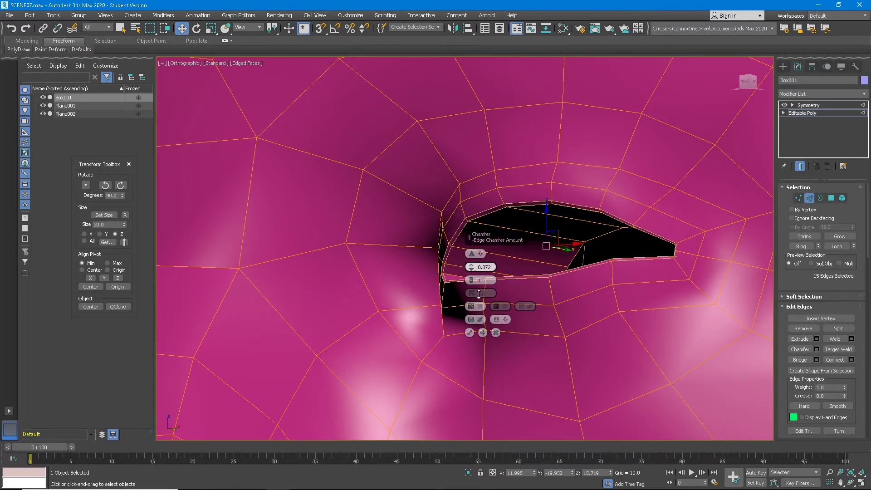
click(471, 332)
mouse_move(489, 288)
alt+middle_down()
mouse_move(523, 240)
mouse_move(529, 282)
mouse_move(478, 298)
alt+middle_up()
Chamfer the eye opening's 15-edge rim loop with two segments
click(817, 349)
drag(471, 269, 471, 266)
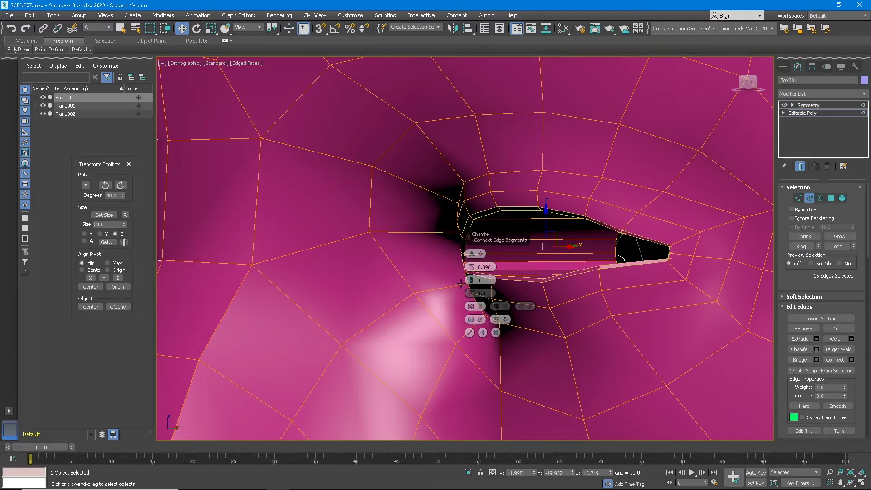
click(471, 278)
scroll(547, 216, up, 3)
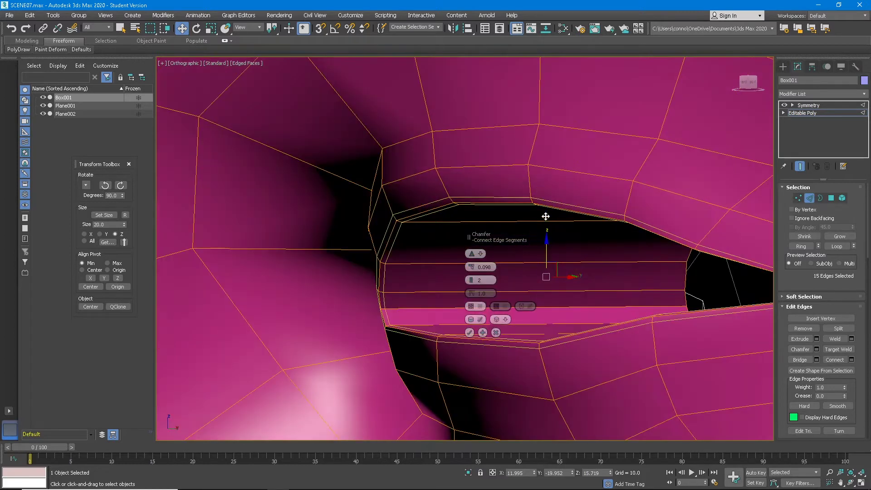
drag(473, 268, 471, 265)
click(472, 330)
scroll(475, 317, down, 1)
alt+middle_drag(474, 317, 491, 318)
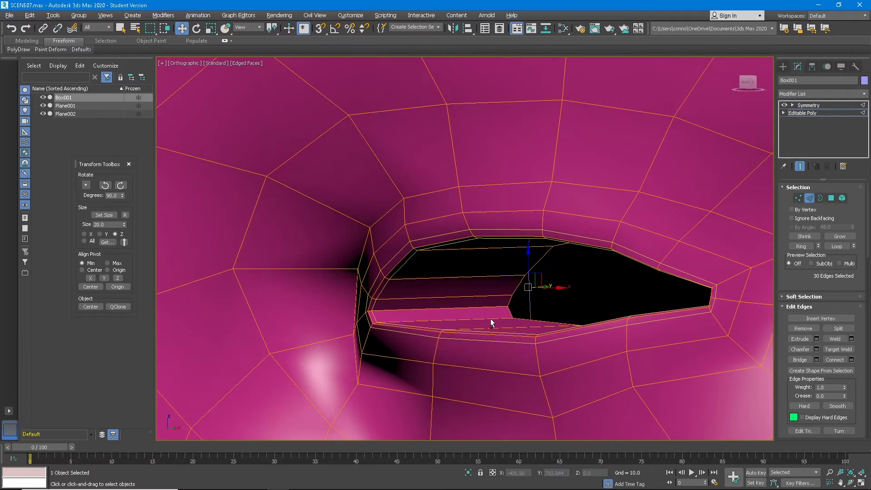
Select the ring of edges running back inside the eye socket and connect it with two new edge loops
click(453, 298)
click(809, 245)
click(841, 361)
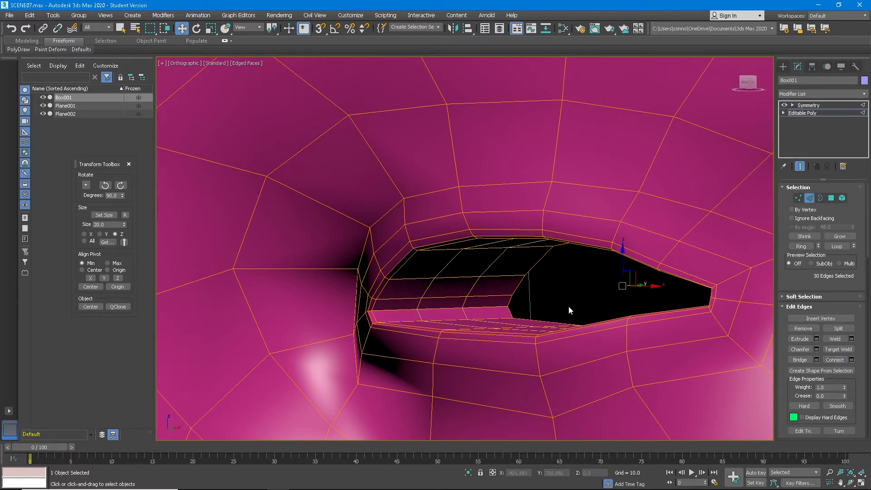
click(196, 28)
click(210, 28)
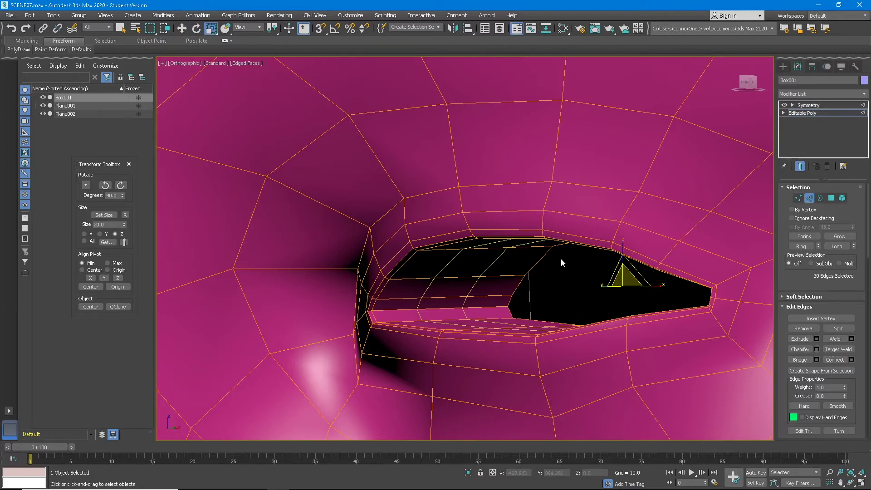
Examine the eyelid rims and eye sockets from several angles and the face from the front against the reference photo
scroll(639, 269, down, 6)
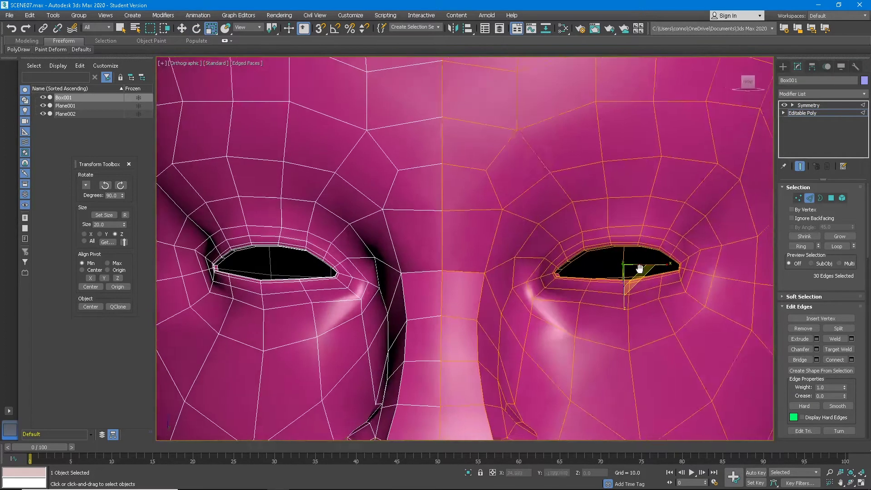
scroll(602, 224, down, 4)
middle_drag(639, 269, 593, 219)
scroll(593, 219, up, 3)
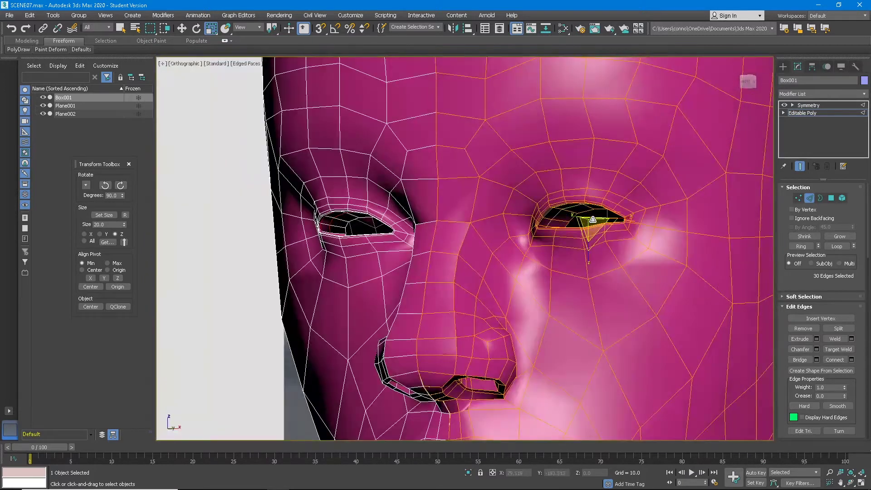
scroll(593, 220, up, 2)
alt+middle_drag(591, 221, 578, 224)
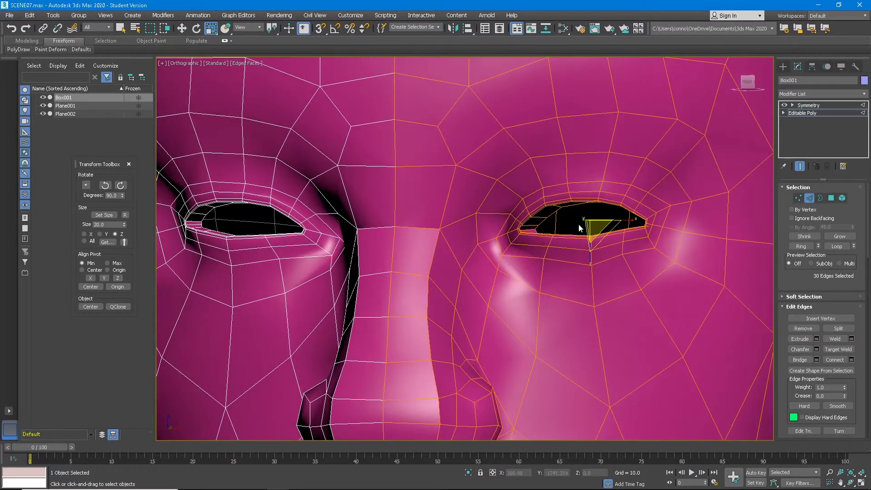
scroll(573, 210, down, 4)
key(f)
key(alt+x)
key(alt+x)
click(637, 240)
alt+middle_drag(636, 240, 597, 232)
scroll(426, 181, up, 6)
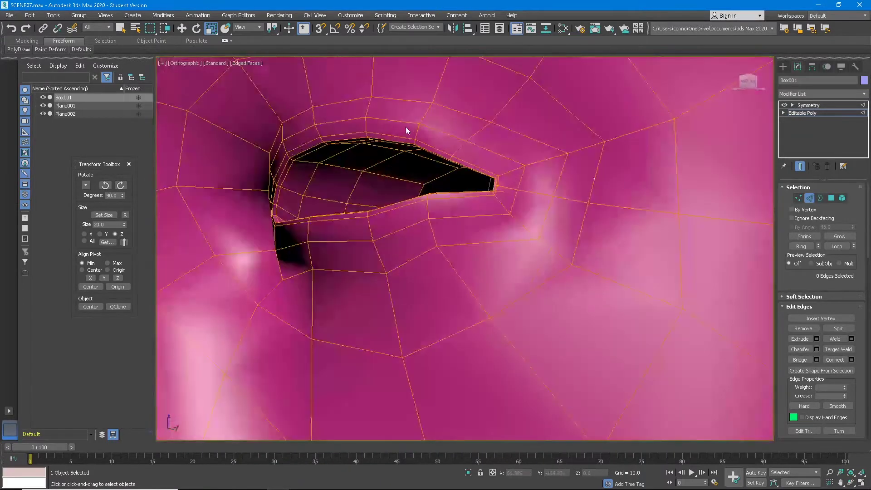
scroll(415, 134, down, 8)
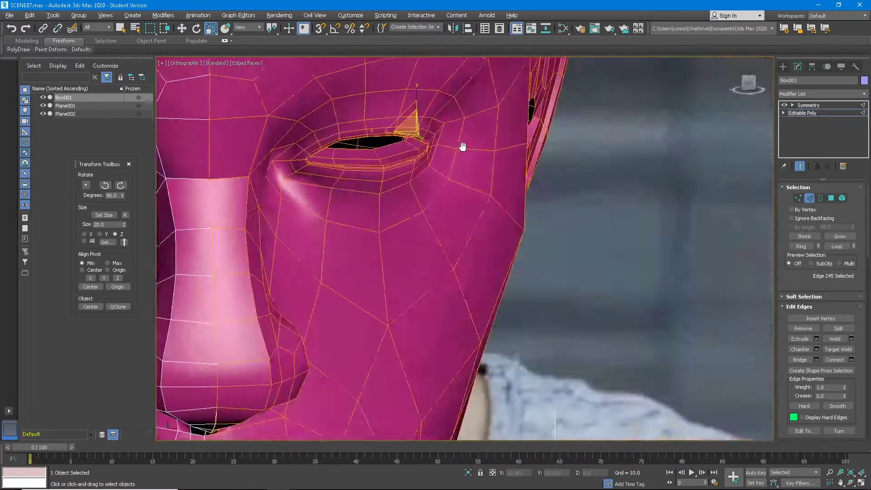
middle_drag(433, 141, 497, 186)
middle_drag(522, 243, 544, 243)
scroll(515, 233, down, 4)
scroll(498, 330, up, 2)
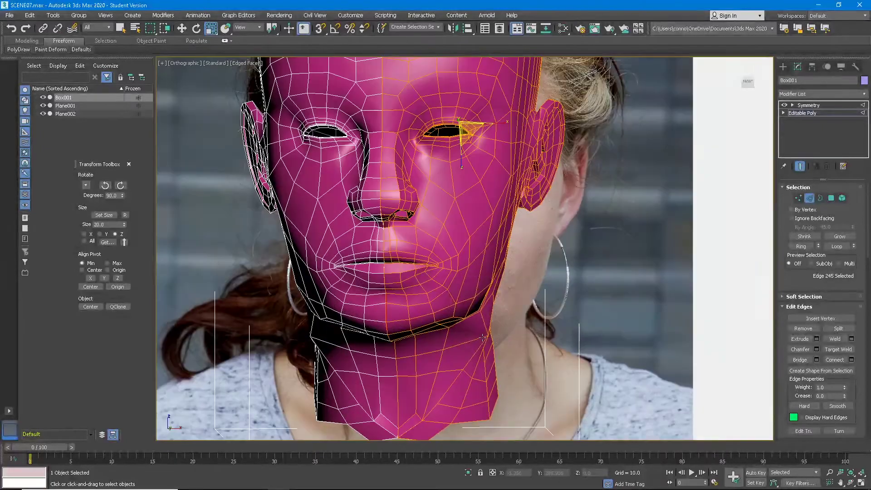
Move the two vertices at the side of the neck just below the jaw inward in the front view
key(1)
click(487, 334)
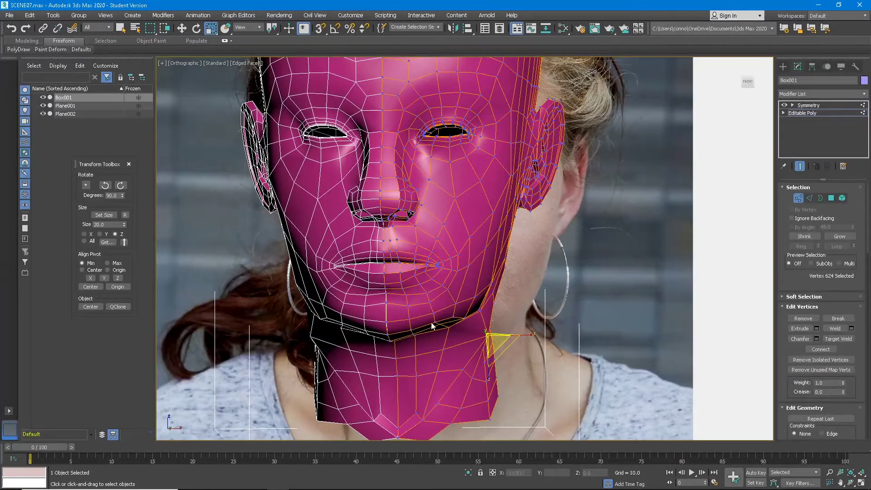
click(183, 29)
drag(516, 336, 498, 336)
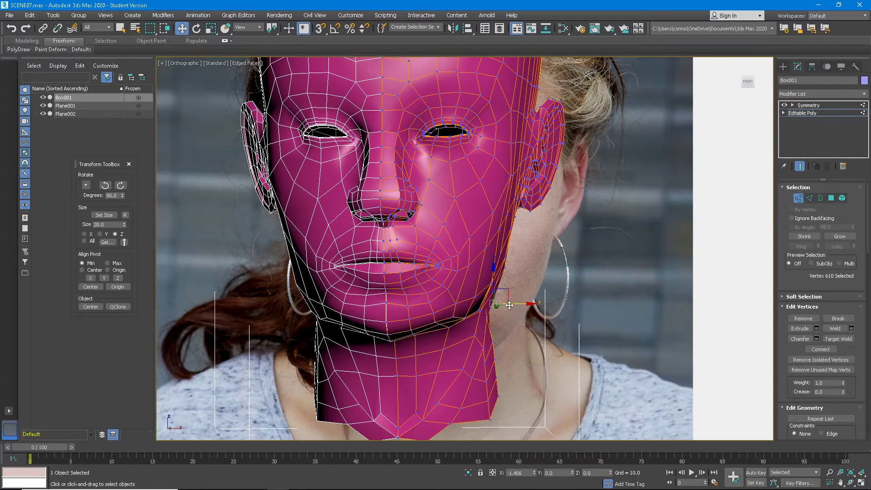
scroll(526, 290, down, 5)
alt+middle_drag(535, 278, 504, 317)
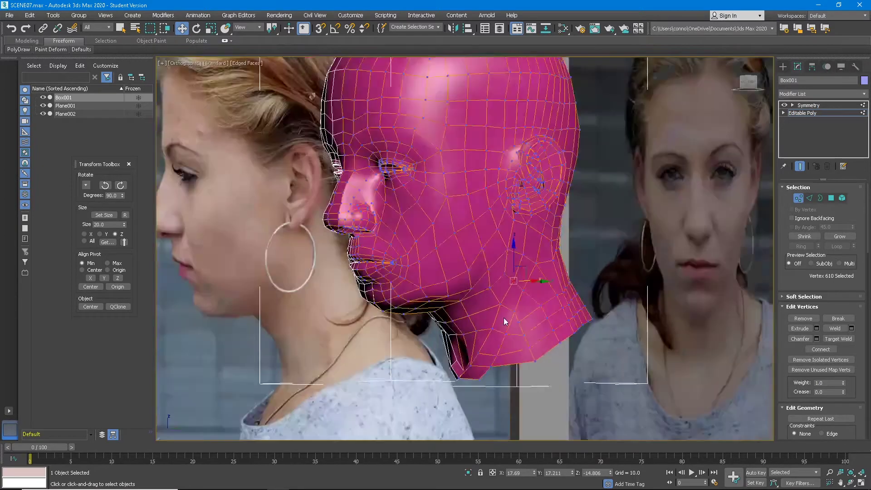
Switch to border selection and inspect the inner edges of the mouth opening up close, with and without the see-through display
scroll(504, 318, up, 6)
click(810, 198)
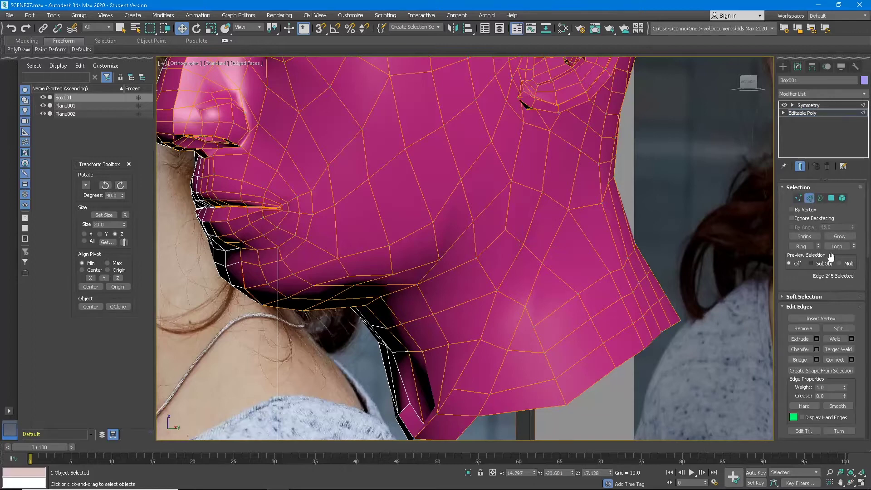
click(820, 199)
scroll(500, 254, down, 4)
alt+middle_drag(499, 255, 454, 241)
scroll(445, 211, up, 6)
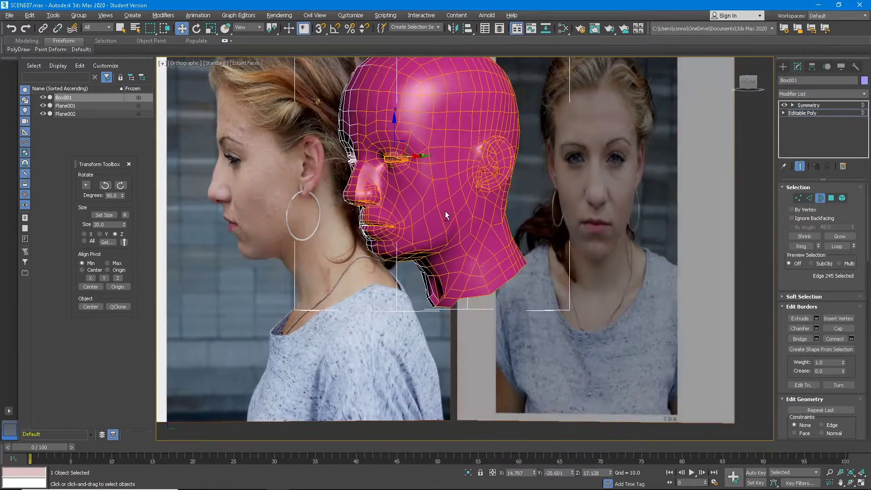
scroll(511, 253, down, 4)
scroll(489, 298, up, 8)
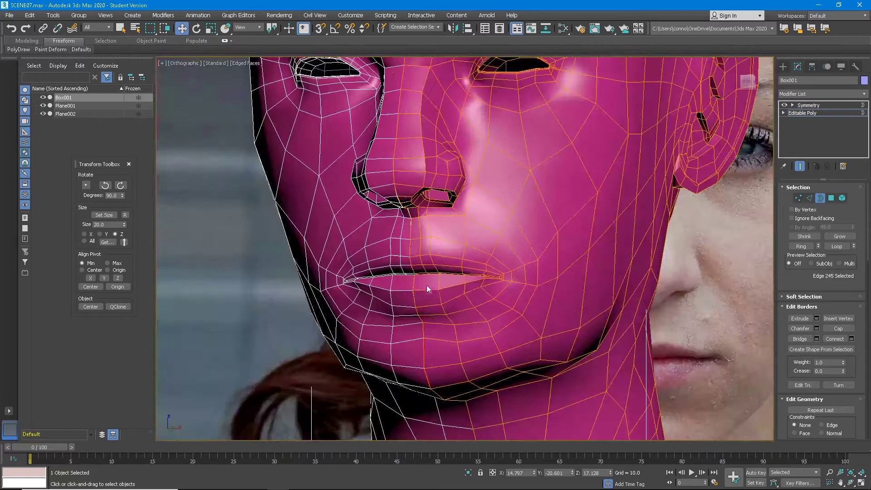
scroll(402, 250, up, 6)
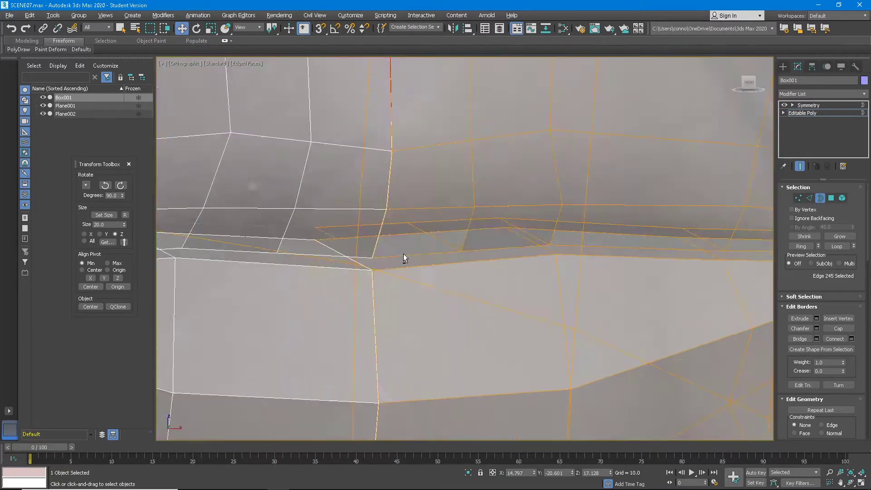
alt+middle_drag(400, 253, 367, 247)
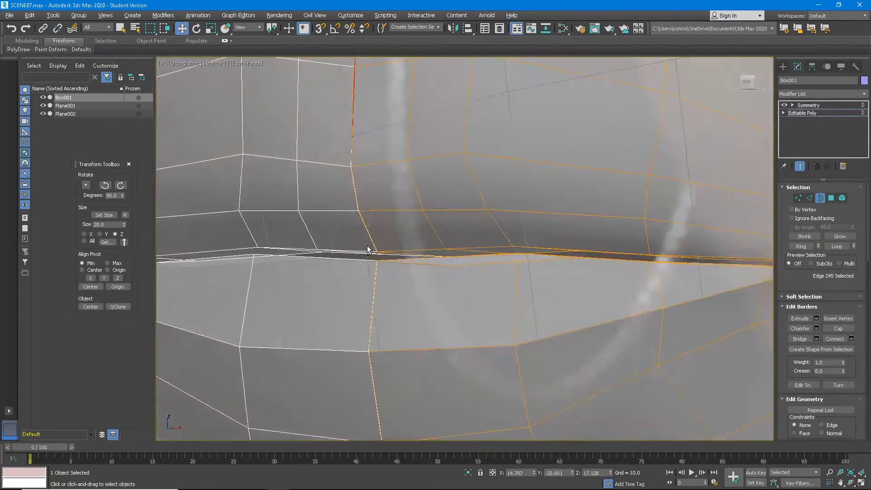
key(alt+x)
scroll(400, 252, down, 3)
scroll(440, 270, up, 1)
scroll(431, 278, down, 1)
scroll(451, 272, up, 3)
alt+middle_drag(450, 271, 513, 241)
scroll(490, 281, down, 2)
Select the 20 edges of the loops along the inner lips in see-through display and scale them vertically
click(810, 199)
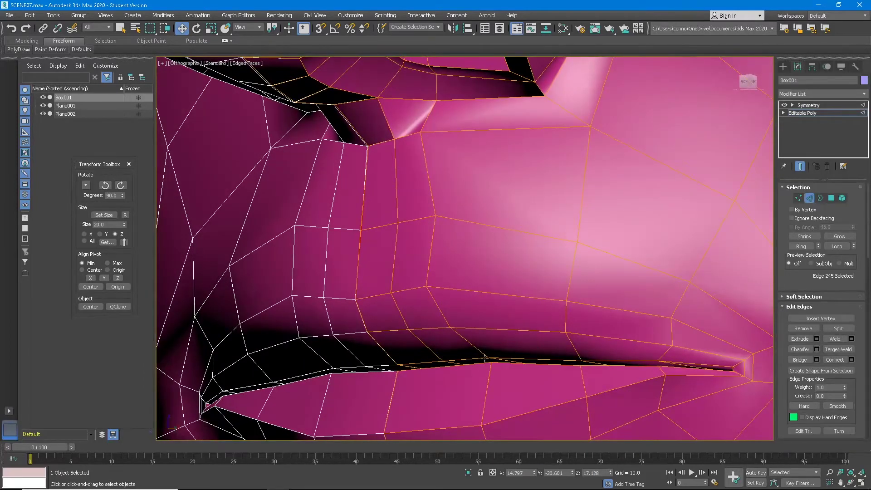
middle_drag(482, 353, 567, 247)
key(alt+x)
ctrl+double_click(569, 225)
click(213, 32)
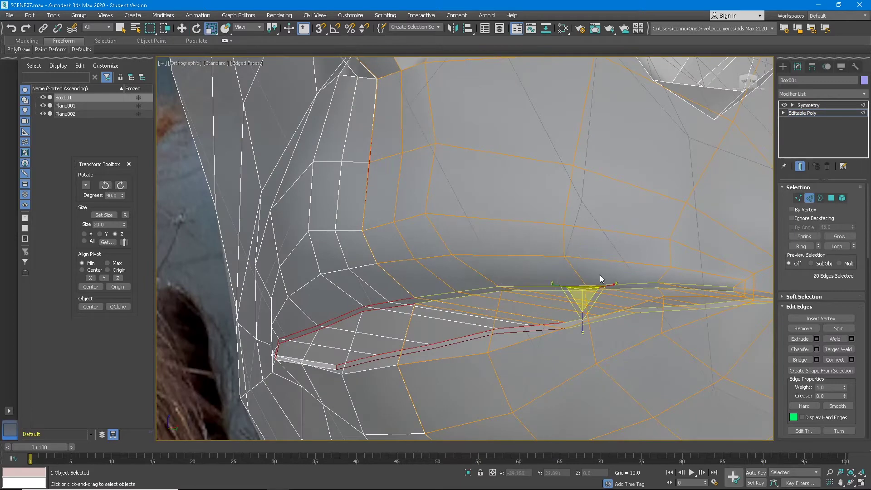
drag(583, 323, 535, 102)
Chamfer the edge loop along the lower lip's inner edge by 0.168 with 2 segments
key(alt+x)
scroll(483, 241, down, 3)
alt+middle_drag(483, 242, 523, 255)
scroll(604, 271, up, 4)
alt+middle_drag(604, 271, 401, 263)
scroll(534, 259, down, 3)
key(alt+x)
scroll(472, 269, up, 2)
scroll(401, 262, up, 4)
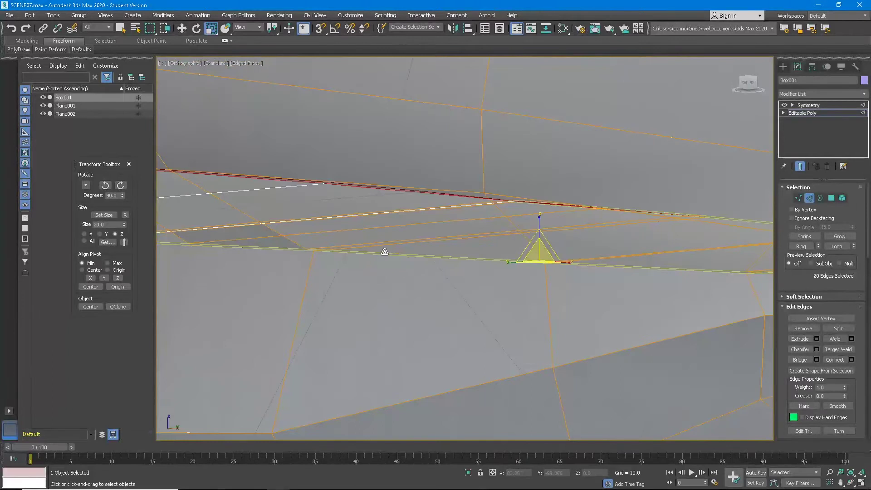
double_click(507, 259)
click(817, 350)
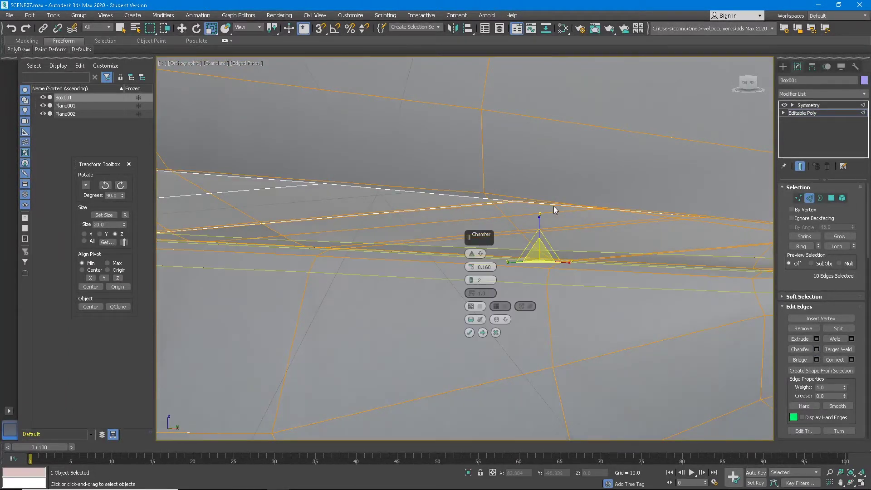
mouse_move(454, 270)
alt+middle_down()
mouse_move(436, 276)
mouse_move(424, 266)
mouse_move(404, 280)
alt+middle_up()
click(470, 333)
Inspect the chamfered lip edge up close and undo the chamfer
alt+middle_drag(470, 333, 425, 281)
scroll(655, 288, up, 4)
scroll(556, 300, up, 5)
scroll(500, 279, down, 8)
scroll(466, 281, up, 5)
key(ctrl+z)
Try connecting the ring of edges across the inner lip strip with two lengthwise loops and scaling them
middle_drag(492, 210, 537, 271)
scroll(445, 282, down, 5)
key(alt+x)
key(alt+x)
scroll(533, 280, up, 5)
key(alt+x)
click(551, 288)
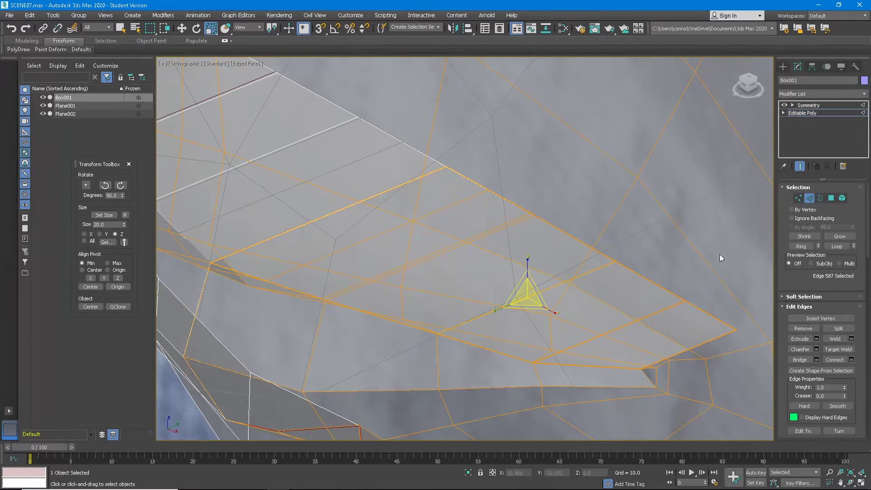
click(806, 249)
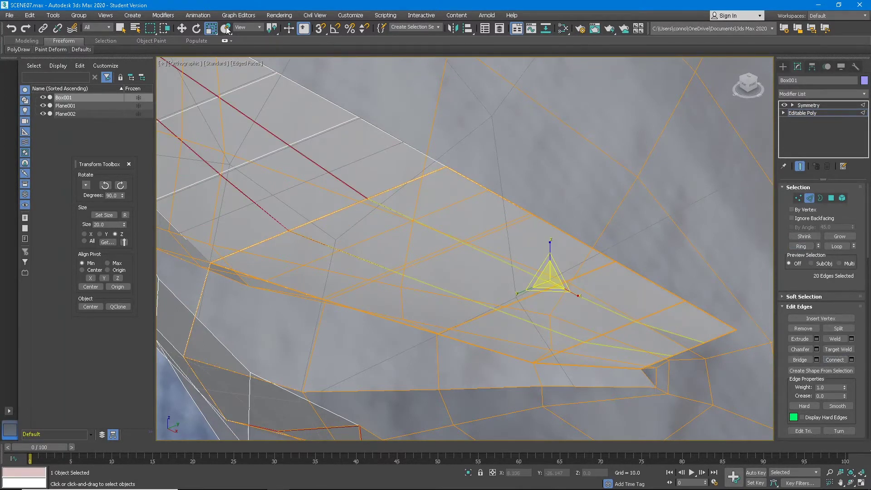
drag(550, 249, 453, 68)
scroll(412, 222, down, 2)
alt+middle_drag(412, 222, 511, 212)
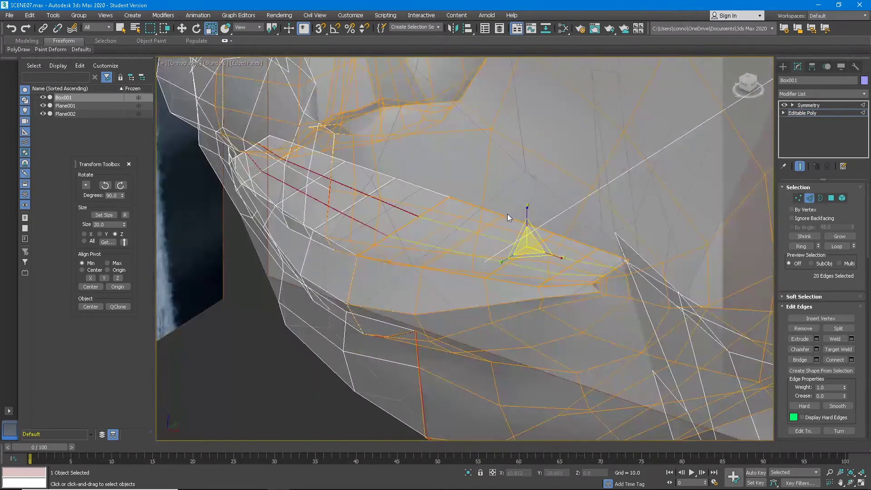
key(ctrl+z)
Try a Spherify modifier on the edge loop along the inner lip, adjust its percentage and remove it from the stack
double_click(510, 216)
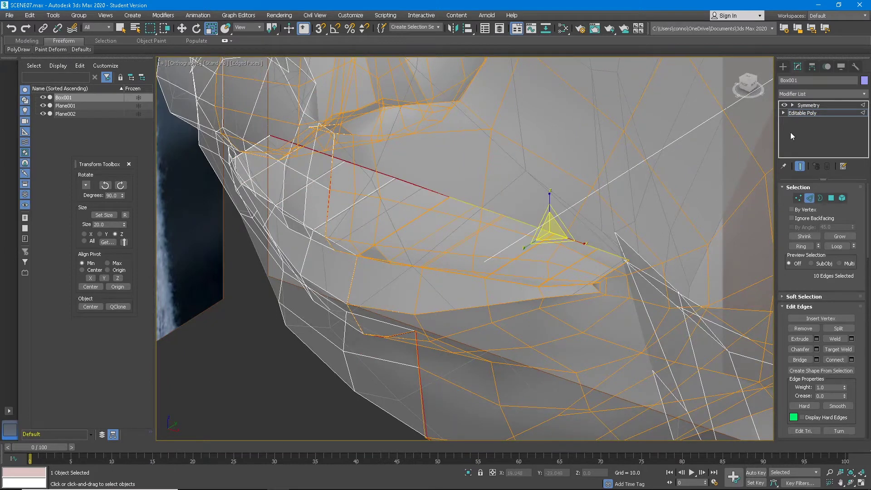
click(841, 94)
text(sp)
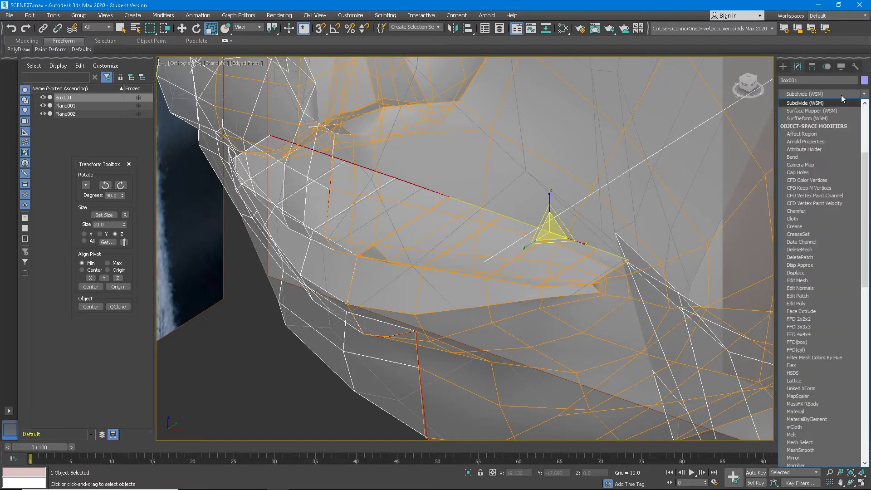
click(813, 235)
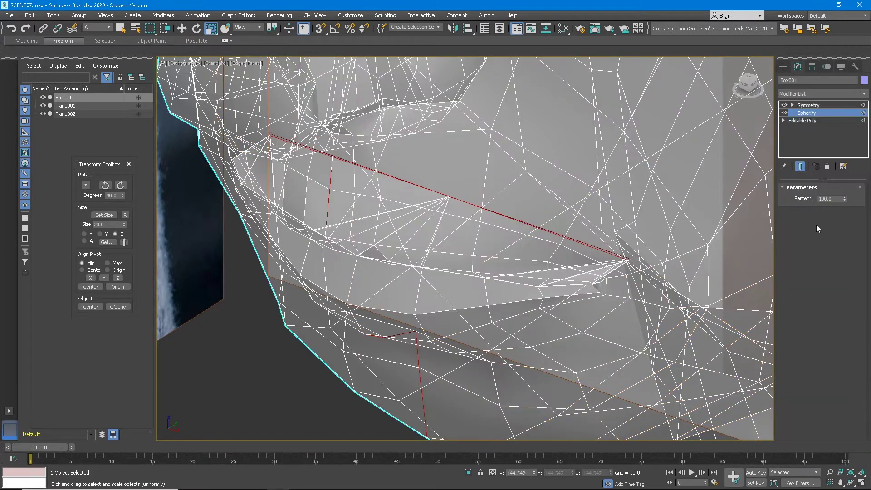
drag(844, 198, 829, 180)
right_click(814, 115)
click(815, 126)
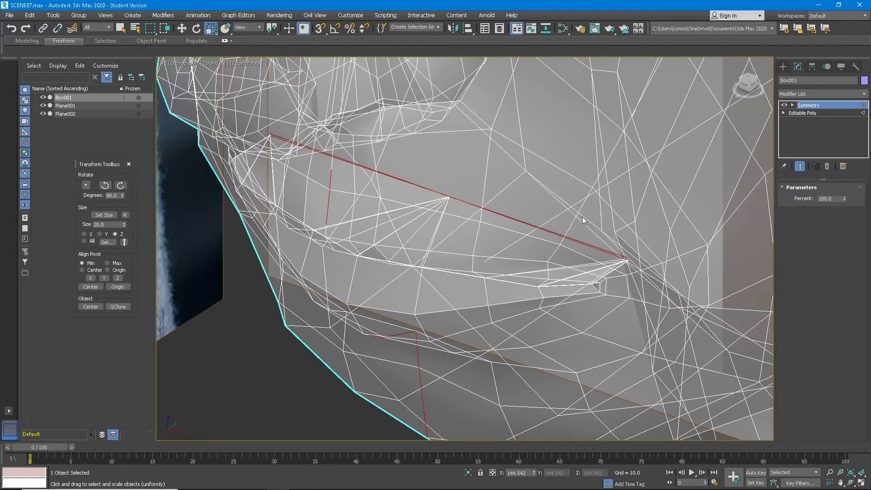
click(800, 166)
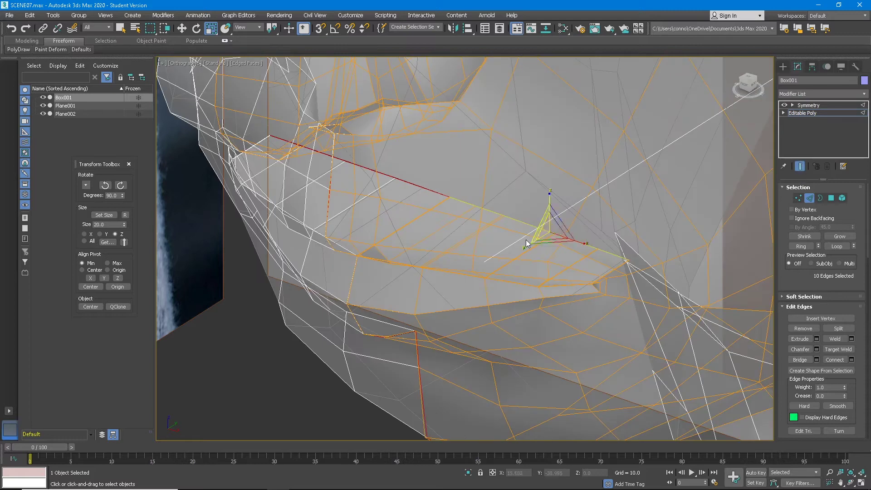
Move the overlapping vertices at the middle of the inner lip edge downward
scroll(525, 245, up, 5)
alt+middle_drag(522, 260, 570, 253)
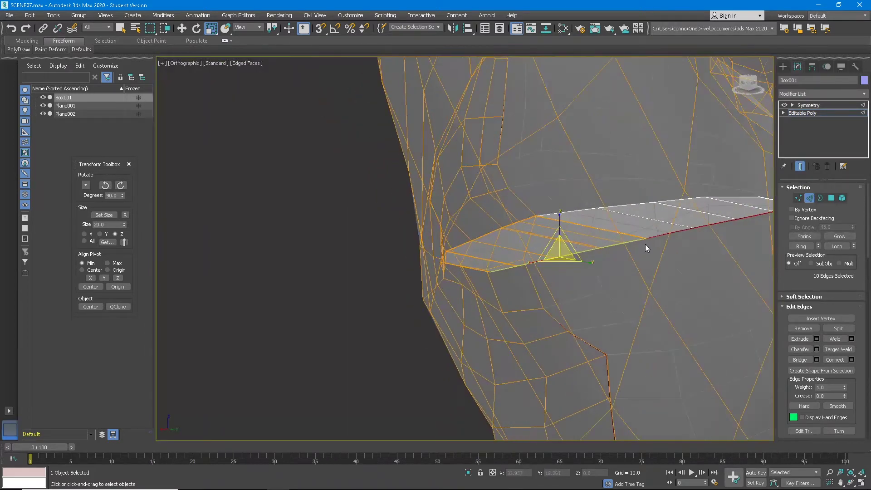
key(1)
click(647, 240)
scroll(646, 240, up, 4)
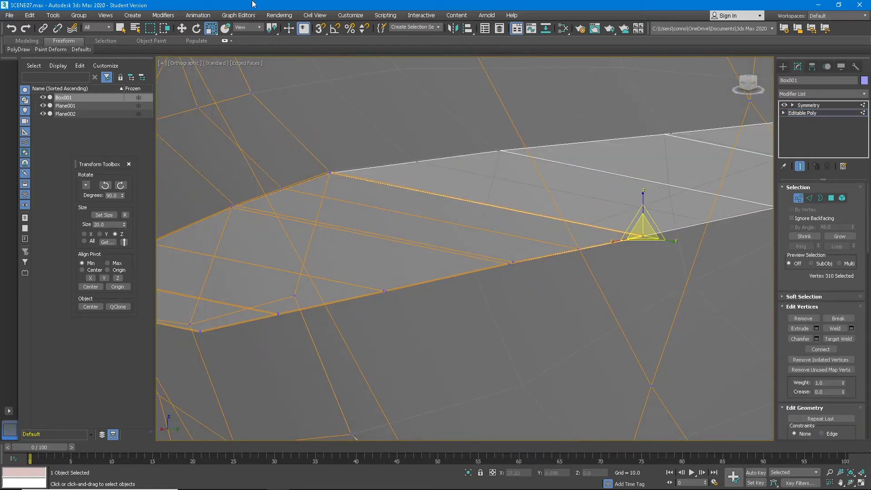
click(183, 29)
drag(639, 183, 659, 308)
scroll(660, 308, down, 3)
mouse_move(658, 291)
alt+middle_down()
mouse_move(636, 288)
mouse_move(658, 306)
mouse_move(673, 290)
mouse_move(650, 306)
mouse_move(657, 297)
alt+middle_up()
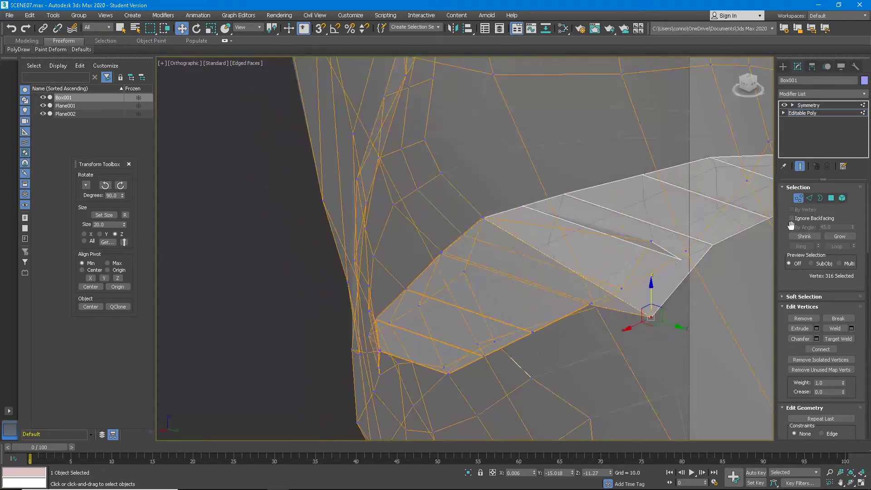
Select the ring of 11 edges across the inner lip strip and connect them with two lengthwise loops
click(809, 199)
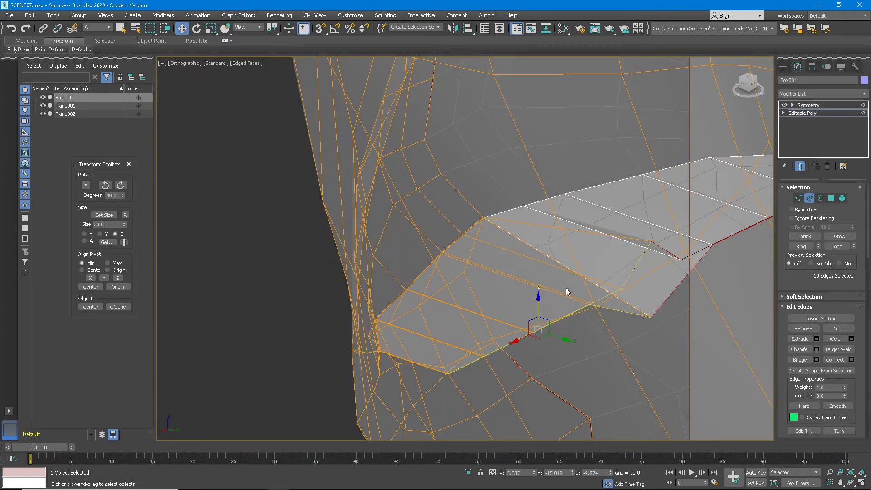
click(635, 218)
click(802, 246)
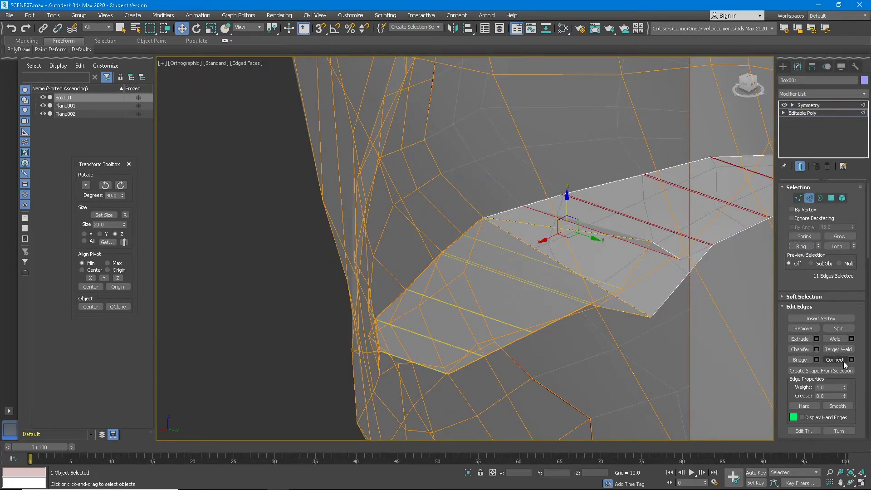
click(837, 361)
click(649, 251)
Select all open borders of the mesh at border level to check for unwelded edges
click(821, 197)
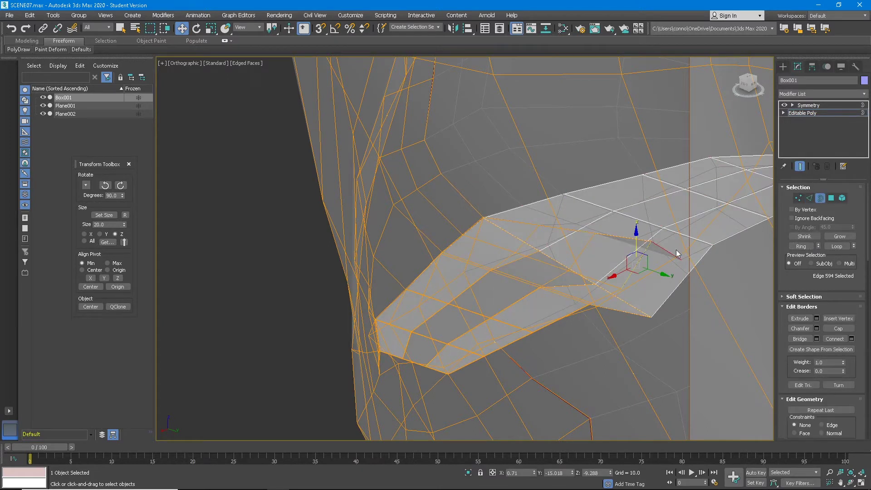
key(ctrl+a)
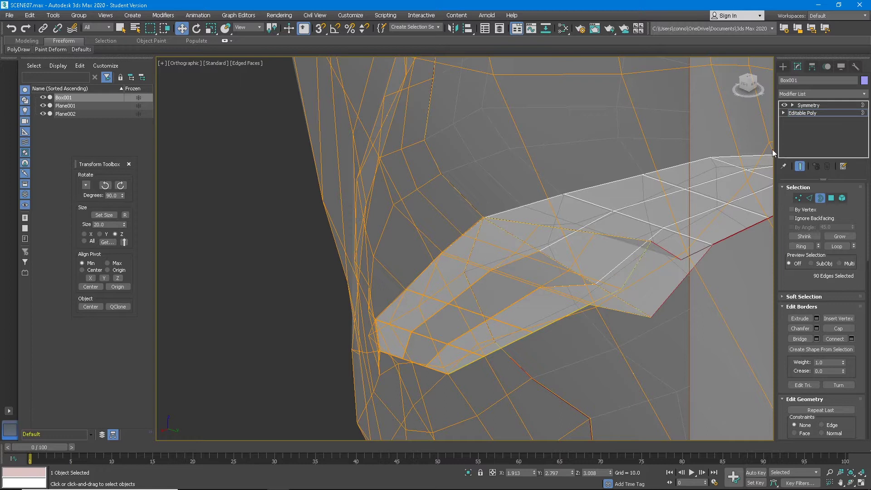
click(813, 93)
click(649, 258)
Collapse the stack down to Symmetry and inspect the vertices around the mouth in opaque display
right_click(804, 105)
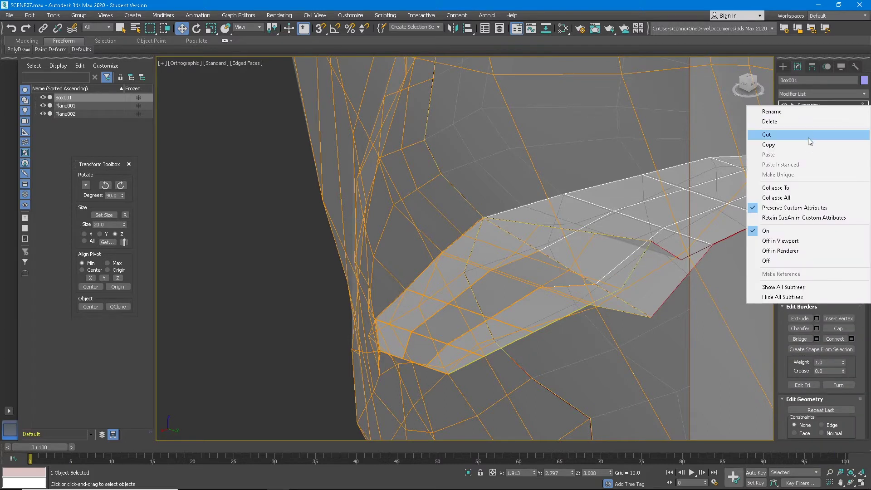
click(802, 188)
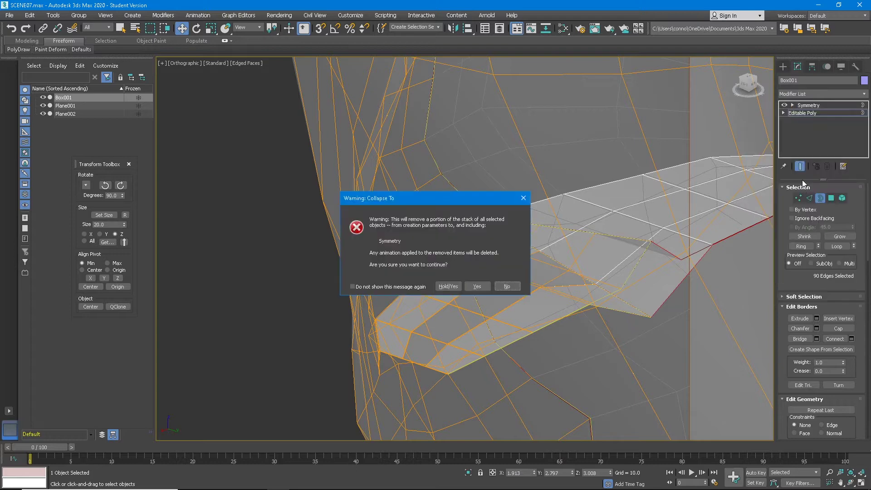
click(477, 287)
scroll(588, 261, down, 6)
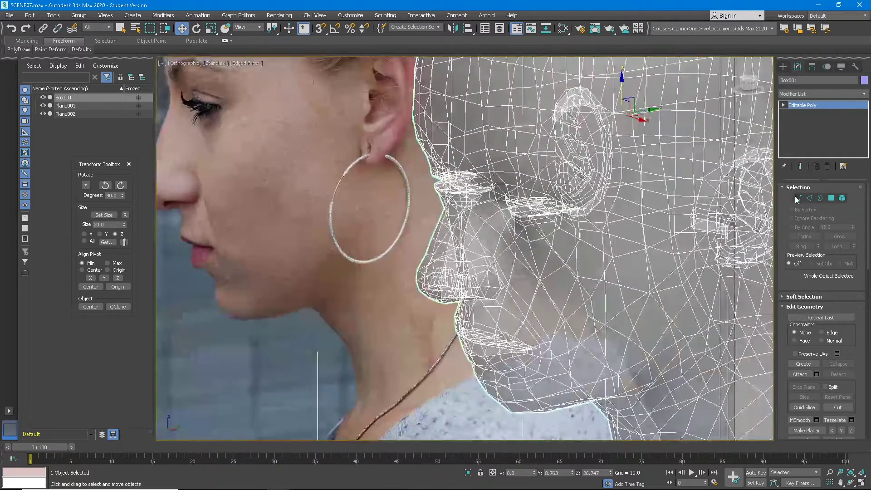
click(797, 198)
key(alt+x)
alt+middle_drag(499, 282, 536, 260)
middle_drag(498, 329, 496, 282)
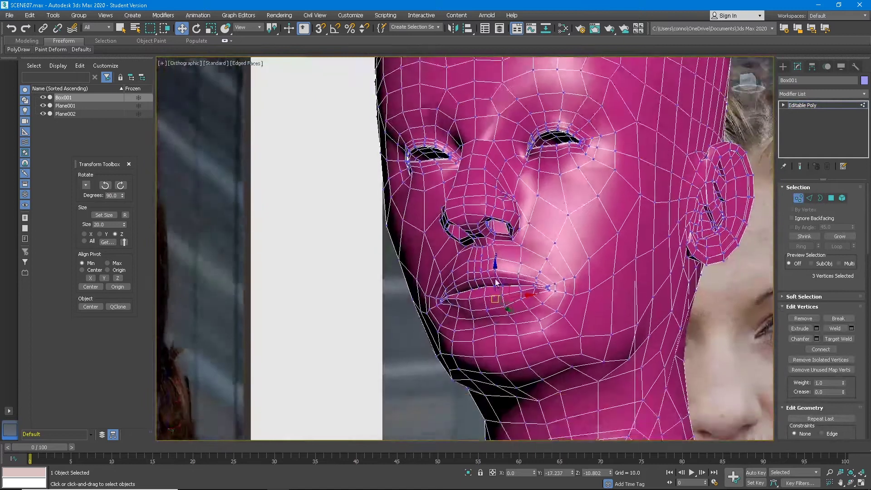
scroll(436, 233, up, 4)
scroll(443, 255, up, 3)
scroll(442, 247, down, 3)
alt+middle_drag(442, 248, 450, 222)
Undo the collapse of the Symmetry modifier
key(ctrl+z)
key(ctrl+z)
key(ctrl+z)
key(ctrl+z)
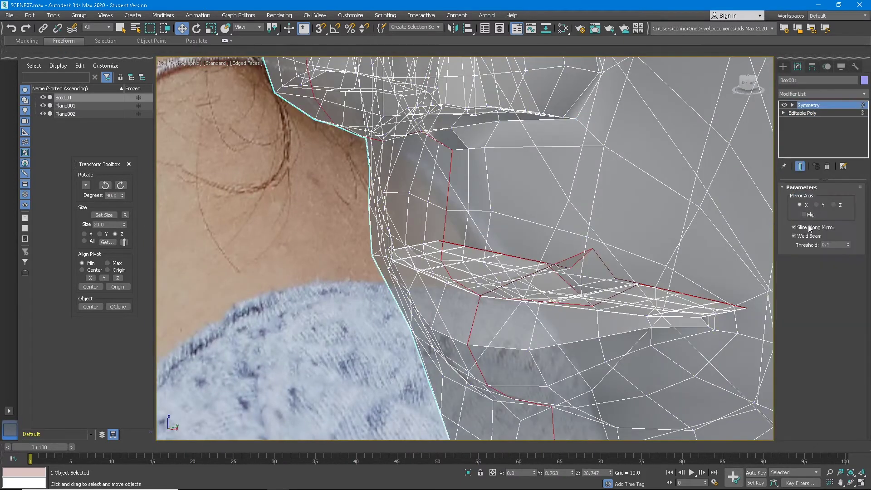
Set the Symmetry modifier's weld threshold to 0.01
click(846, 244)
scroll(605, 243, down, 4)
alt+middle_drag(606, 244, 626, 236)
Return to the Editable Poly's edge level and show the mesh shaded without edged faces
click(816, 114)
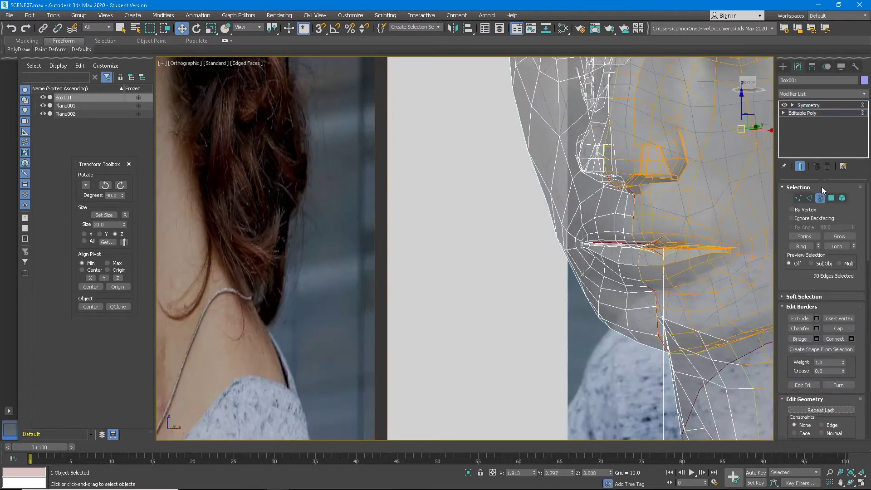
click(812, 199)
middle_drag(696, 227, 608, 256)
key(F3)
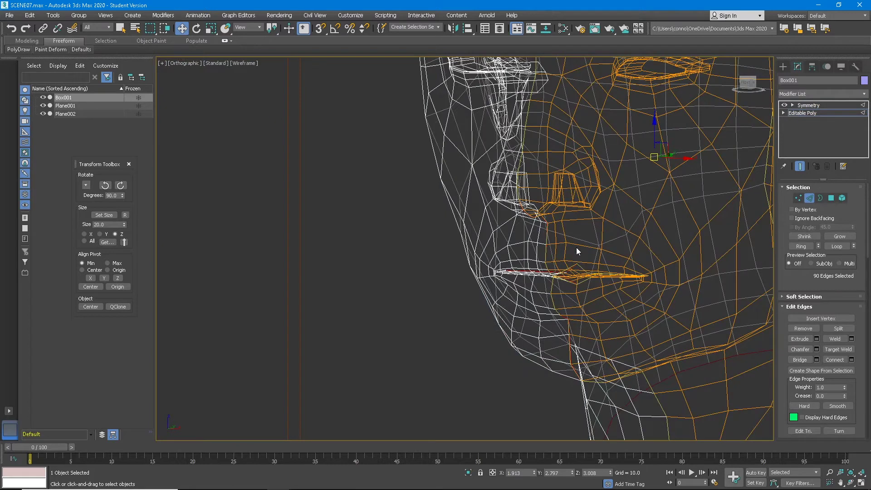
key(F3)
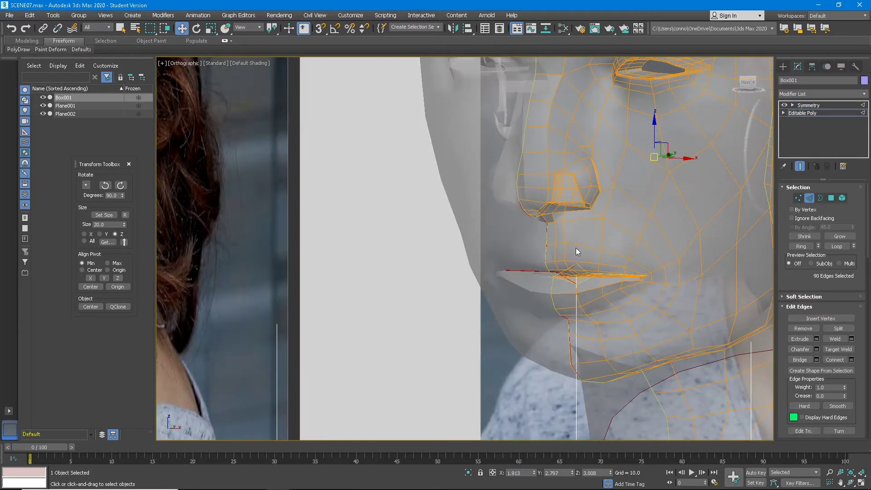
Select the head's centre-line edge loop through the nose and upper lip and make it planar in X
double_click(547, 242)
alt+middle_drag(546, 242, 556, 285)
scroll(557, 285, up, 4)
scroll(807, 369, down, 3)
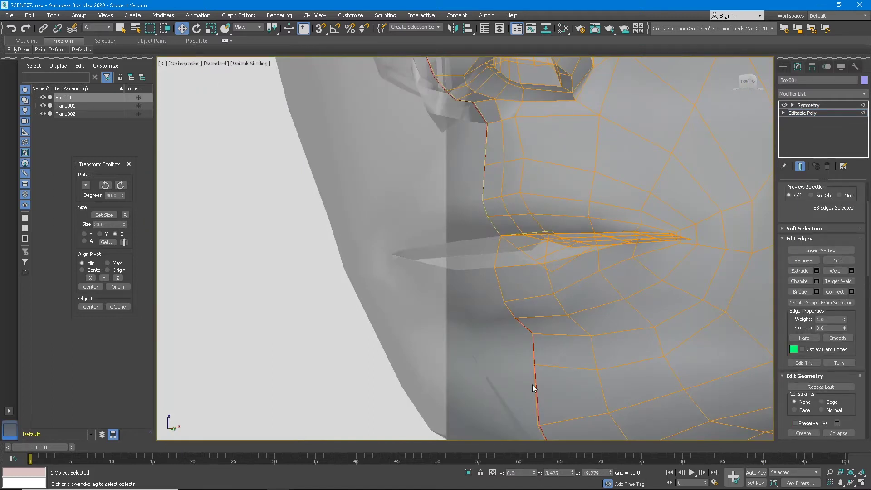
scroll(534, 388, down, 3)
scroll(821, 359, down, 5)
click(849, 296)
key(ctrl+z)
click(841, 296)
click(831, 297)
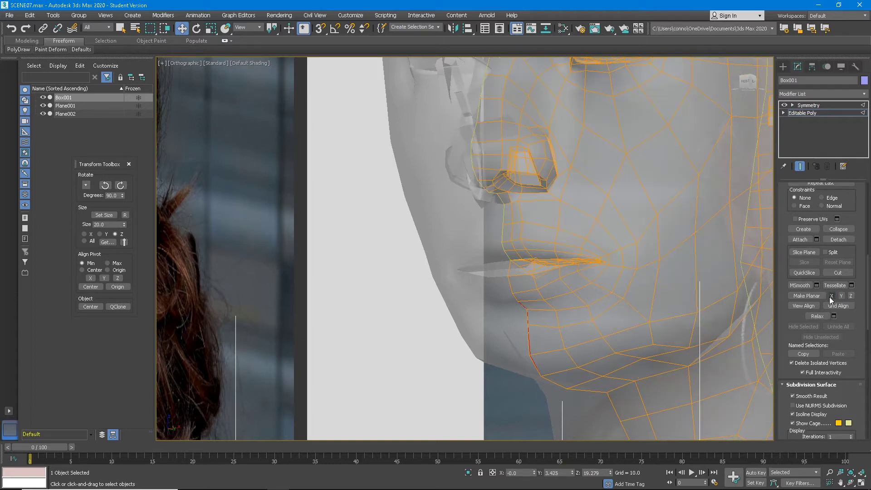
Select the centre-line edges below the lower lip, make them planar in X and set their X position to 0
key(alt+x)
alt+middle_drag(582, 204, 587, 195)
key(alt+x)
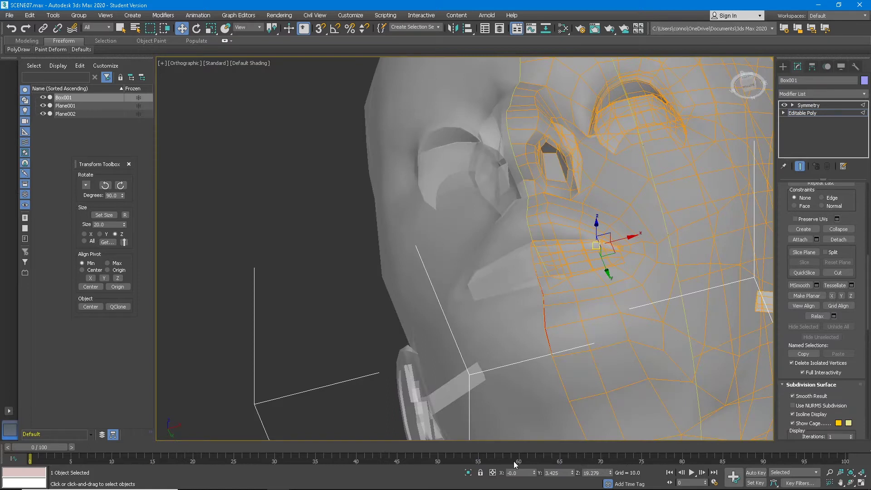
scroll(542, 317, down, 5)
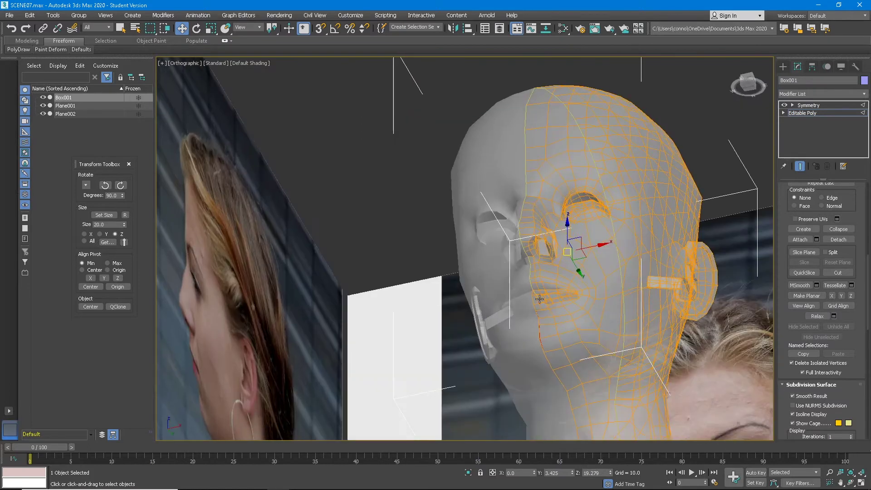
double_click(539, 334)
middle_drag(590, 354, 559, 292)
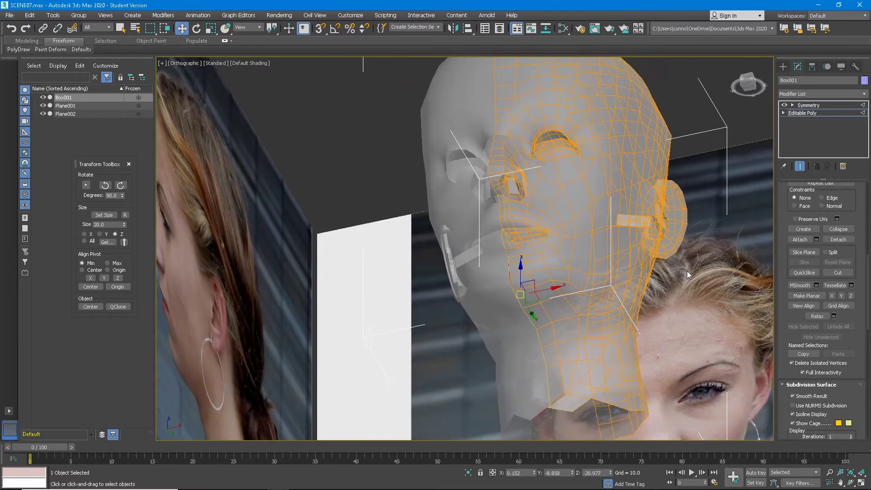
click(832, 296)
alt+middle_drag(722, 268, 555, 291)
right_click(534, 472)
Check the head in opaque display and collapse the Symmetry modifier into the Editable Poly
alt+middle_drag(658, 231, 517, 255)
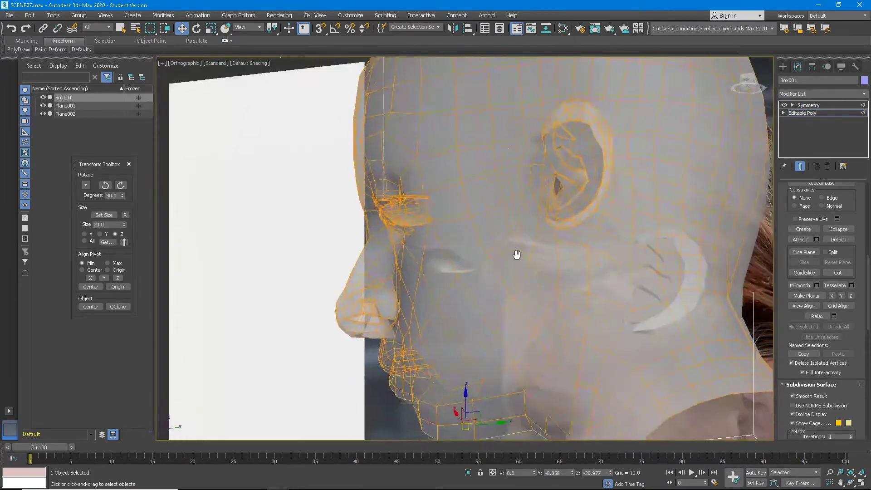
scroll(517, 257, down, 4)
alt+middle_drag(521, 284, 574, 323)
key(alt+x)
alt+middle_drag(472, 302, 499, 273)
scroll(498, 273, up, 5)
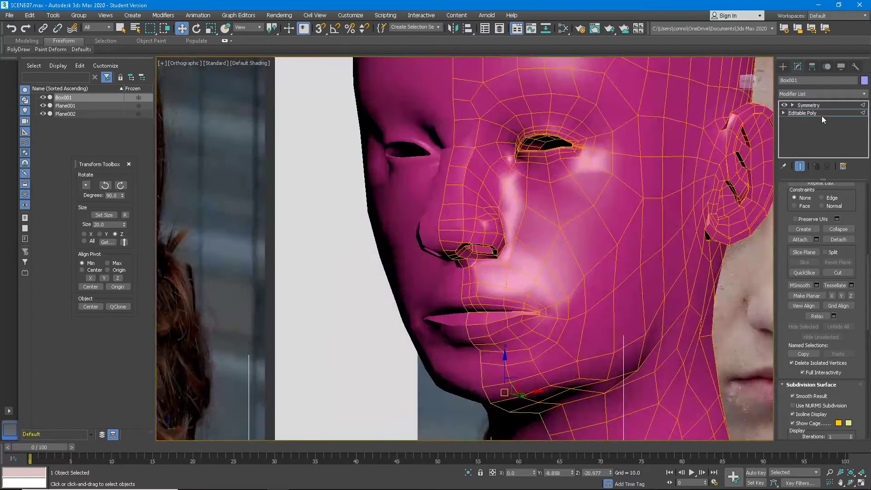
click(819, 106)
right_click(808, 106)
click(807, 185)
click(478, 285)
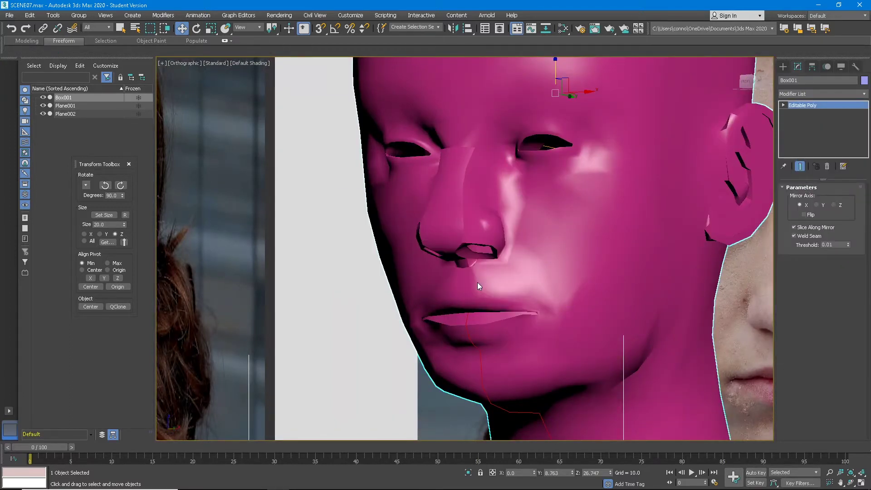
Turn on the edged faces display and switch to edge selection on the collapsed head
key(F3)
key(F3)
key(F4)
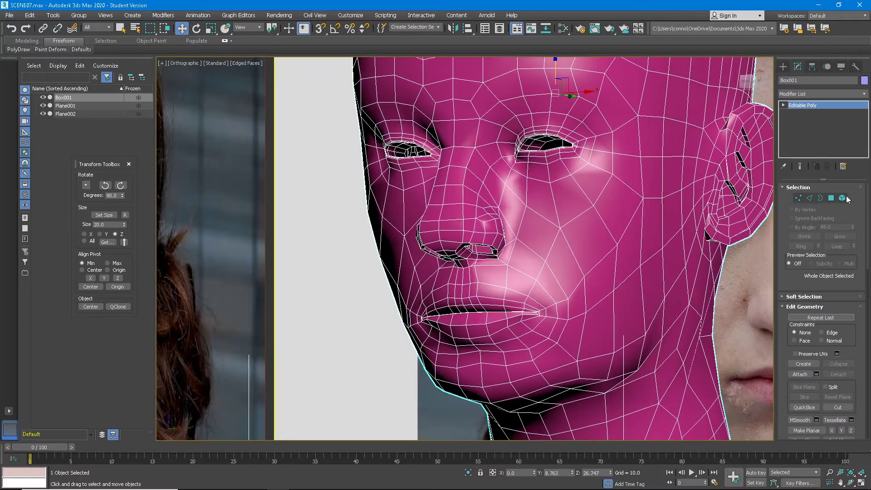
click(810, 198)
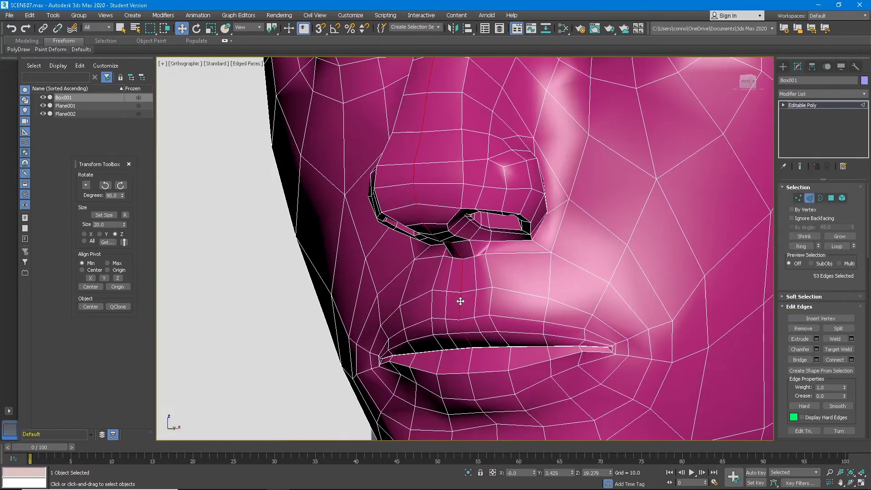
Switch to border selection and select all open borders of the head mesh
scroll(460, 301, down, 4)
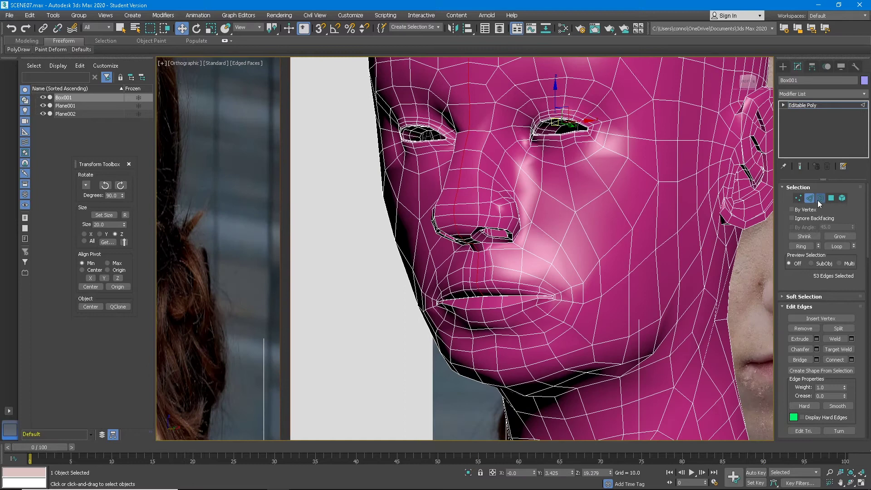
click(820, 198)
click(479, 280)
key(ctrl+a)
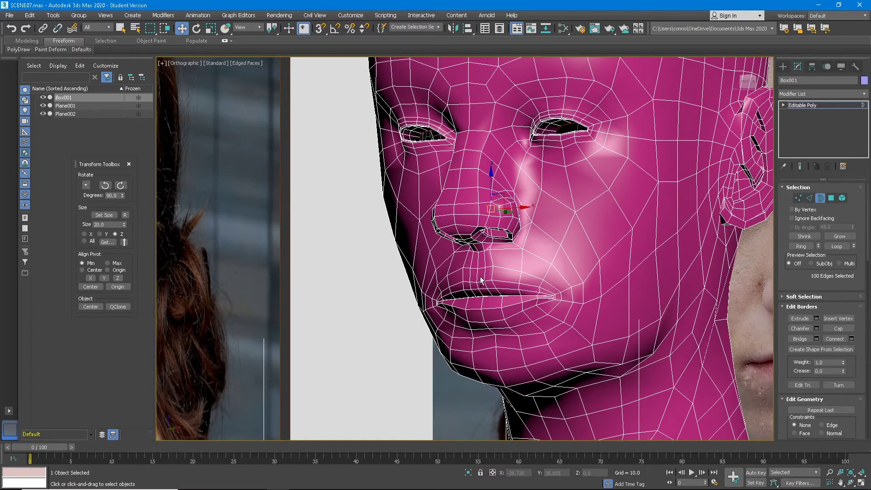
Examine the inner mouth surfaces and their vertices from inside the head
scroll(480, 272, down, 4)
alt+middle_drag(494, 217, 552, 251)
click(799, 198)
alt+middle_drag(590, 282, 535, 235)
scroll(509, 258, up, 5)
middle_drag(545, 340, 529, 254)
scroll(529, 254, up, 6)
click(481, 331)
scroll(484, 240, down, 4)
middle_drag(488, 343, 428, 273)
scroll(399, 292, down, 5)
scroll(450, 300, up, 5)
scroll(429, 277, up, 4)
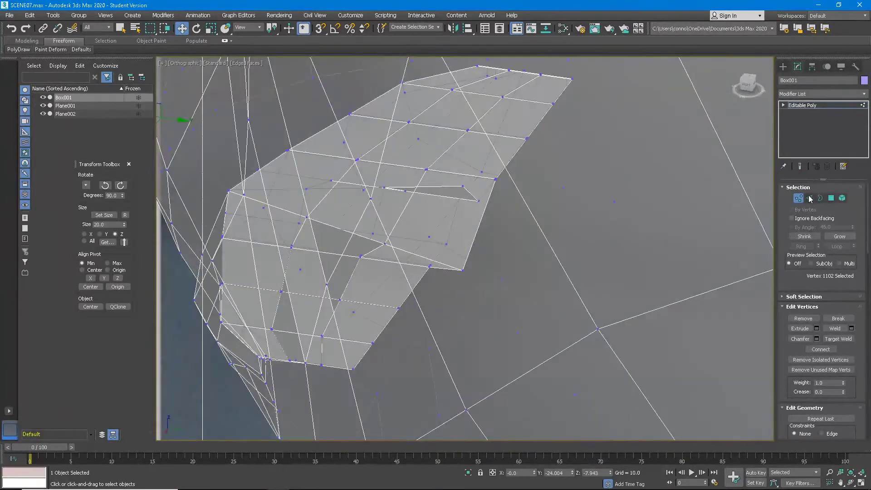
Try rounding the inner mouth's open edge loop with a Spherify modifier and collapse it into the Editable Poly
click(810, 198)
double_click(460, 212)
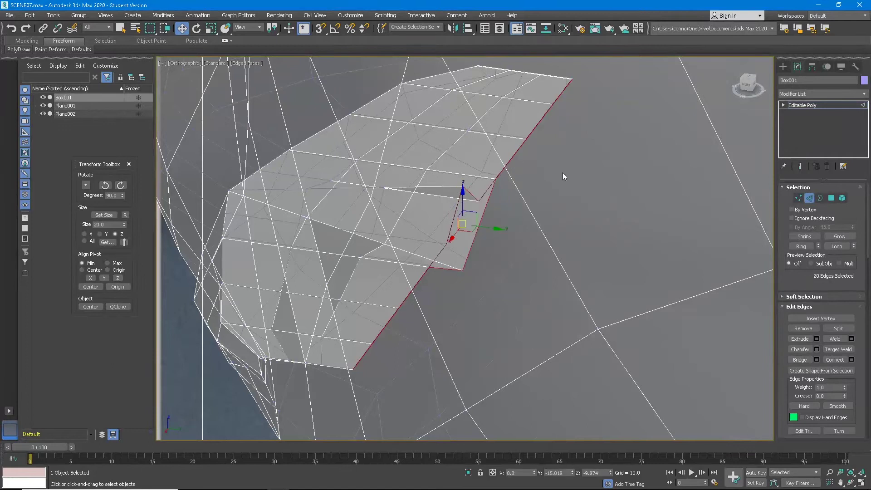
click(806, 97)
scroll(783, 107, down, 10)
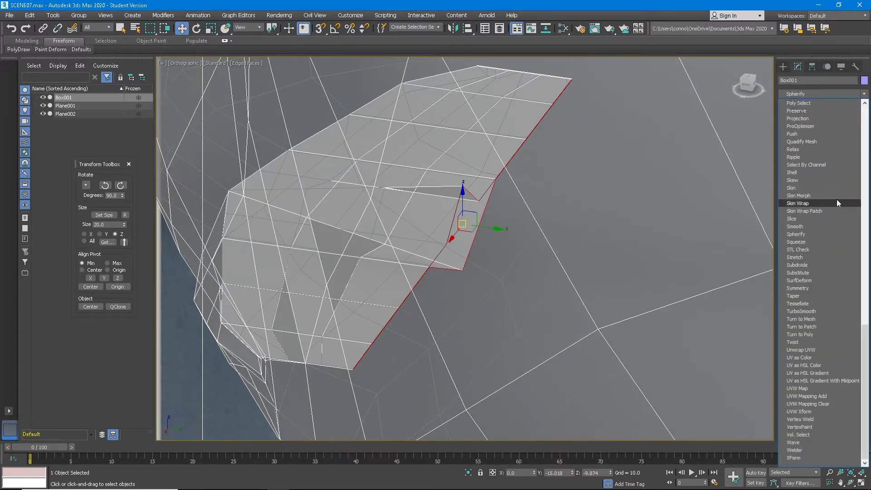
click(811, 235)
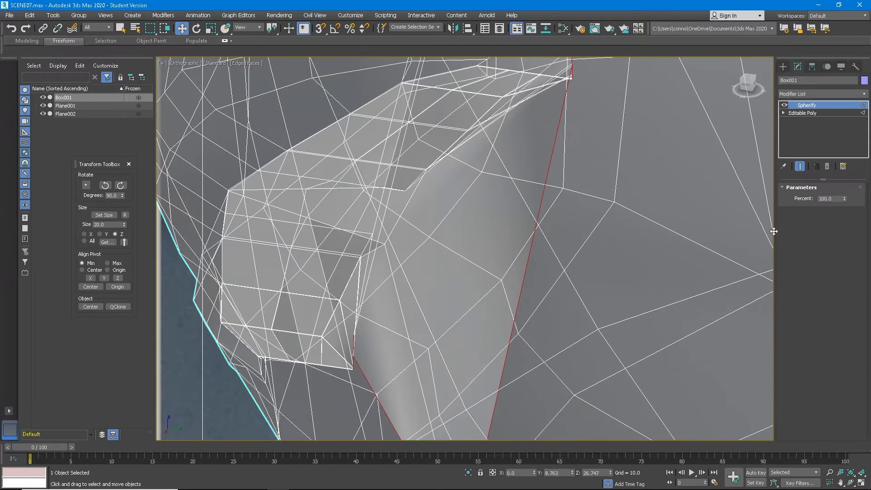
right_click(821, 103)
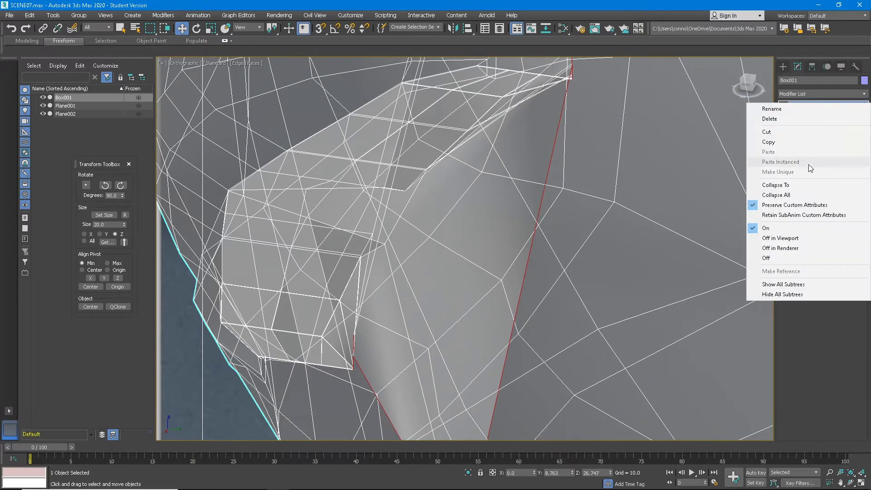
click(808, 186)
click(477, 286)
scroll(454, 295, up, 8)
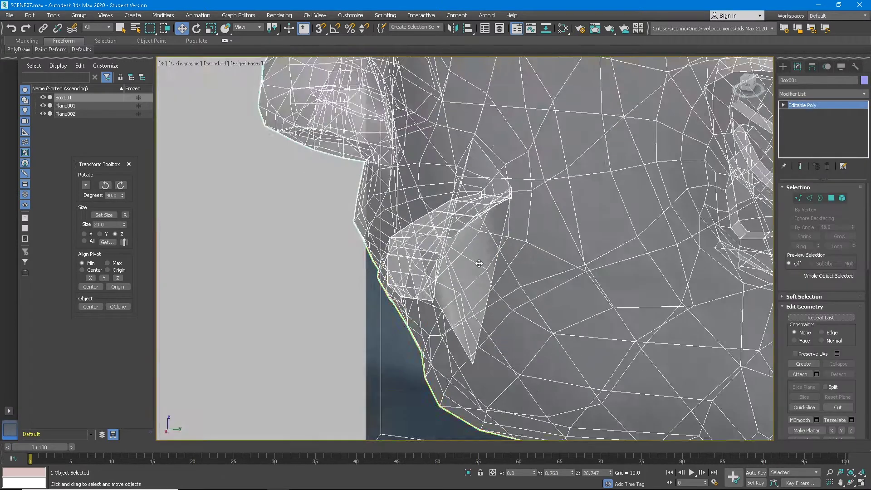
Select the distorted polygons along the inner mouth's open end and relax them four times
click(811, 198)
alt+middle_drag(493, 232, 517, 259)
alt+middle_drag(493, 322, 560, 289)
click(840, 199)
scroll(817, 327, down, 5)
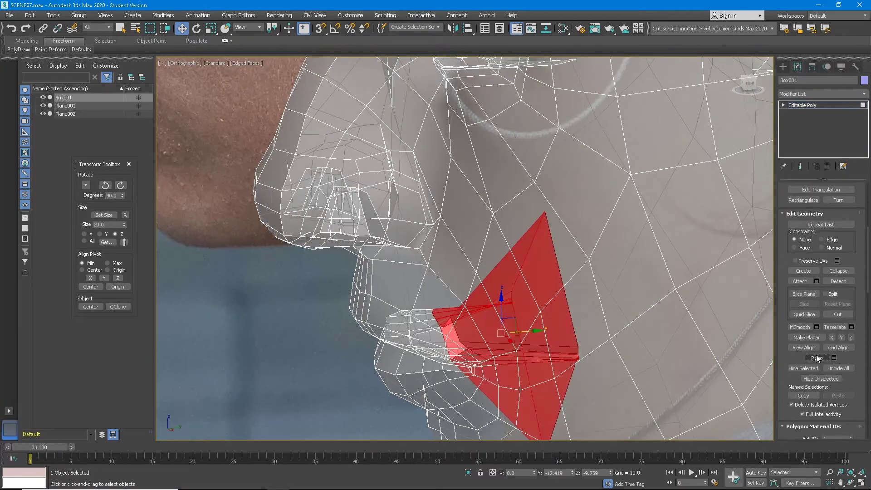
click(816, 358)
click(817, 358)
click(816, 358)
click(817, 358)
Inspect the relaxed polygons at the back of the inner mouth and delete them
alt+middle_drag(452, 356, 488, 324)
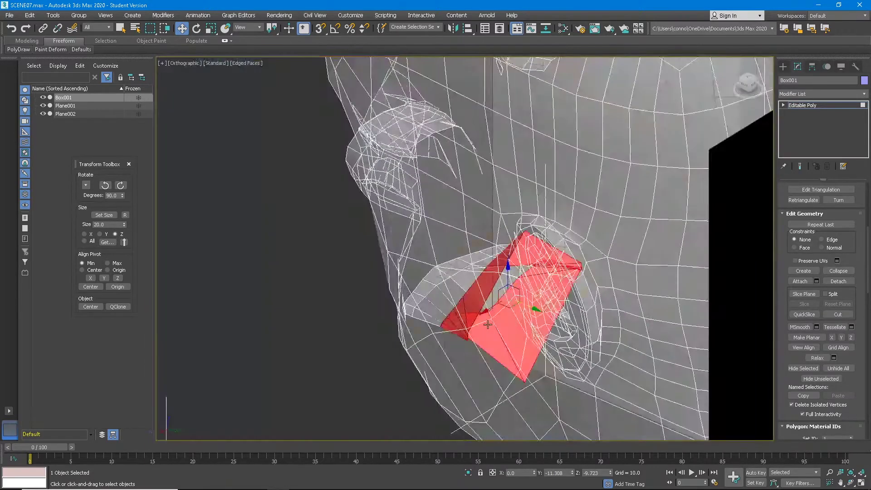
scroll(488, 324, up, 5)
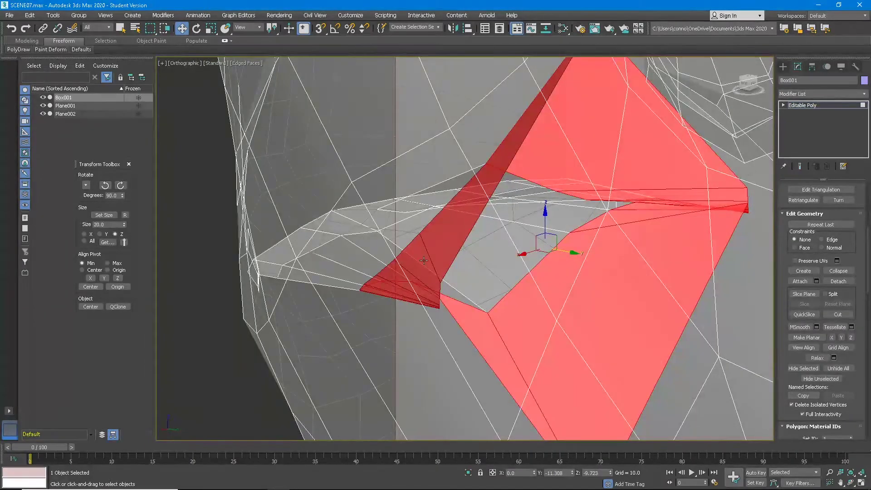
scroll(481, 248, down, 5)
alt+middle_drag(481, 248, 518, 247)
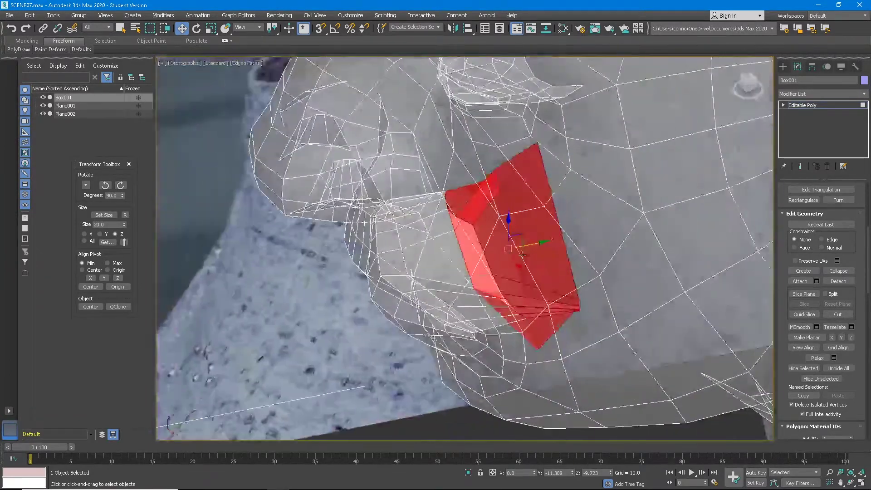
click(525, 236)
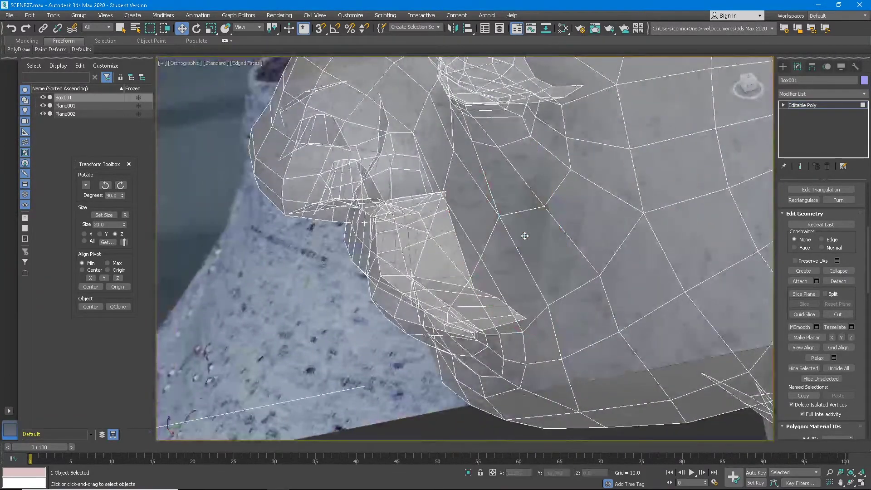
Select the inner mouth's open edge loop and scale it up along Z to open it vertically
key(2)
double_click(463, 253)
mouse_move(464, 253)
alt+middle_down()
mouse_move(508, 240)
mouse_move(477, 245)
mouse_move(492, 249)
mouse_move(484, 257)
mouse_move(474, 252)
alt+middle_up()
scroll(485, 257, up, 3)
click(225, 29)
click(211, 28)
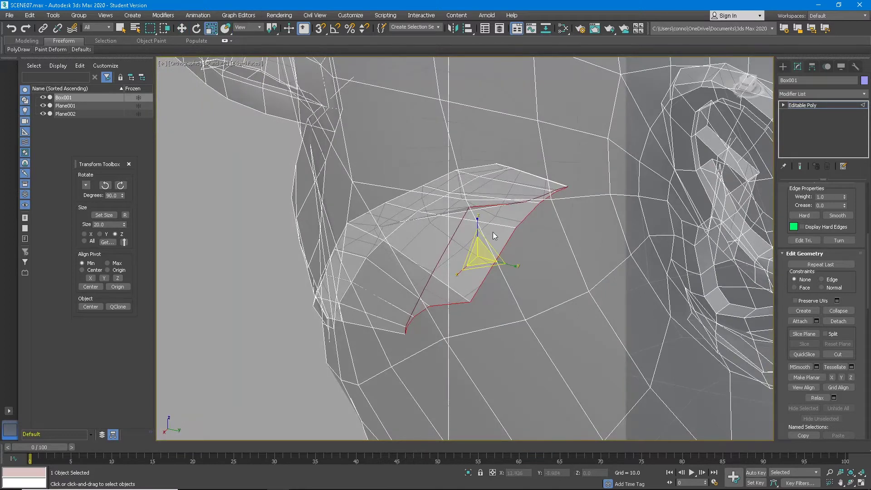
mouse_move(477, 221)
mouse_down()
mouse_move(477, 171)
mouse_move(480, 208)
mouse_up()
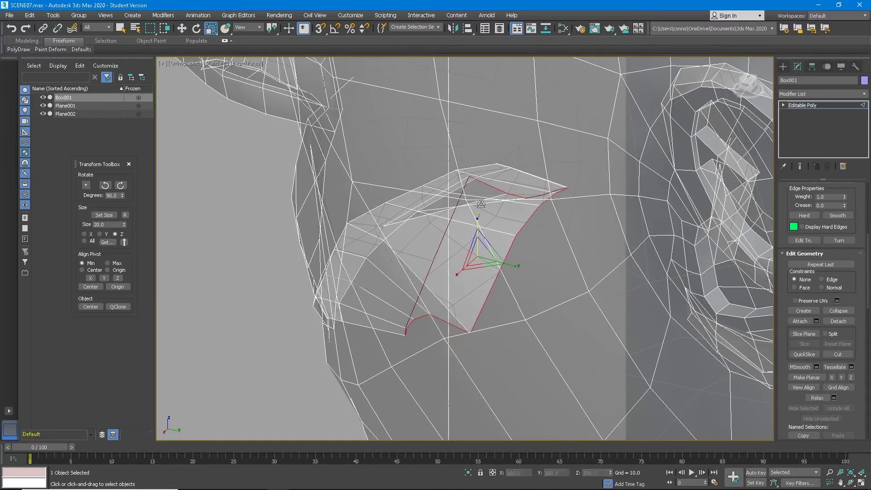
Try a Spherify modifier on the enlarged inner mouth edge loop and undo it
click(810, 93)
scroll(808, 136, down, 15)
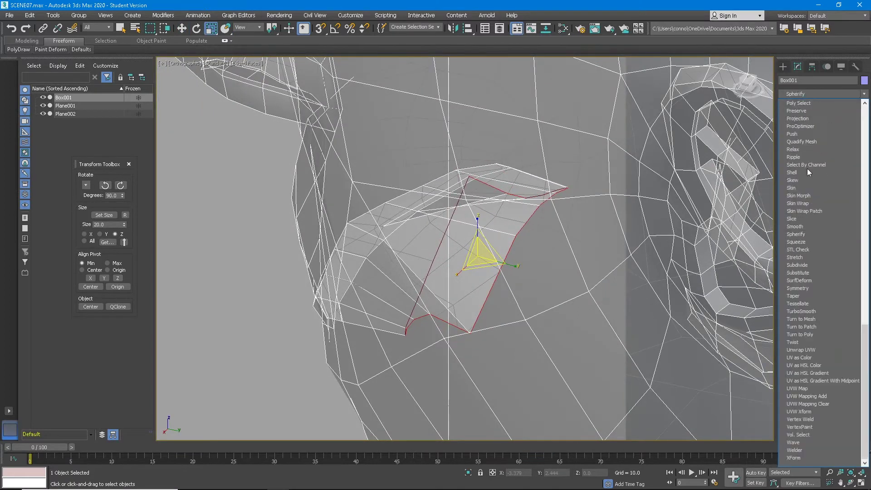
click(806, 234)
alt+middle_drag(555, 220, 579, 208)
key(ctrl+z)
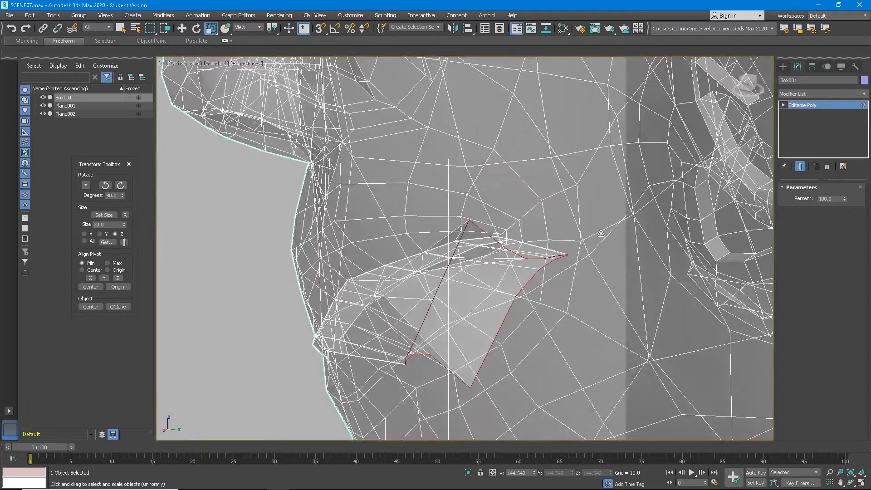
Switch to the front view and frame the head's face
alt+middle_drag(468, 256, 499, 259)
scroll(499, 259, down, 5)
click(783, 67)
click(825, 92)
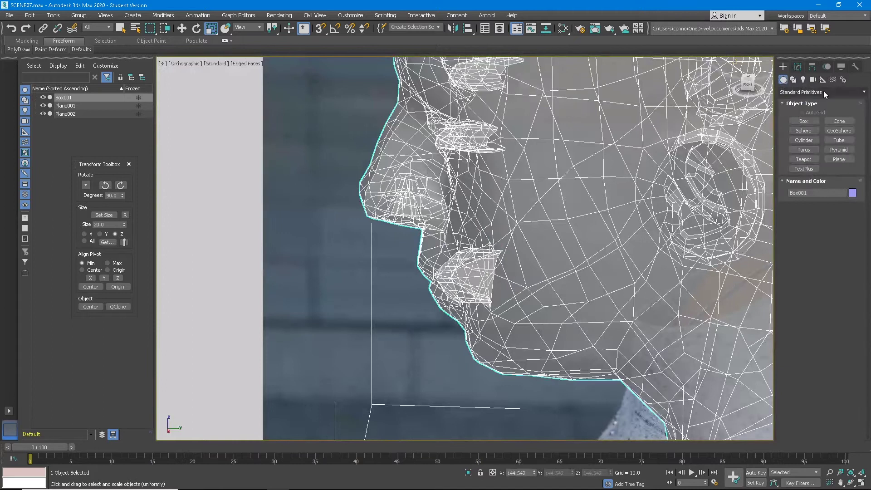
click(804, 140)
click(755, 88)
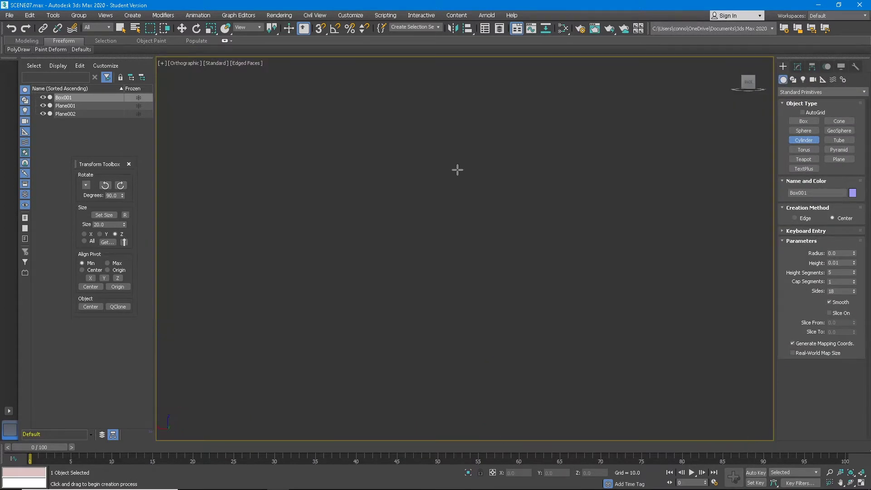
key(z)
scroll(457, 237, down, 3)
scroll(456, 241, up, 4)
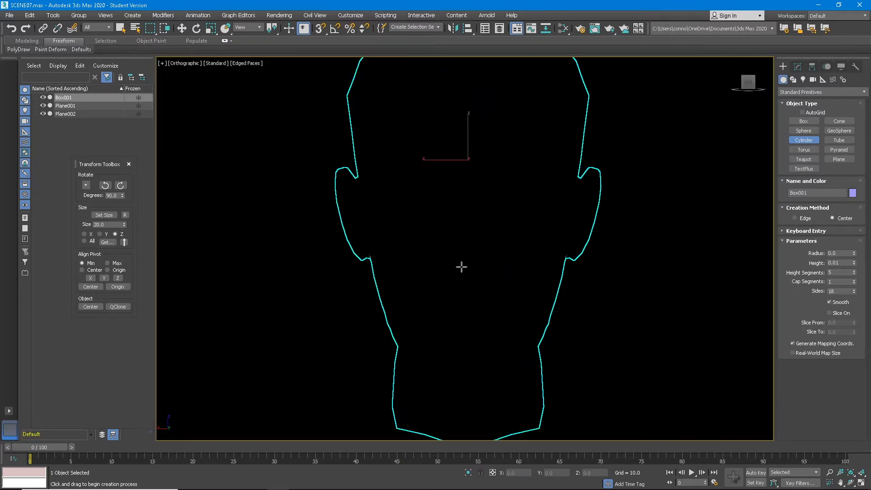
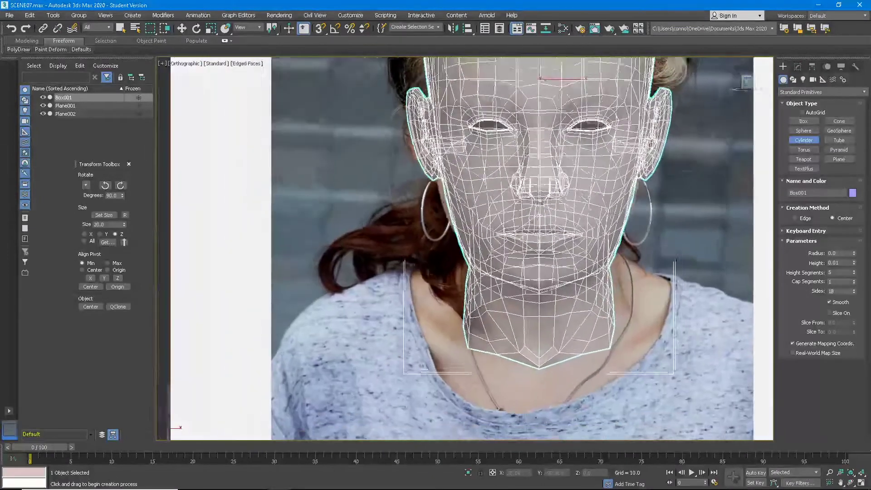
right_click(744, 127)
middle_drag(744, 126, 685, 152)
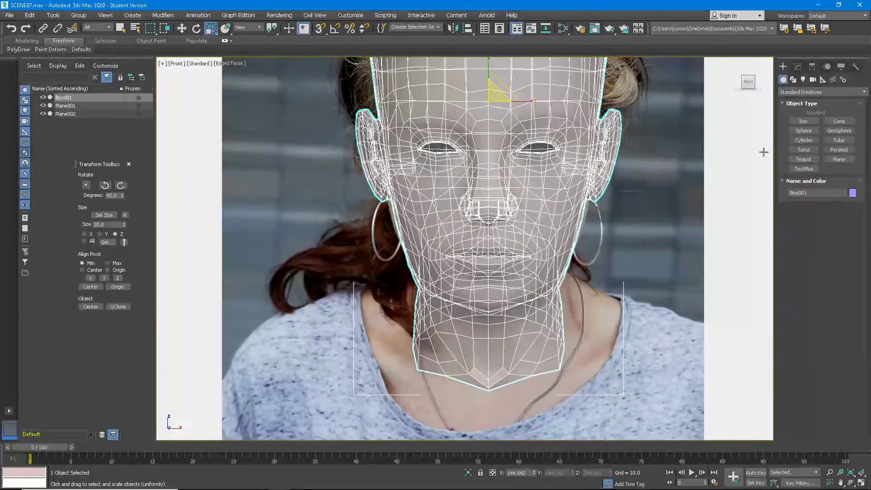
Draw a cylinder centred on the mouth with a radius of about 7.9 and a height of about 11.3
click(807, 140)
drag(489, 253, 516, 234)
click(516, 198)
alt+middle_drag(516, 198, 500, 232)
right_click(501, 234)
scroll(500, 235, up, 5)
click(798, 67)
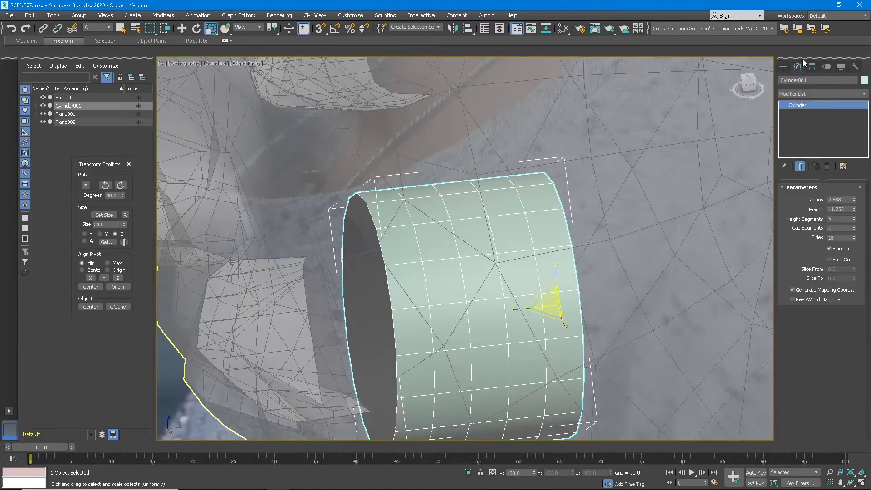
Check how many edges make up the open inner mouth loop on the head mesh
click(280, 317)
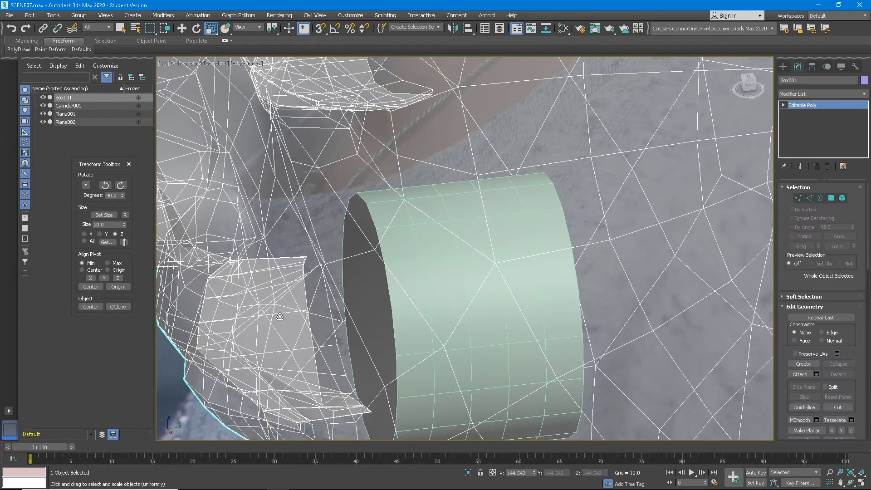
scroll(391, 249, up, 6)
click(810, 198)
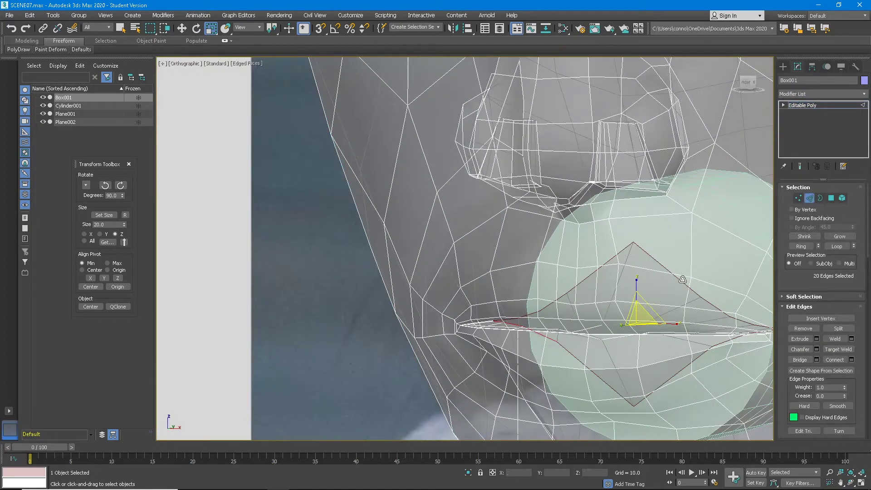
alt+middle_drag(665, 265, 699, 134)
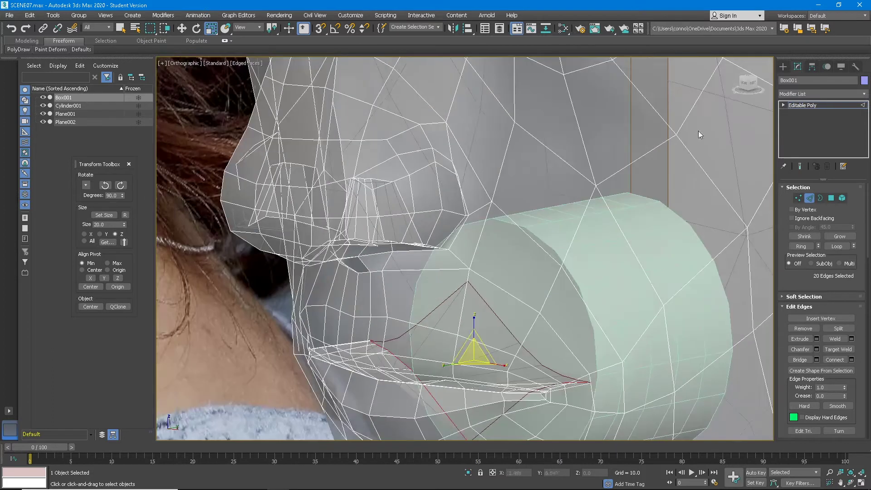
click(781, 68)
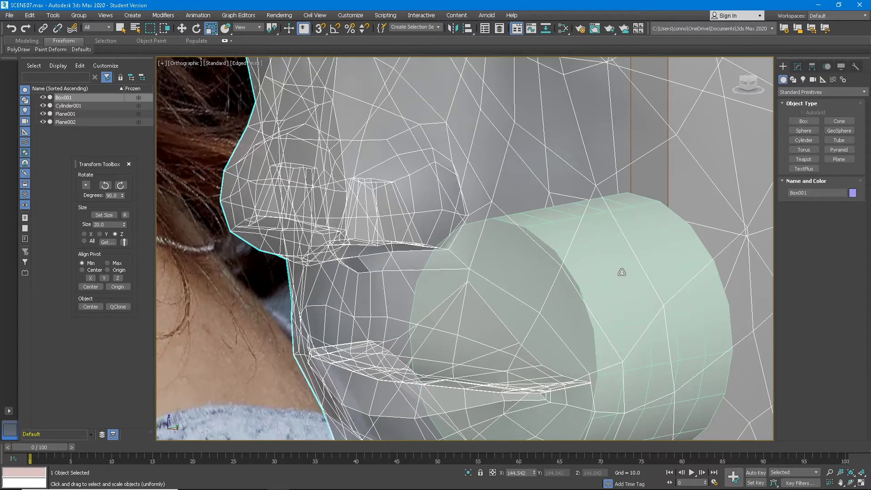
Set the cylinder's number of sides to 20
click(622, 272)
click(797, 68)
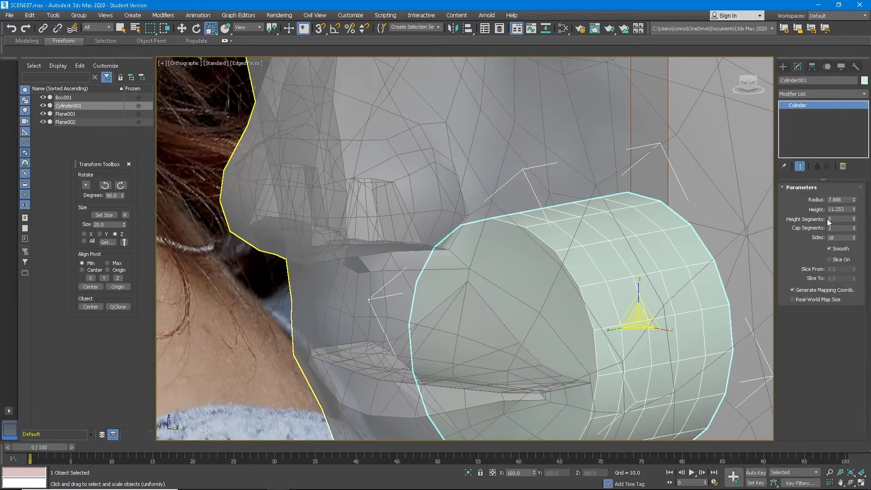
click(855, 236)
click(855, 236)
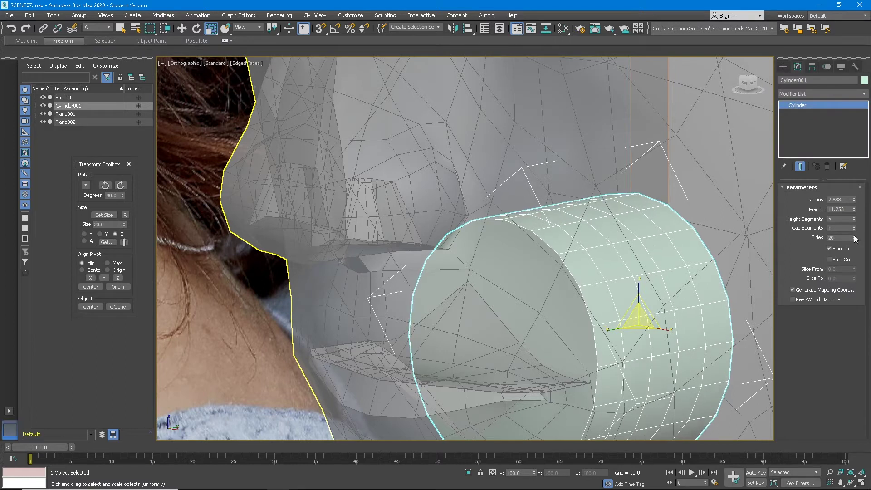
alt+middle_drag(680, 239, 608, 231)
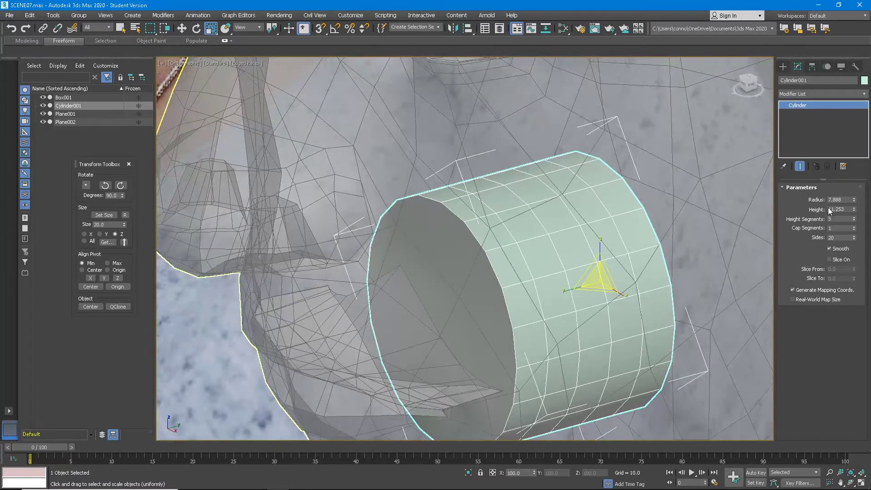
alt+middle_drag(582, 244, 549, 257)
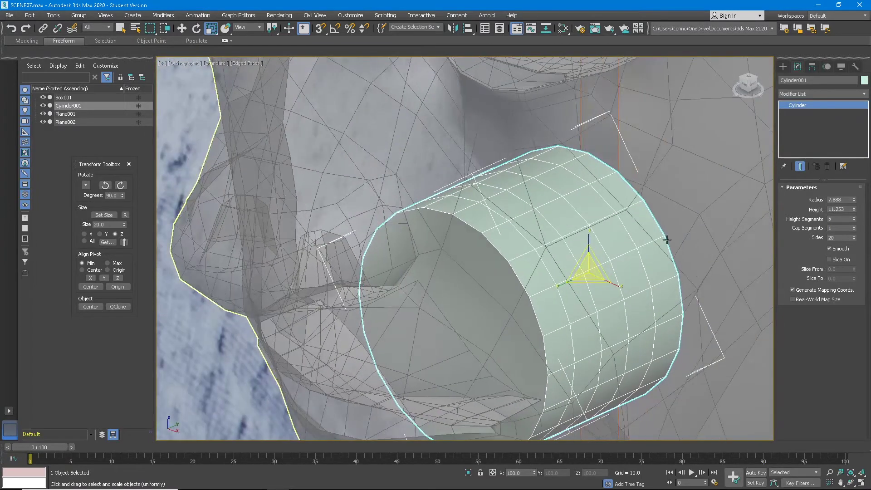
Convert the cylinder to an Editable Poly and select an edge on its front rim
right_click(826, 104)
click(817, 172)
click(810, 198)
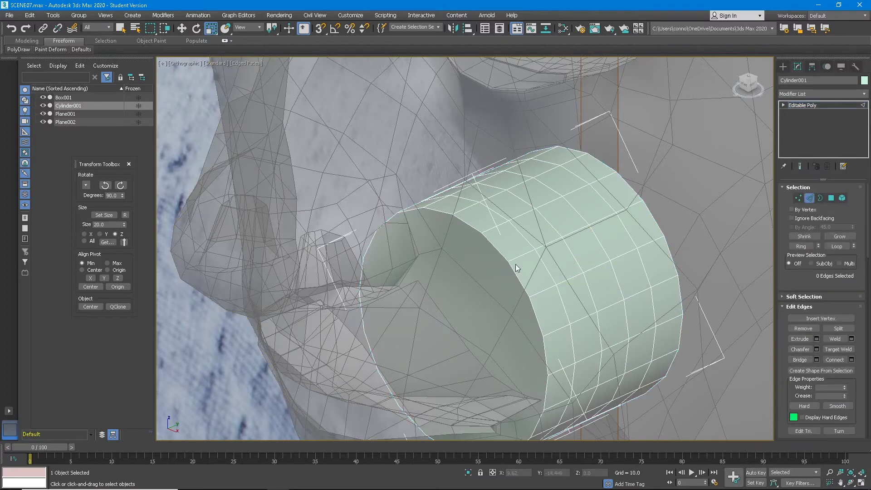
double_click(520, 234)
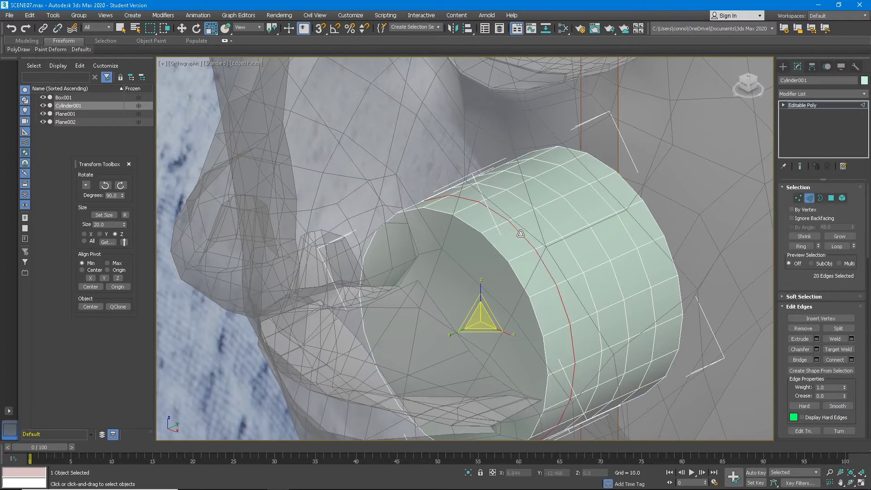
scroll(521, 234, down, 3)
scroll(520, 233, up, 3)
click(504, 257)
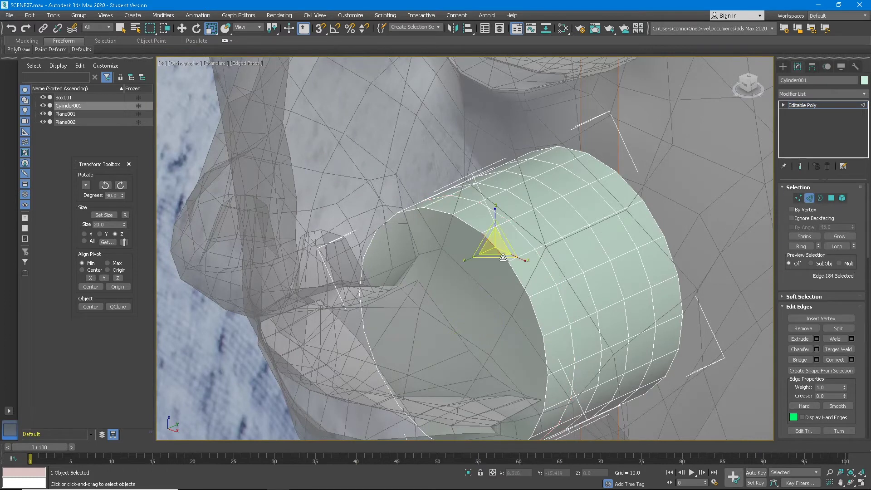
Delete the cap polygon at the front end of the cylinder
click(831, 197)
click(449, 301)
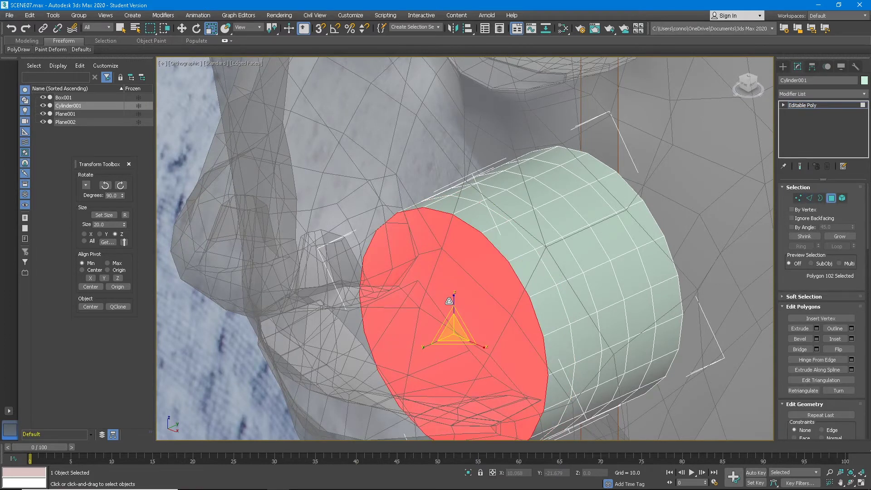
key(Delete)
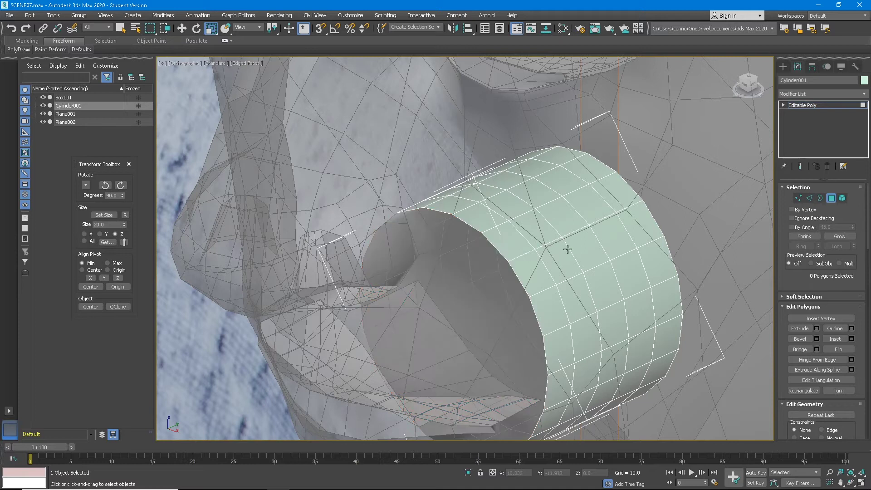
Delete a lengthwise ring of edges behind the cylinder's front band, and delete the rear section so only the band remains
click(811, 198)
click(546, 245)
click(801, 247)
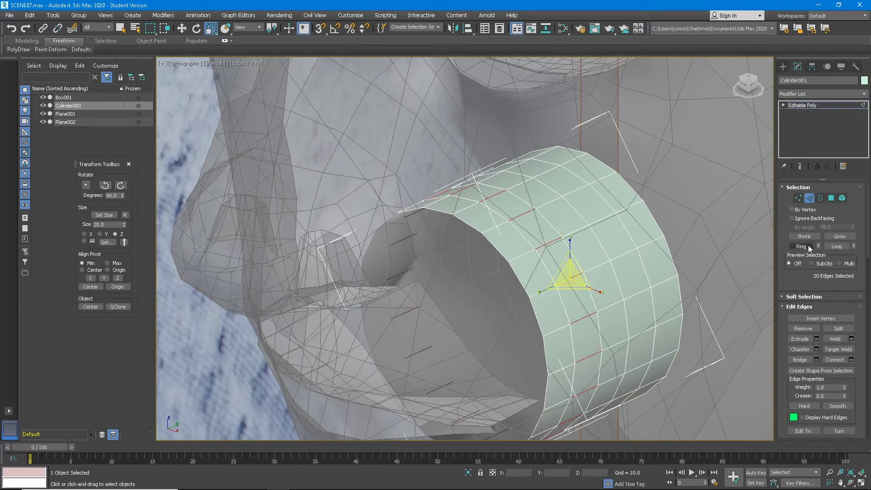
key(Delete)
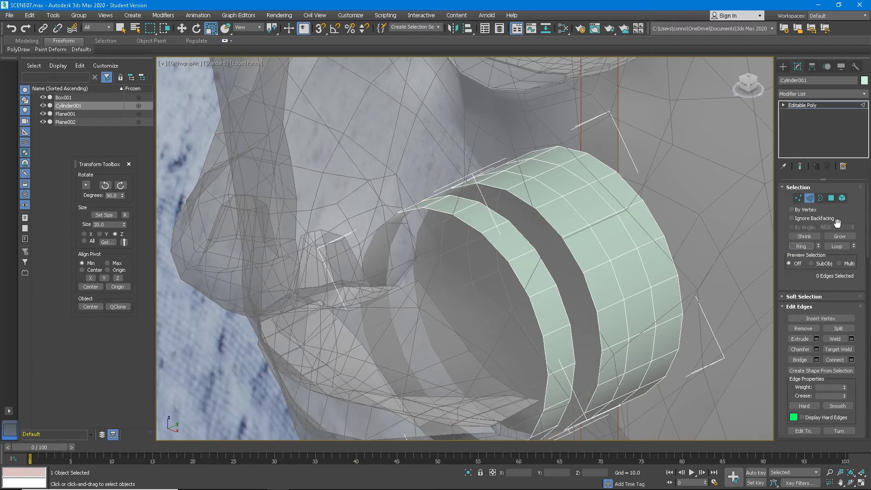
click(843, 199)
click(570, 251)
key(Delete)
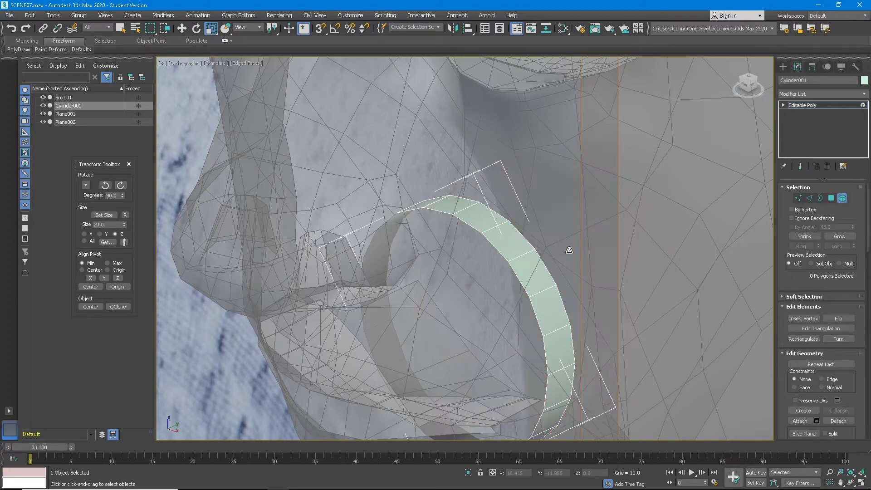
Select the rear open edge loop of the remaining band and move it back along Y to lengthen the tube
key(2)
double_click(516, 279)
alt+middle_drag(516, 279, 401, 228)
click(181, 28)
scroll(405, 201, down, 3)
drag(425, 211, 553, 213)
key(ctrl+z)
double_click(422, 205)
drag(439, 212, 572, 214)
alt+middle_drag(571, 214, 558, 215)
Extrude the tube's rear edge loop back and down towards the throat, and rotate the new rim to follow the bend
shift+drag(553, 197, 655, 254)
scroll(658, 251, down, 2)
middle_drag(659, 252, 523, 243)
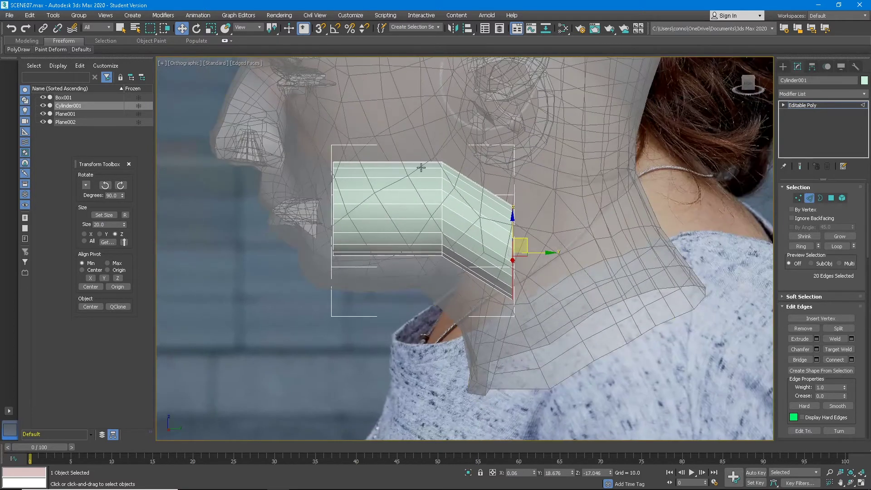
click(200, 29)
drag(544, 255, 554, 264)
alt+middle_drag(554, 264, 456, 236)
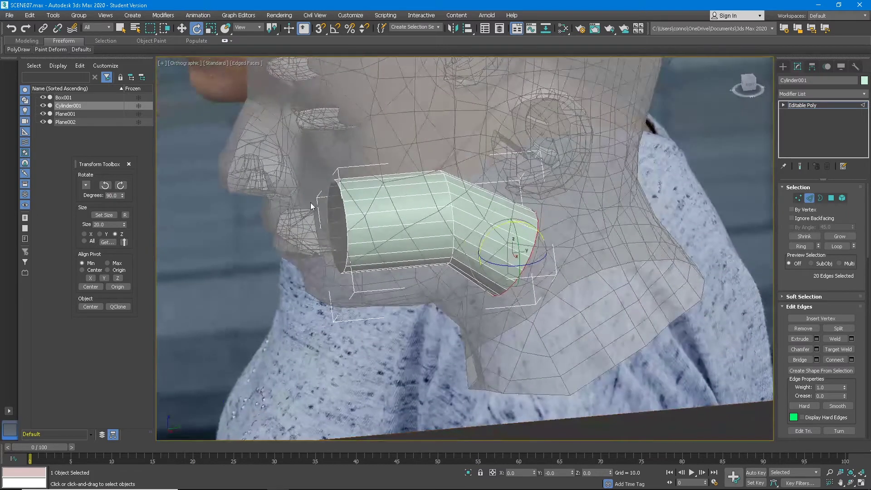
Move the tube's front edge loop back from the lips and scale that rim down uniformly
double_click(346, 219)
click(182, 29)
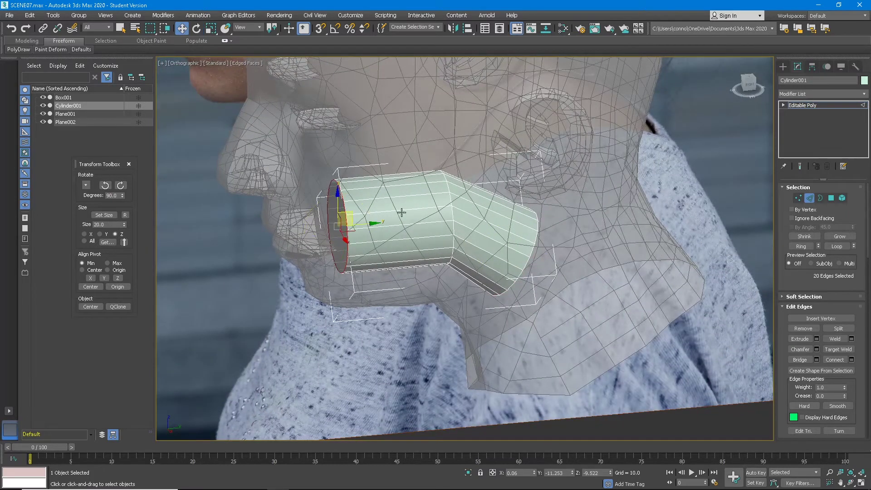
drag(362, 224, 385, 217)
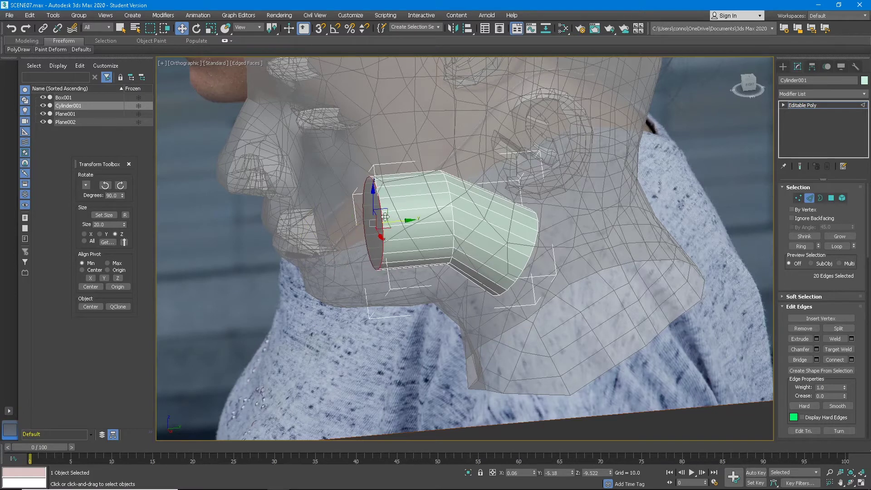
click(211, 28)
click(384, 182)
double_click(384, 180)
alt+middle_drag(386, 191, 451, 234)
scroll(375, 198, up, 4)
Select the head mesh and show its open inner-lip edge loop in front of the tube
click(783, 68)
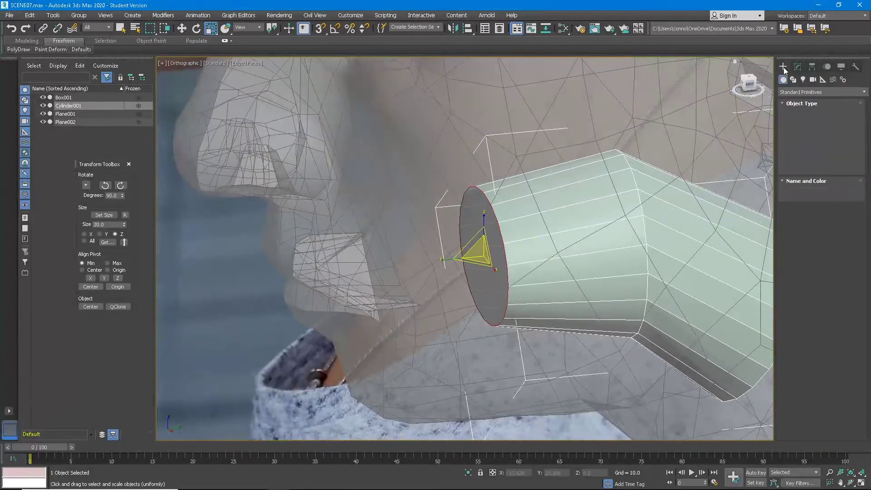
click(704, 118)
click(798, 67)
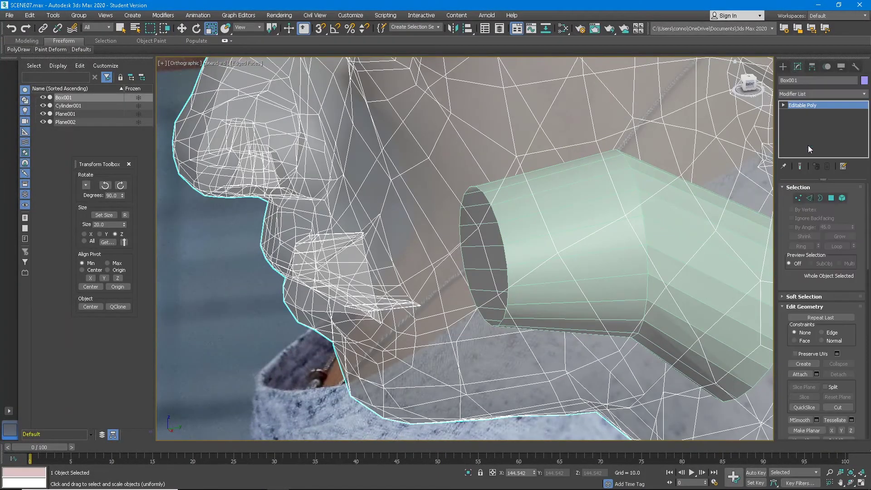
click(809, 197)
alt+middle_drag(376, 283, 398, 262)
scroll(390, 261, up, 3)
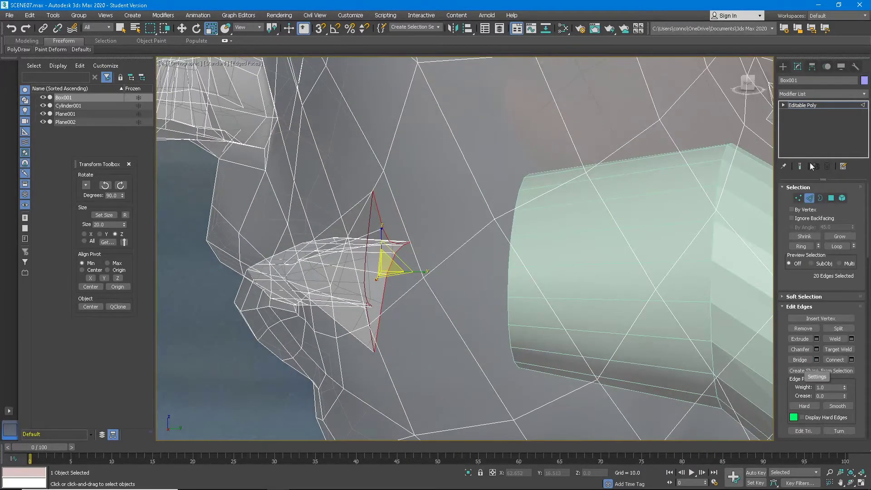
Set the cylinder's X position to 0 and undo the reset of its Z position
click(783, 66)
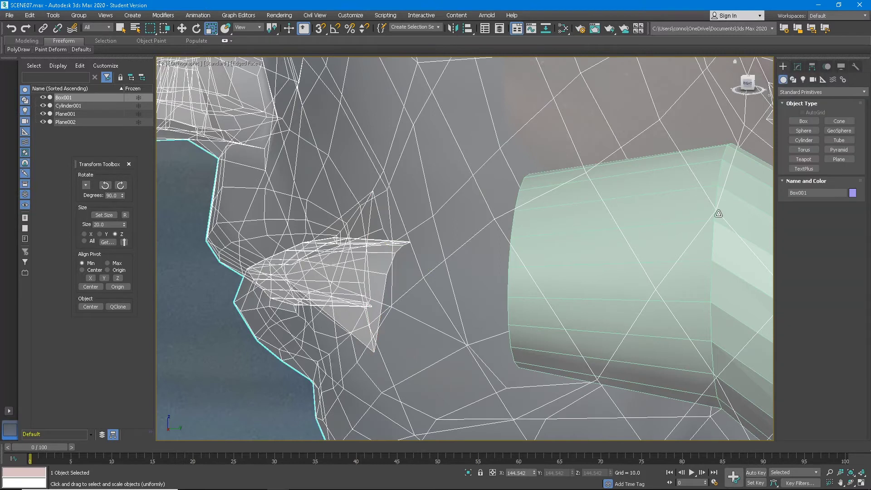
click(696, 252)
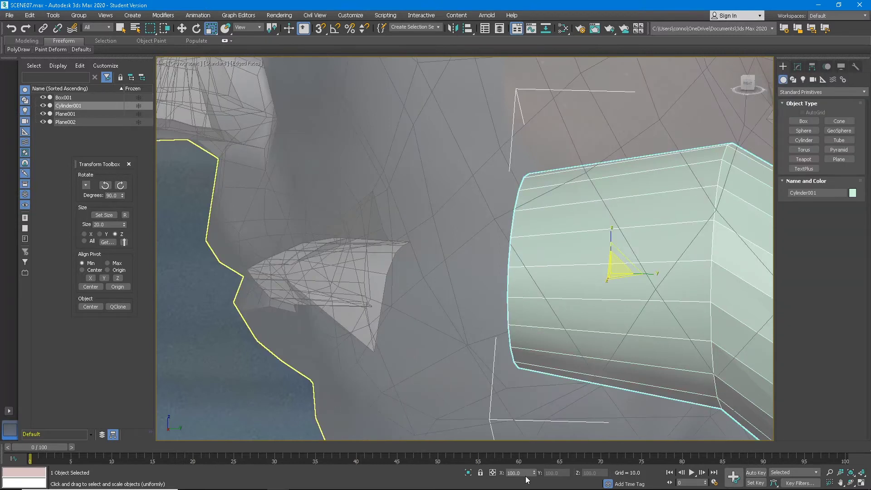
click(182, 28)
right_click(535, 473)
right_click(612, 472)
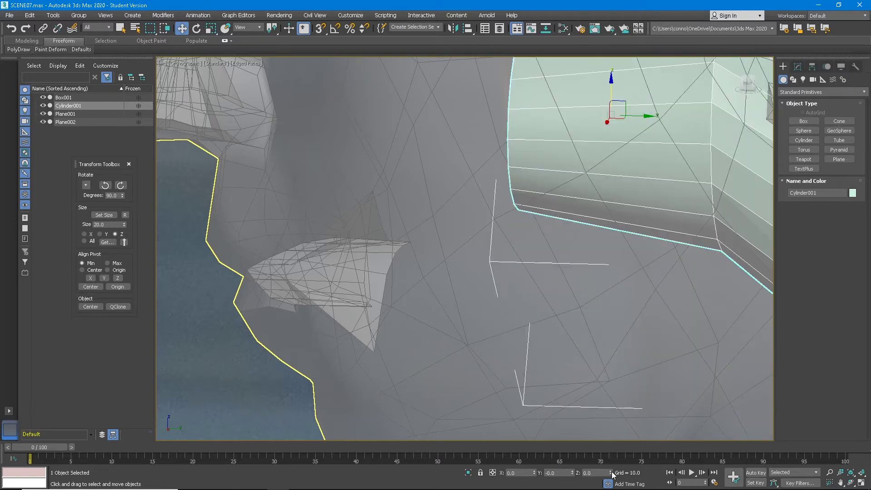
key(ctrl+z)
Attach the cylinder to the head's Editable Poly mesh
click(363, 265)
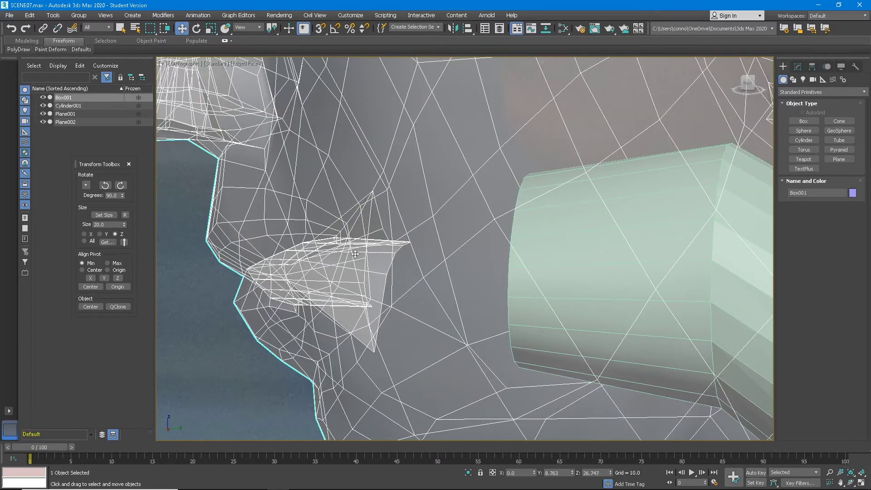
click(120, 28)
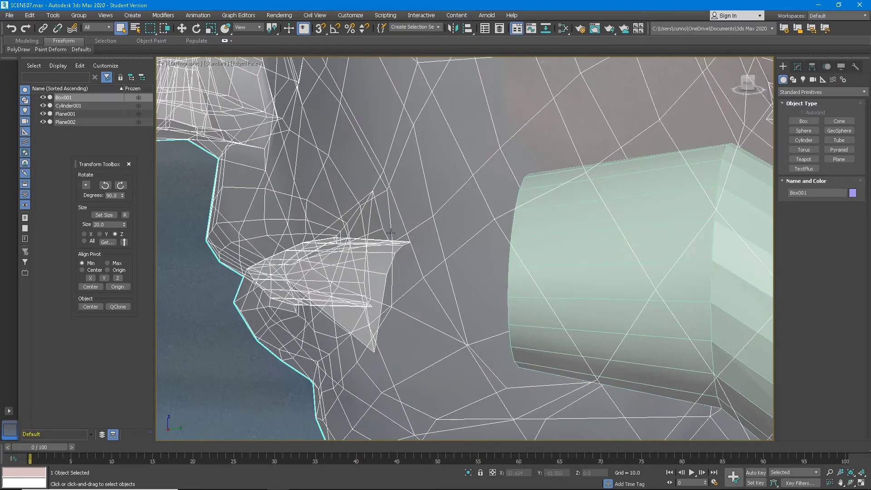
click(797, 67)
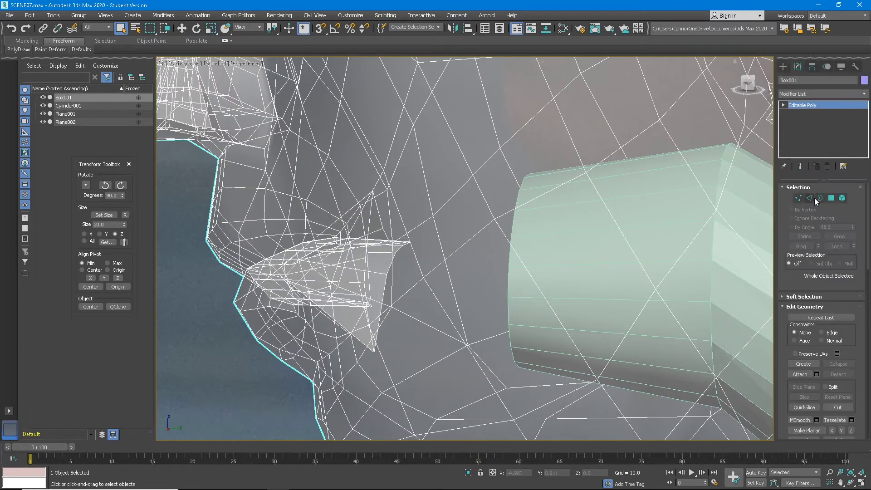
click(813, 198)
scroll(799, 358, down, 5)
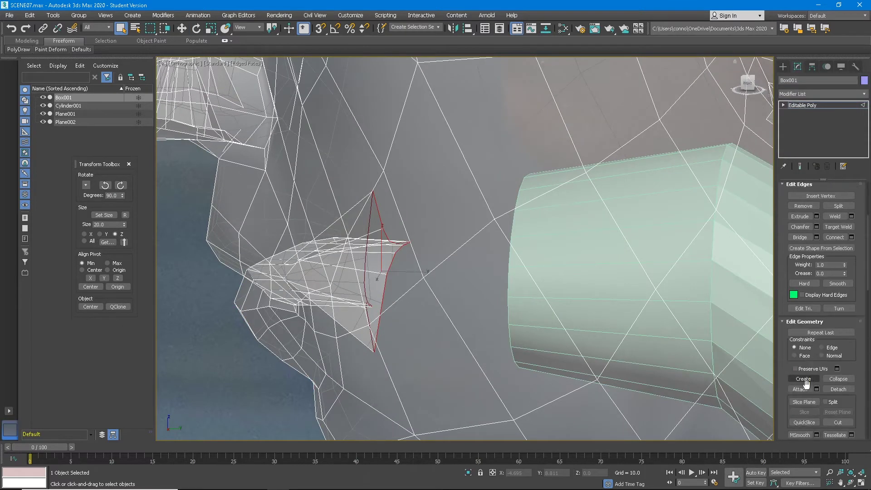
click(648, 279)
click(801, 389)
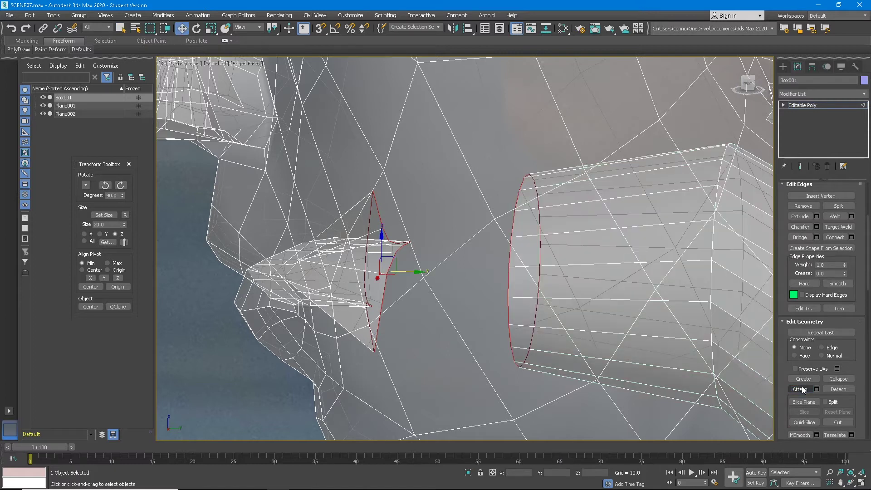
Try to bridge the inner-lip edge loop to the tube's front rim, and undo the bridge
click(816, 237)
click(471, 293)
alt+middle_drag(462, 292, 468, 320)
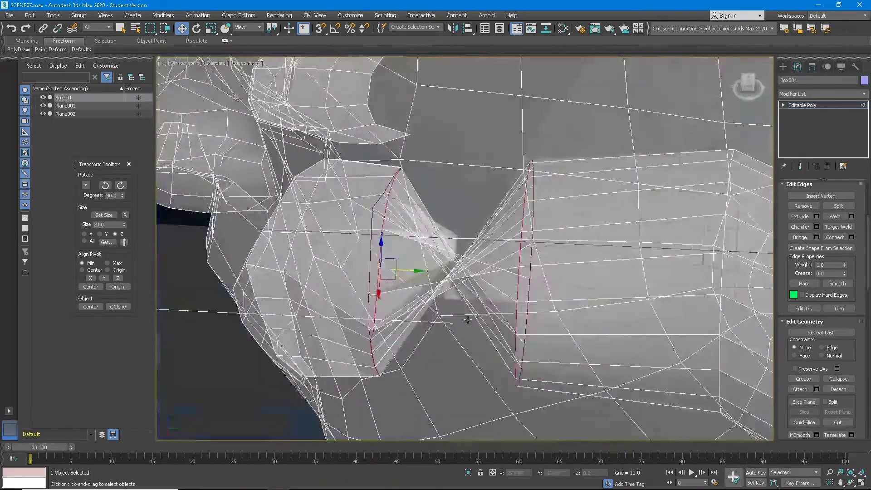
key(ctrl+z)
Delete the uneven strip of inner-lip geometry facing the tube
alt+middle_drag(515, 256, 474, 235)
click(523, 200)
click(344, 230)
key(Delete)
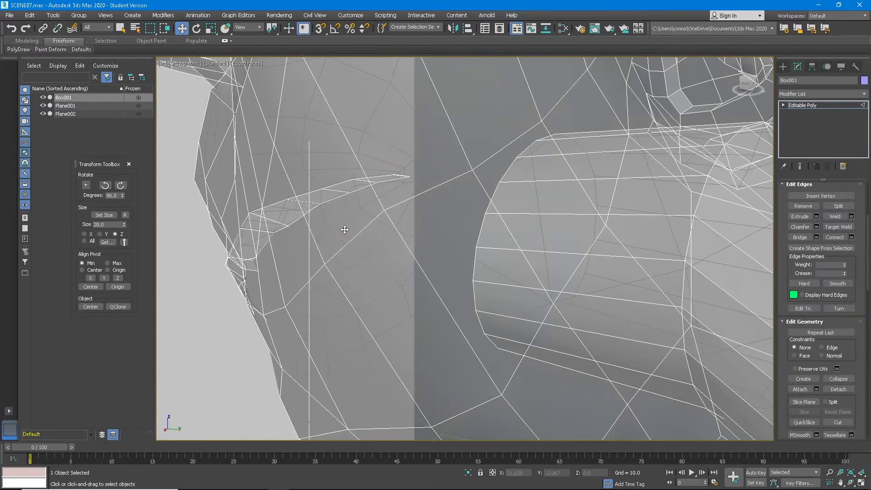
Select the open edge loop behind the lips and extrude it straight back towards the tube
double_click(300, 219)
alt+middle_drag(300, 218, 317, 229)
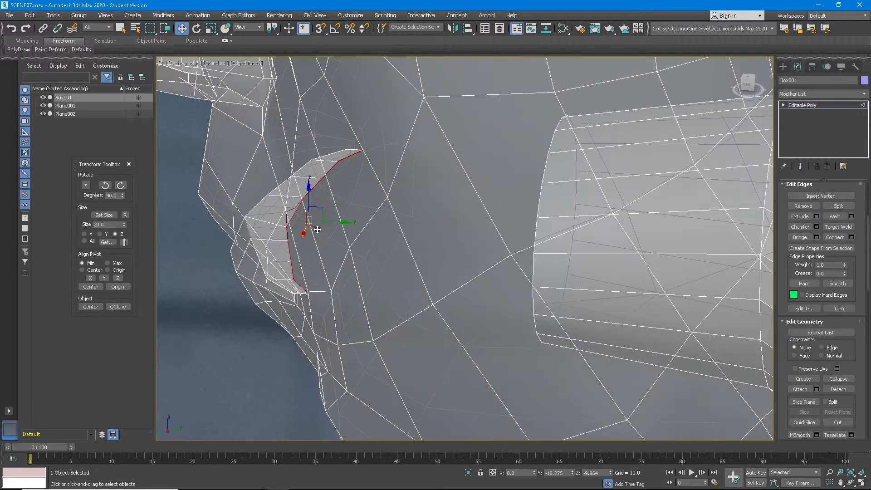
shift+drag(335, 223, 453, 221)
alt+middle_drag(399, 214, 562, 187)
Try to bridge two top centre edges of the lip opening to the two top edges of the tube's front rim
click(402, 230)
ctrl+click(408, 211)
click(444, 130)
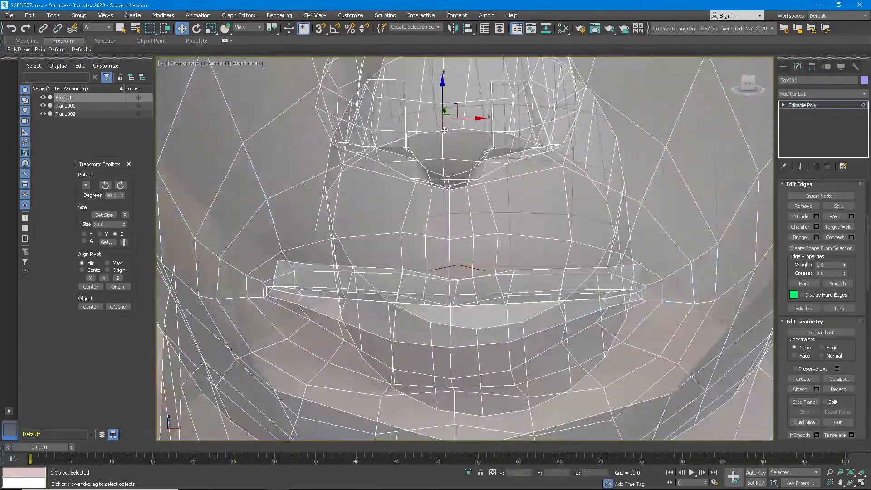
click(473, 131)
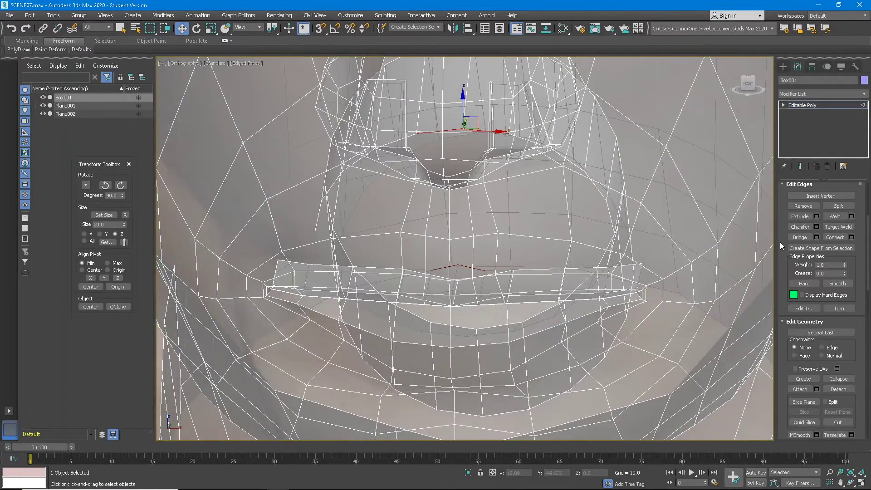
alt+middle_drag(635, 213, 407, 232)
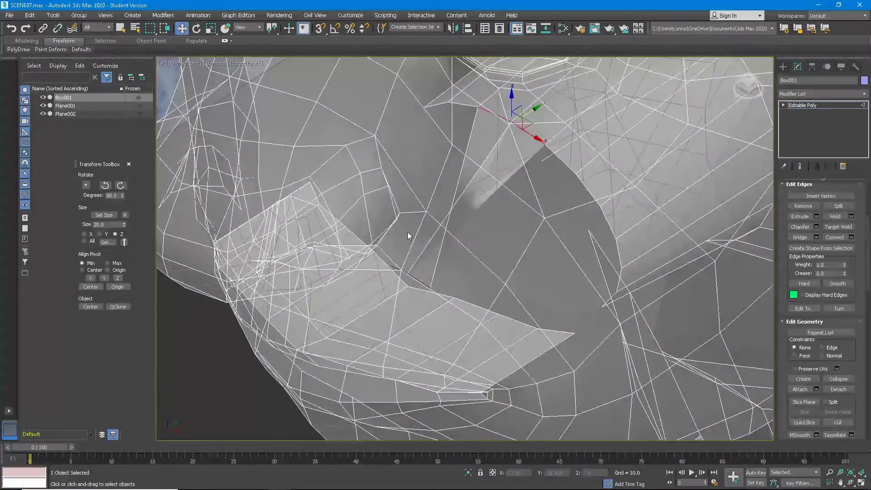
Try bridging another edge of the extruded lip opening to the upper part of the tube's rim
click(414, 275)
scroll(414, 276, up, 3)
alt+middle_drag(412, 275, 487, 252)
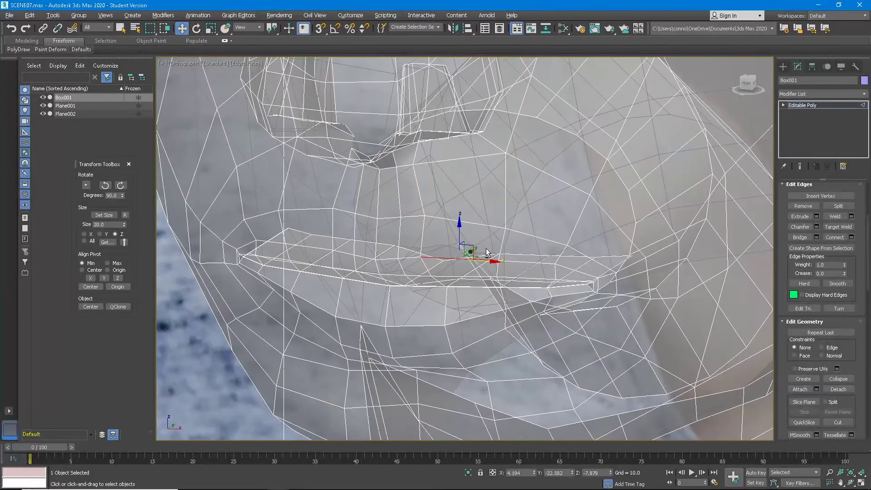
alt+middle_drag(468, 222, 483, 215)
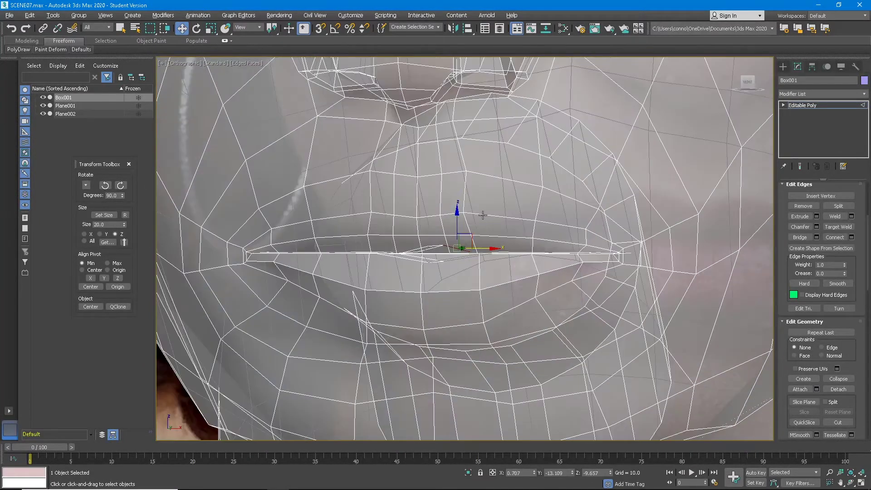
click(497, 145)
click(803, 235)
Check the face direction of the mouth tube and flip the normals of the whole tube element
key(alt+x)
alt+middle_drag(624, 197, 577, 195)
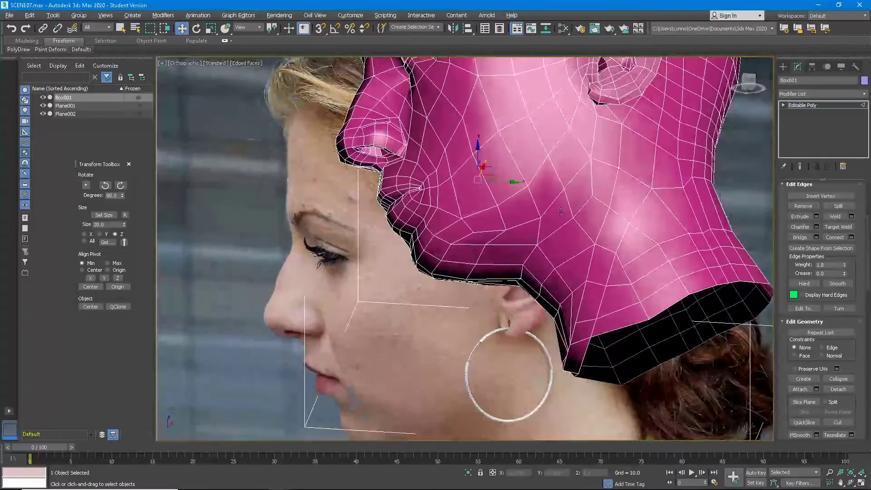
alt+middle_drag(550, 288, 511, 184)
scroll(545, 136, up, 2)
key(alt+x)
middle_drag(624, 170, 660, 202)
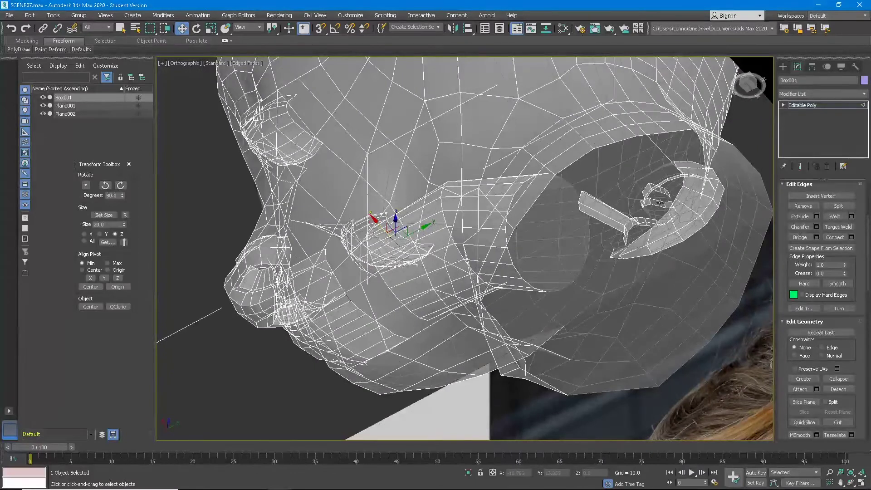
click(783, 67)
click(798, 66)
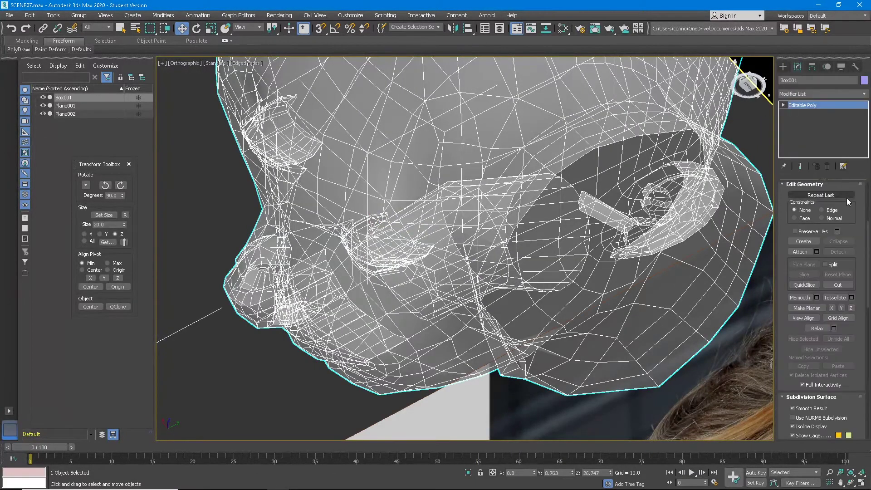
click(843, 198)
click(562, 237)
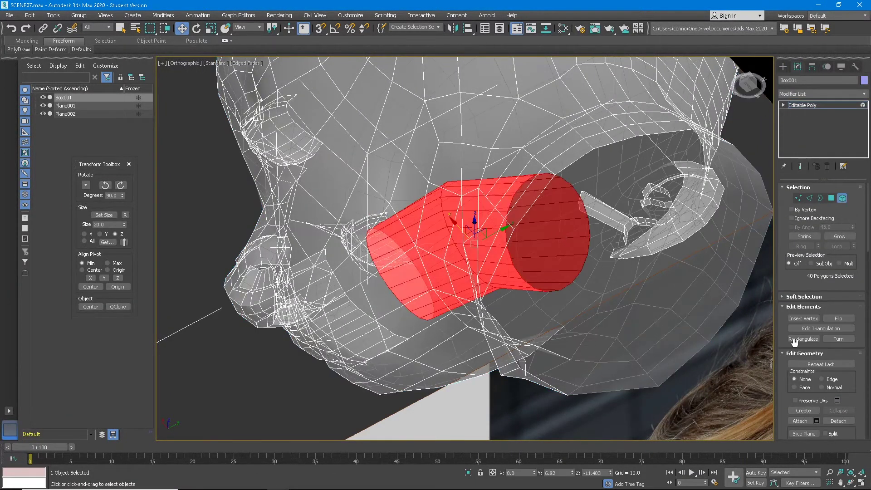
click(846, 318)
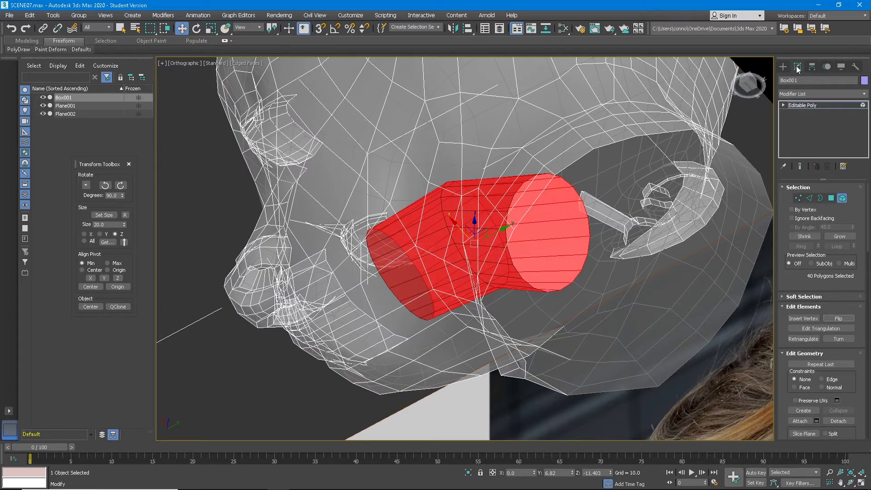
Bridge the two selected edges between the lip opening and the flipped tube's front rim
click(810, 199)
alt+middle_drag(366, 300, 588, 300)
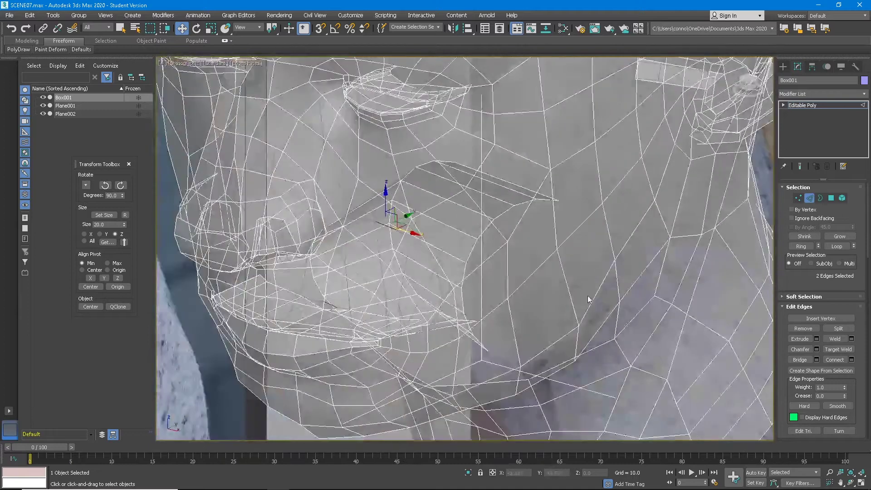
click(810, 362)
alt+middle_drag(499, 295, 416, 245)
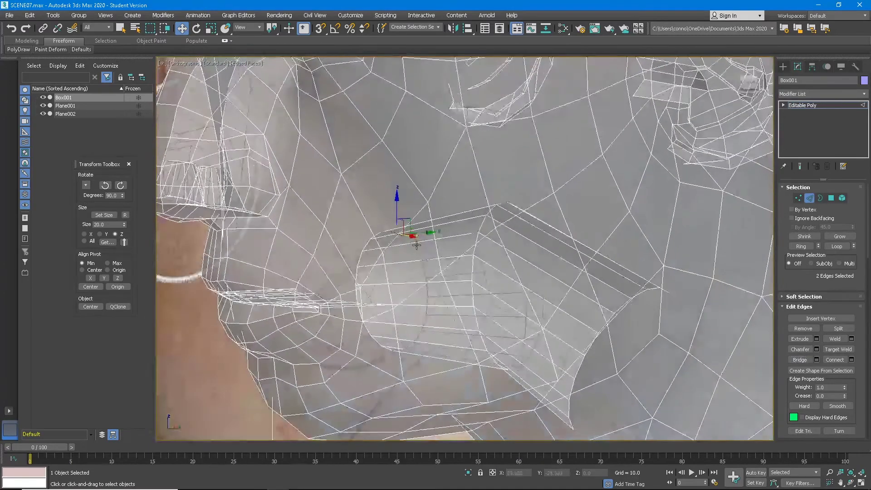
Bridge the remaining edges of the lip opening to the tube's front rim, leaving the already bridged edges out of the selection
click(416, 247)
double_click(417, 254)
alt+middle_drag(365, 269, 387, 328)
scroll(352, 337, up, 3)
ctrl+double_click(353, 336)
alt+click(359, 312)
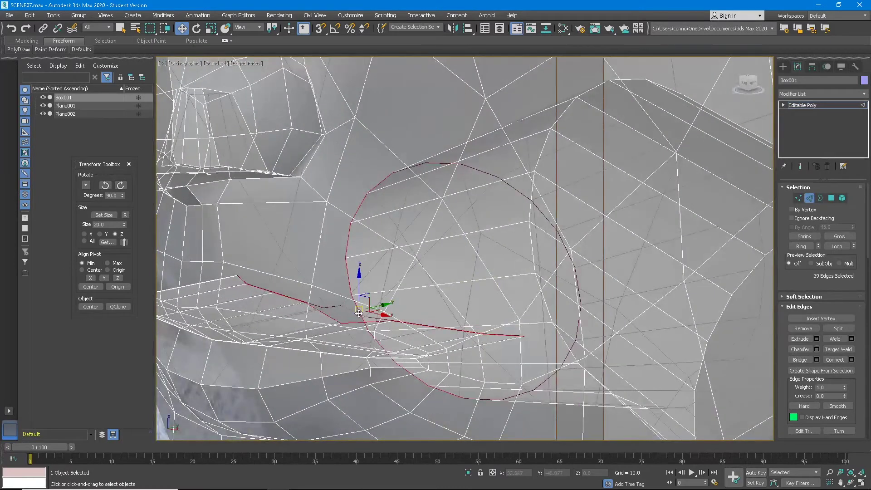
alt+click(481, 175)
click(797, 360)
alt+middle_drag(552, 308, 524, 305)
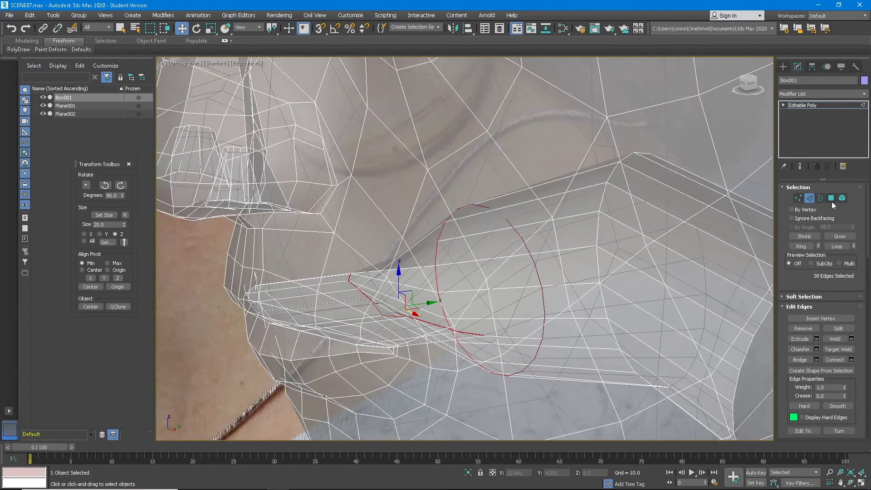
alt+middle_drag(460, 328, 447, 351)
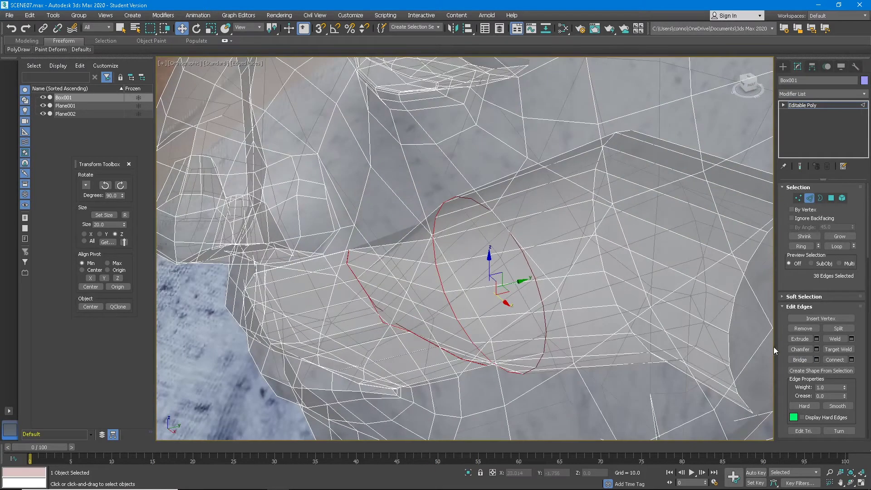
Try to chamfer the selected edges of the lip opening and the tube's front rim
click(817, 349)
key(Return)
alt+middle_drag(472, 331, 492, 206)
key(ctrl+z)
ctrl+click(492, 209)
mouse_move(401, 318)
alt+middle_down()
mouse_move(414, 324)
mouse_move(410, 312)
alt+middle_up()
click(836, 246)
click(435, 265)
click(426, 265)
alt+middle_drag(557, 256, 548, 259)
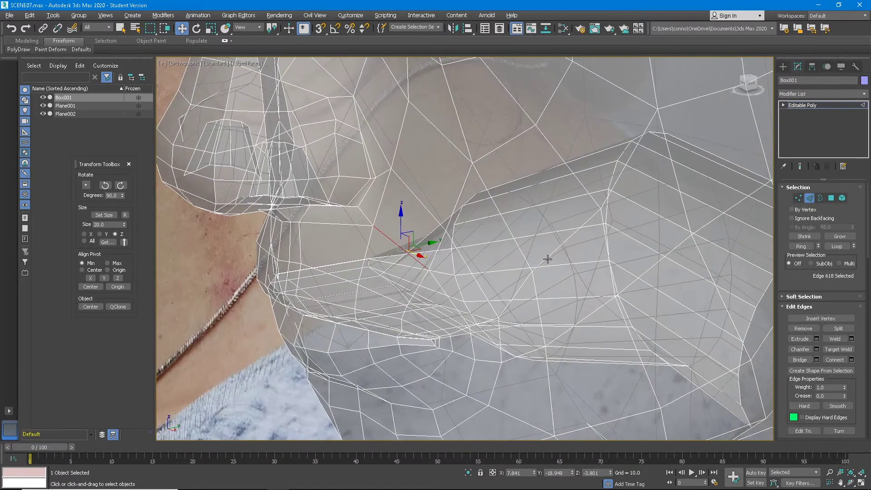
Connect the ring of bridge edges between lips and tube into a new edge loop and chamfer that loop by 1.0
click(479, 254)
click(794, 247)
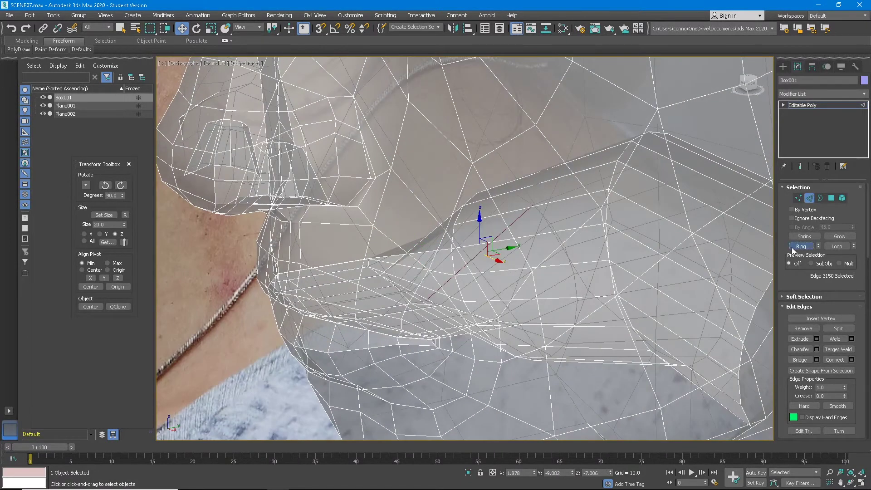
click(839, 358)
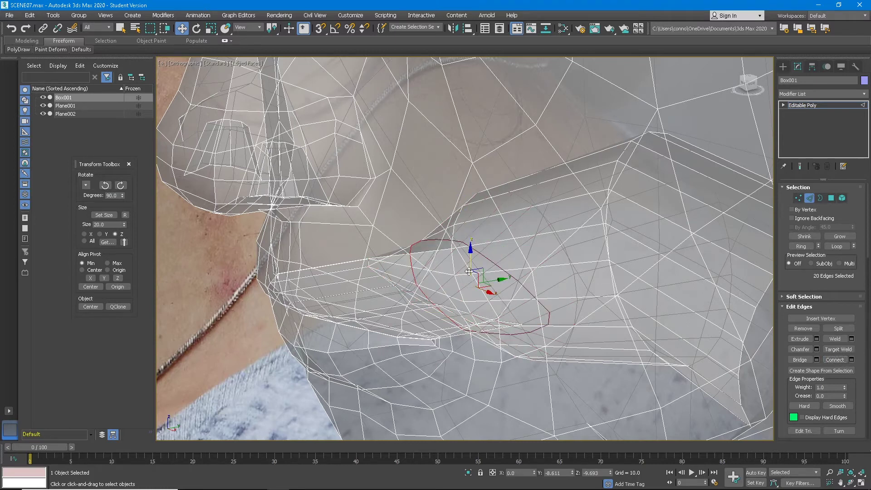
alt+middle_drag(409, 280, 371, 286)
double_click(378, 265)
click(817, 349)
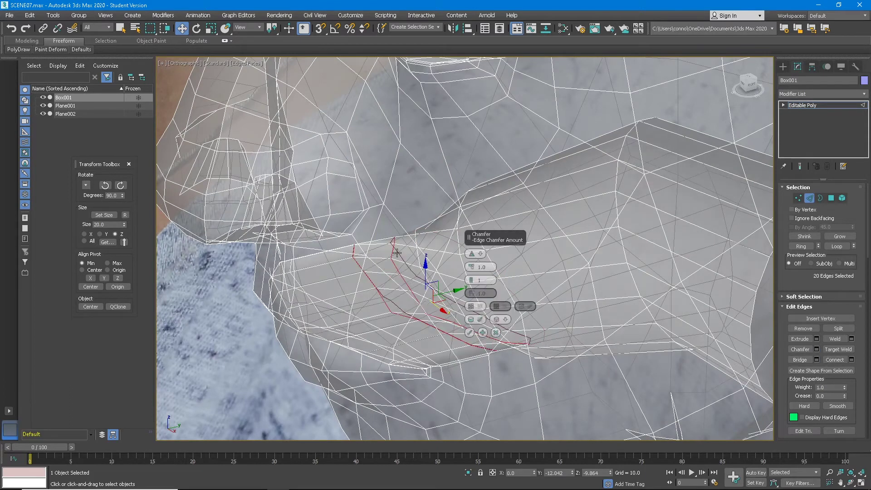
click(472, 324)
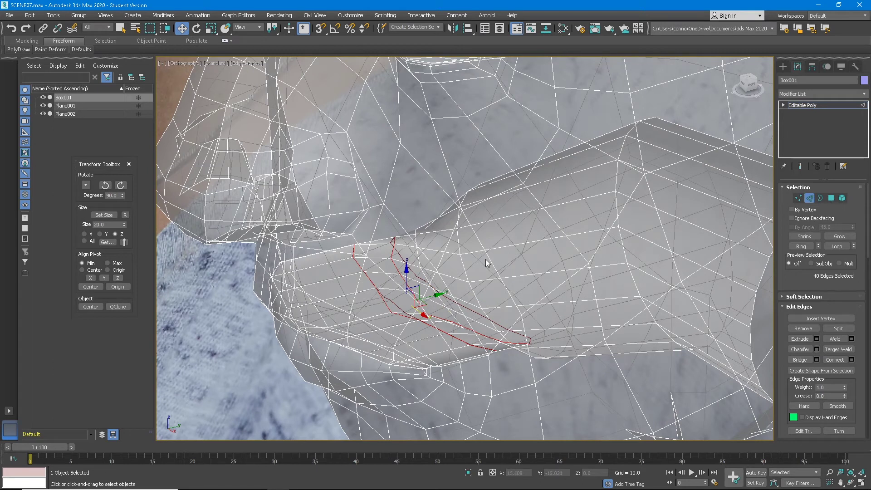
Select the polygons along the edge loop at the tube's front rim and grow the selection twice
double_click(460, 267)
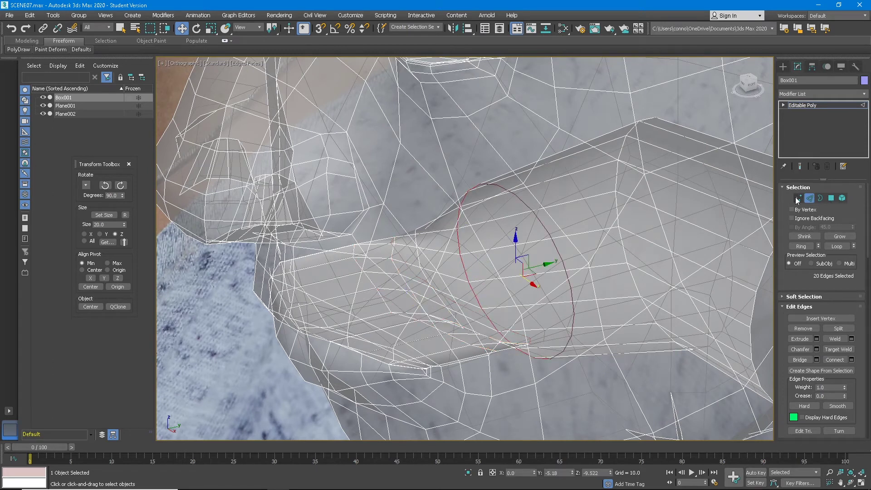
ctrl+click(831, 198)
click(846, 237)
click(847, 237)
scroll(831, 277, down, 3)
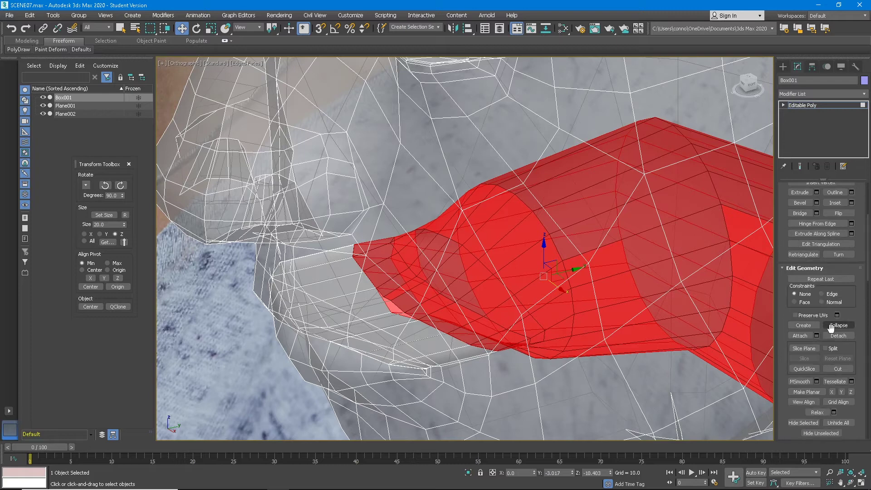
Relax the selected mouth cavity polygons five times
click(817, 413)
click(817, 413)
click(817, 413)
click(818, 413)
click(818, 413)
alt+middle_drag(527, 313, 477, 281)
scroll(468, 290, down, 3)
scroll(477, 282, up, 2)
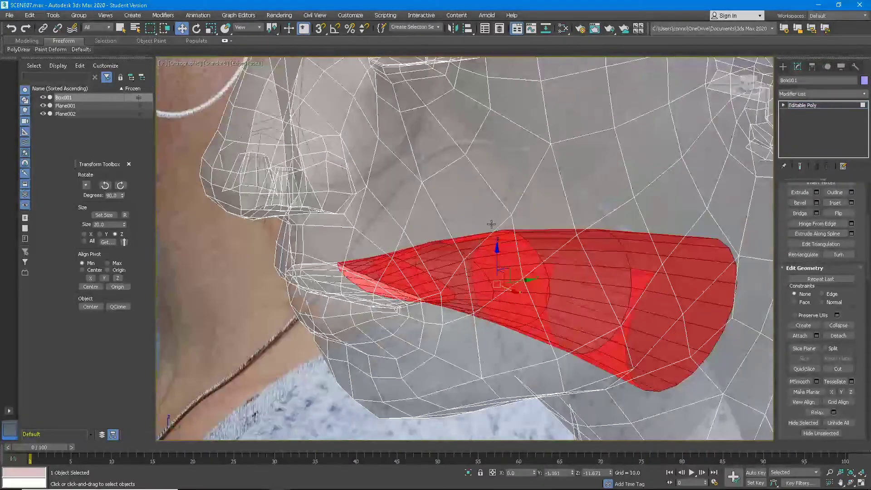
Try scaling and moving the relaxed cavity polygons, and undo the edits back to the unrelaxed shape
key(r)
mouse_move(491, 252)
mouse_down()
mouse_move(501, 198)
mouse_move(494, 238)
mouse_up()
alt+middle_drag(494, 237, 582, 248)
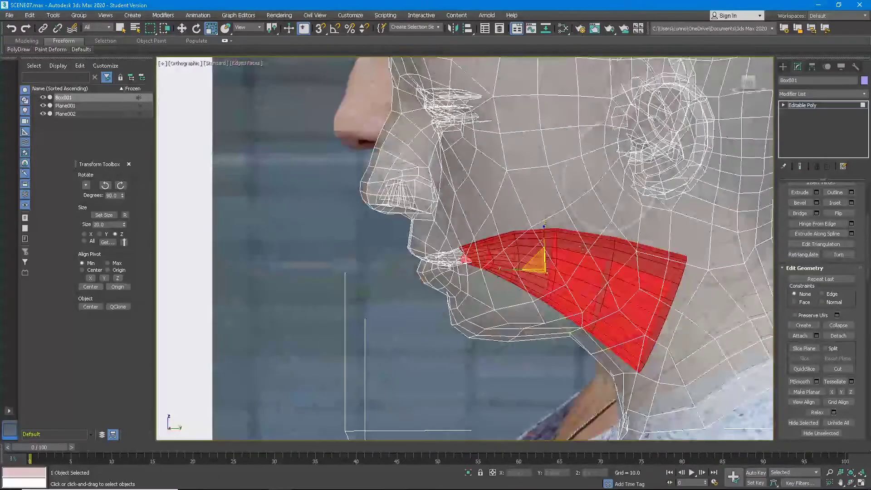
click(181, 28)
drag(557, 257, 597, 257)
alt+middle_drag(585, 243, 599, 257)
key(ctrl+z)
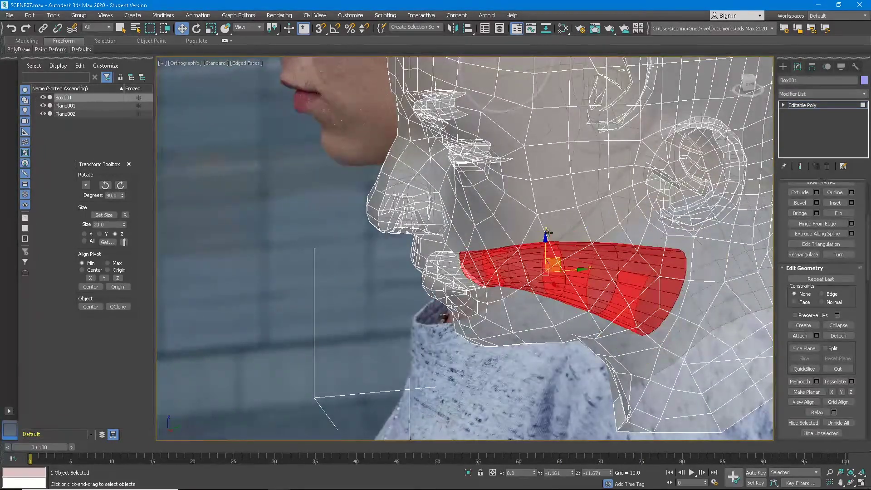
alt+middle_drag(550, 214, 522, 247)
scroll(518, 256, up, 5)
scroll(565, 257, down, 4)
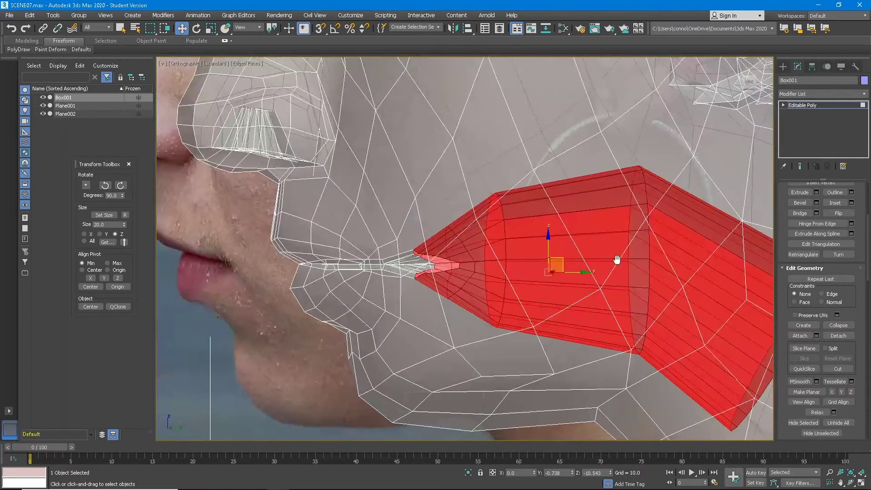
Relax only the front section of the mouth cavity, excluding the tube's rear polygons, and nudge it slightly down along Z
alt+drag(592, 325, 593, 324)
scroll(819, 410, down, 1)
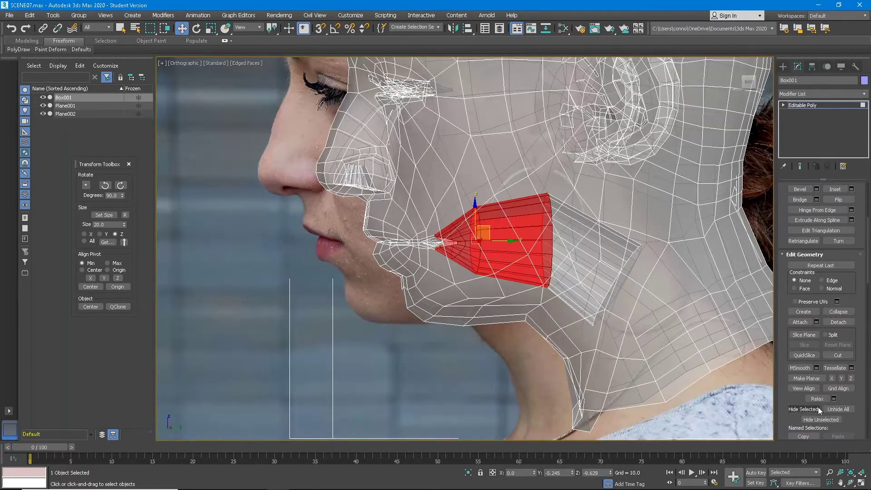
click(818, 399)
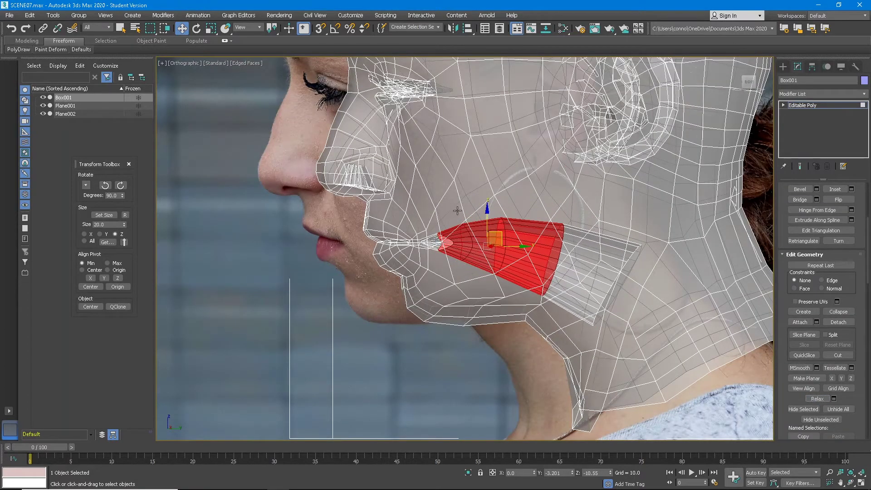
drag(489, 226, 487, 226)
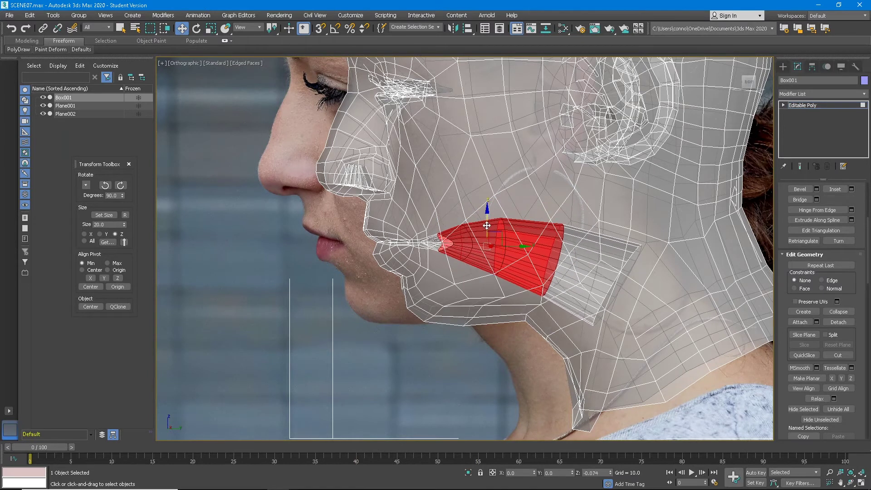
Examine the edges of the mouth cavity where it joins the inner lips through the see-through head mesh
key(2)
click(627, 269)
drag(620, 265, 619, 309)
mouse_move(554, 268)
alt+middle_down()
mouse_move(578, 286)
mouse_move(583, 273)
mouse_move(555, 256)
mouse_move(545, 272)
mouse_move(486, 268)
mouse_move(609, 249)
mouse_move(487, 229)
mouse_move(624, 265)
mouse_move(663, 263)
mouse_move(567, 292)
mouse_move(498, 281)
mouse_move(469, 287)
mouse_move(544, 293)
alt+middle_up()
key(alt+x)
scroll(534, 295, up, 4)
click(533, 295)
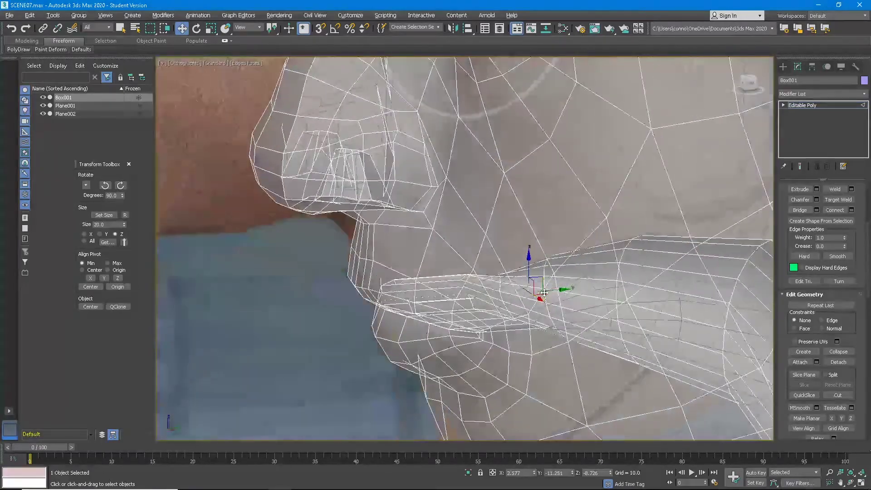
alt+middle_drag(466, 299, 477, 309)
scroll(804, 253, up, 6)
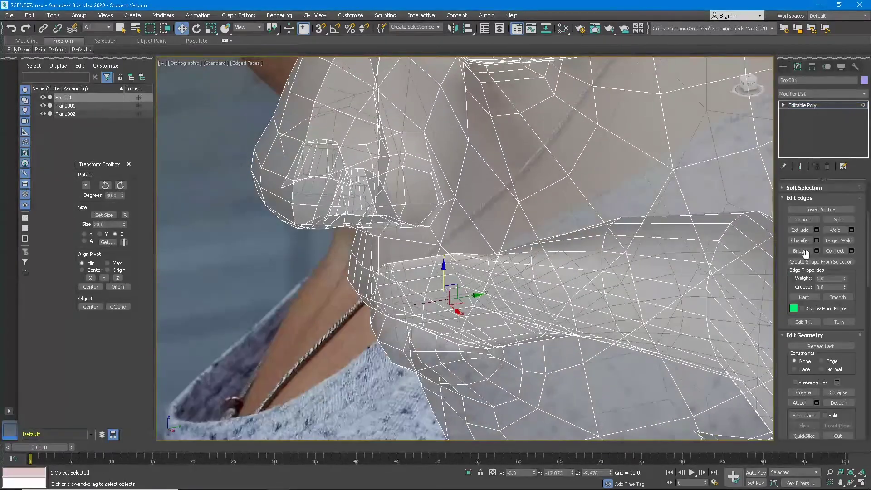
scroll(424, 267, down, 8)
Turn off the see-through display of the head and select the edge loop around the eye opening
alt+middle_drag(423, 263, 453, 214)
key(alt+x)
scroll(435, 234, up, 7)
click(434, 234)
middle_drag(595, 136, 581, 252)
scroll(569, 150, up, 3)
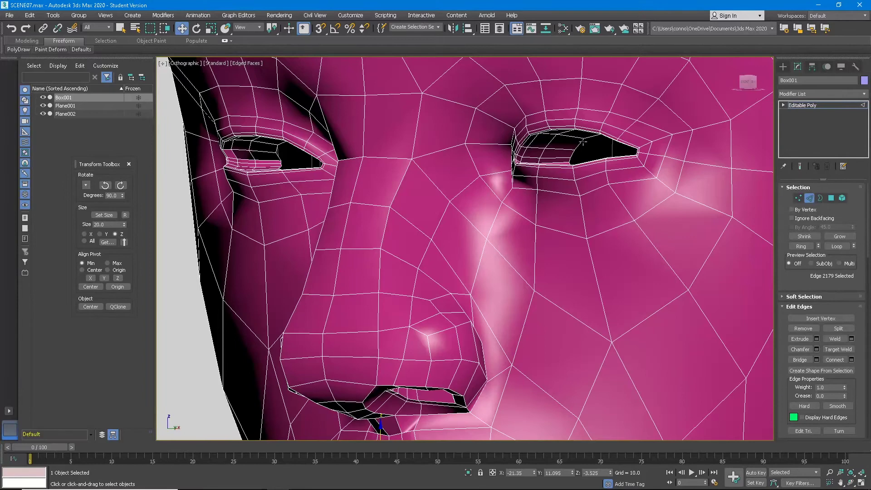
double_click(582, 143)
middle_drag(582, 143, 564, 219)
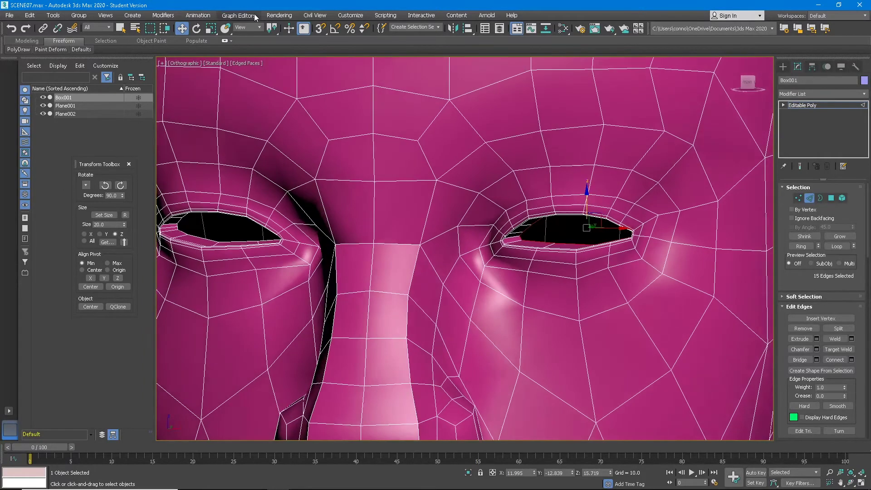
Examine the solid-shaded head from the front and side, including the face profile and the ear
scroll(407, 174, down, 6)
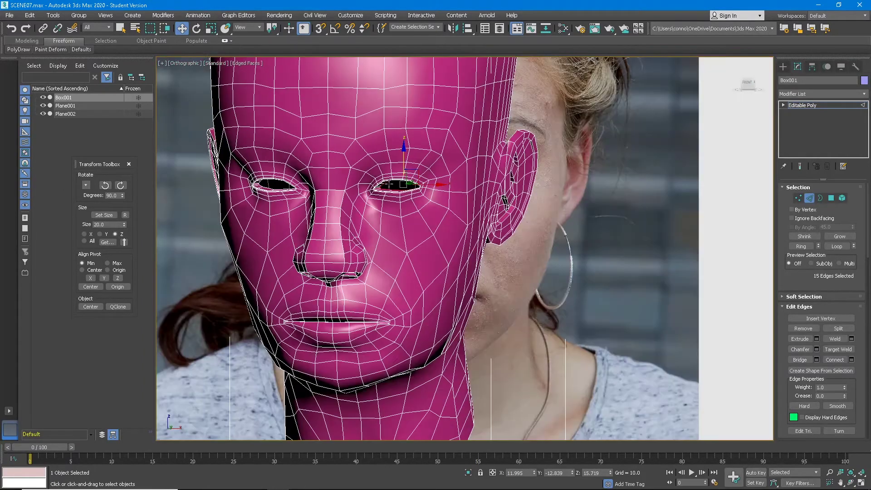
scroll(408, 174, down, 4)
alt+middle_drag(408, 174, 345, 173)
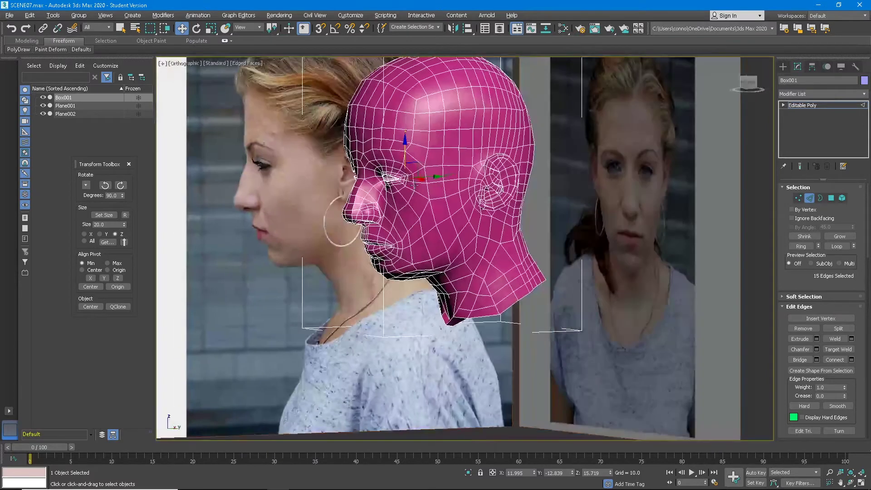
scroll(423, 169, up, 6)
alt+middle_drag(571, 202, 543, 200)
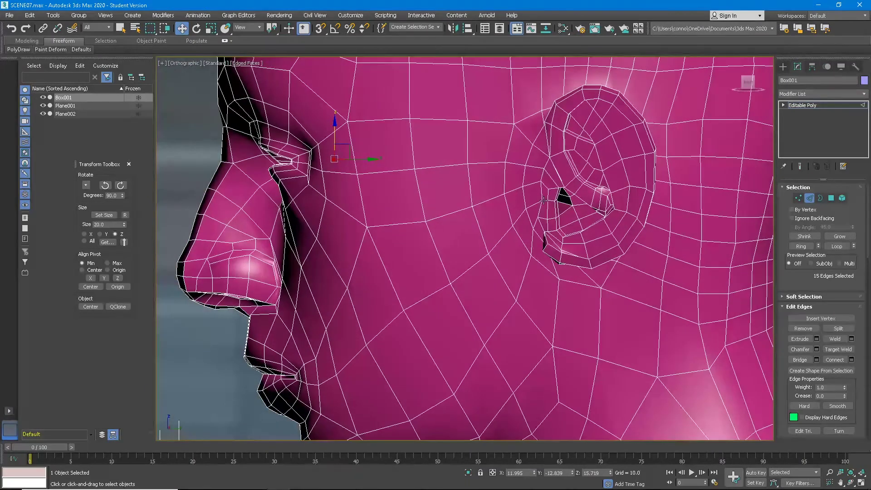
scroll(479, 199, down, 4)
alt+middle_drag(427, 190, 502, 186)
scroll(453, 196, down, 3)
Leave edge editing and examine the whole head from above, below and the side against the reference images
click(783, 66)
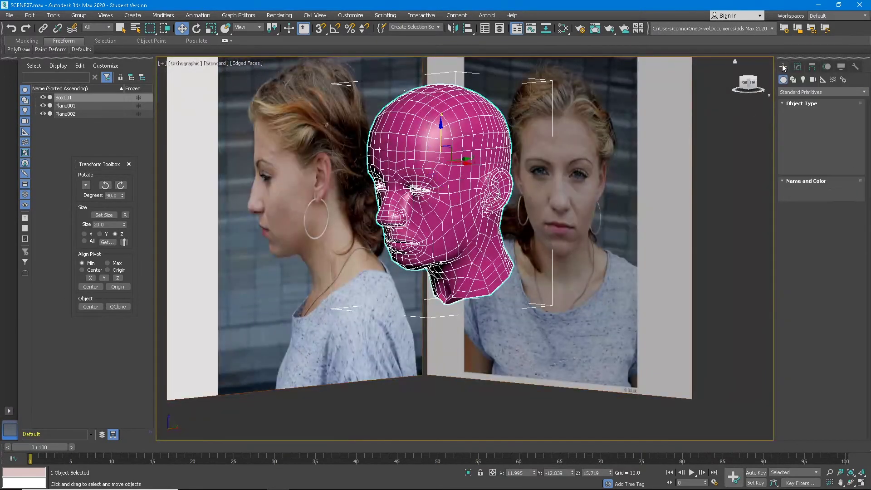
alt+middle_drag(463, 268, 413, 278)
scroll(442, 166, up, 3)
scroll(466, 219, down, 3)
middle_drag(455, 162, 520, 225)
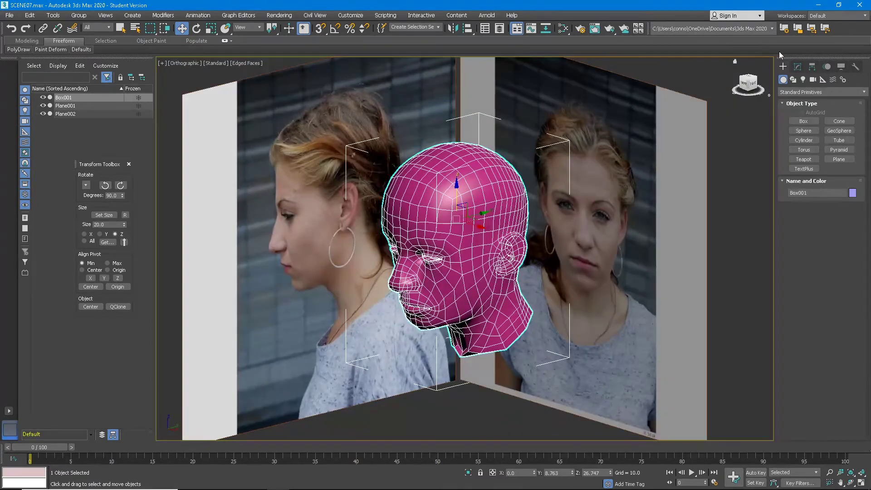
click(754, 193)
click(473, 252)
scroll(475, 251, up, 2)
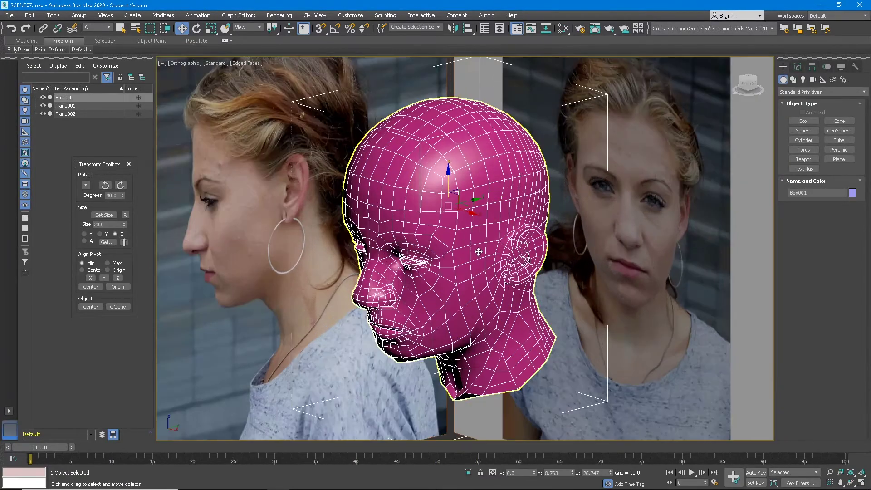
alt+middle_drag(478, 251, 535, 226)
key(q)
alt+middle_drag(406, 204, 388, 159)
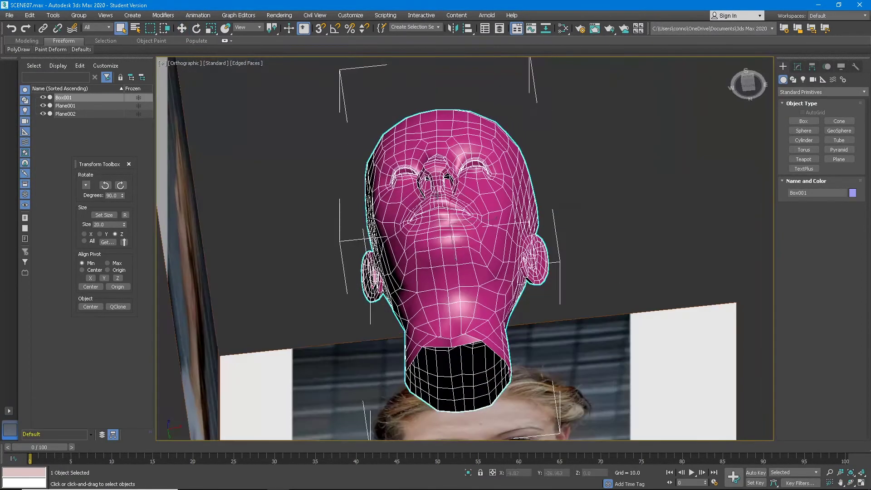
scroll(438, 192, up, 5)
alt+middle_drag(469, 174, 383, 219)
scroll(383, 219, down, 10)
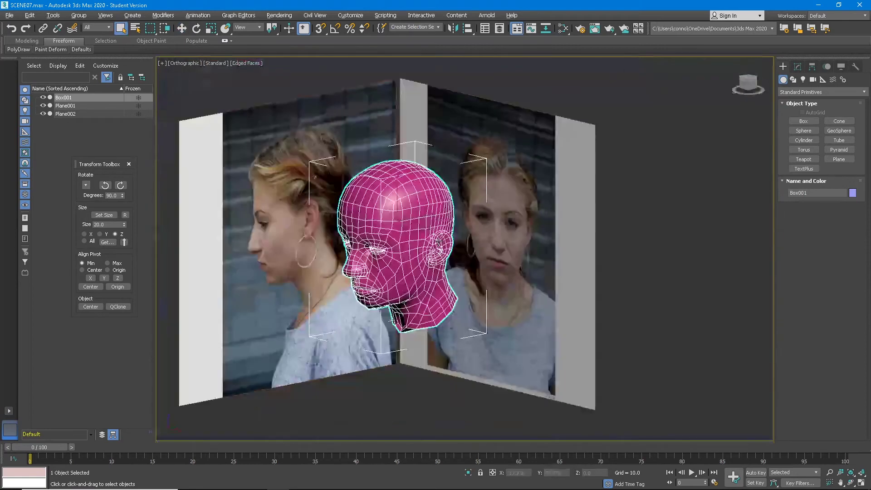